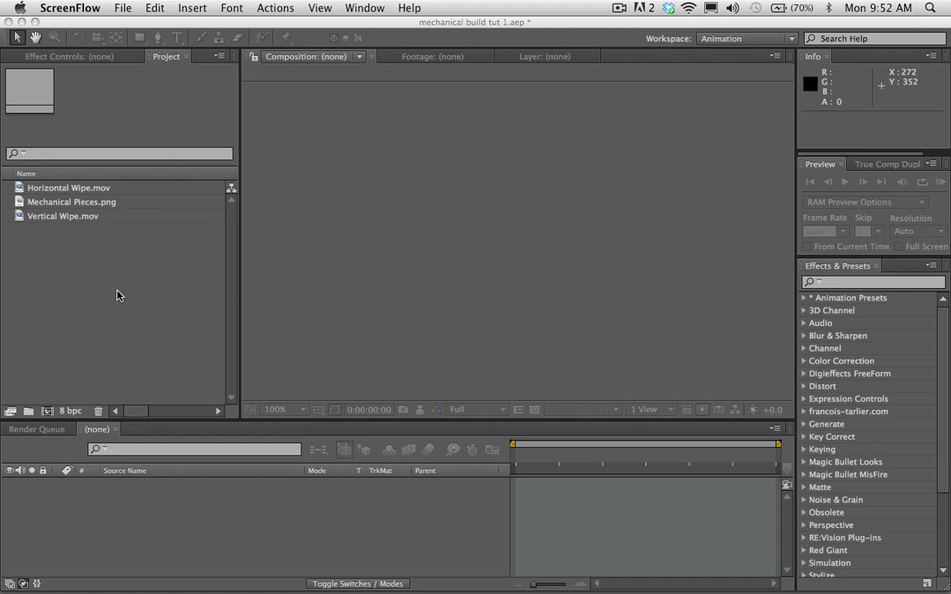
# - Create a new composition from the Vertical Wipe.mov footage and show its whole frame at 25% magnification
pyautogui.click(80, 228)
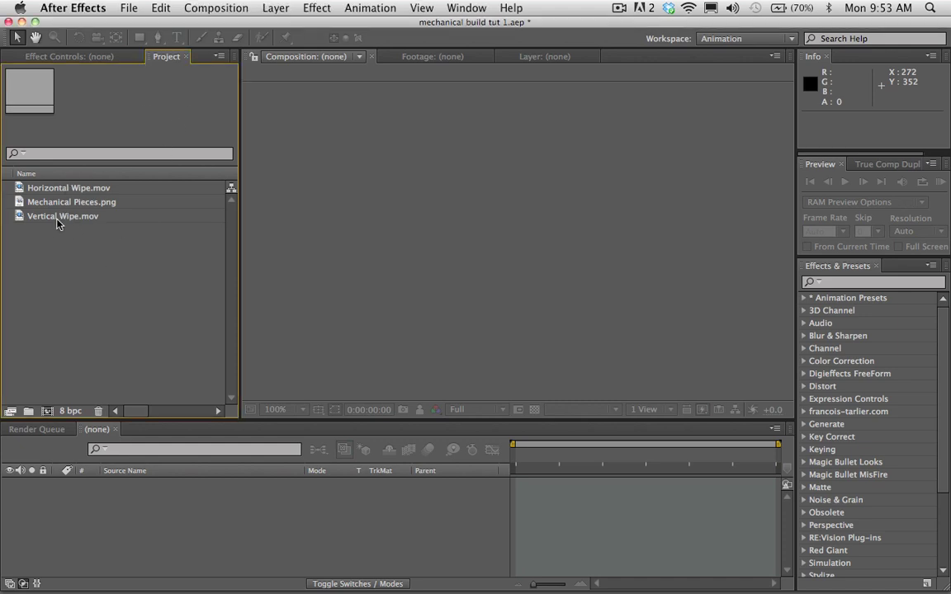
pyautogui.click(50, 220)
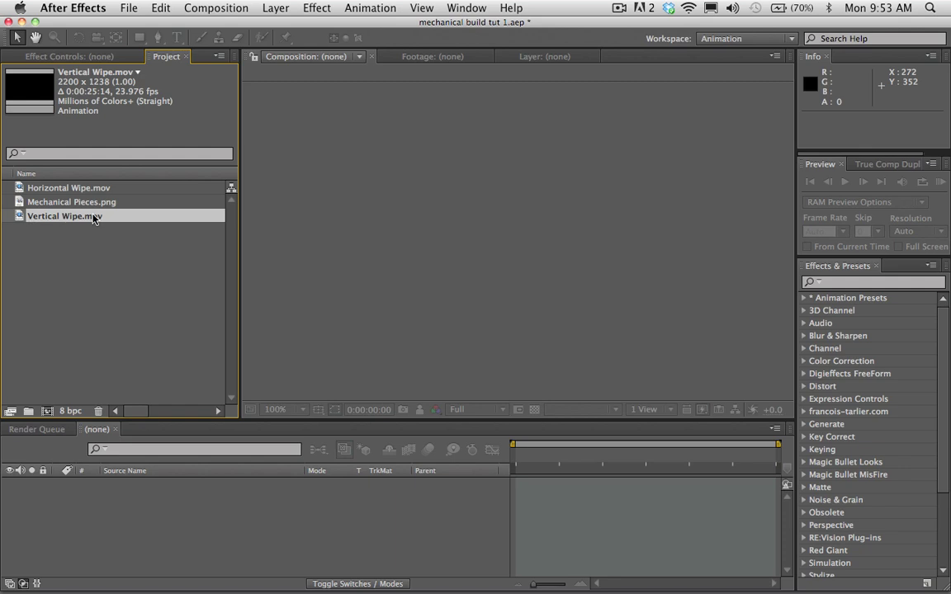
pyautogui.moveTo(20, 218); pyautogui.dragTo(46, 412)
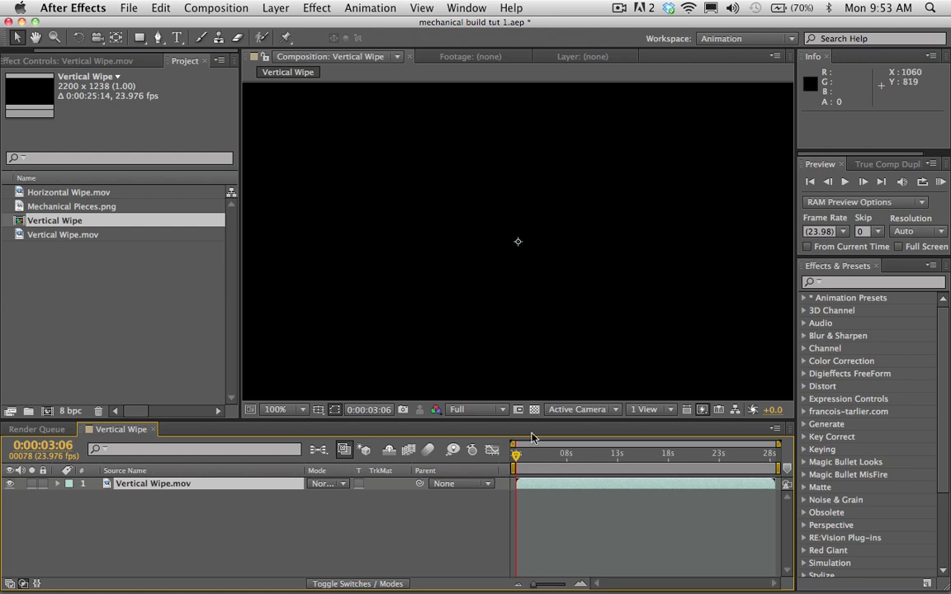
pyautogui.press(',')
pyautogui.press(',')
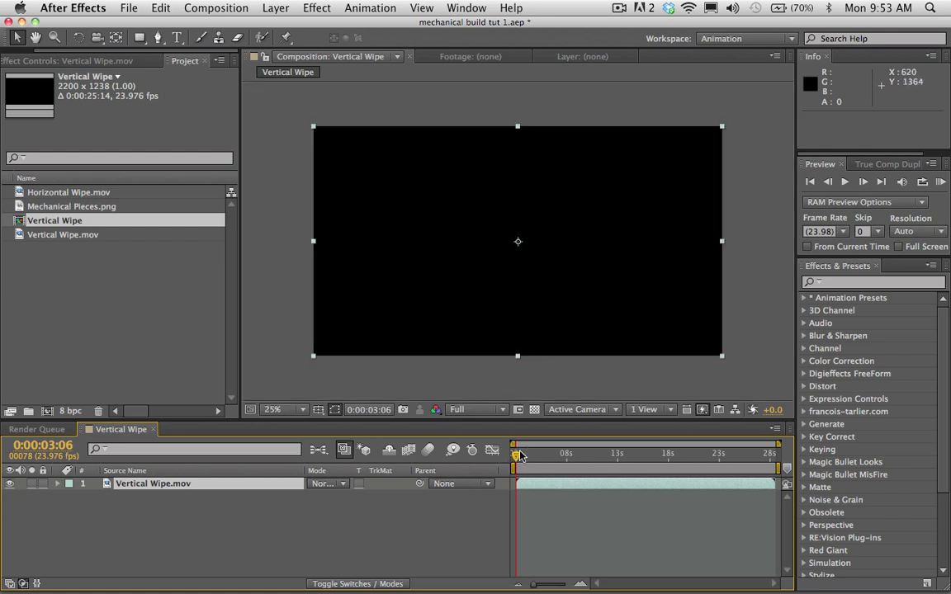
# - Scrub through the vertical wipe to about 0:00:07:14, and bring the current time back to 0:00:04:21
pyautogui.moveTo(519, 456); pyautogui.dragTo(537, 460)
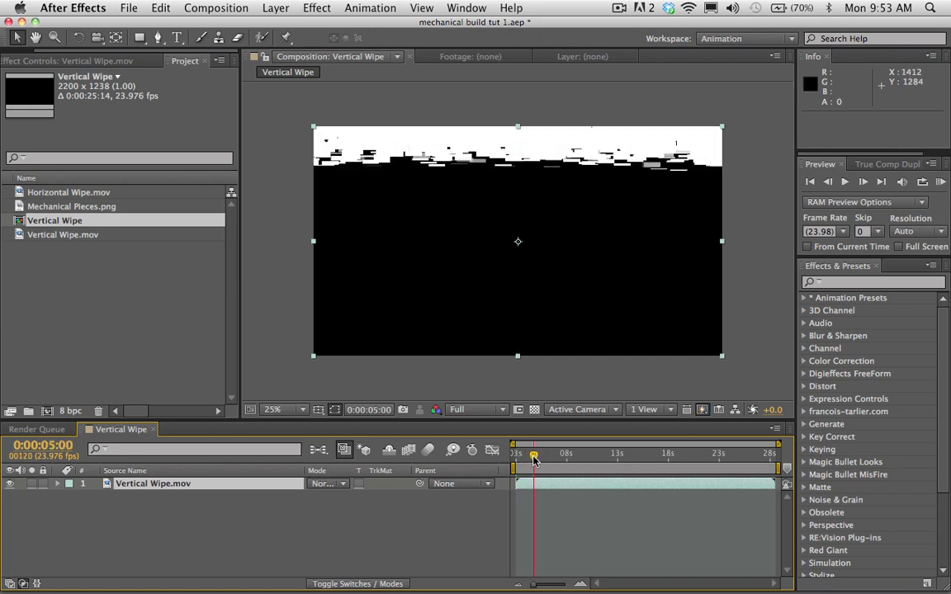
pyautogui.moveTo(533, 457); pyautogui.dragTo(560, 459)
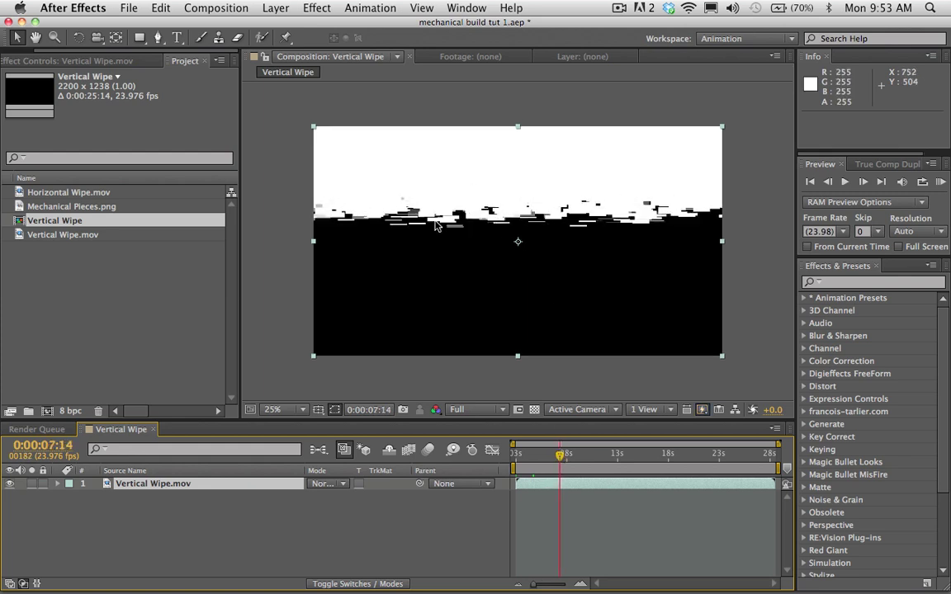
pyautogui.moveTo(561, 470); pyautogui.dragTo(532, 456)
# - Add Mechanical Pieces.png beneath the Vertical Wipe.mov layer and scale it to 81%
pyautogui.click(54, 276)
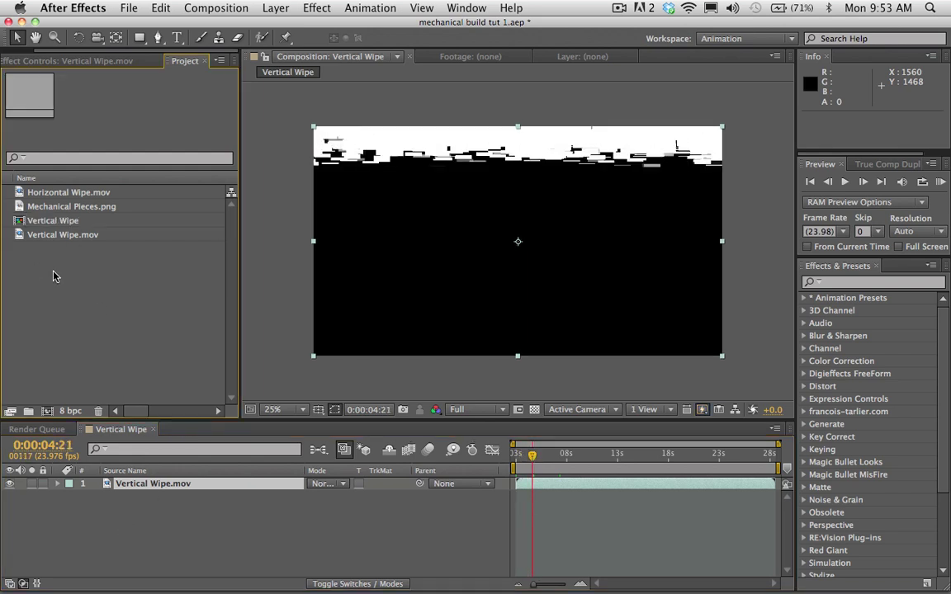
pyautogui.click(62, 206)
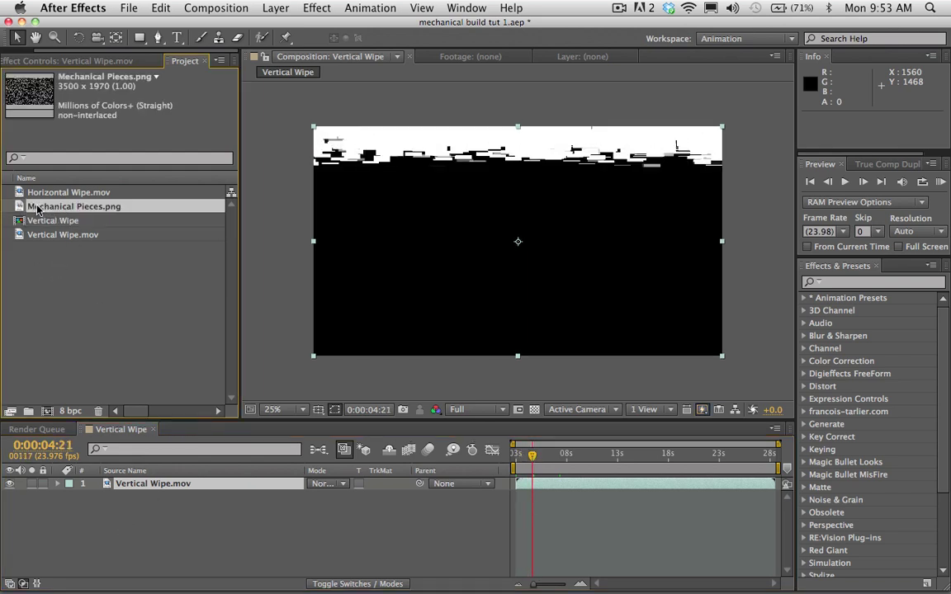
pyautogui.moveTo(36, 210); pyautogui.dragTo(153, 502)
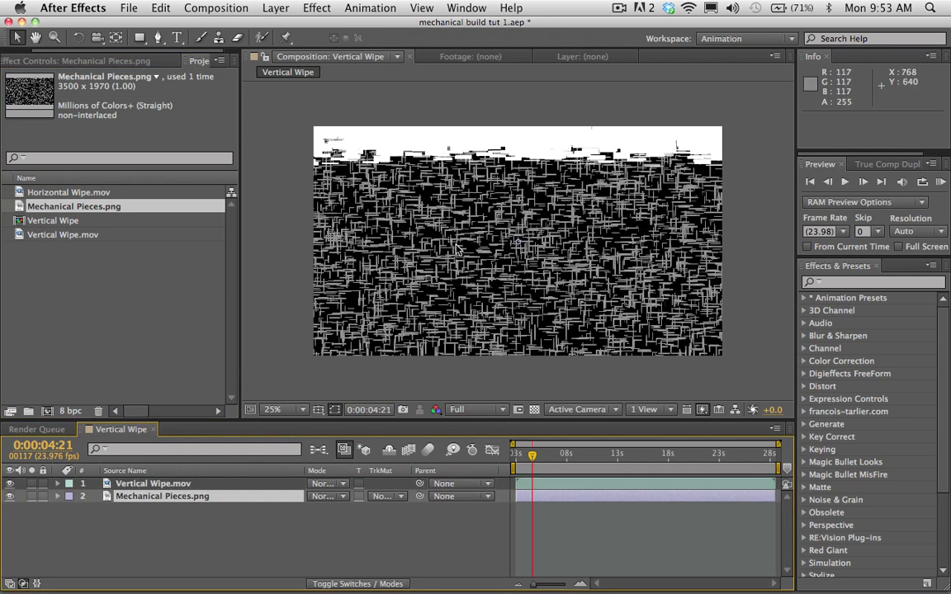
pyautogui.press('s')
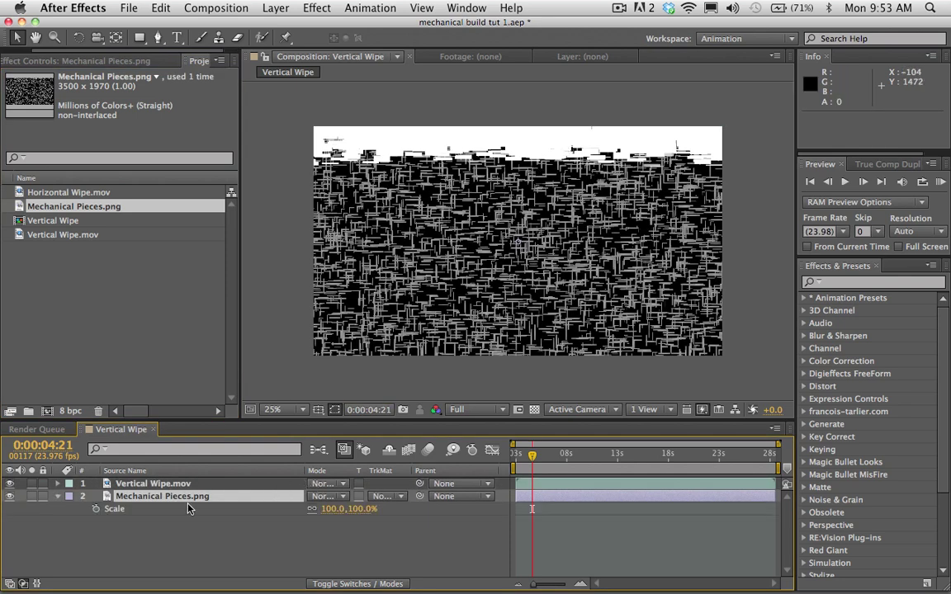
pyautogui.moveTo(326, 508); pyautogui.dragTo(310, 506)
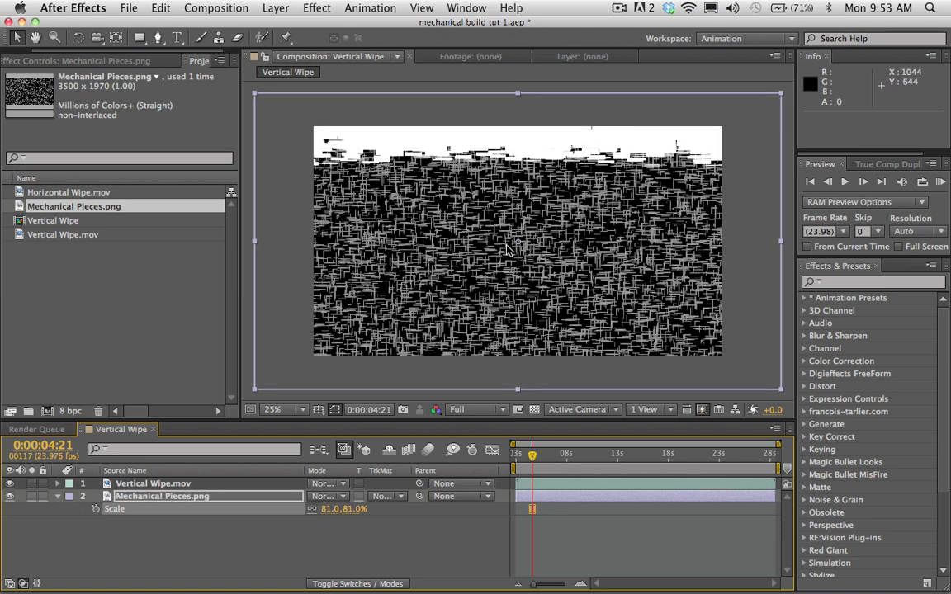
pyautogui.scroll(2, 475, 242)
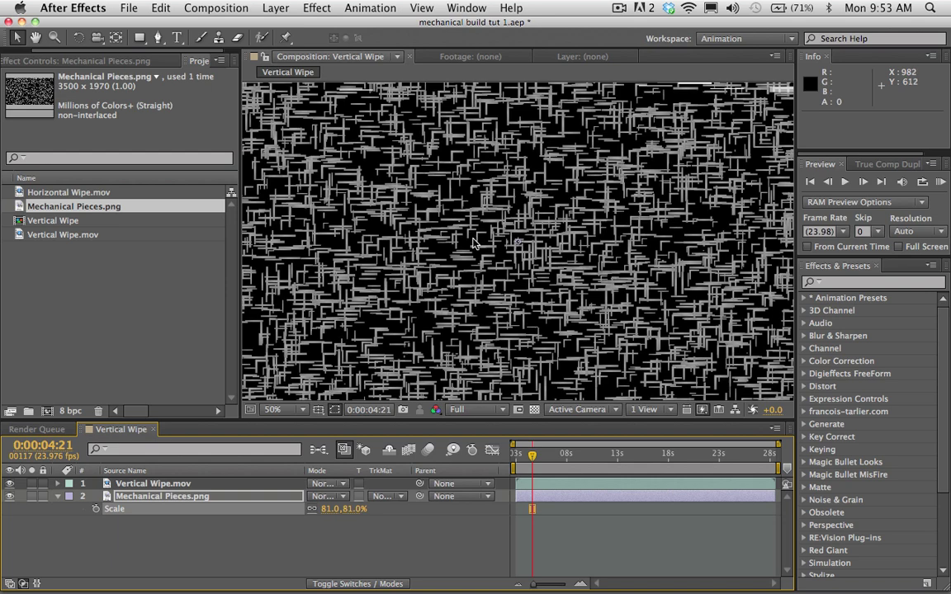
pyautogui.scroll(1, 472, 241)
pyautogui.scroll(-2, 468, 238)
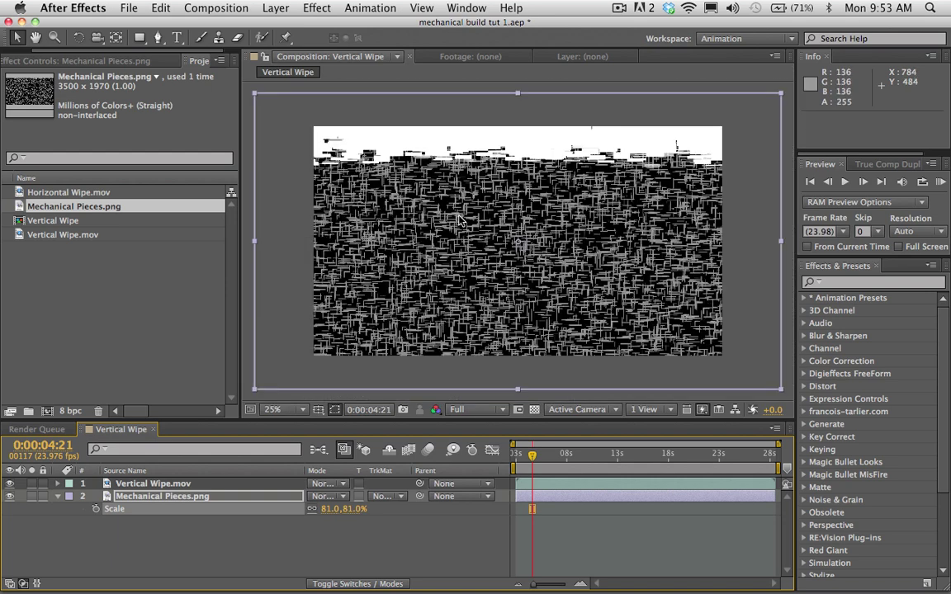
# - Add a text layer reading "MECHANICAL" above the other layers in the composition
pyautogui.click(198, 520)
pyautogui.click(176, 38)
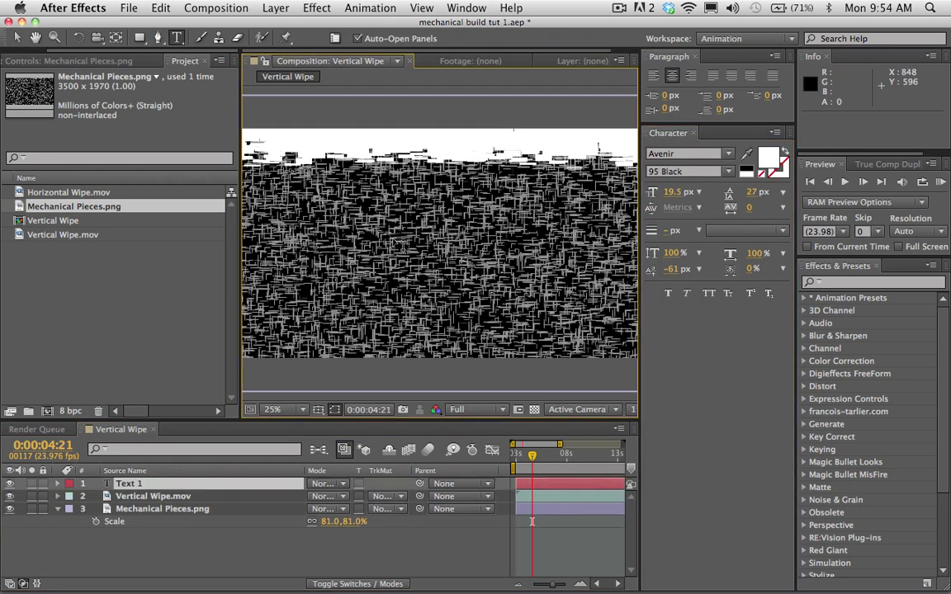
pyautogui.click(359, 221)
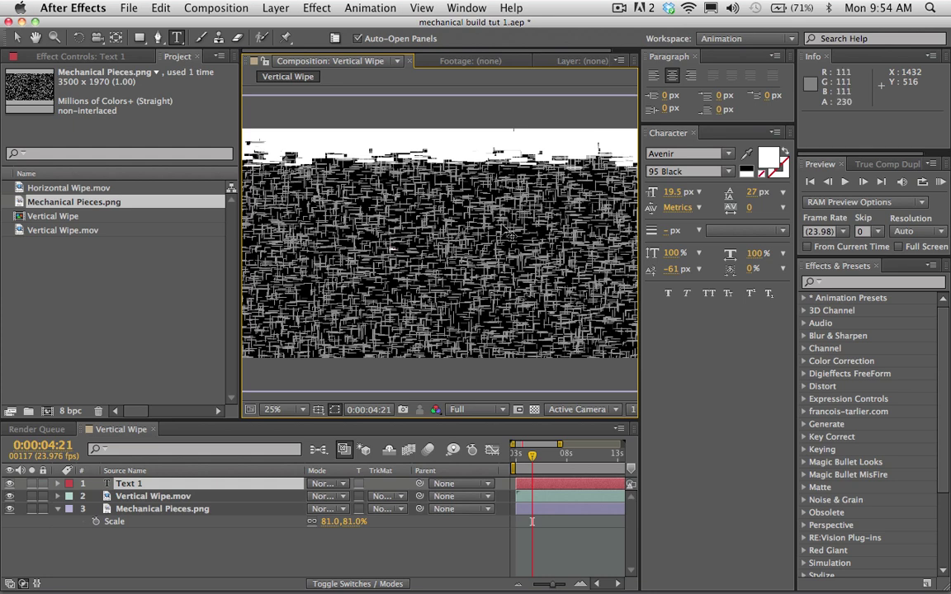
pyautogui.write('MECHANICAL')
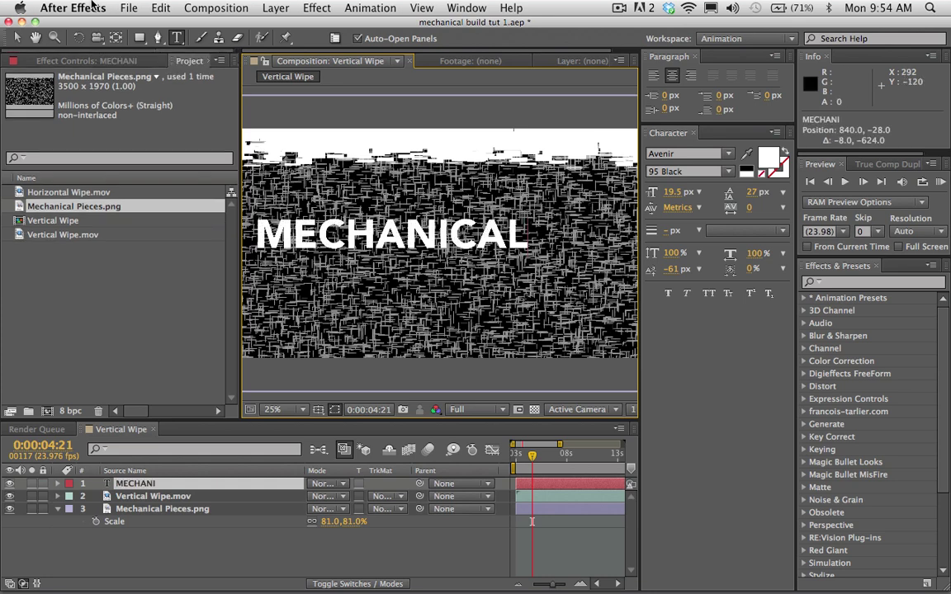
pyautogui.click(17, 37)
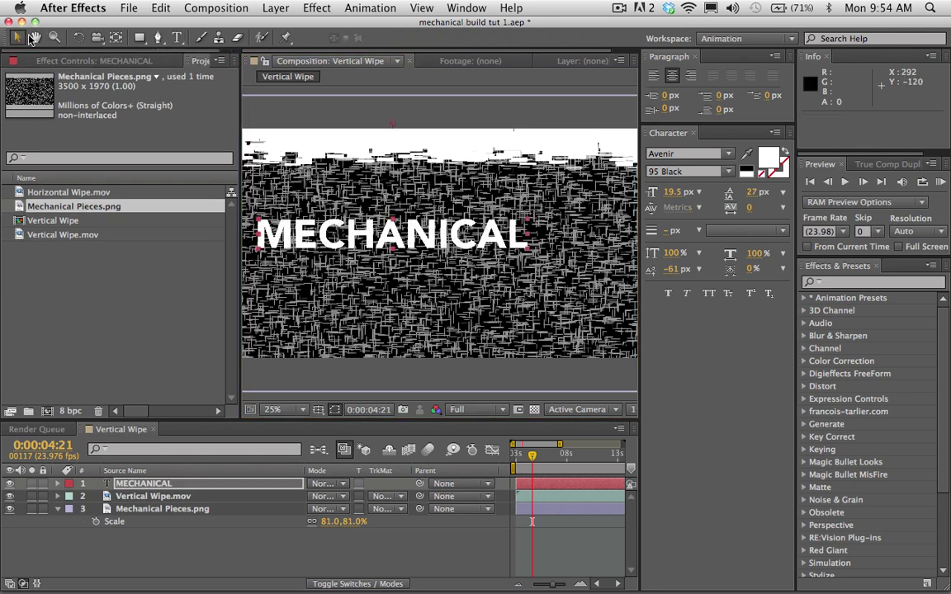
# - Close the Paragraph panel and narrow the Project panel so the full composition frame fits in the viewer
pyautogui.click(696, 57)
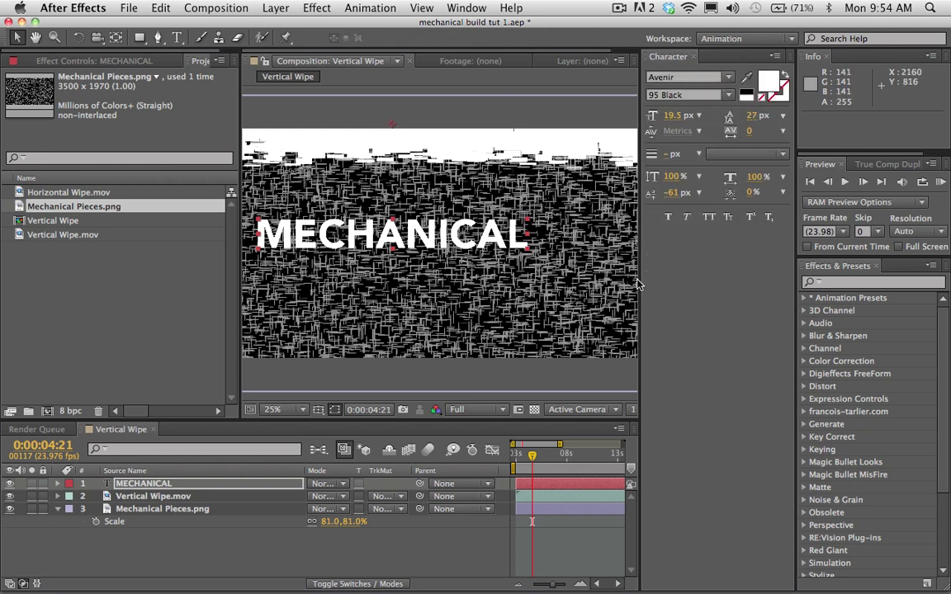
pyautogui.moveTo(583, 248); pyautogui.dragTo(607, 262)
pyautogui.press('super+z')
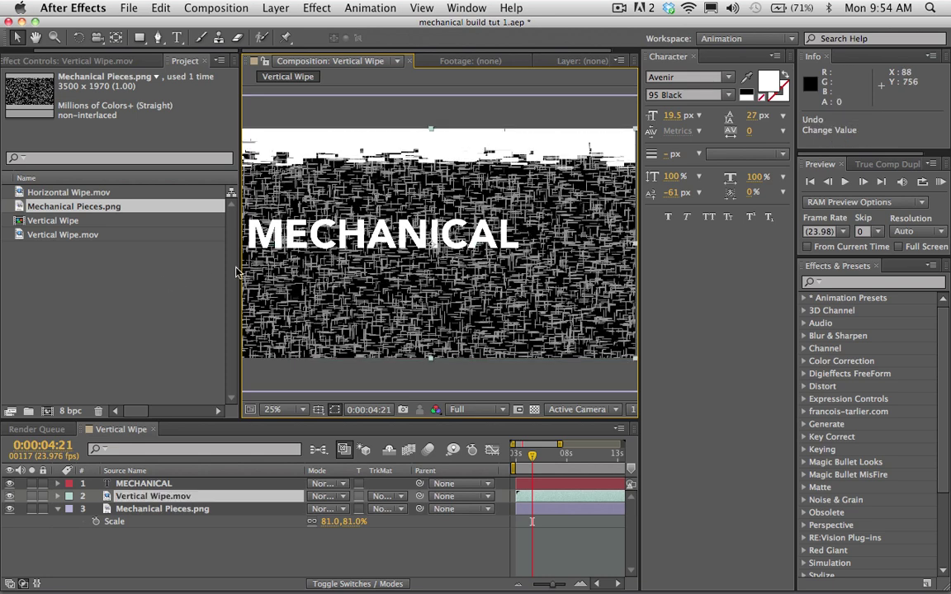
pyautogui.moveTo(239, 267); pyautogui.dragTo(137, 248)
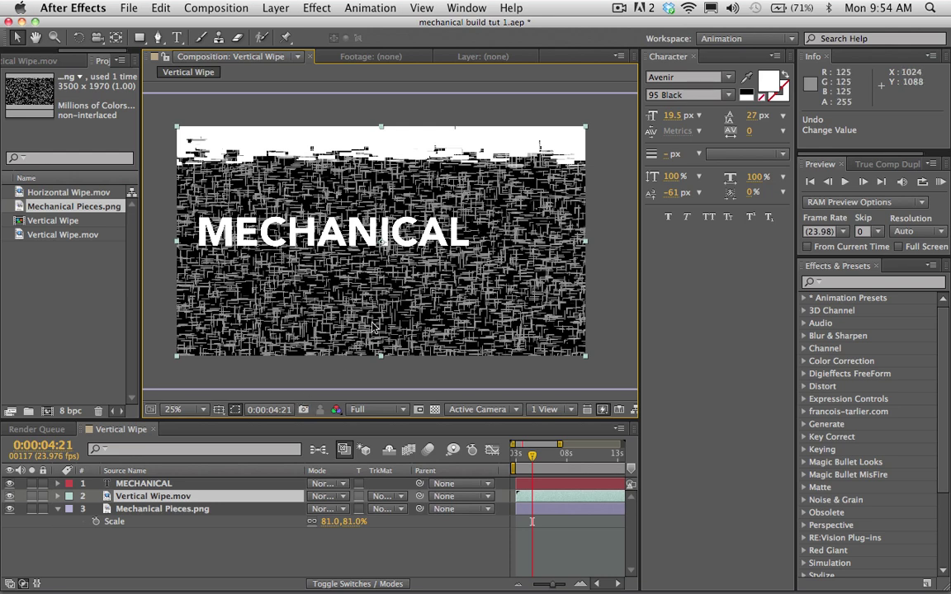
# - Enlarge the MECHANICAL text to span most of the frame's width and centre it in the composition
pyautogui.click(190, 537)
pyautogui.click(169, 487)
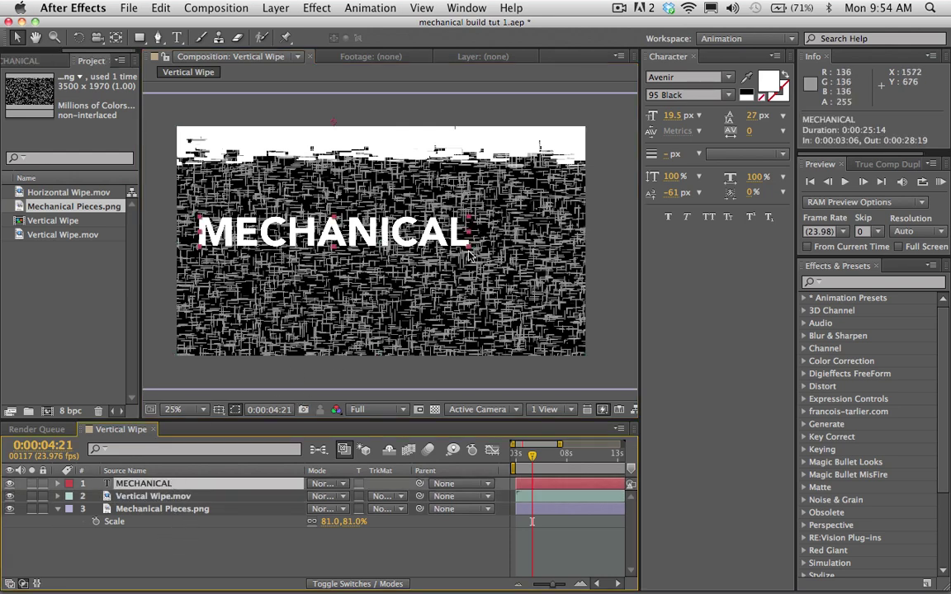
pyautogui.moveTo(475, 261); pyautogui.dragTo(310, 219)
pyautogui.moveTo(299, 270); pyautogui.dragTo(353, 265)
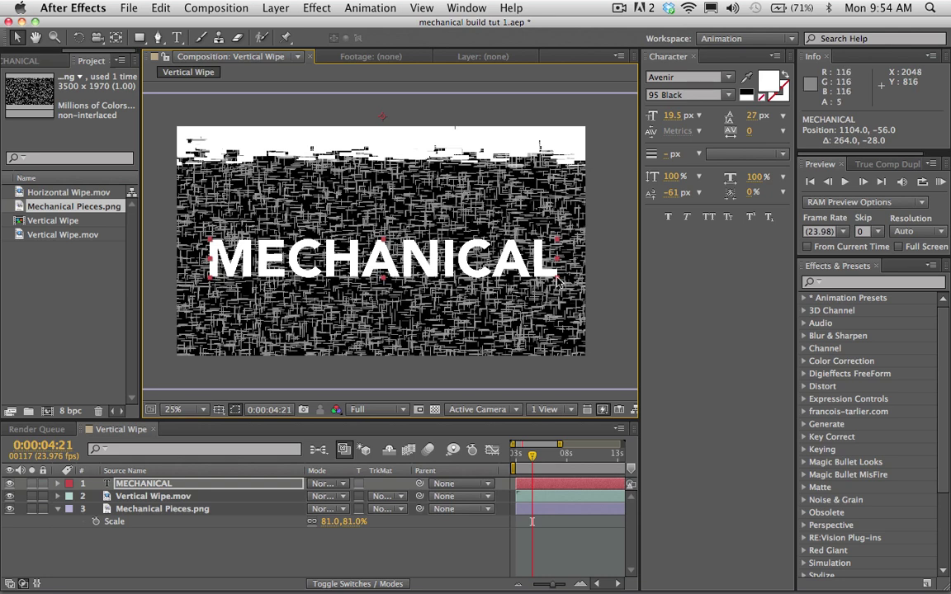
pyautogui.moveTo(557, 280); pyautogui.dragTo(538, 259)
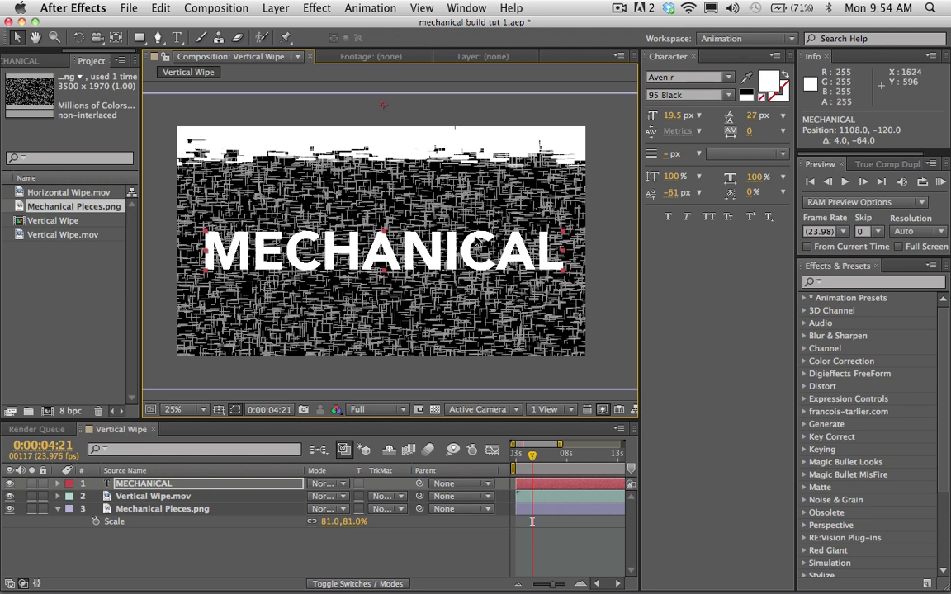
# - Set the MECHANICAL text's fill colour to blue (464AFF) and hide the text layer
pyautogui.click(766, 84)
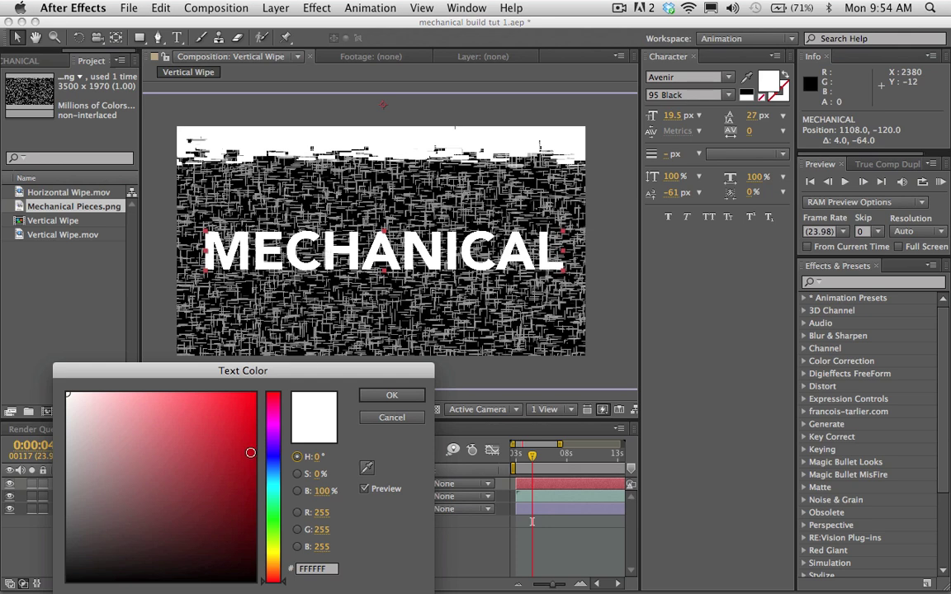
pyautogui.moveTo(275, 460); pyautogui.dragTo(272, 451)
pyautogui.moveTo(247, 404); pyautogui.dragTo(304, 375)
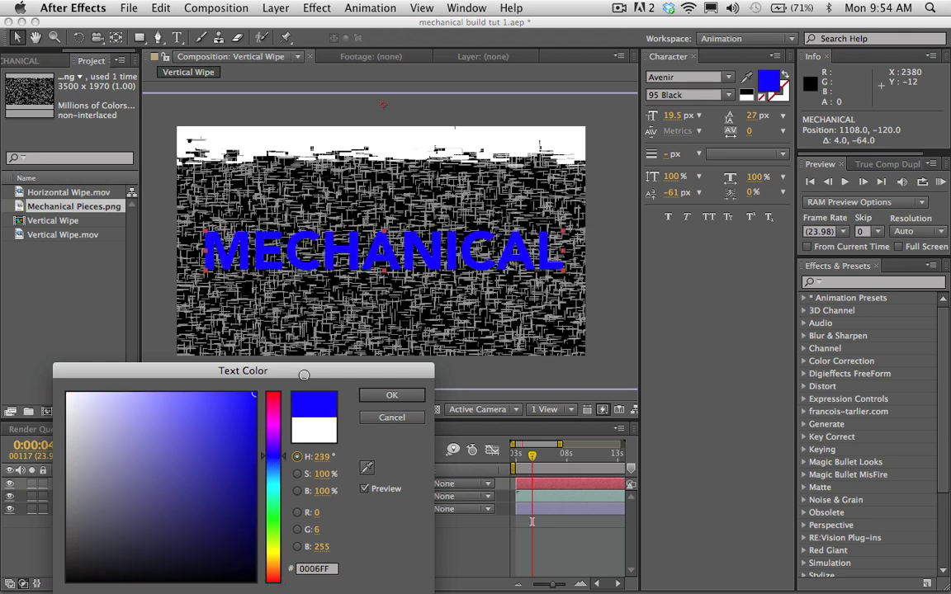
pyautogui.moveTo(227, 412)
pyautogui.mouseDown()
pyautogui.moveTo(164, 302)
pyautogui.moveTo(202, 295)
pyautogui.mouseUp()
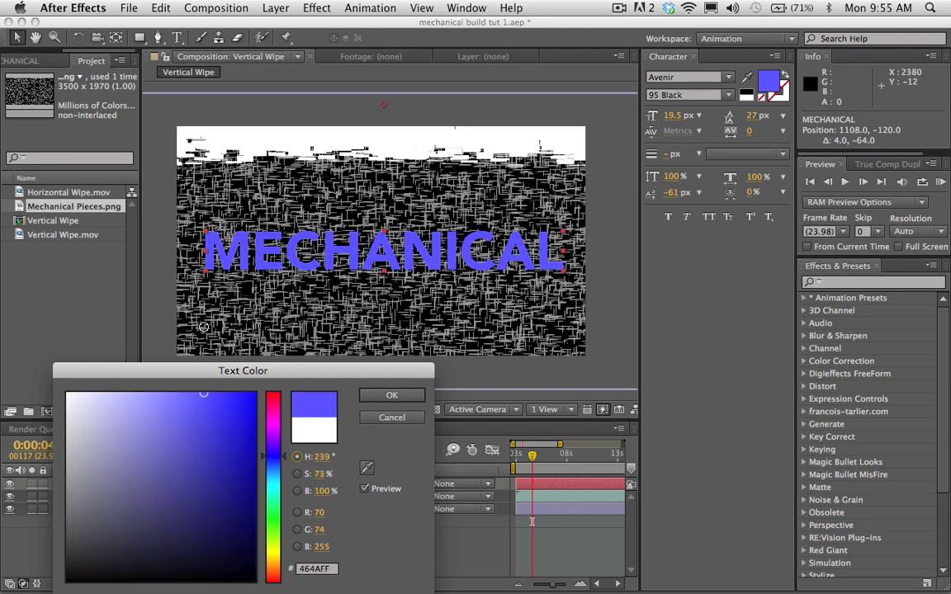
pyautogui.click(392, 395)
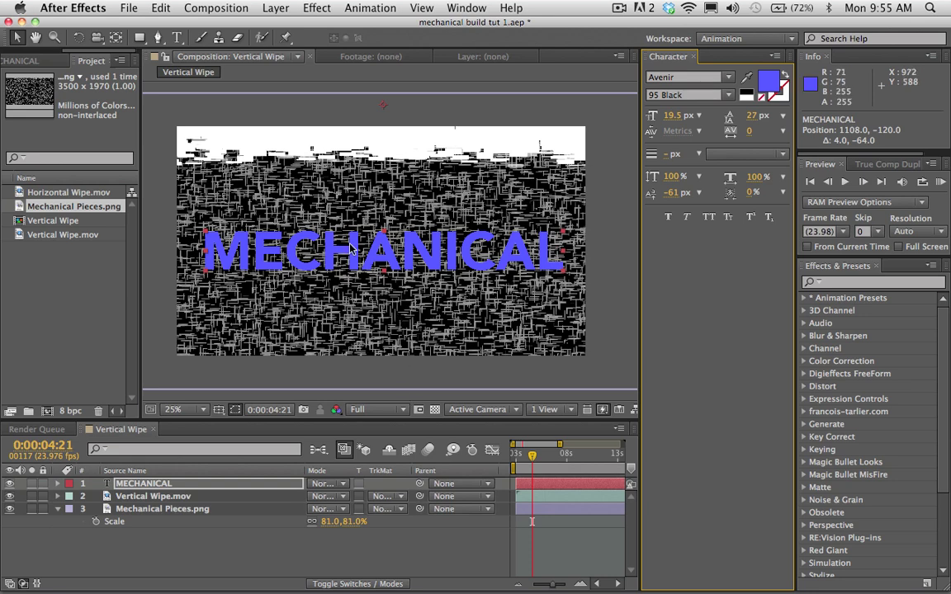
pyautogui.click(10, 486)
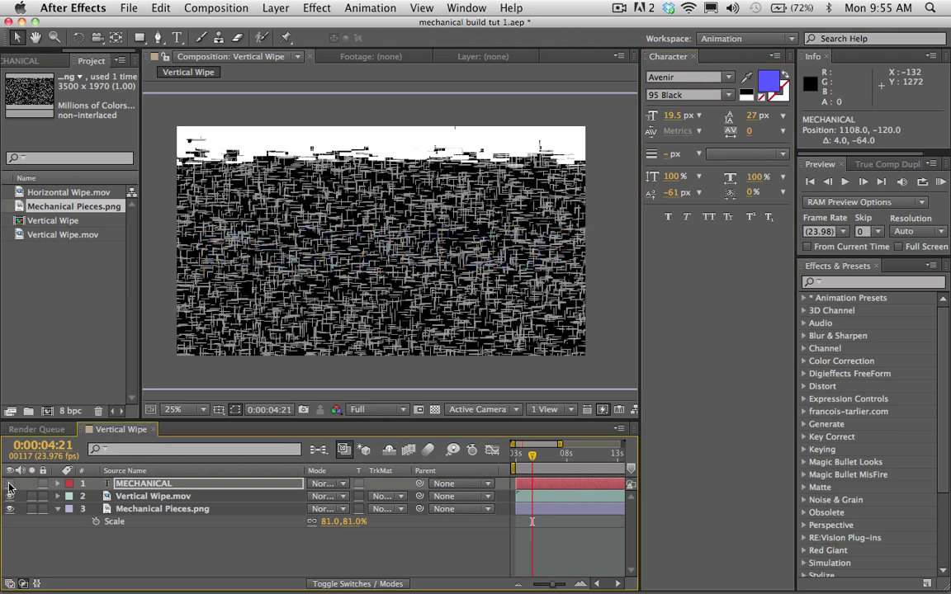
# - Set the Mechanical Pieces.png layer's track matte to Alpha Matte "Vertical Wipe.mov" and run a RAM preview of the reveal
pyautogui.click(132, 509)
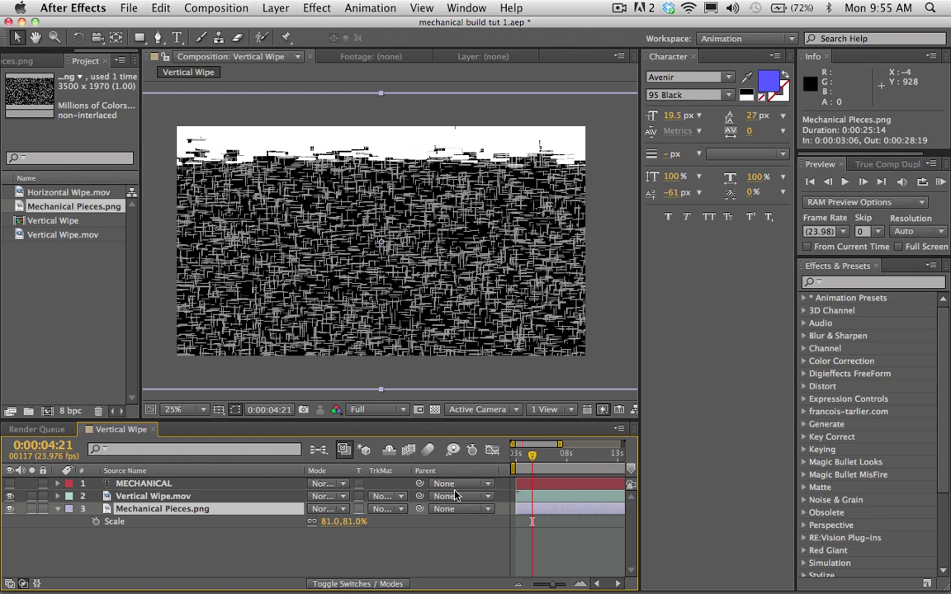
pyautogui.press('F4')
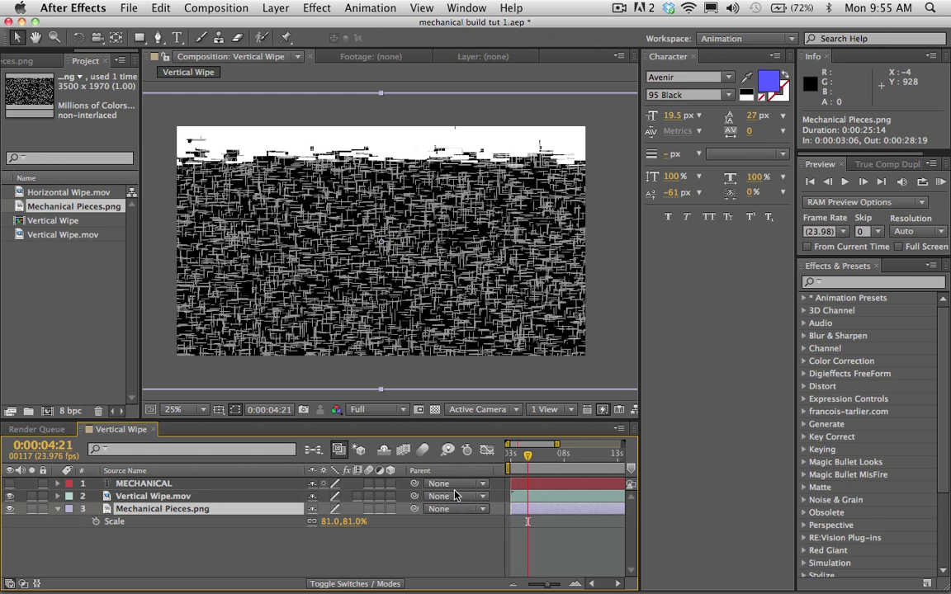
pyautogui.press('F4')
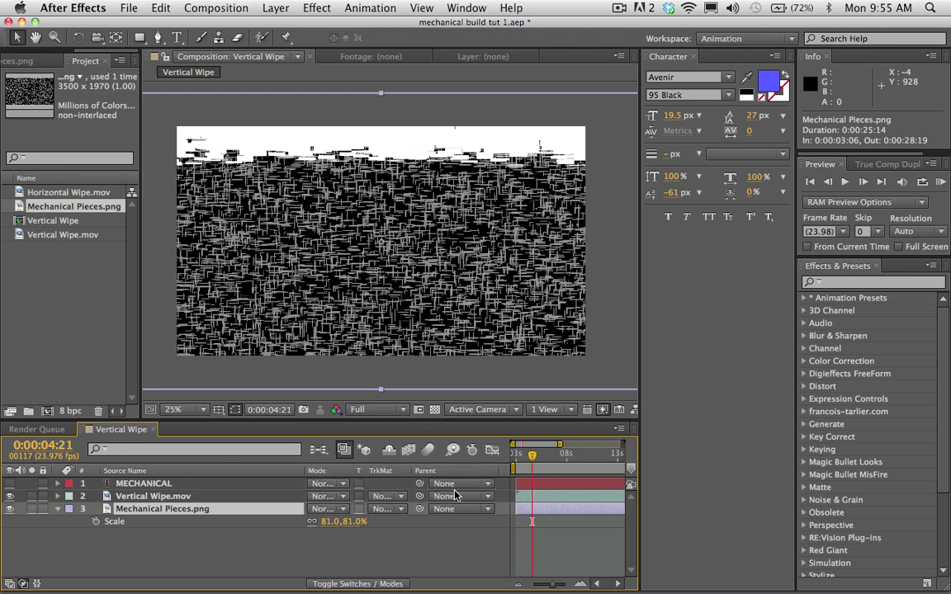
pyautogui.click(385, 510)
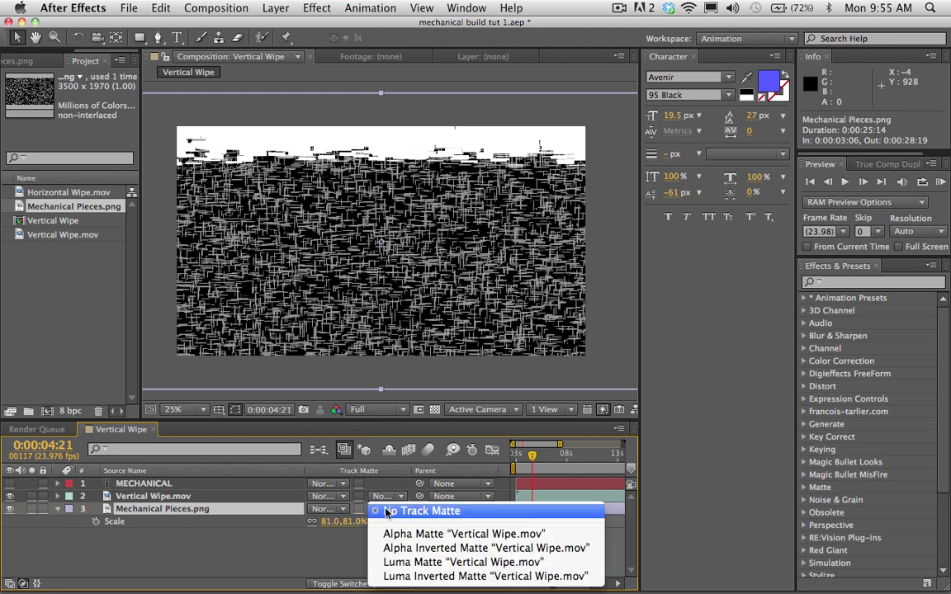
pyautogui.click(430, 534)
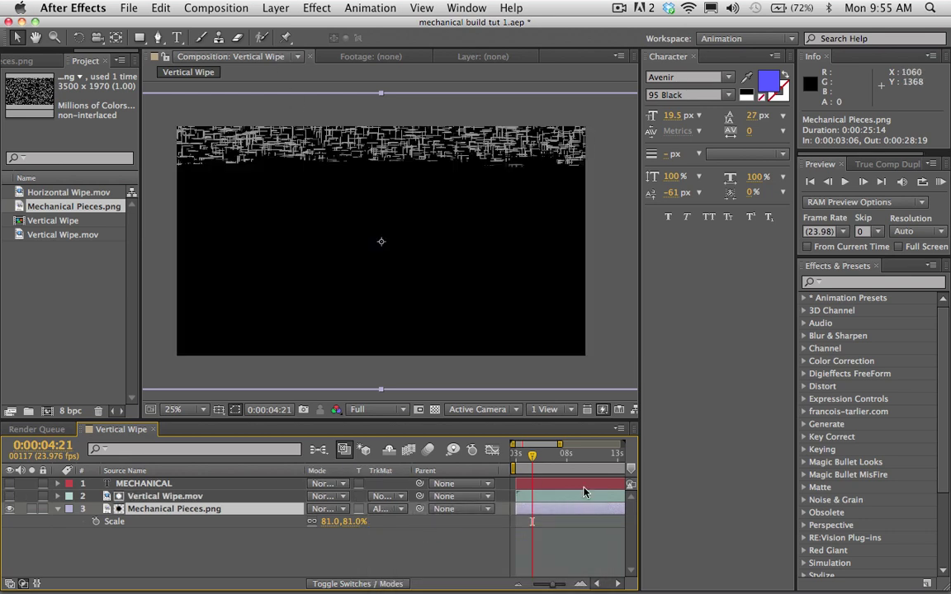
pyautogui.press('KP_0')
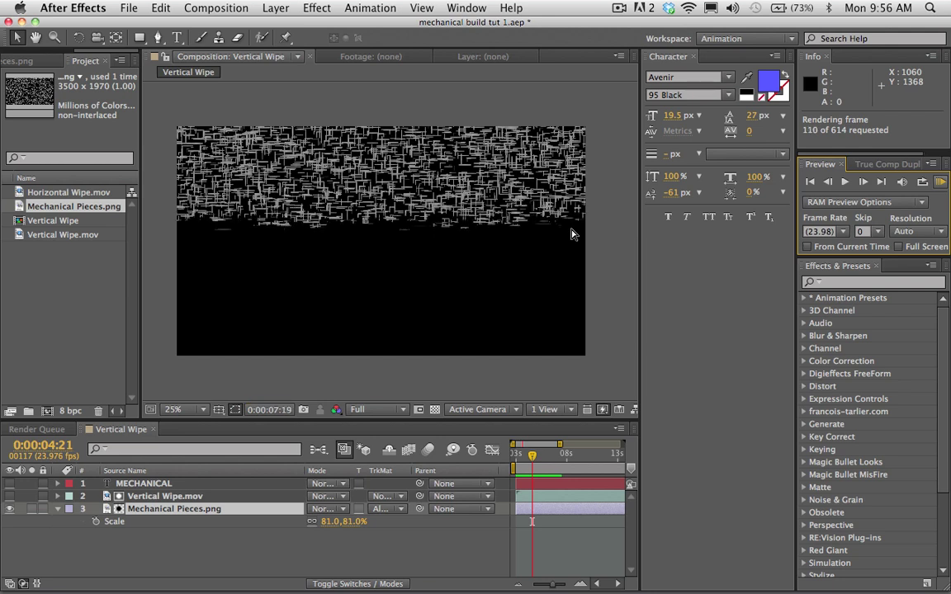
pyautogui.press('space')
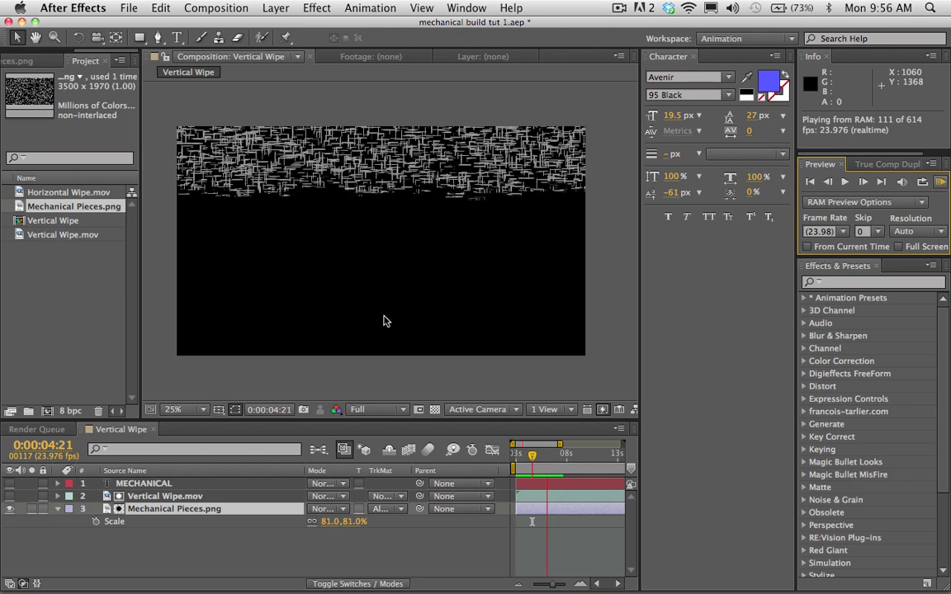
# - Stop the preview, park at 0:00:06:22, duplicate the Vertical Wipe.mov layer, and make the copy and the MECHANICAL text visible
pyautogui.click(544, 480)
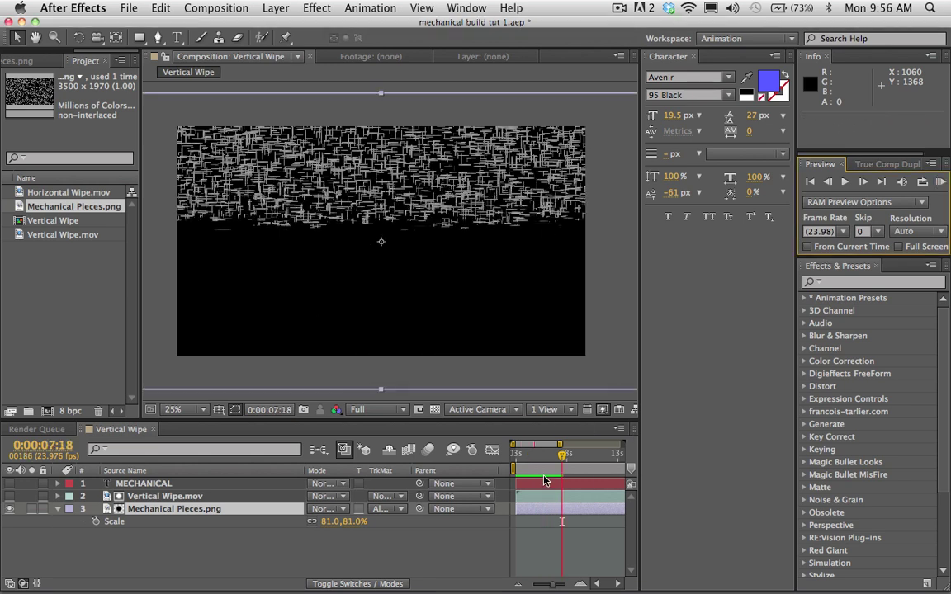
pyautogui.moveTo(536, 460); pyautogui.dragTo(553, 455)
pyautogui.click(143, 498)
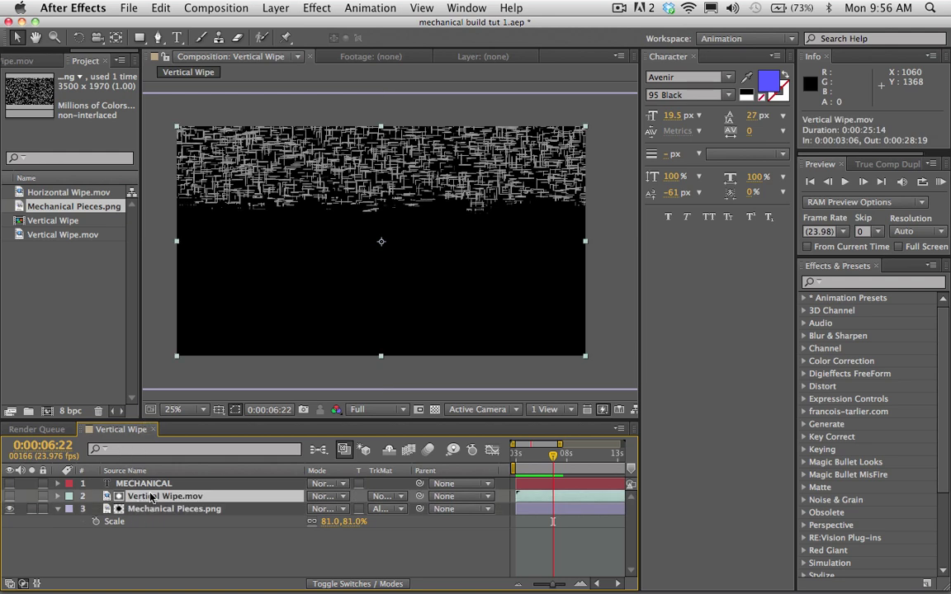
pyautogui.press('super+d')
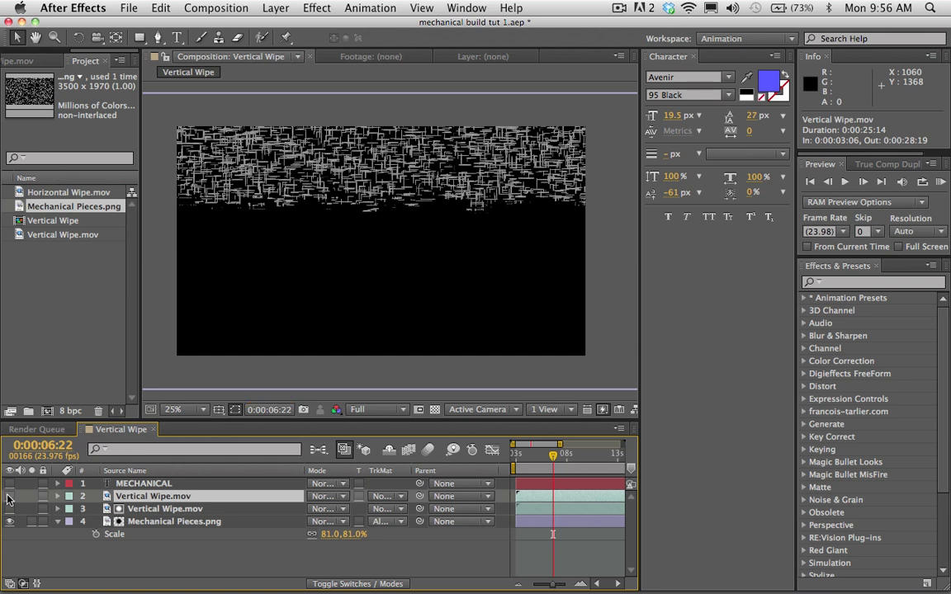
pyautogui.click(9, 496)
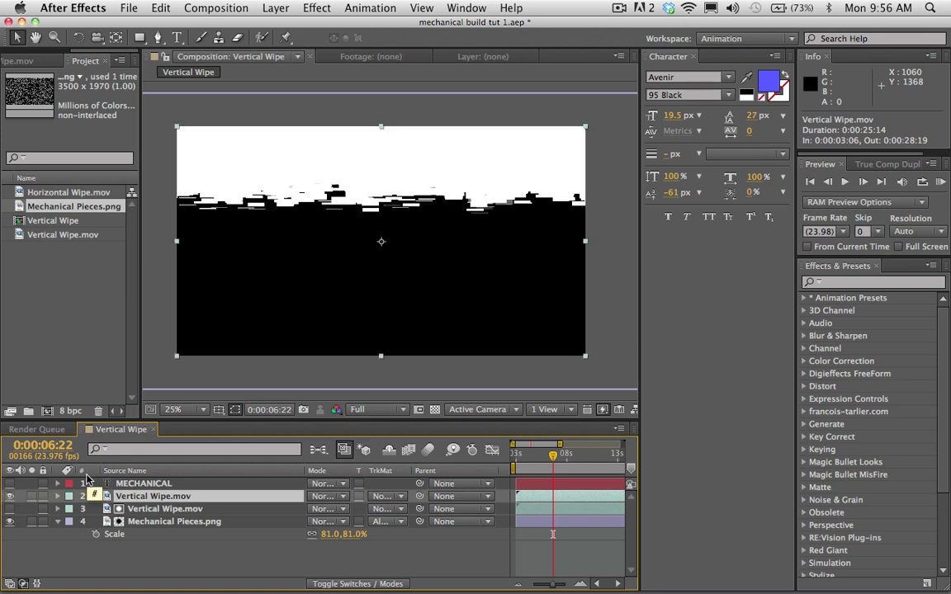
pyautogui.click(2, 486)
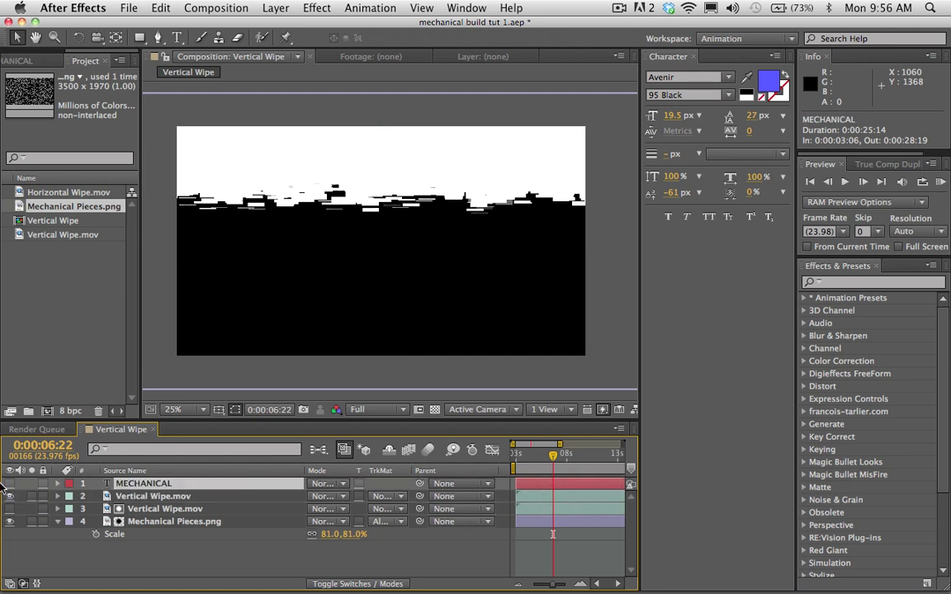
pyautogui.click(10, 484)
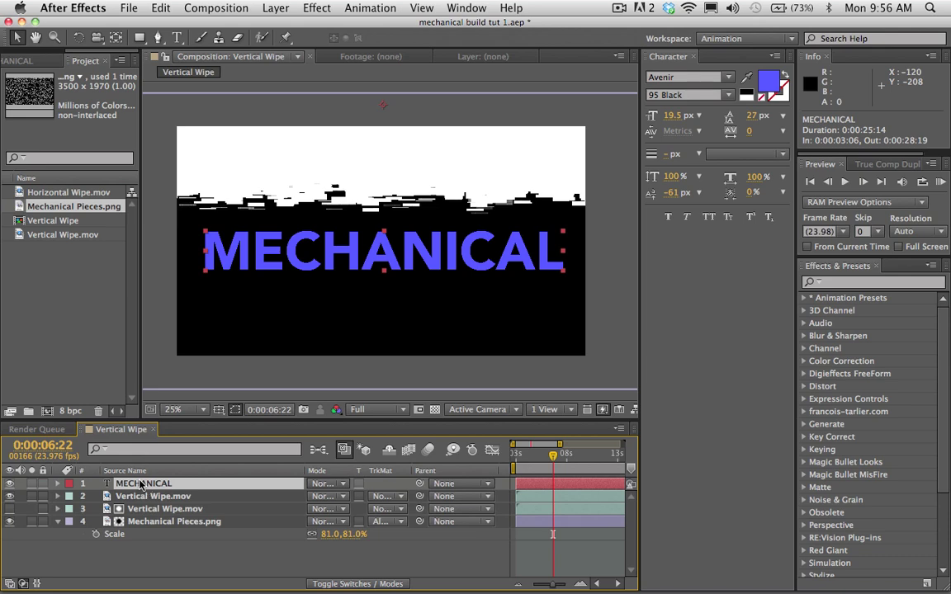
pyautogui.press('super+shift+c')
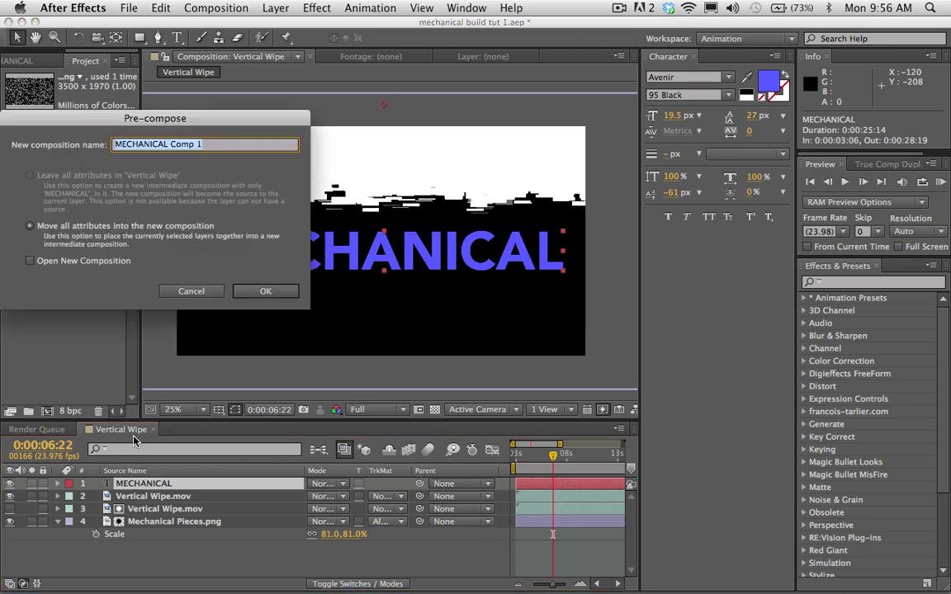
pyautogui.moveTo(138, 116); pyautogui.dragTo(213, 129)
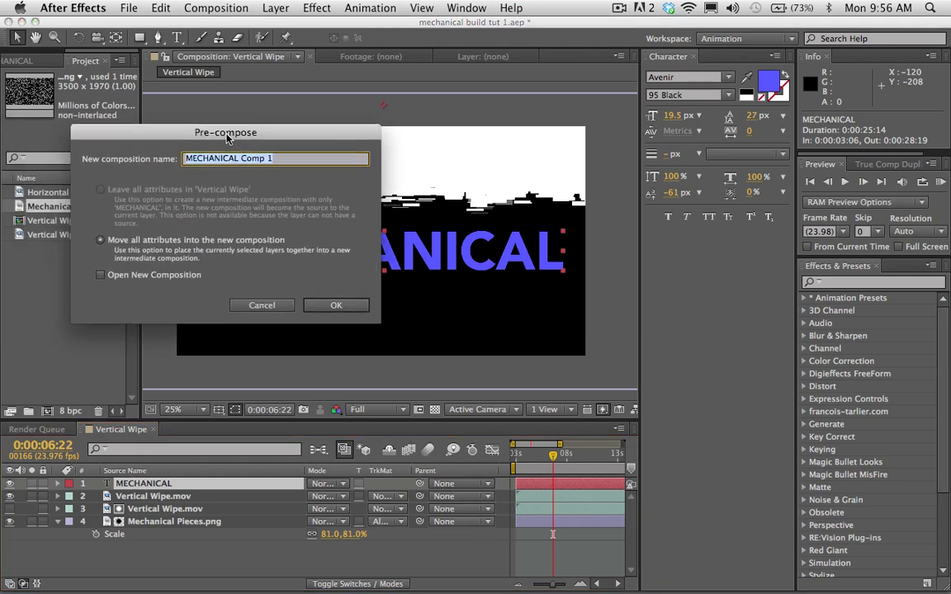
pyautogui.click(264, 302)
pyautogui.click(270, 7)
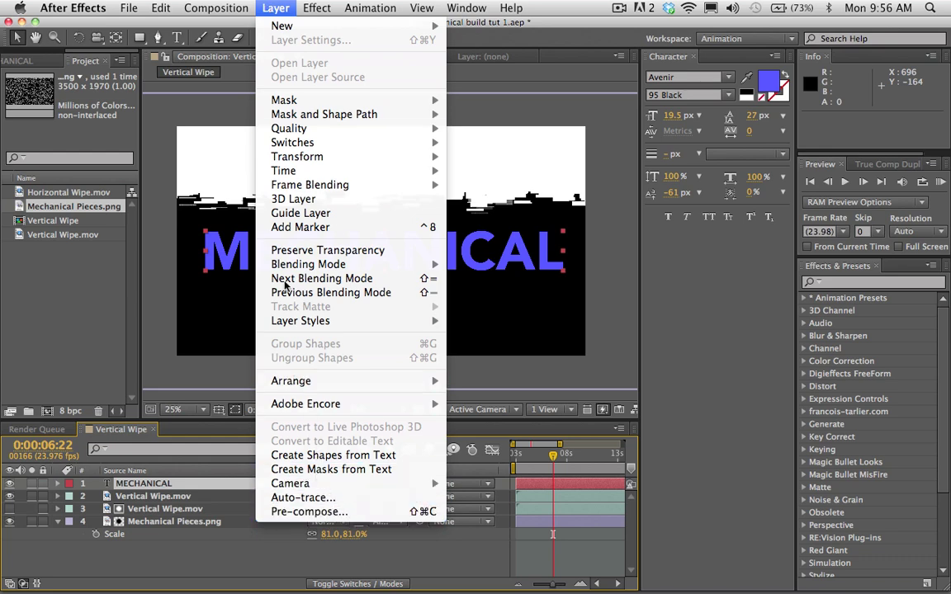
pyautogui.click(261, 6)
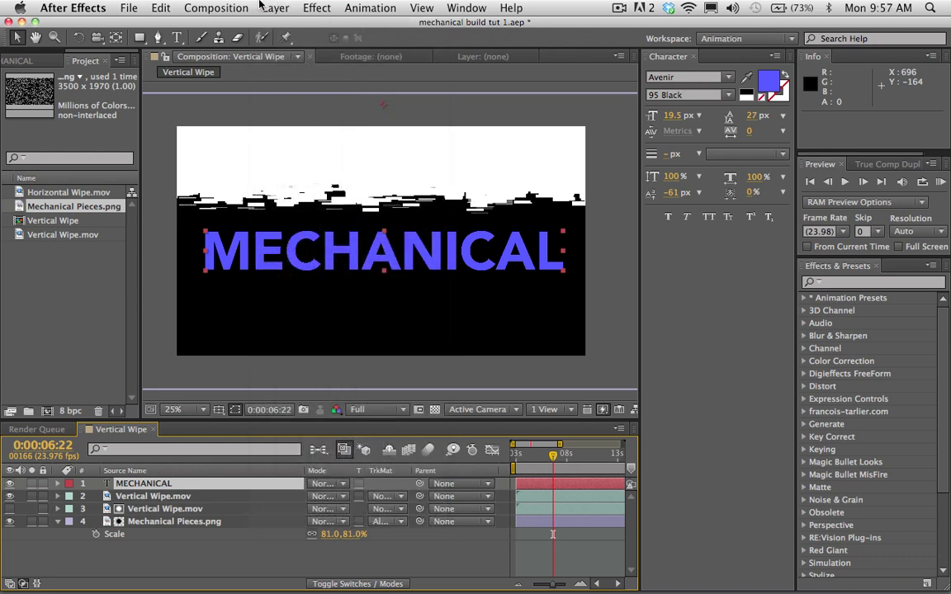
# - Pre-compose the MECHANICAL text layer into a new composition named TEXT, moving all attributes into it
pyautogui.press('super+shift+c')
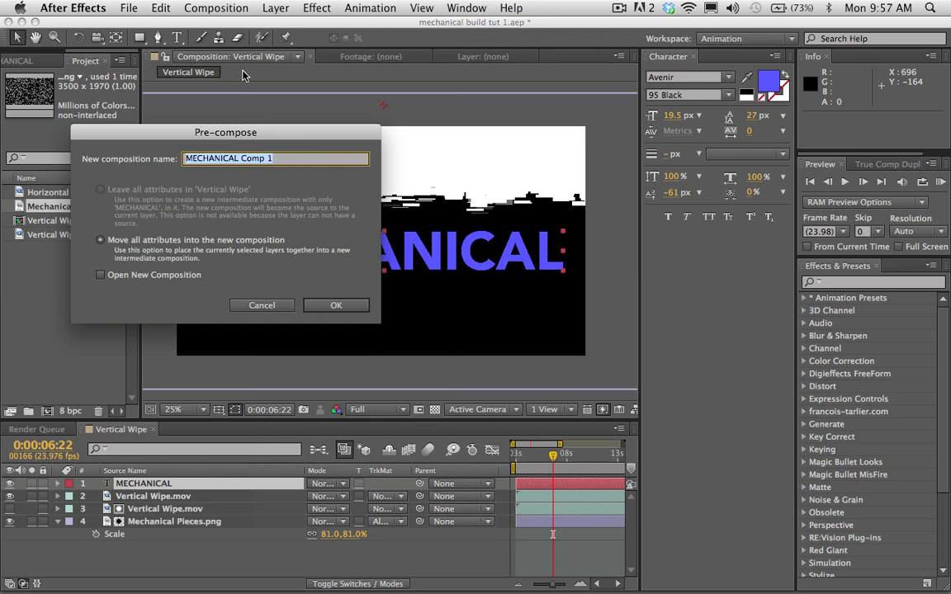
pyautogui.write('TEXT')
pyautogui.press('Return')
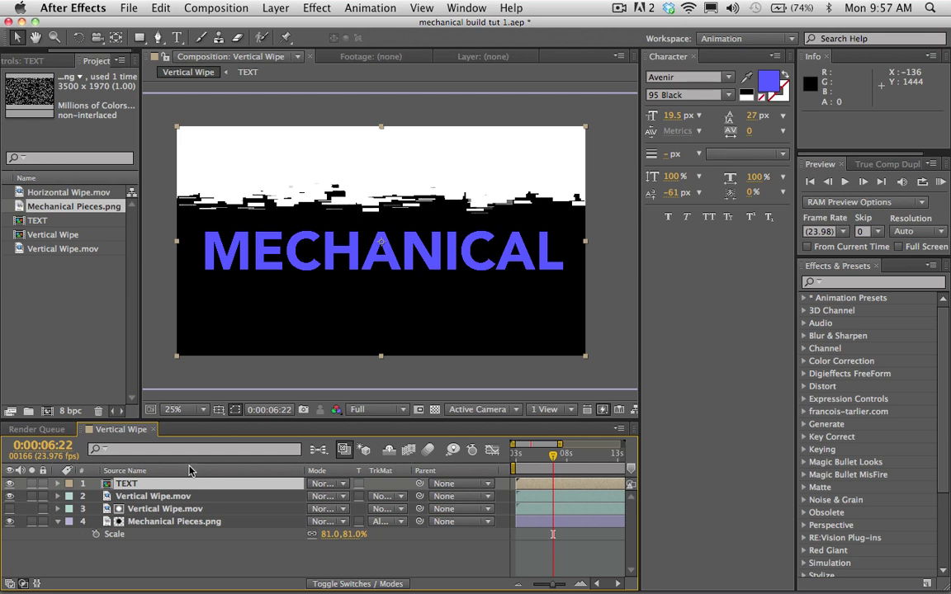
# - Place the TEXT layer directly below the duplicated Vertical Wipe.mov and set its track matte to Alpha Matte "Vertical Wipe.mov"
pyautogui.moveTo(148, 489); pyautogui.dragTo(142, 499)
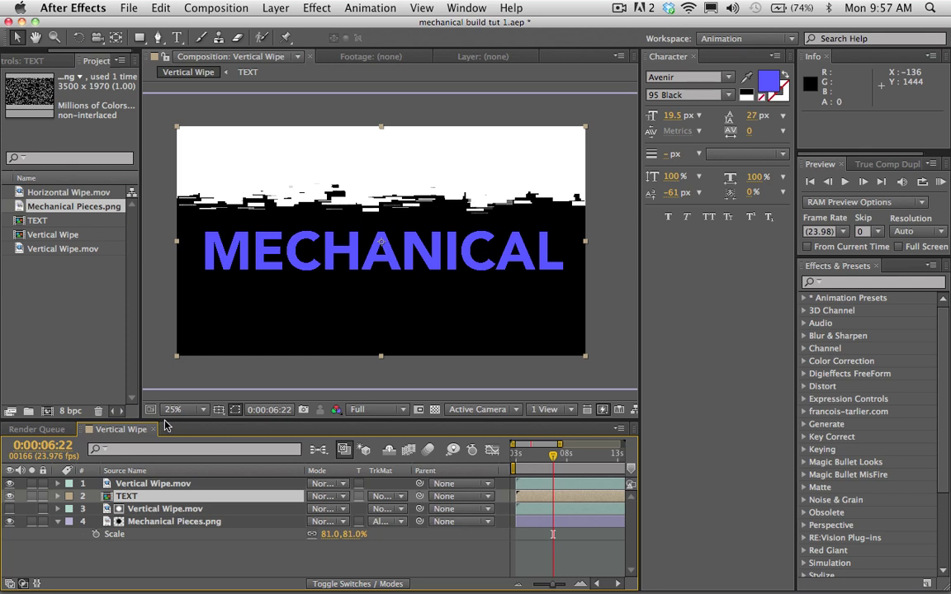
pyautogui.moveTo(136, 495); pyautogui.dragTo(138, 498)
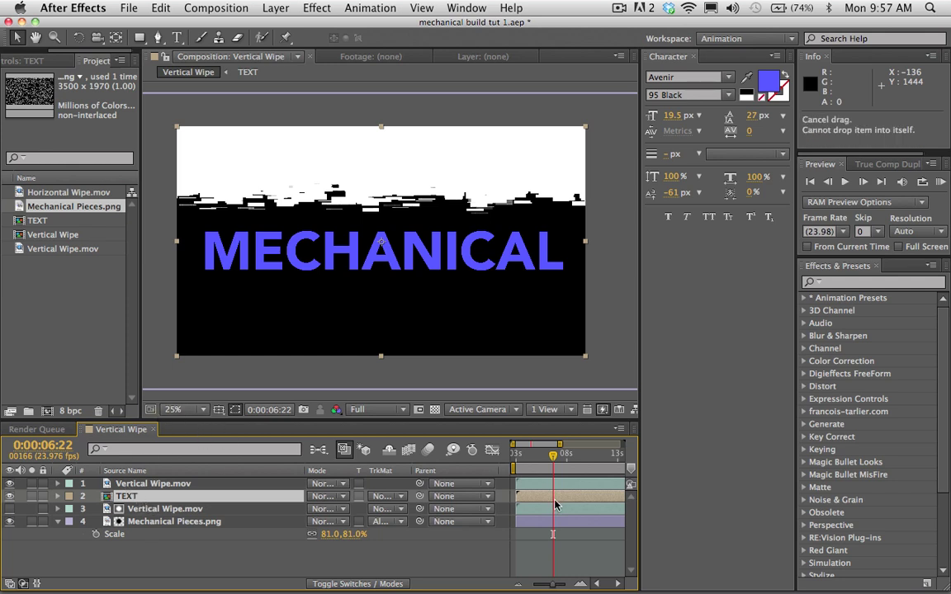
pyautogui.click(387, 497)
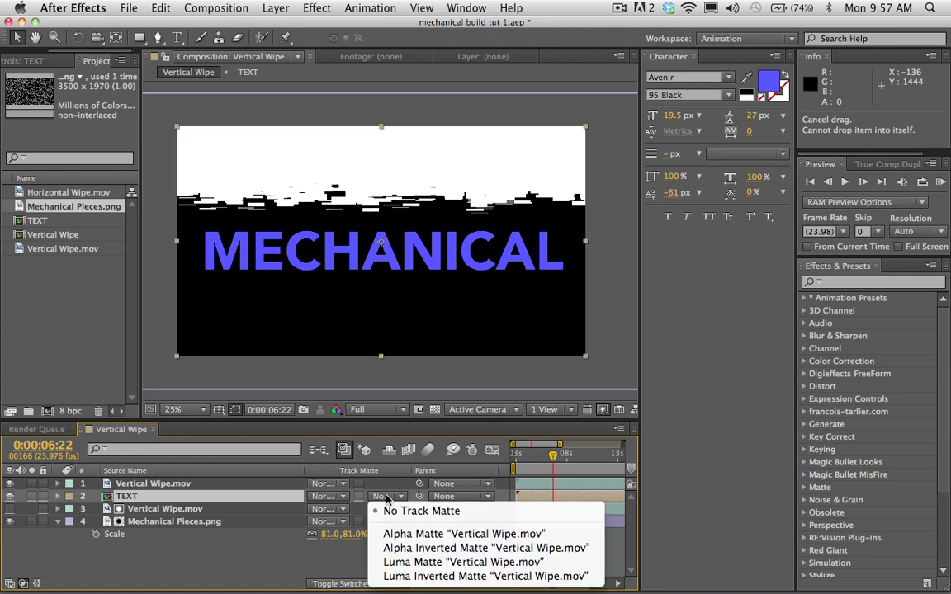
pyautogui.click(405, 535)
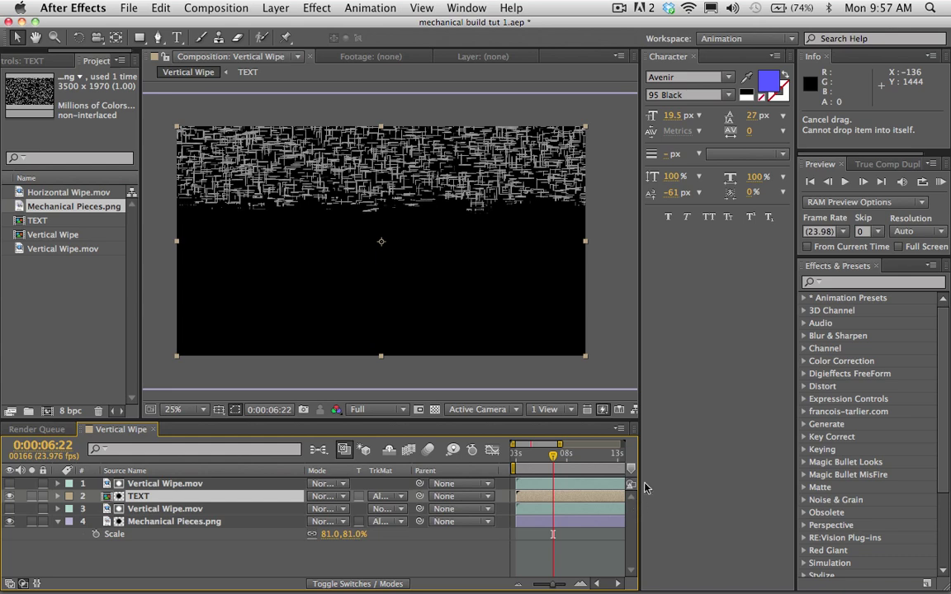
# - Close the Character panel and move the current time to 0:00:09:06 to check the text reveal
pyautogui.click(695, 58)
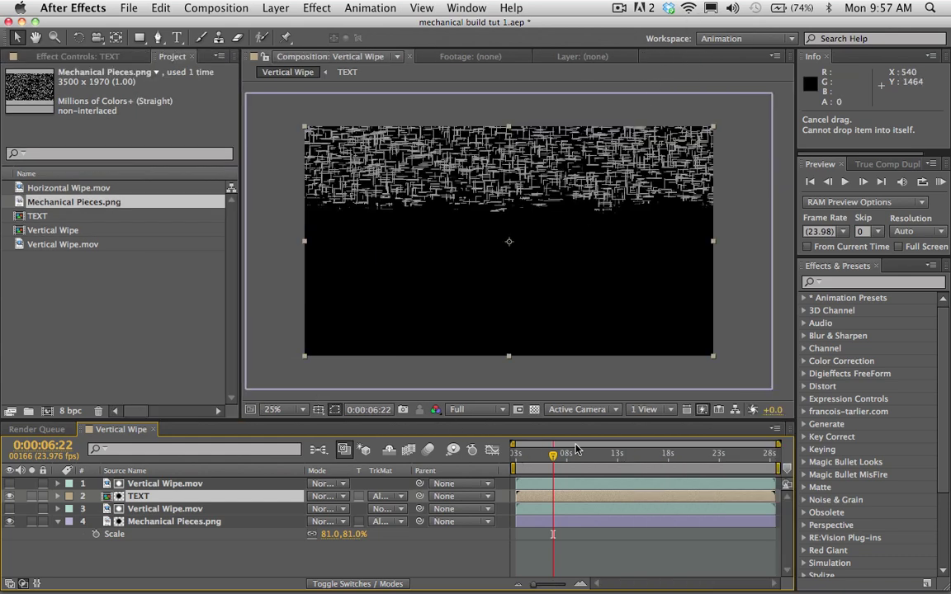
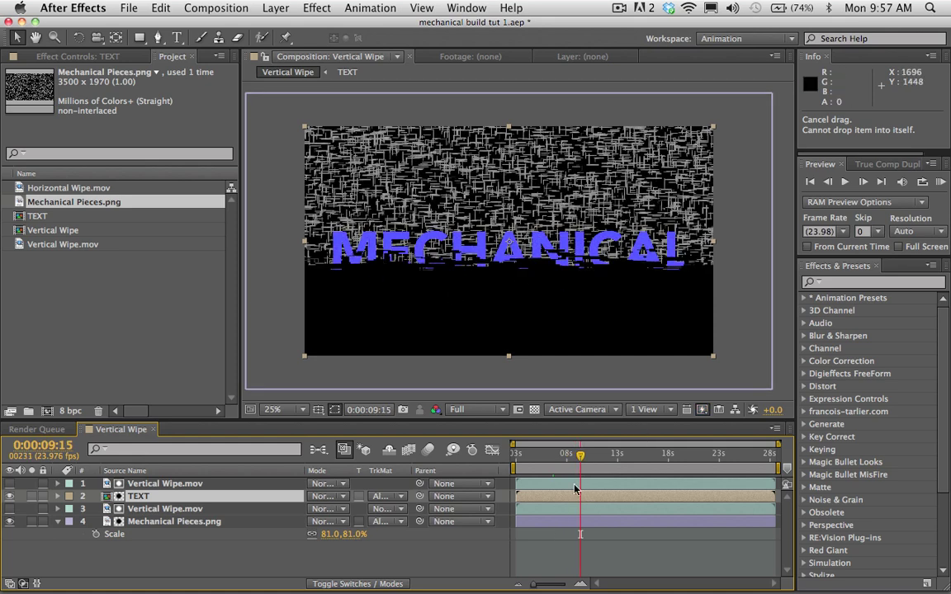
pyautogui.click(582, 459)
pyautogui.moveTo(583, 459); pyautogui.dragTo(576, 459)
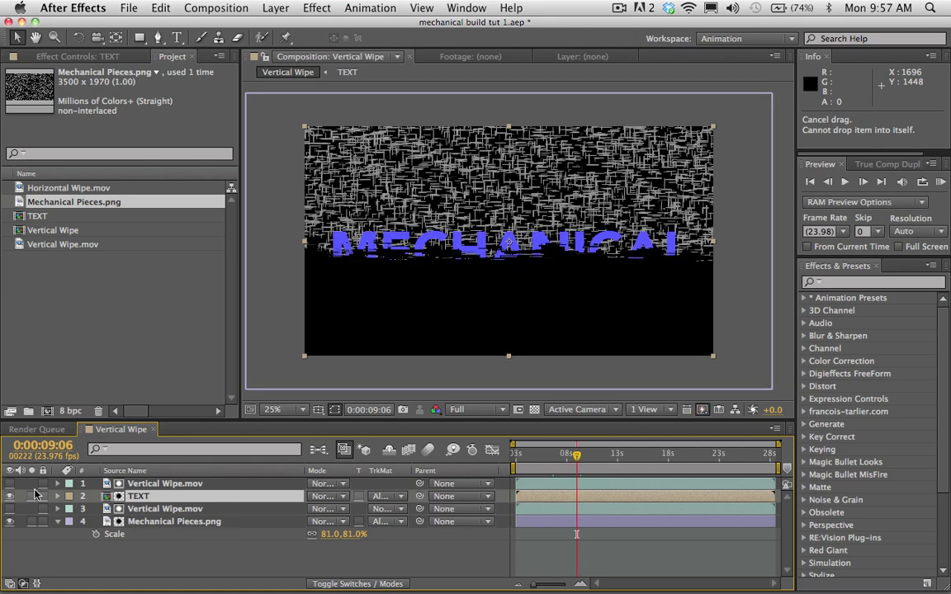
pyautogui.click(149, 511)
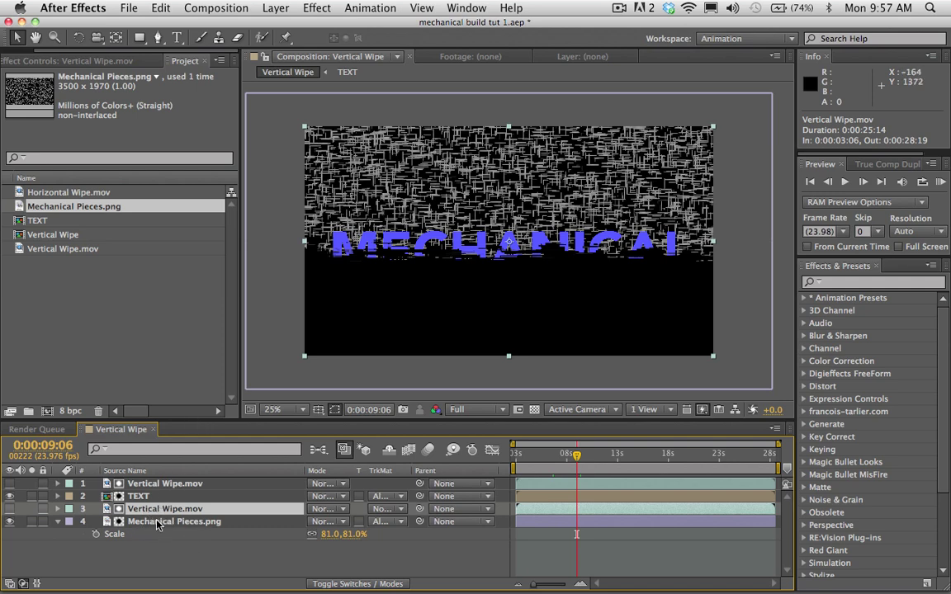
pyautogui.keyDown('shift'); pyautogui.click(157, 523); pyautogui.keyUp('shift')
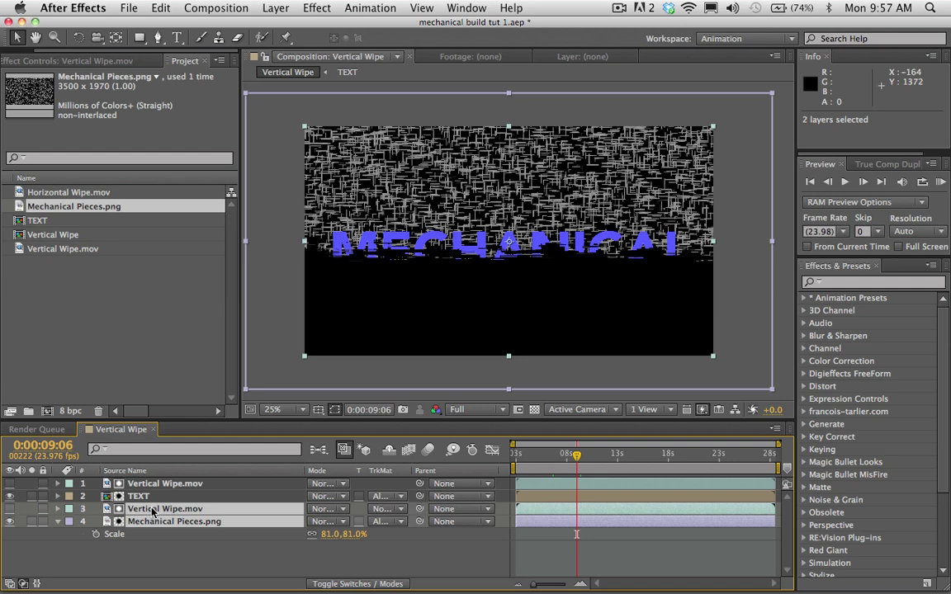
pyautogui.click(147, 534)
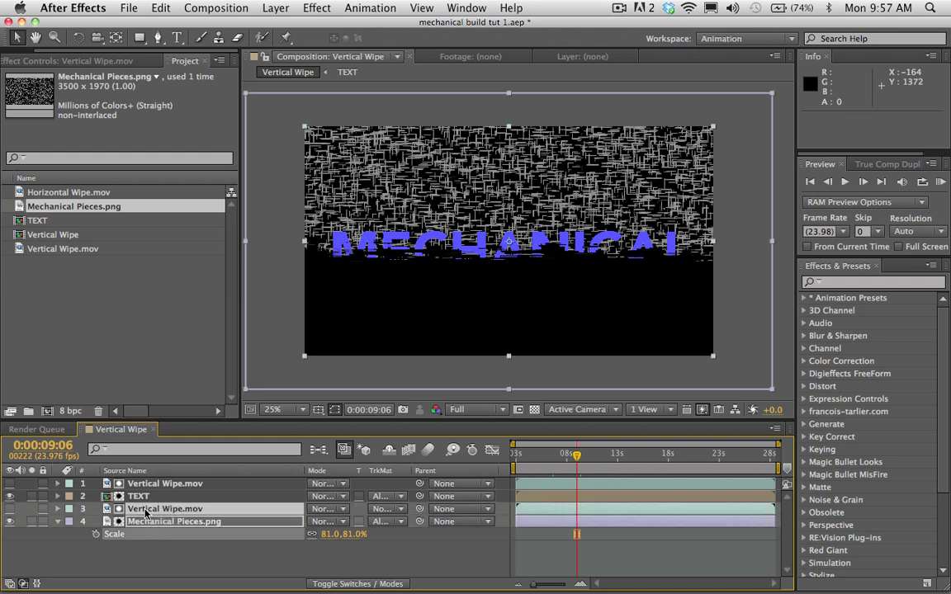
pyautogui.press('F2')
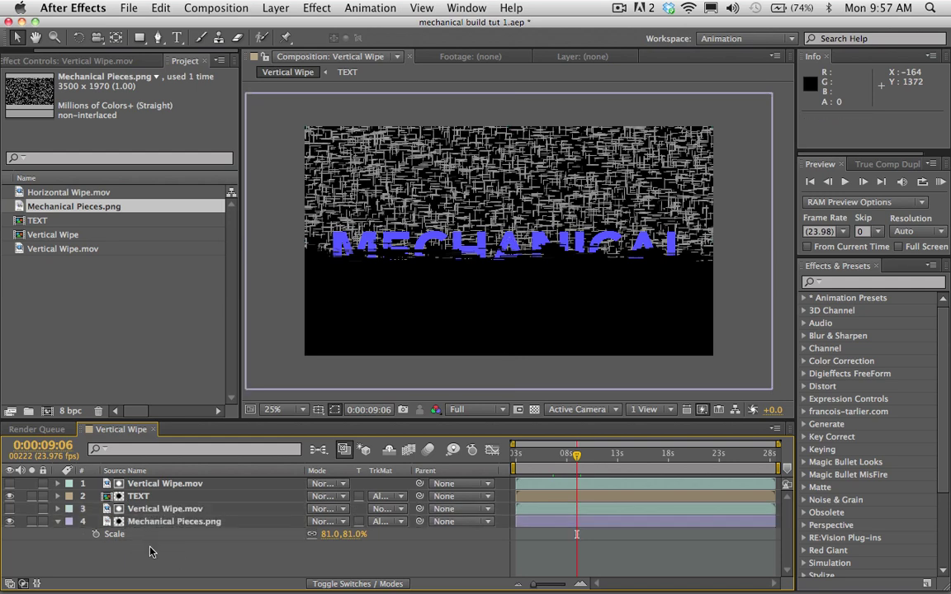
# - Pre-compose the lower Vertical Wipe.mov and Mechanical Pieces.png layers together into a new composition named PIECES
pyautogui.click(137, 510)
pyautogui.keyDown('shift'); pyautogui.click(142, 521); pyautogui.keyUp('shift')
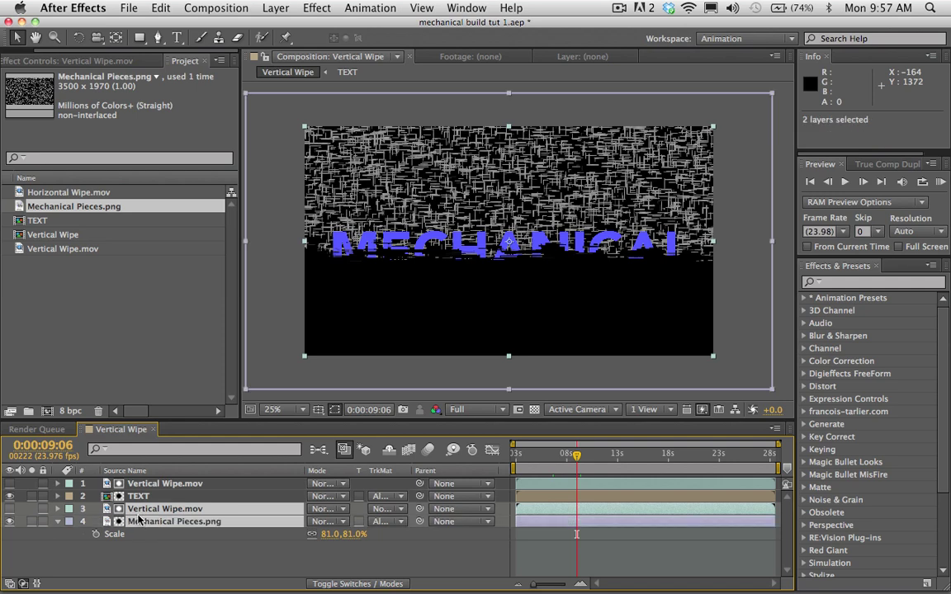
pyautogui.press('super+shift+c')
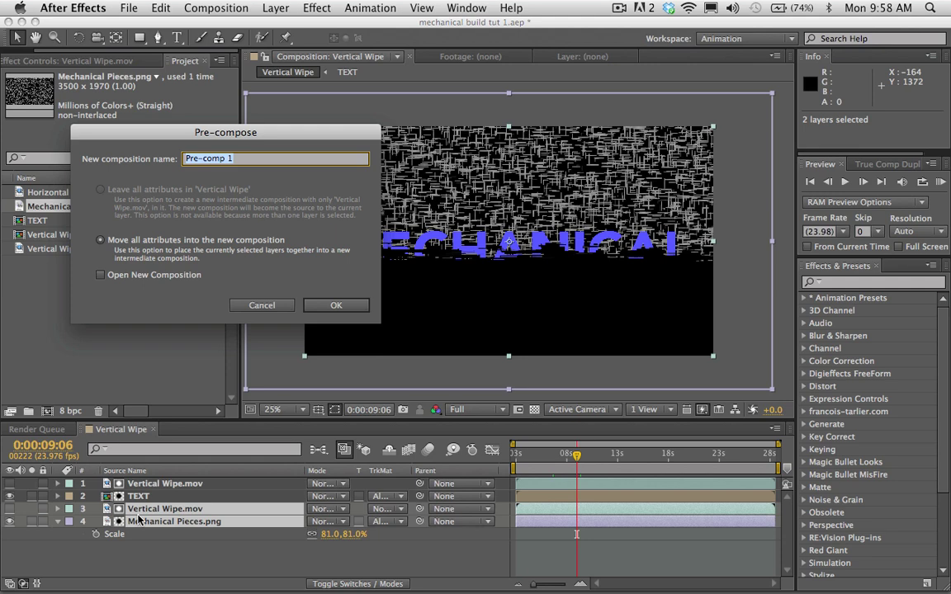
pyautogui.write('Pl')
pyautogui.press('Return')
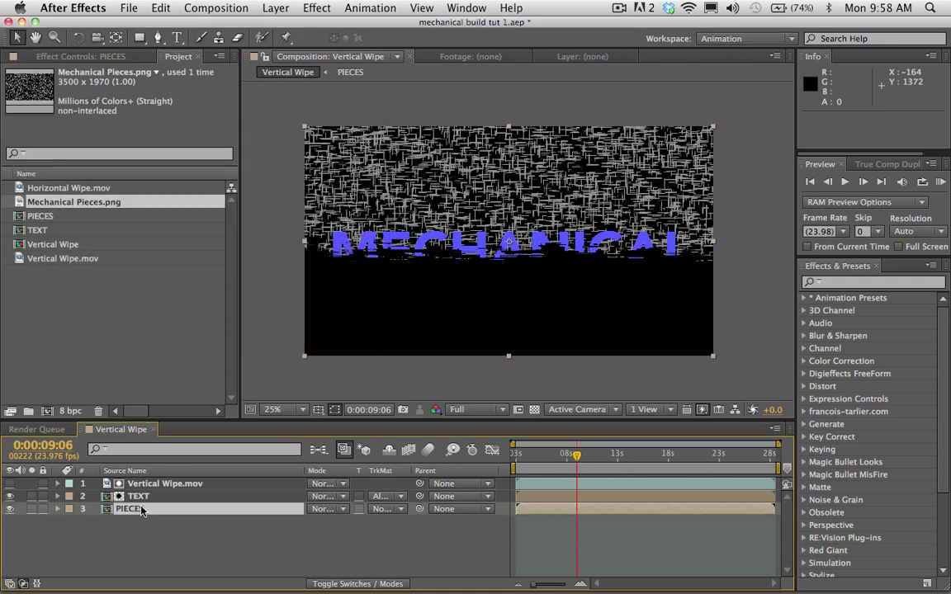
# - Duplicate the TEXT layer, place the copy directly above PIECES, and set the copy to No Track Matte
pyautogui.click(140, 498)
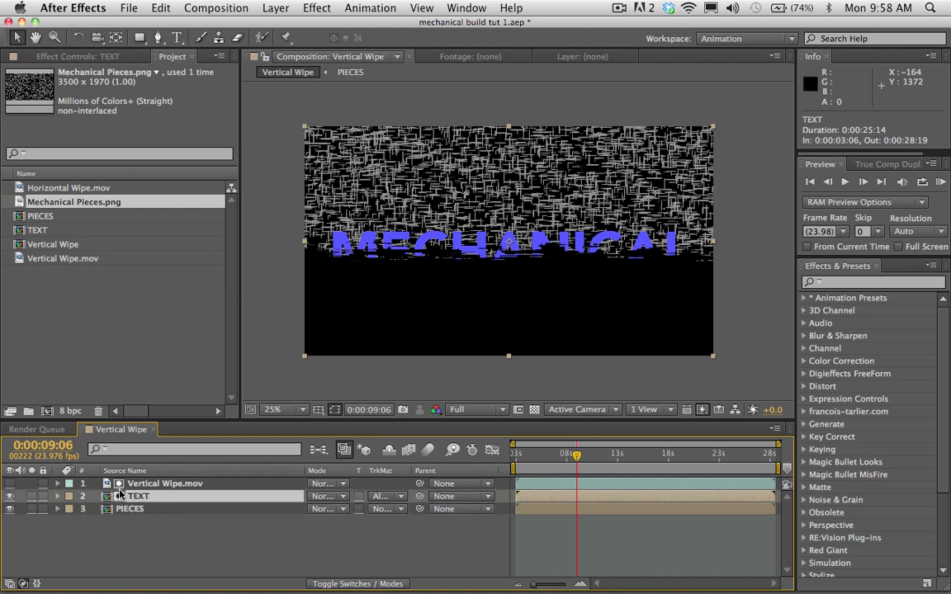
pyautogui.press('super+d')
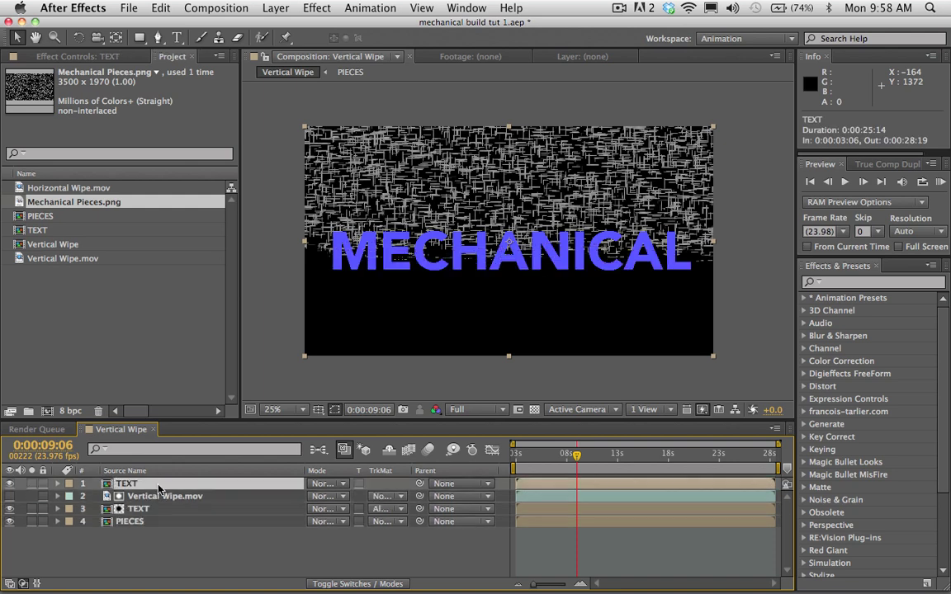
pyautogui.moveTo(142, 486); pyautogui.dragTo(147, 516)
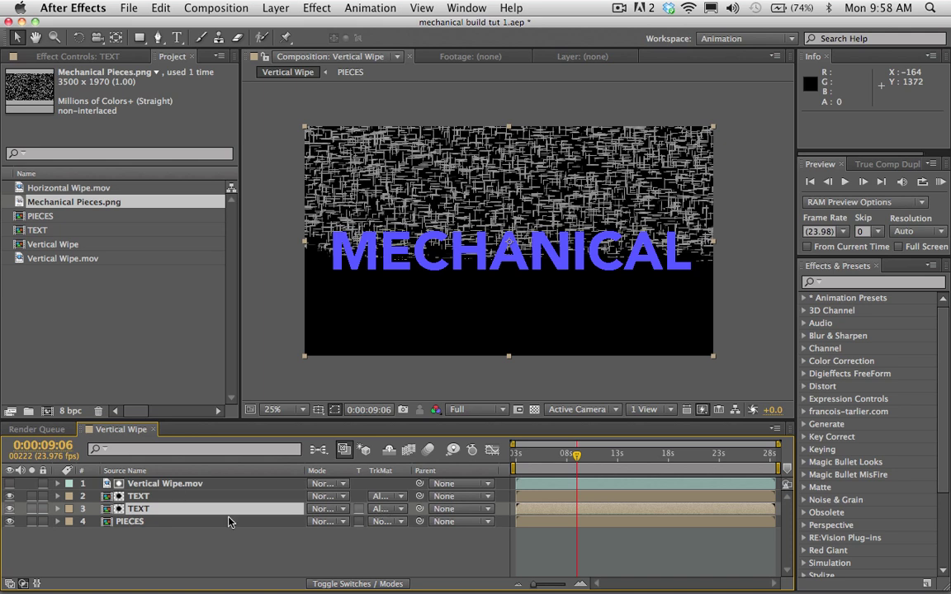
pyautogui.click(382, 509)
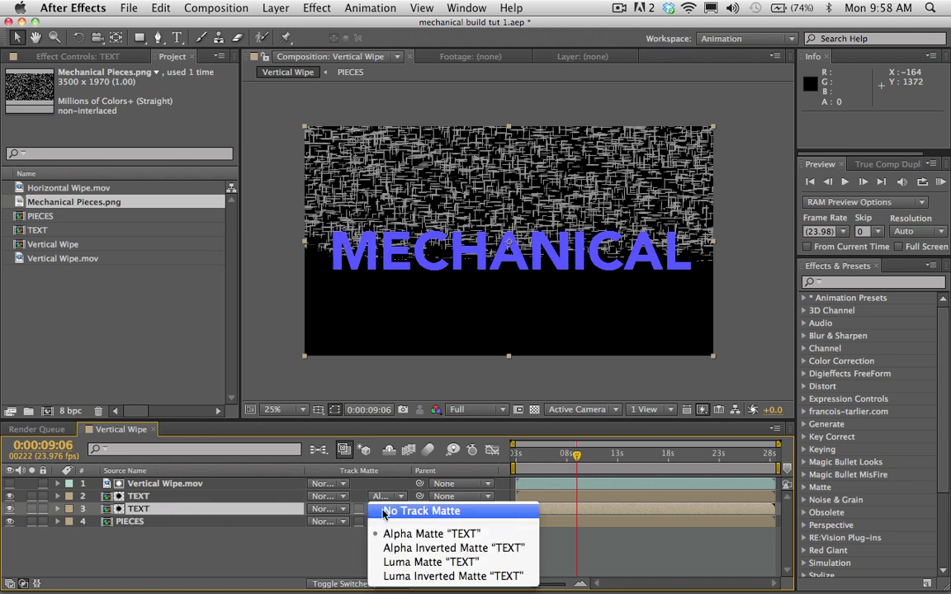
pyautogui.click(381, 512)
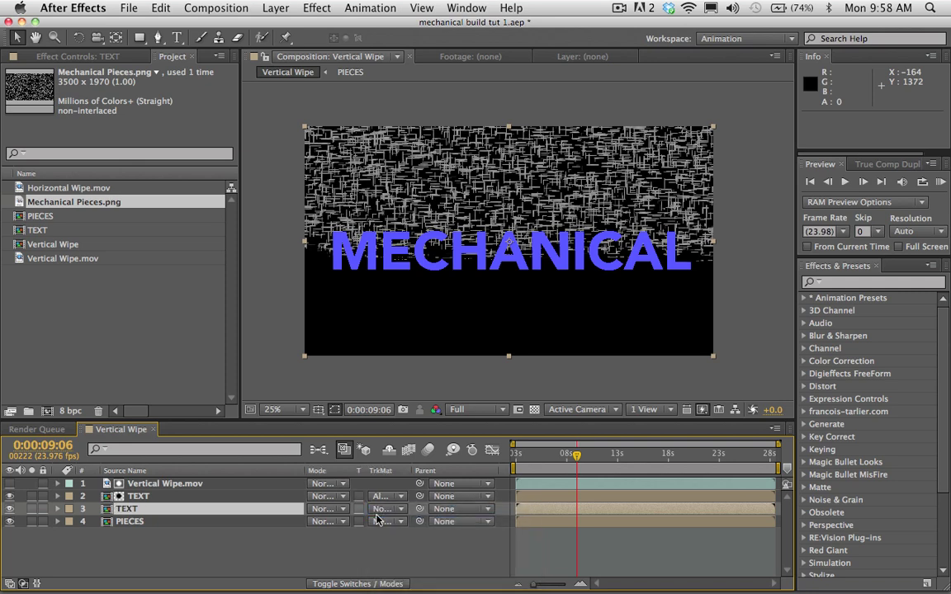
# - Set the PIECES layer's track matte to Alpha Matte "TEXT" and inspect the result at 50% magnification
pyautogui.click(138, 522)
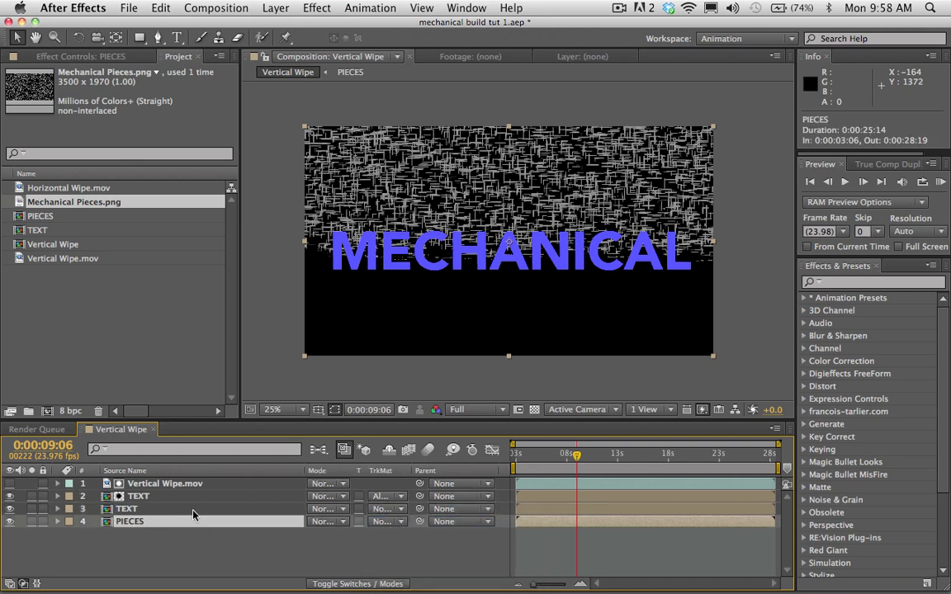
pyautogui.click(383, 523)
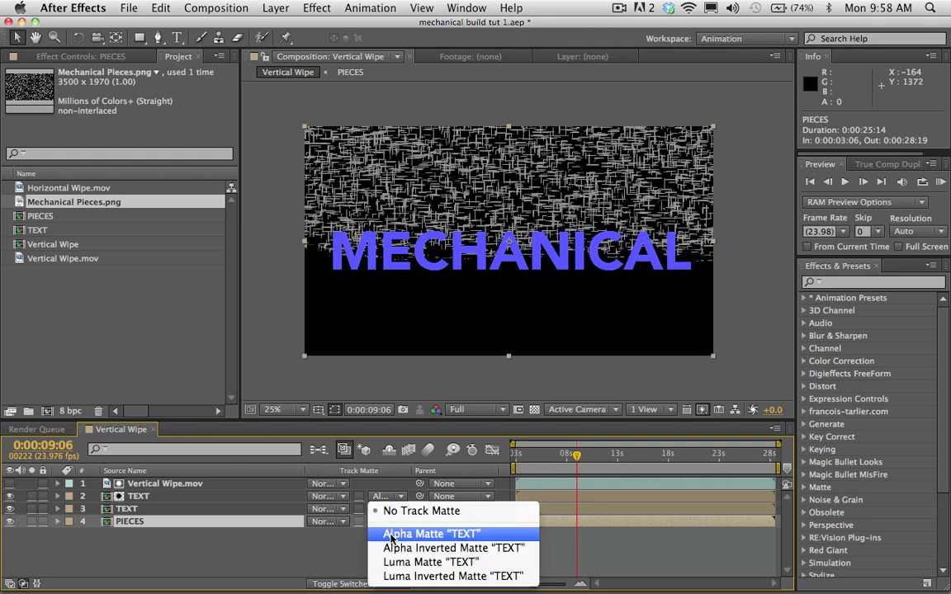
pyautogui.click(391, 534)
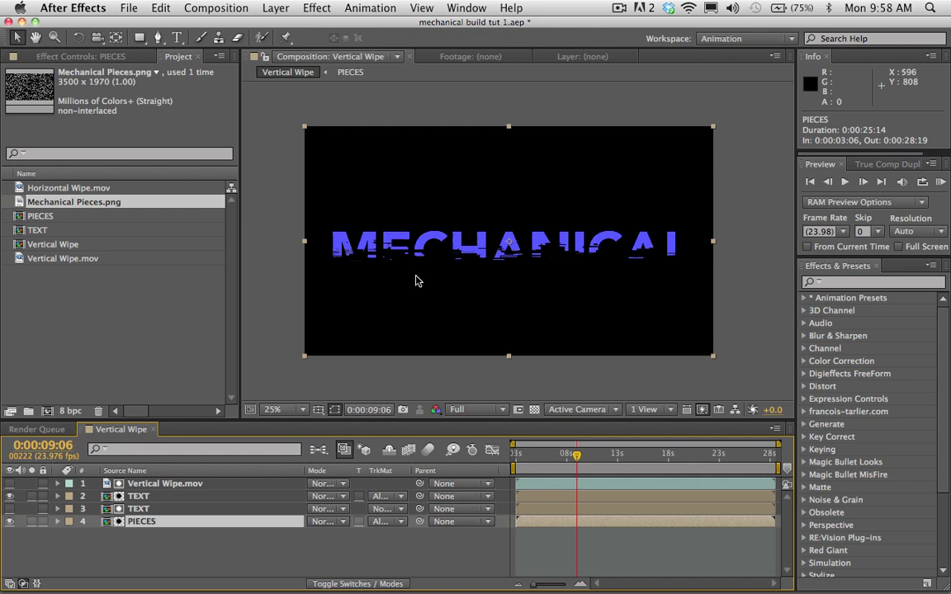
pyautogui.press('.')
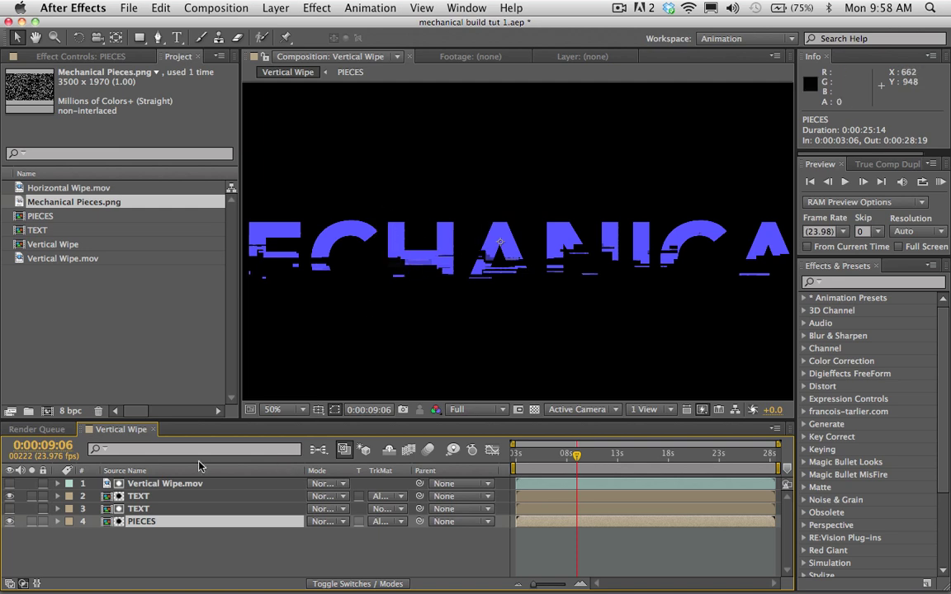
# - Move the top Vertical Wipe.mov layer 11 frames later in time, to start at 0:00:03:17
pyautogui.click(155, 496)
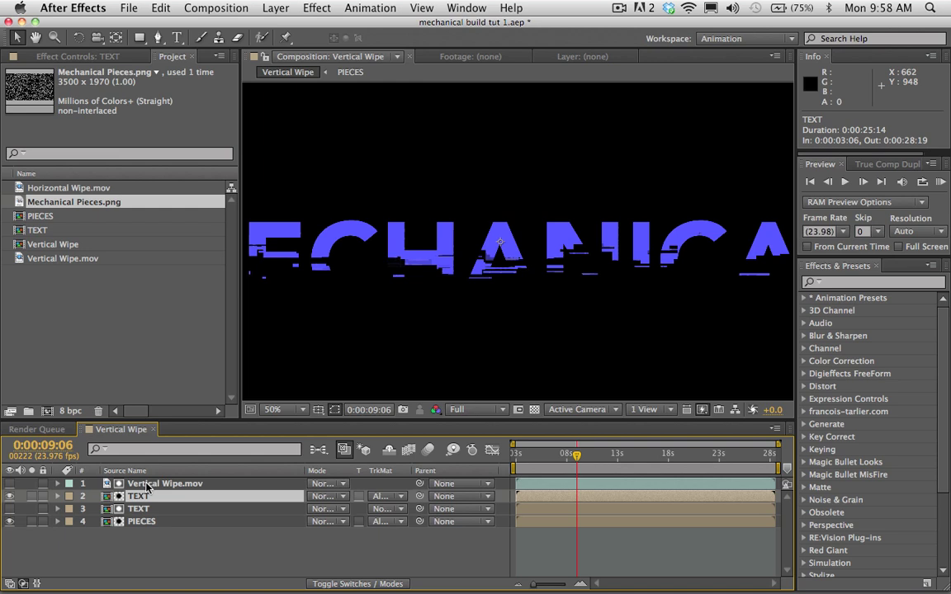
pyautogui.click(146, 485)
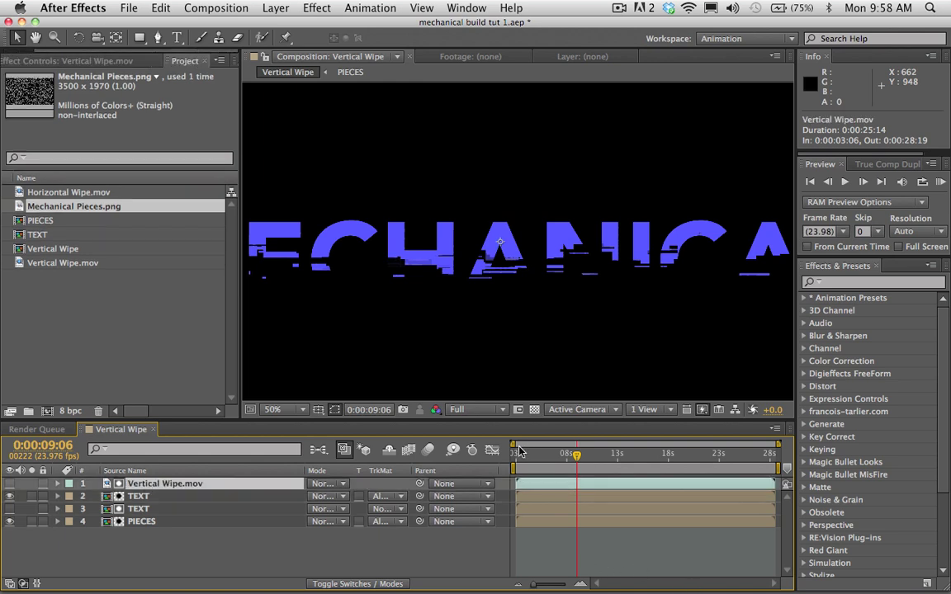
pyautogui.moveTo(518, 454); pyautogui.dragTo(578, 456)
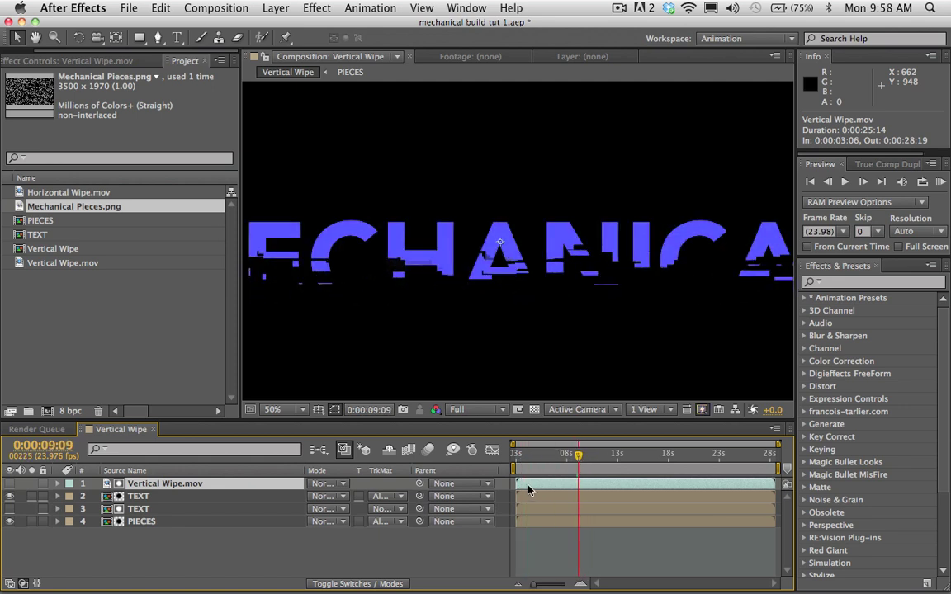
pyautogui.moveTo(523, 487); pyautogui.dragTo(526, 488)
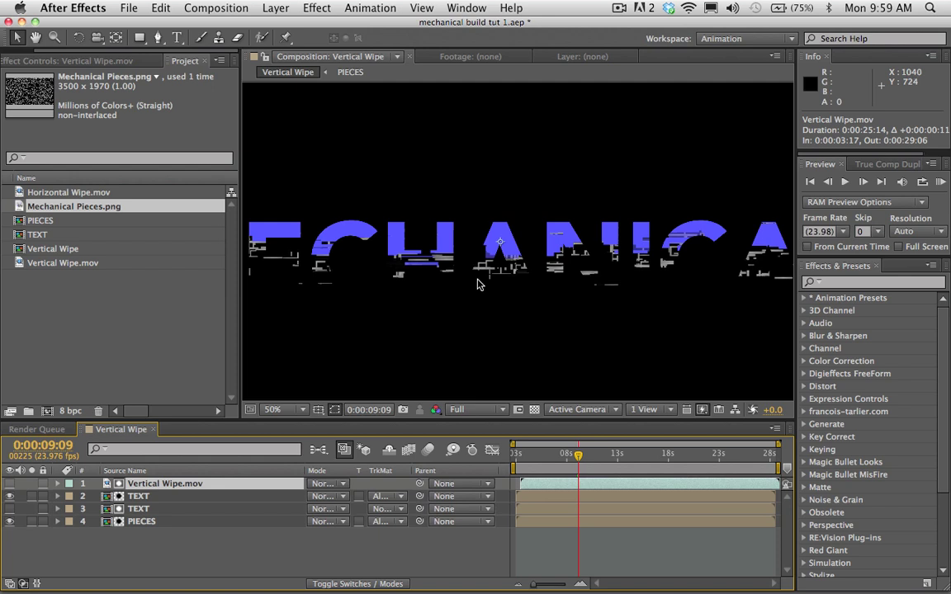
# - Set the work area from 0:00:07:10 to 0:00:11:10 and play a RAM preview of the full-frame text reveal
pyautogui.press(',')
pyautogui.press(',')
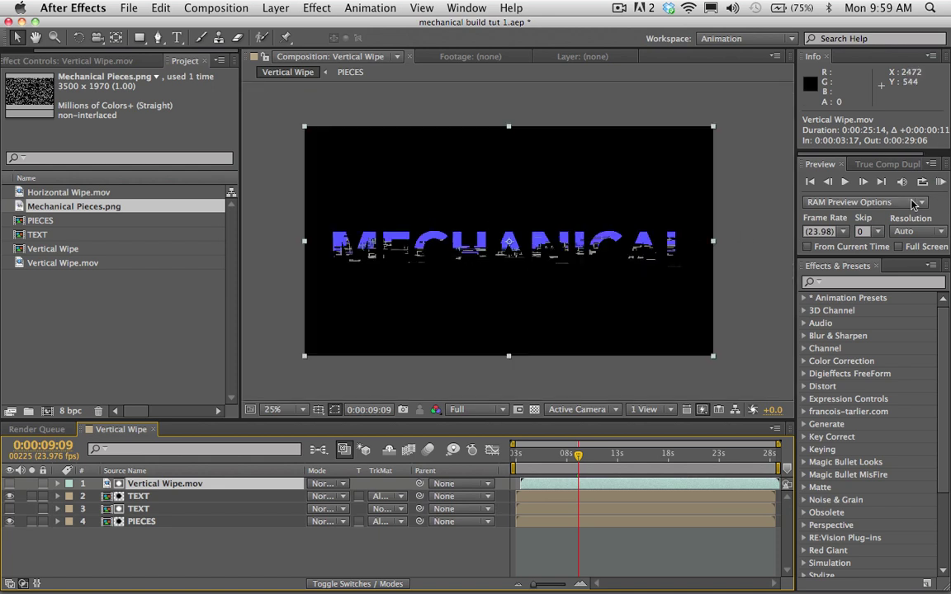
pyautogui.click(541, 458)
pyautogui.moveTo(541, 461); pyautogui.dragTo(560, 458)
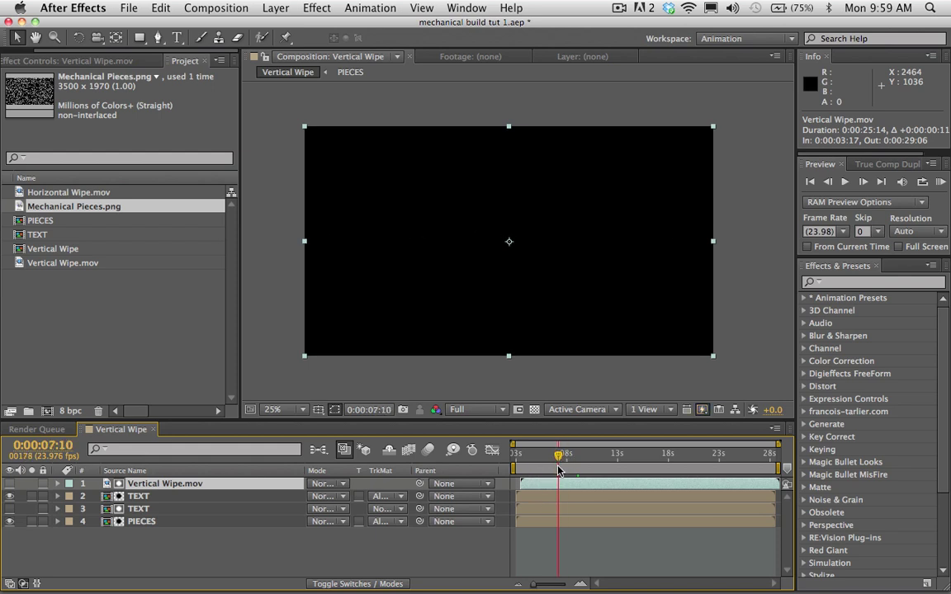
pyautogui.press('b')
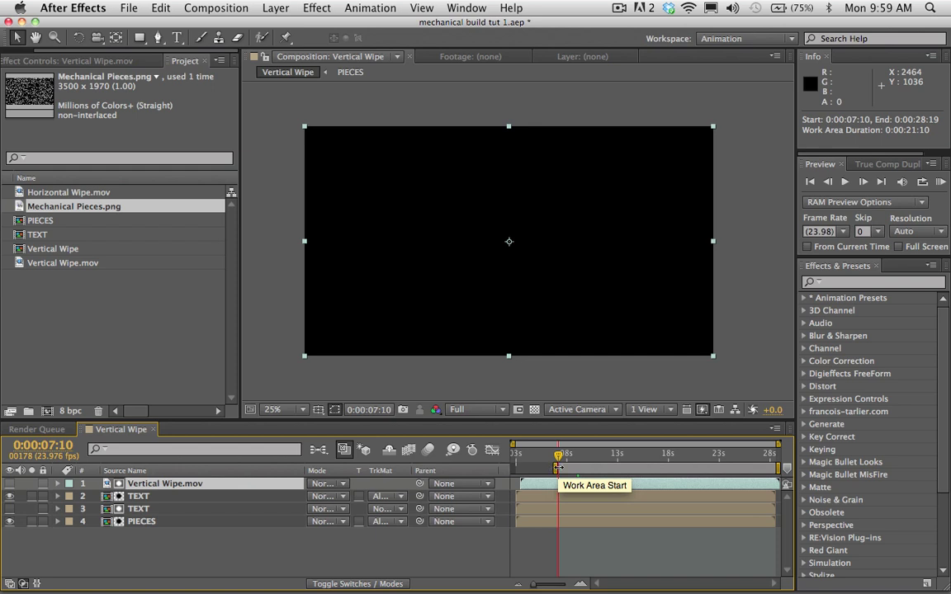
pyautogui.moveTo(562, 454); pyautogui.dragTo(599, 456)
pyautogui.press('n')
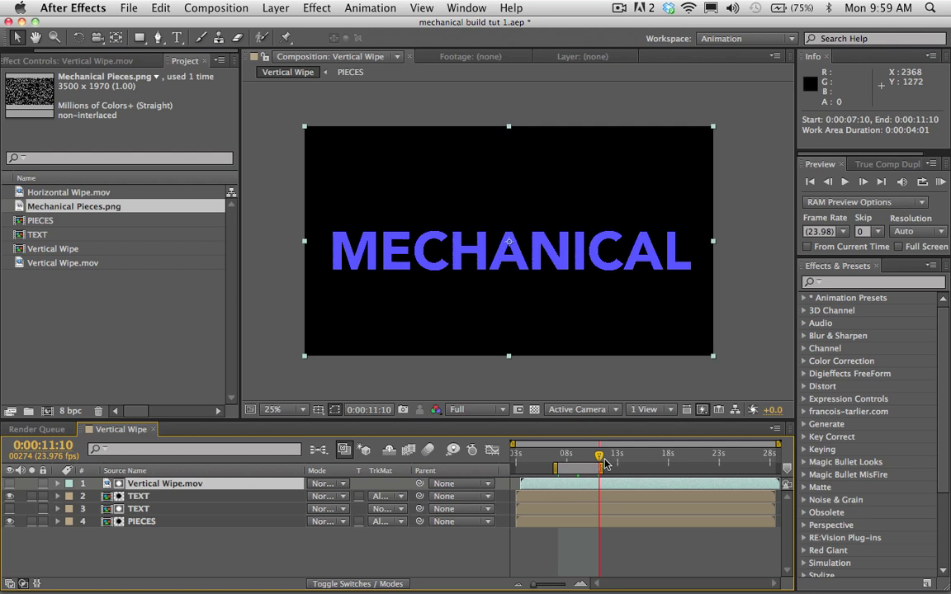
pyautogui.click(941, 182)
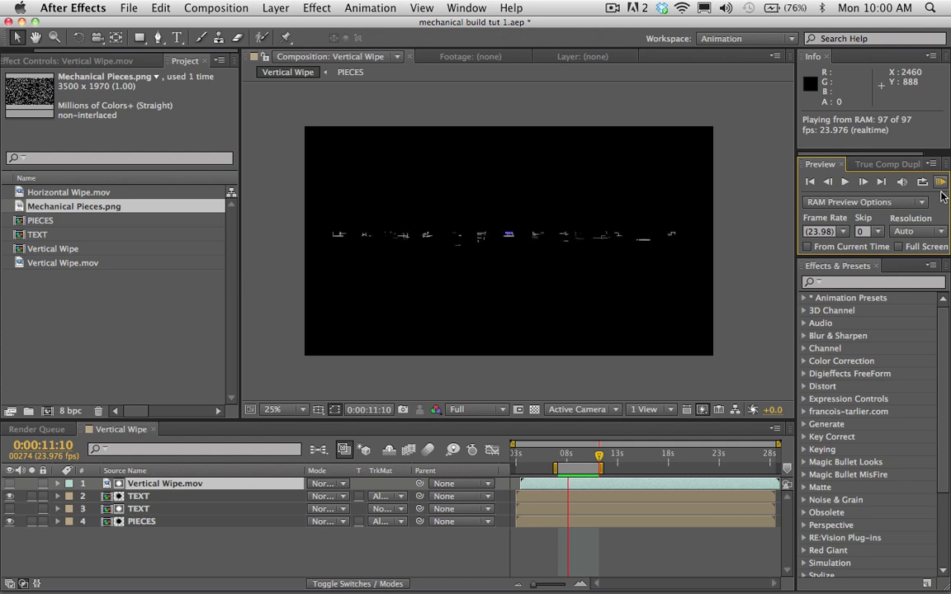
pyautogui.click(387, 298)
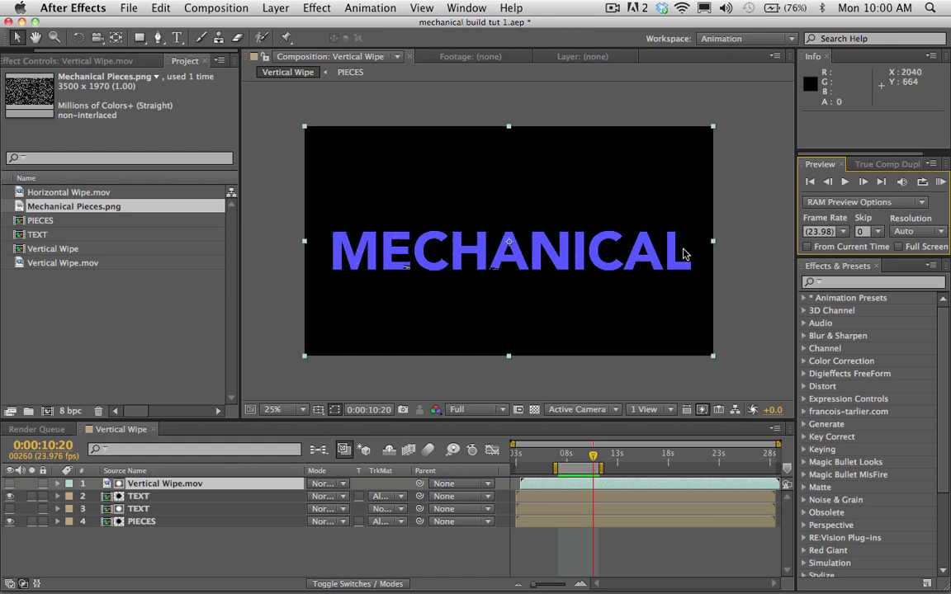
# - Switch to Firefox and load cgtextures.com
pyautogui.moveTo(421, 588)
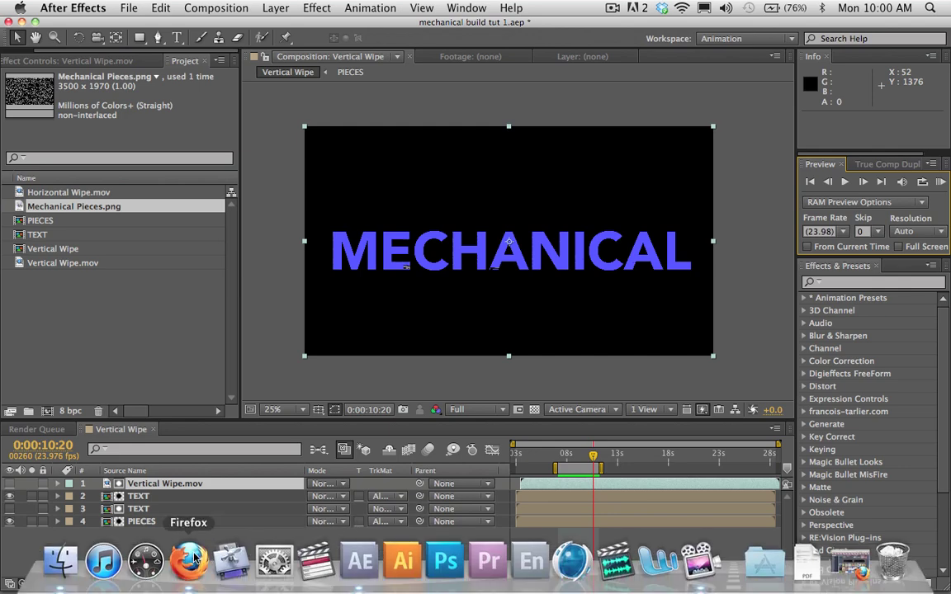
pyautogui.click(194, 559)
pyautogui.click(142, 66)
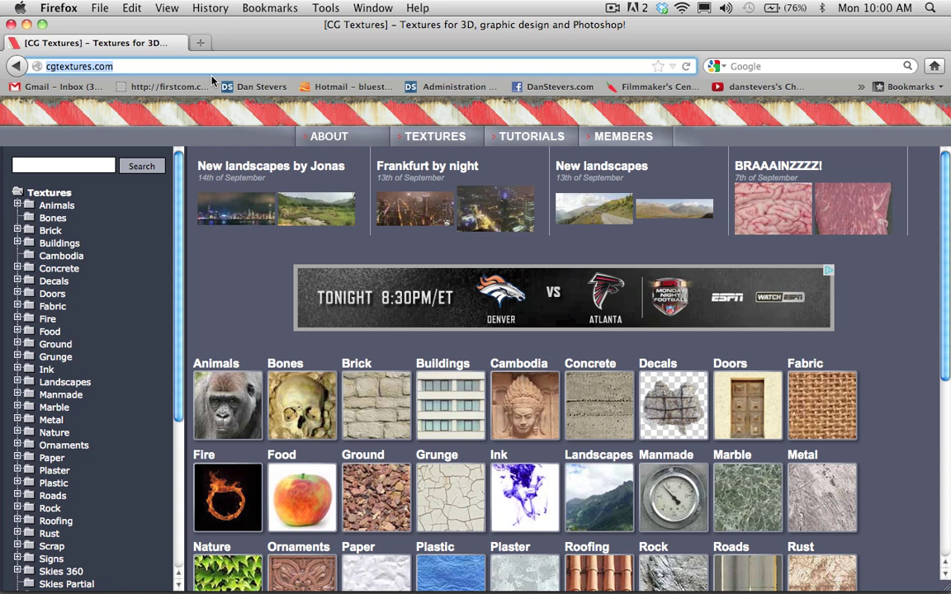
pyautogui.press('Return')
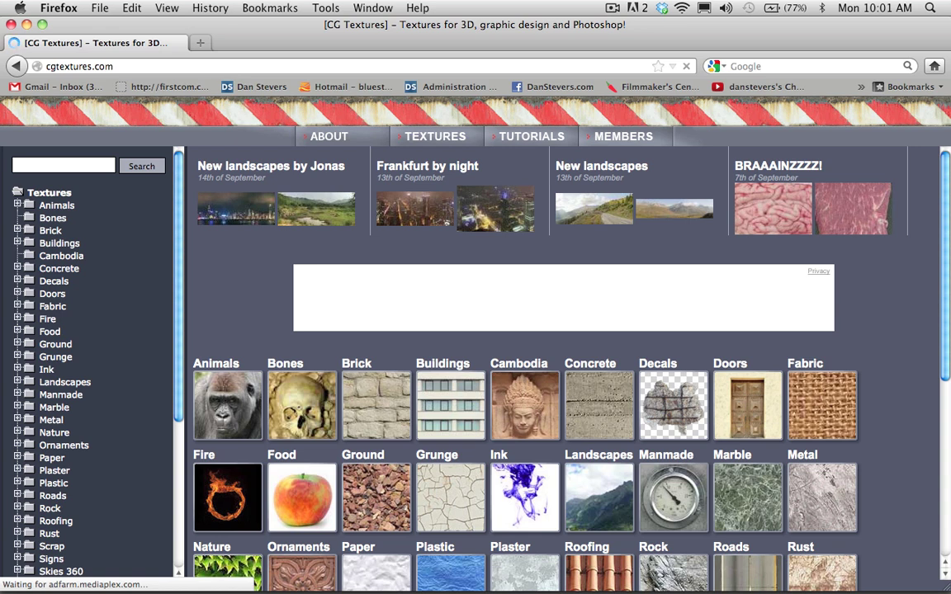
# - Search the texture library for "metal scratches"
pyautogui.click(61, 166)
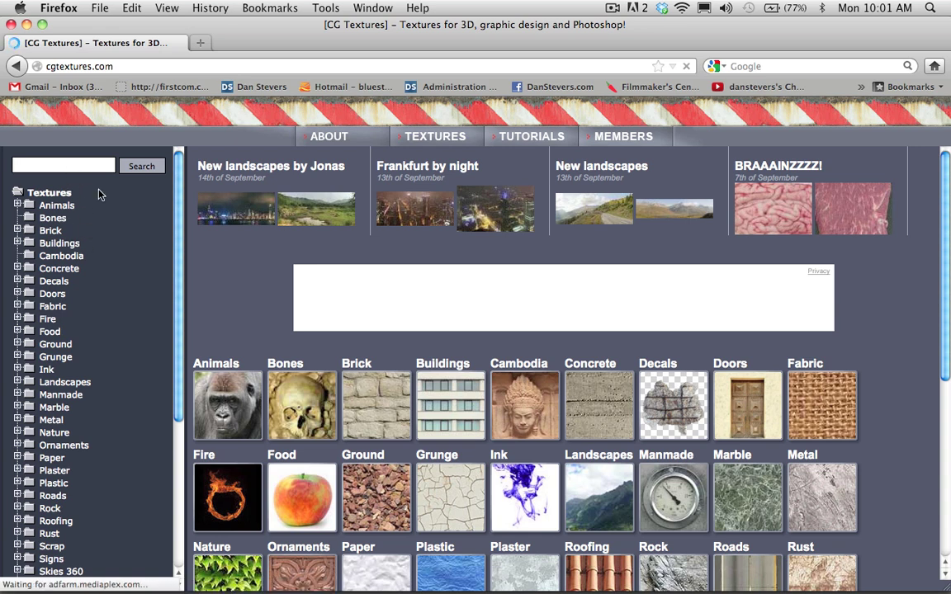
pyautogui.write('metal scracthes=')
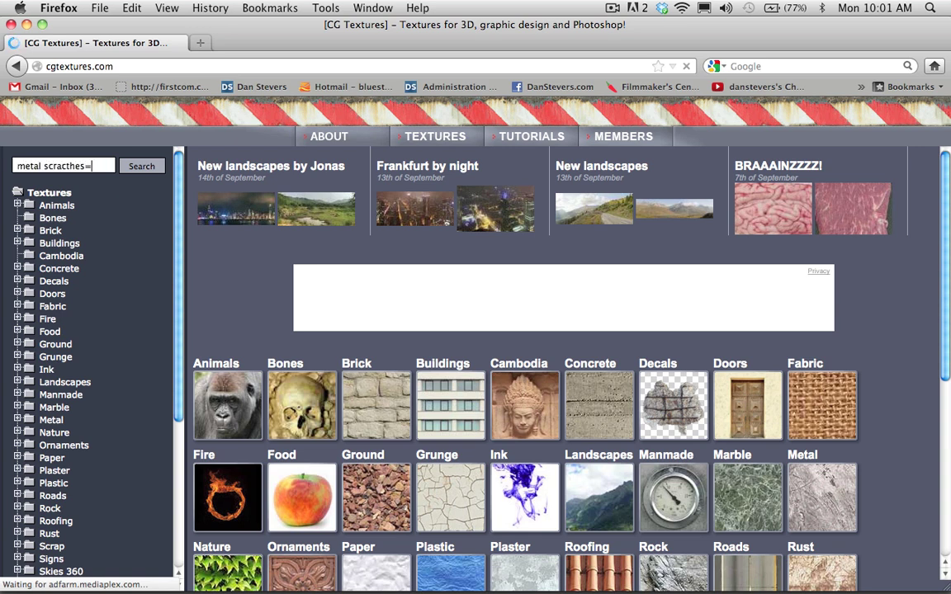
pyautogui.press('BackSpace')
pyautogui.press('BackSpace')
pyautogui.press('BackSpace')
pyautogui.press('BackSpace')
pyautogui.press('BackSpace')
pyautogui.press('BackSpace')
pyautogui.write('tches')
pyautogui.press('Return')
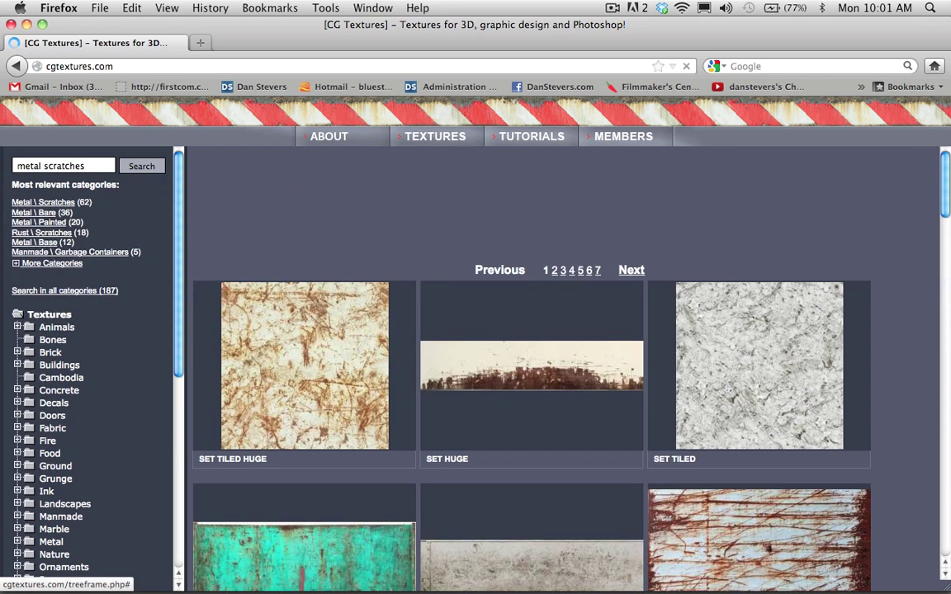
# - Browse the metal scratch textures and open the page of the grey planked metal texture MetalScratches0059
pyautogui.scroll(-10, 339, 305)
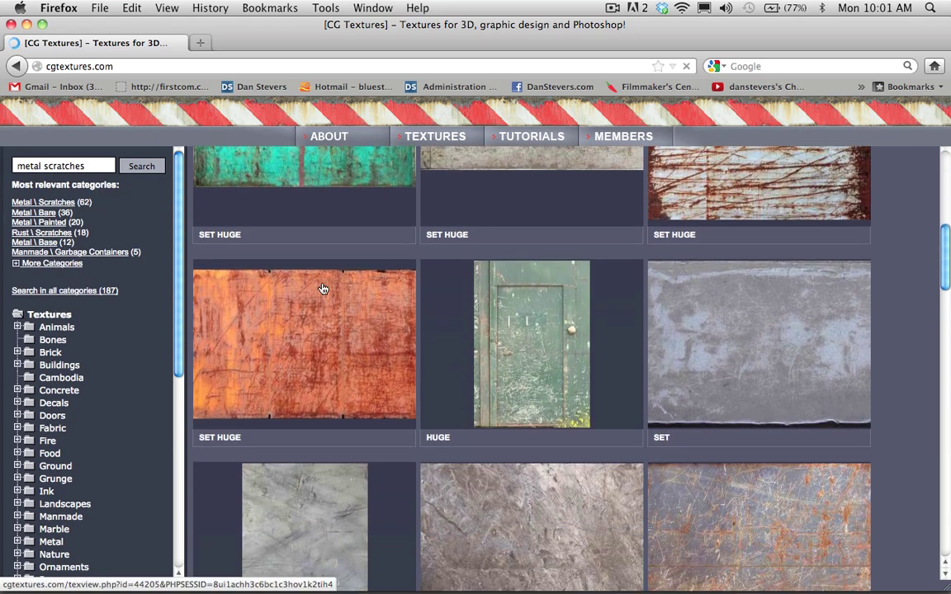
pyautogui.scroll(-10, 322, 288)
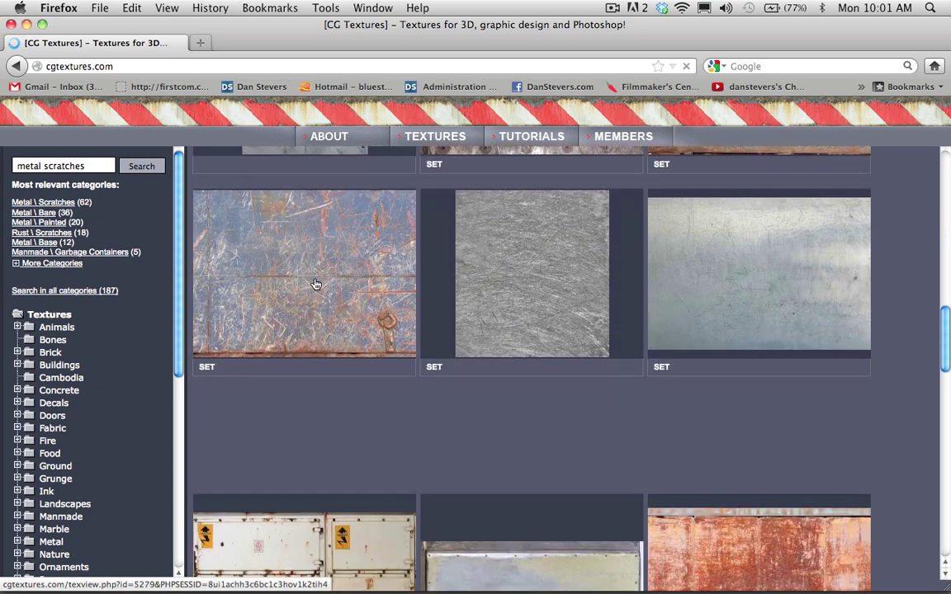
pyautogui.scroll(-10, 315, 284)
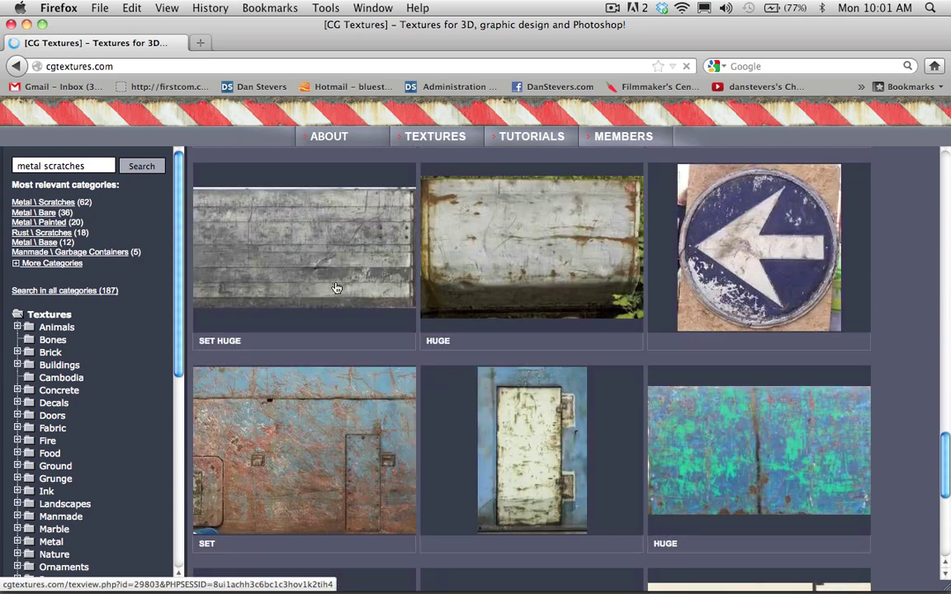
pyautogui.scroll(2, 335, 287)
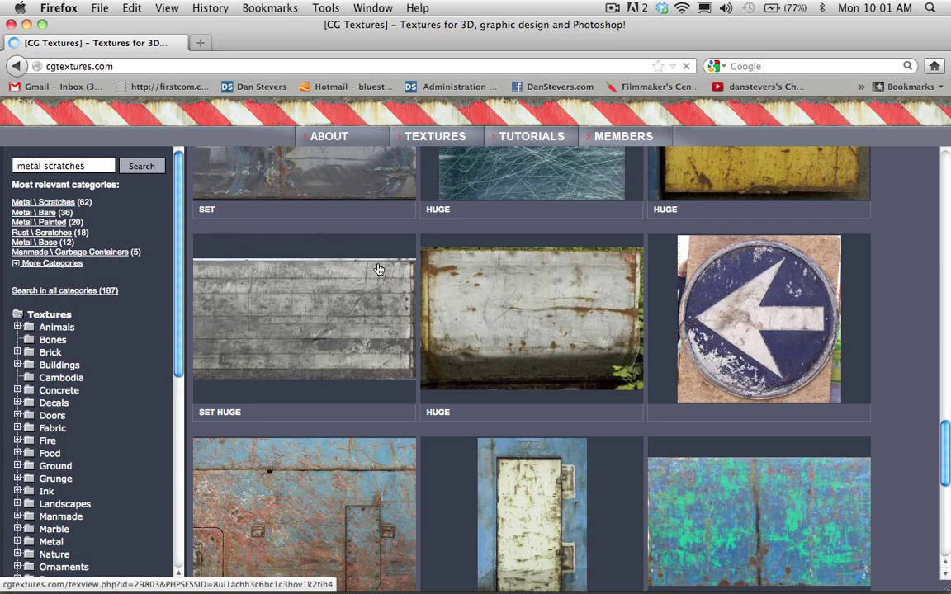
pyautogui.click(300, 293)
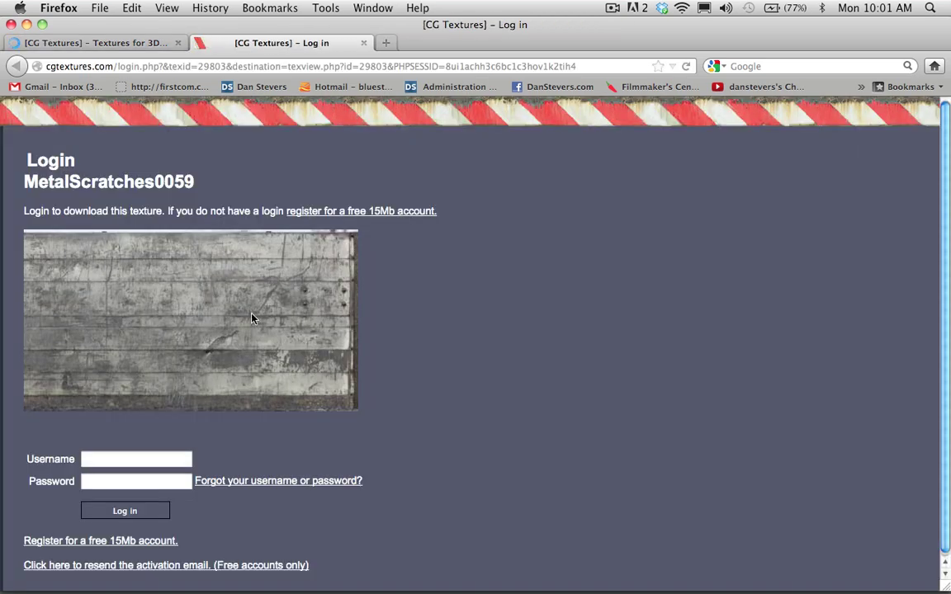
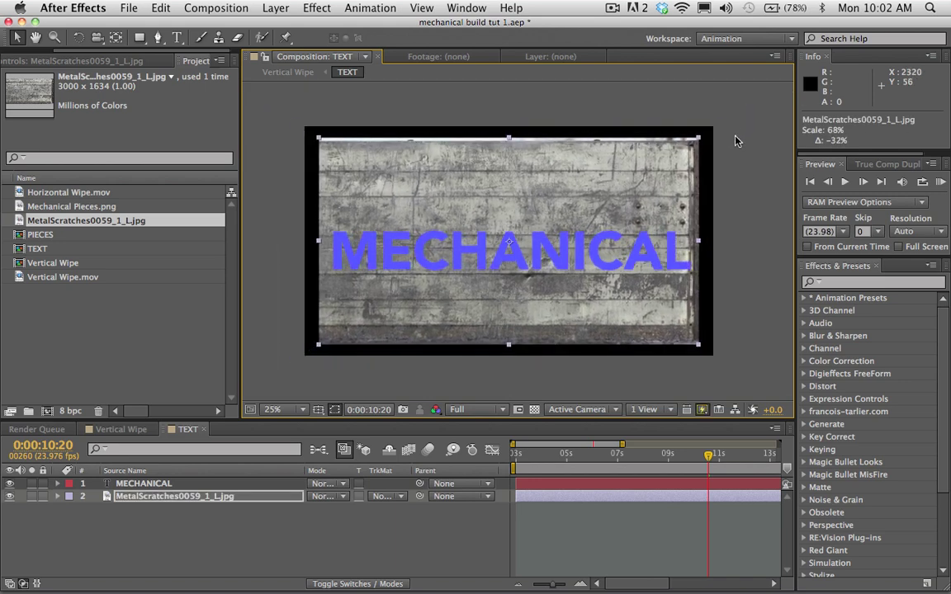
# - Reposition the MetalScratches0059_1_L.jpg layer behind the text in the TEXT composition and set its track matte to Alpha Matte "MECHANICAL"
pyautogui.moveTo(677, 208); pyautogui.dragTo(683, 215)
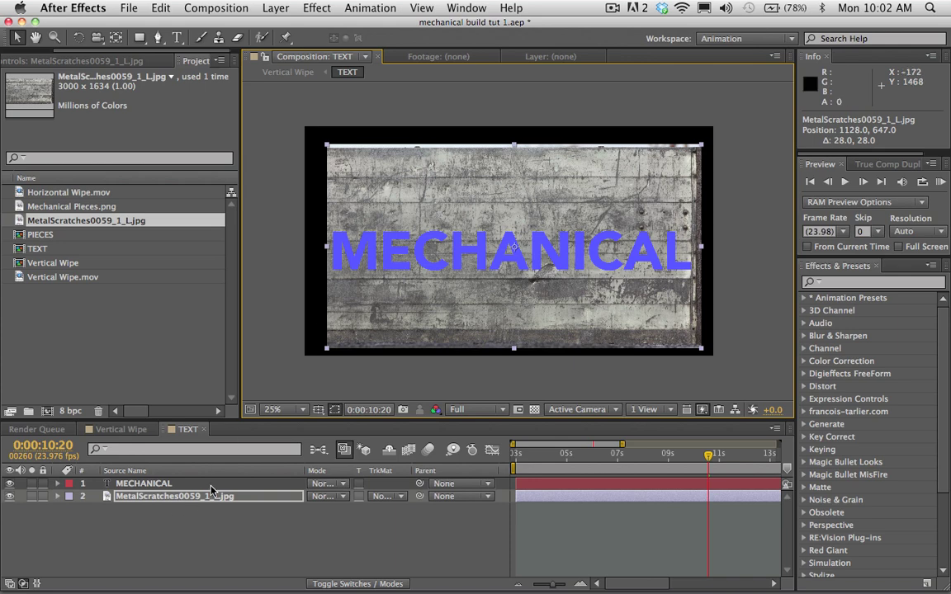
pyautogui.click(232, 498)
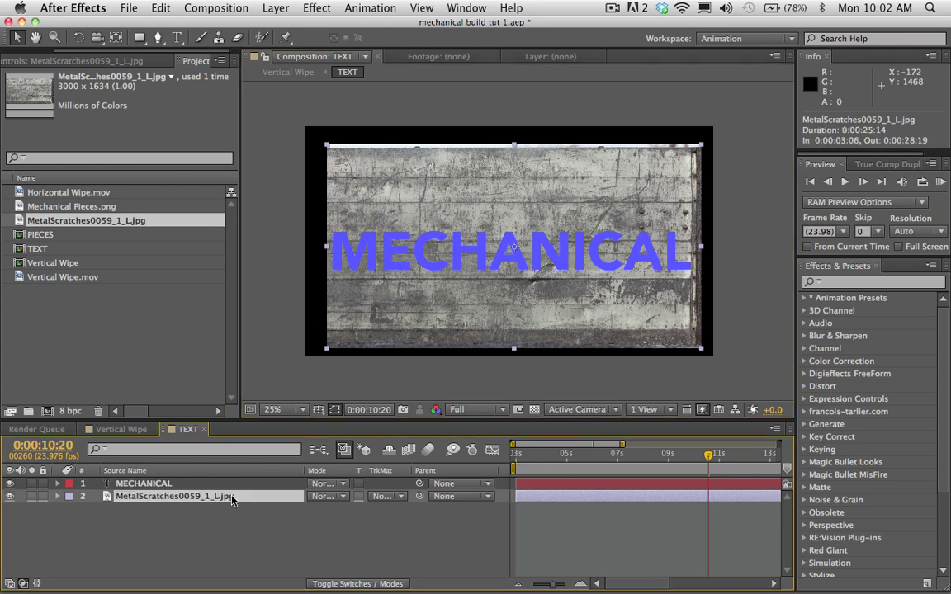
pyautogui.click(387, 498)
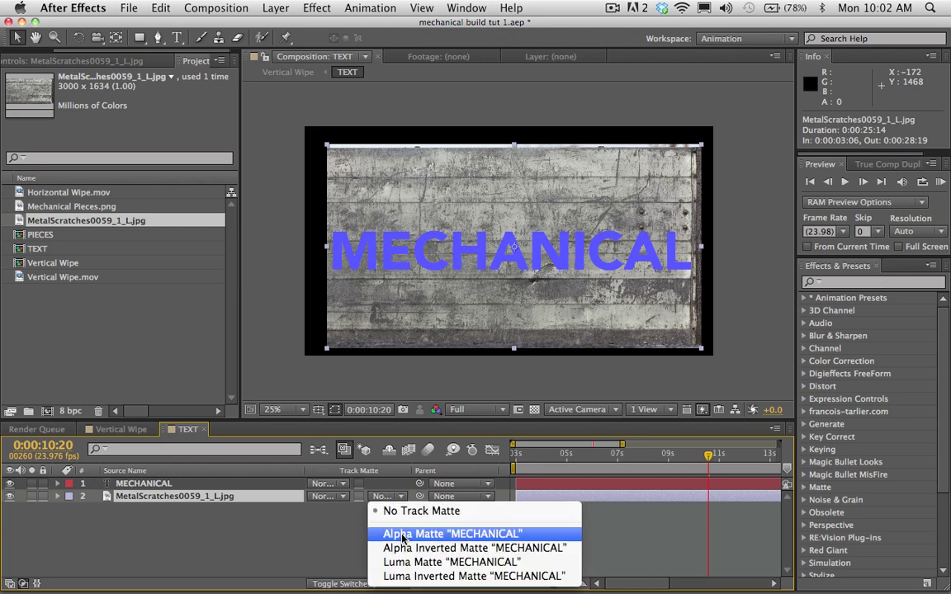
pyautogui.click(403, 534)
# - Examine the scratched metal texture across the MECHANICAL letters at 50% and 100% magnification
pyautogui.press('.')
pyautogui.press('.')
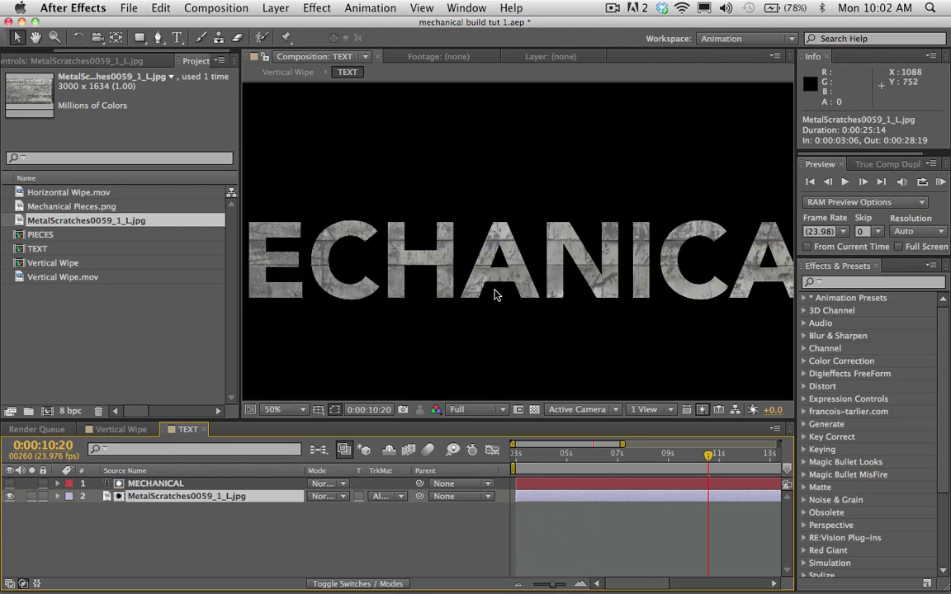
pyautogui.press('space')
pyautogui.moveTo(378, 297); pyautogui.dragTo(537, 272)
pyautogui.moveTo(664, 240); pyautogui.dragTo(457, 250)
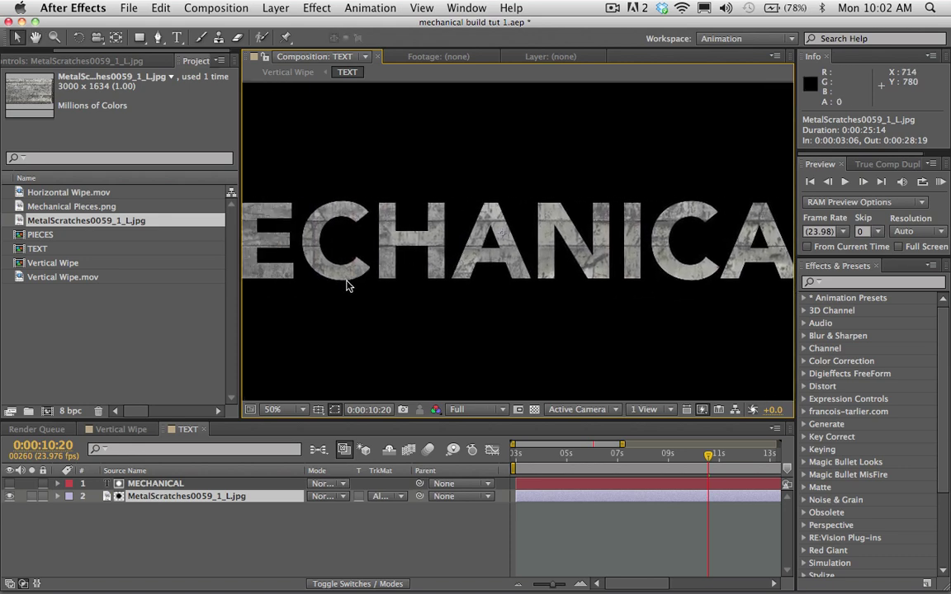
pyautogui.press('.')
pyautogui.press('space')
pyautogui.moveTo(371, 259); pyautogui.dragTo(547, 272)
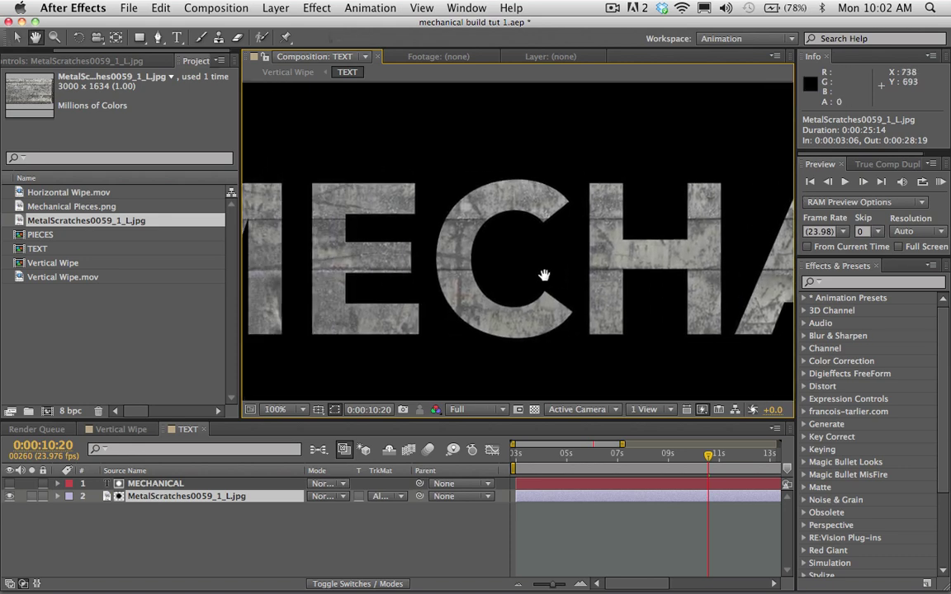
pyautogui.moveTo(479, 273); pyautogui.dragTo(513, 281)
pyautogui.moveTo(438, 277); pyautogui.dragTo(471, 278)
pyautogui.moveTo(294, 262); pyautogui.dragTo(426, 269)
pyautogui.moveTo(553, 262); pyautogui.dragTo(418, 257)
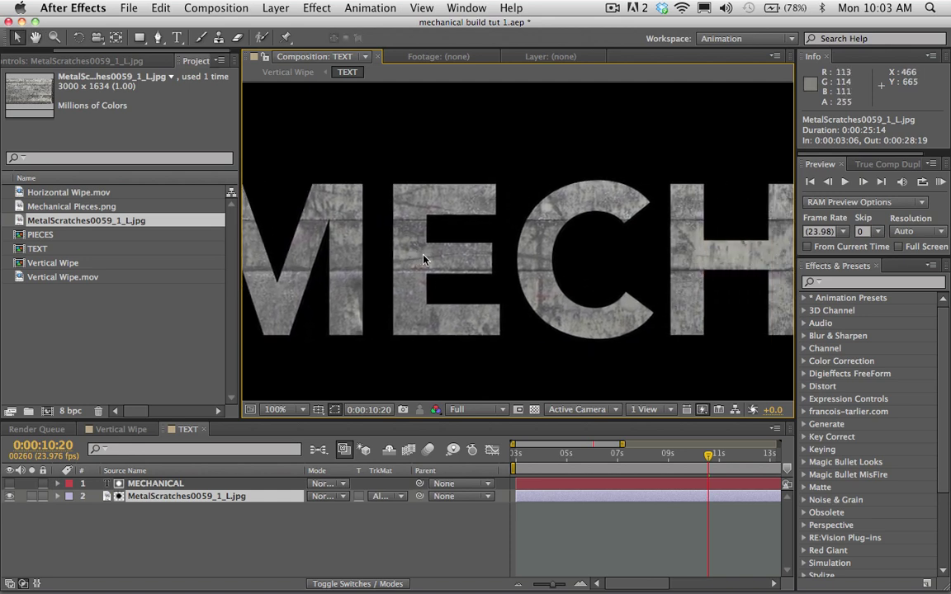
# - Apply a Bevel and Emboss layer style to the MetalScratches0059_1_L.jpg layer
pyautogui.click(178, 497)
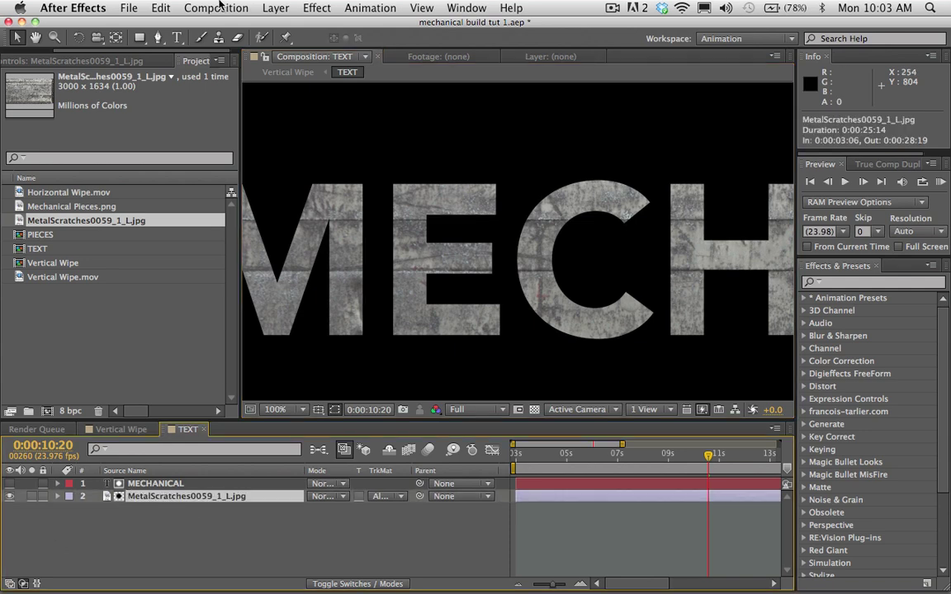
pyautogui.click(275, 8)
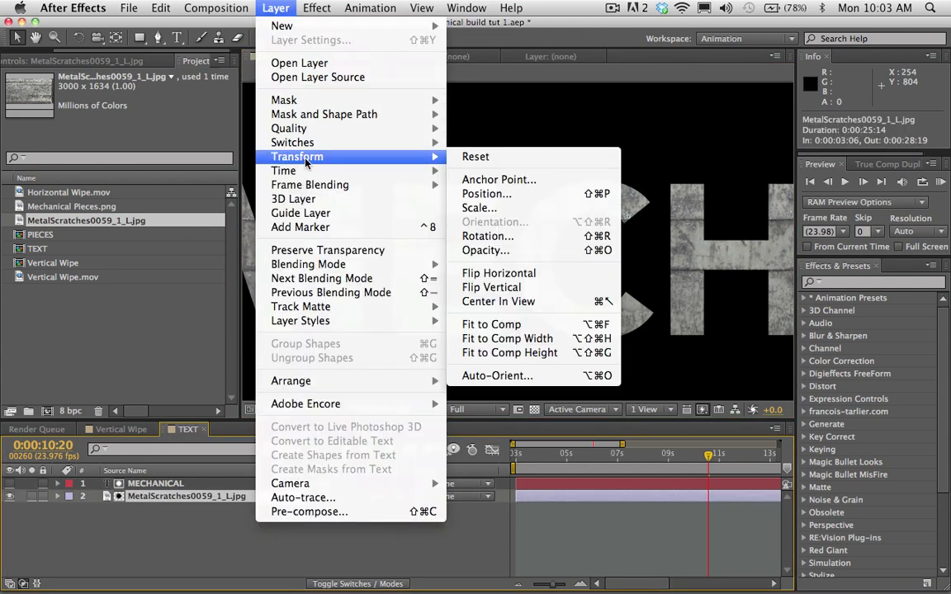
pyautogui.moveTo(305, 320)
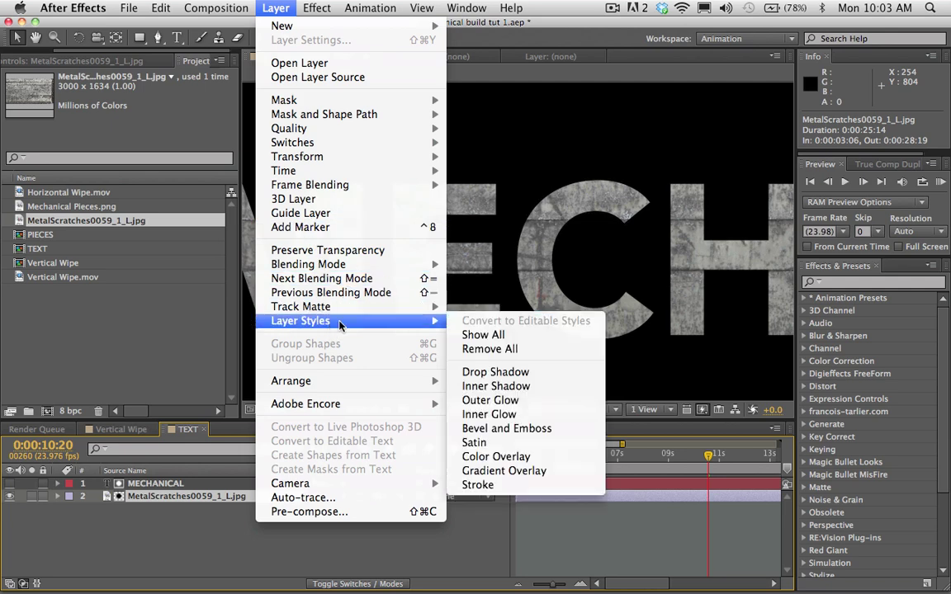
pyautogui.click(526, 430)
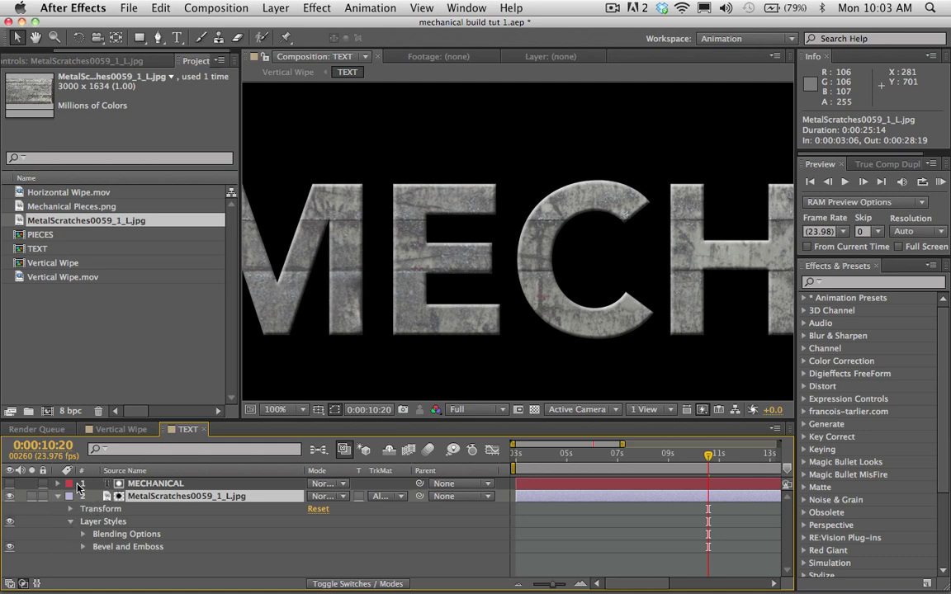
# - Set the metal layer's Bevel and Emboss technique to Chisel Soft and its size to 2.0
pyautogui.click(82, 548)
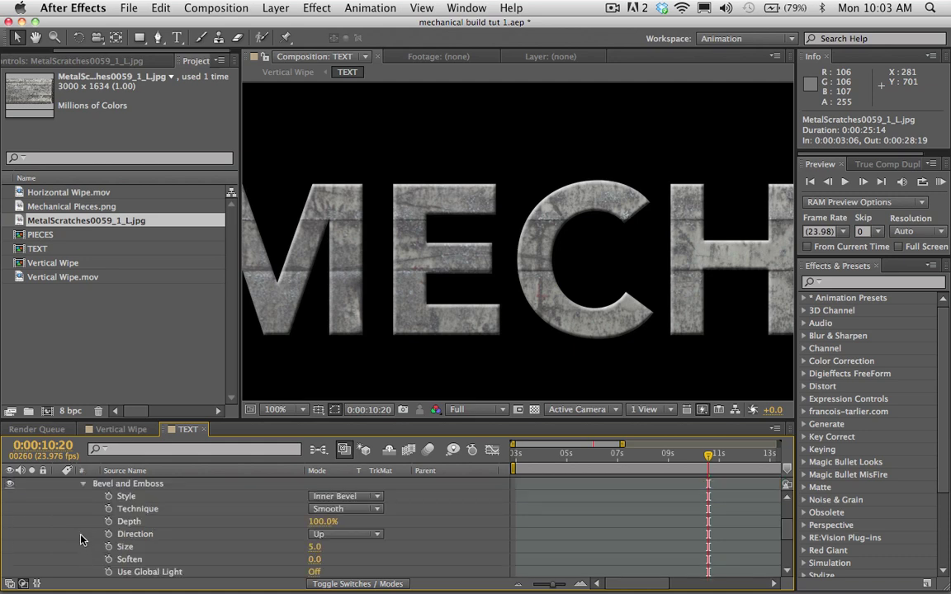
pyautogui.click(327, 510)
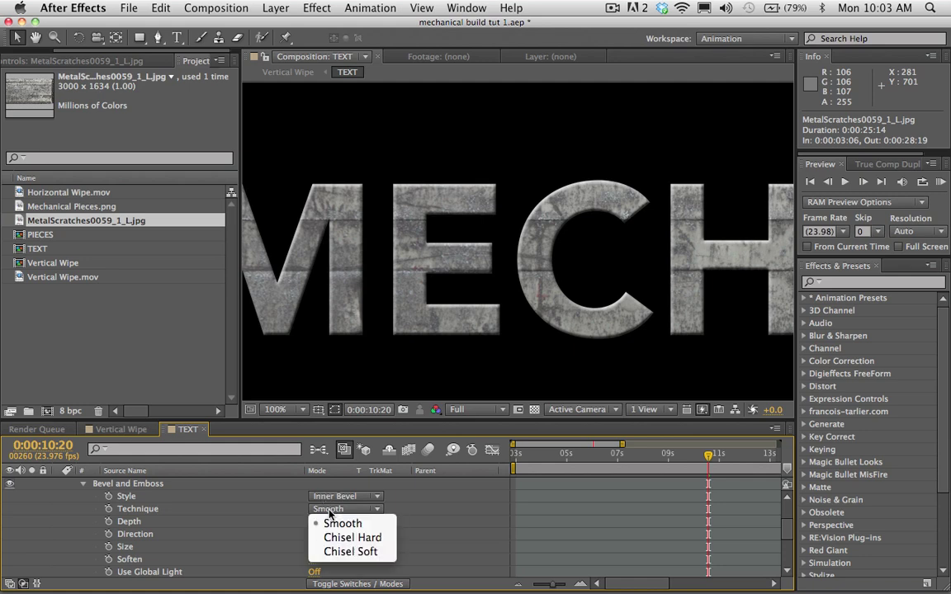
pyautogui.click(324, 556)
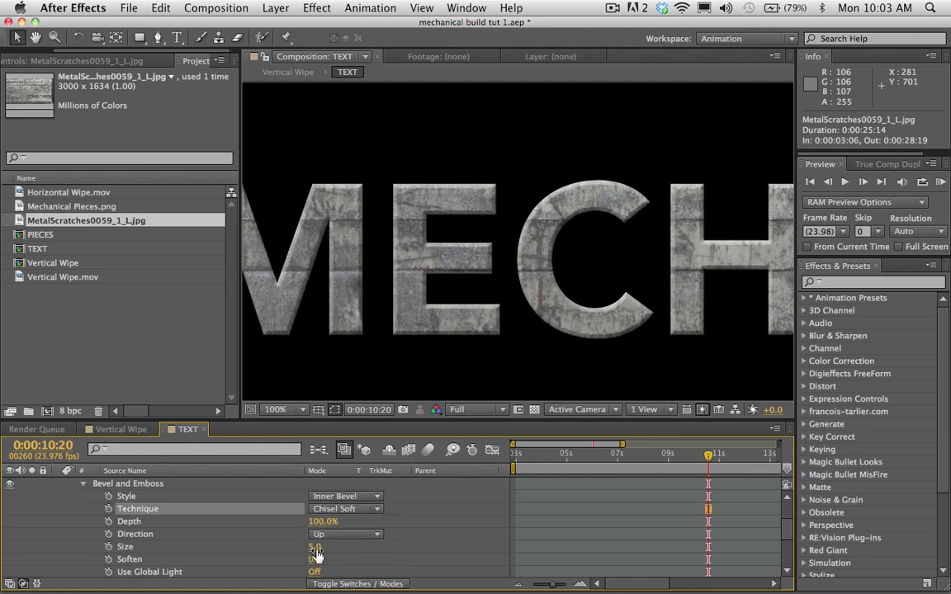
pyautogui.click(317, 547)
pyautogui.write('2')
pyautogui.press('Return')
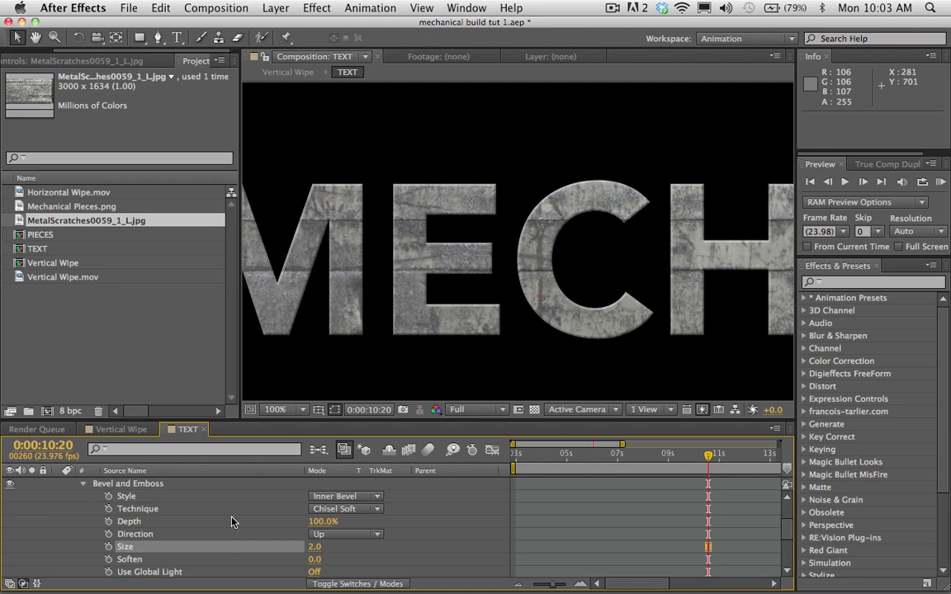
# - Set the Bevel and Emboss shadow opacity to 0% and collapse the metal layer's properties
pyautogui.scroll(-2, 230, 507)
pyautogui.scroll(-4, 216, 505)
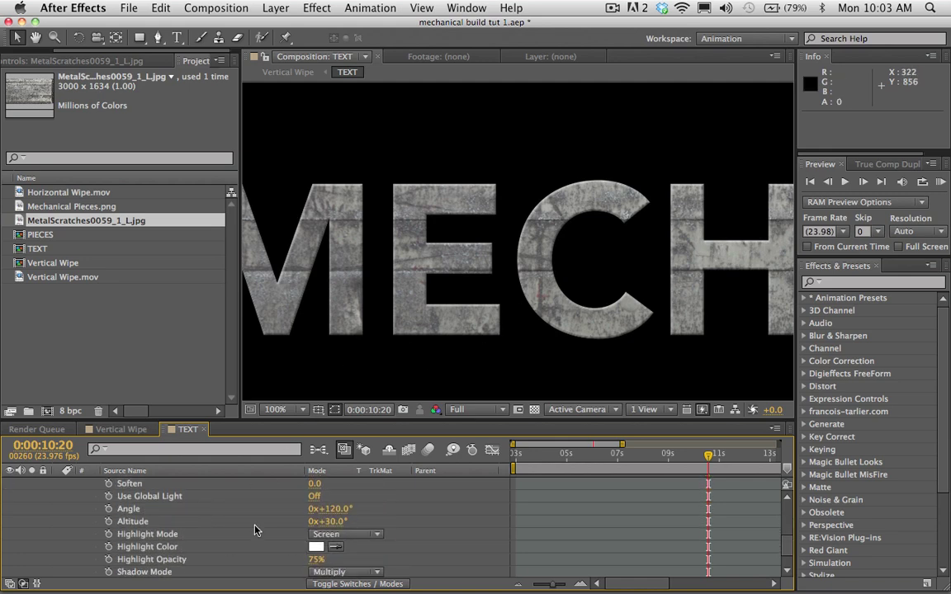
pyautogui.scroll(-1, 266, 545)
pyautogui.scroll(-1, 340, 563)
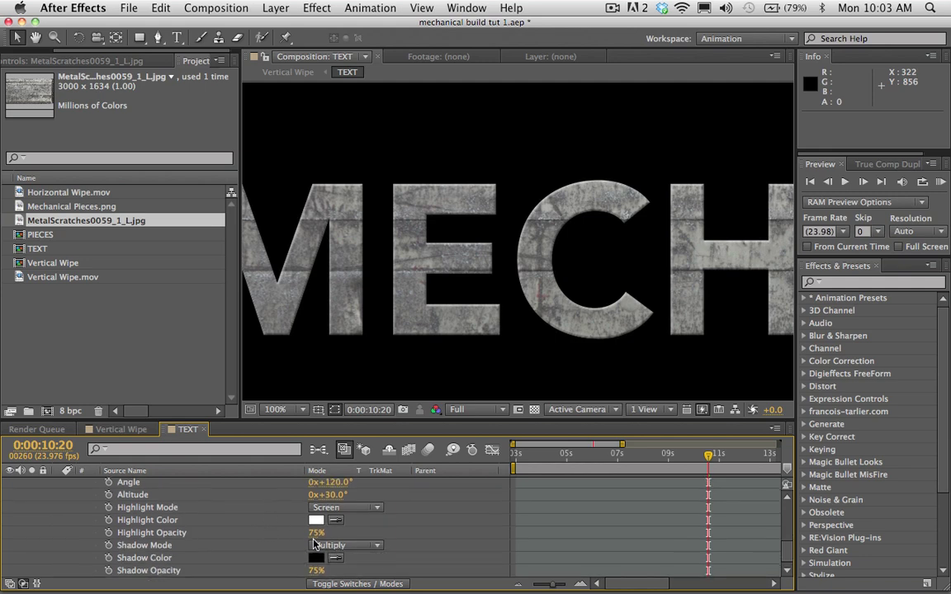
pyautogui.click(314, 572)
pyautogui.press('Return')
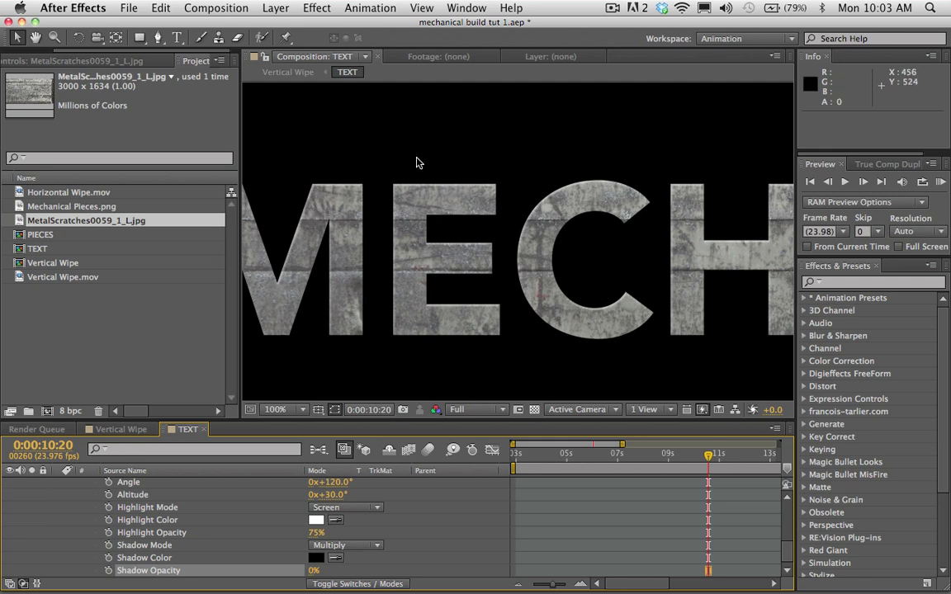
pyautogui.scroll(10, 7, 564)
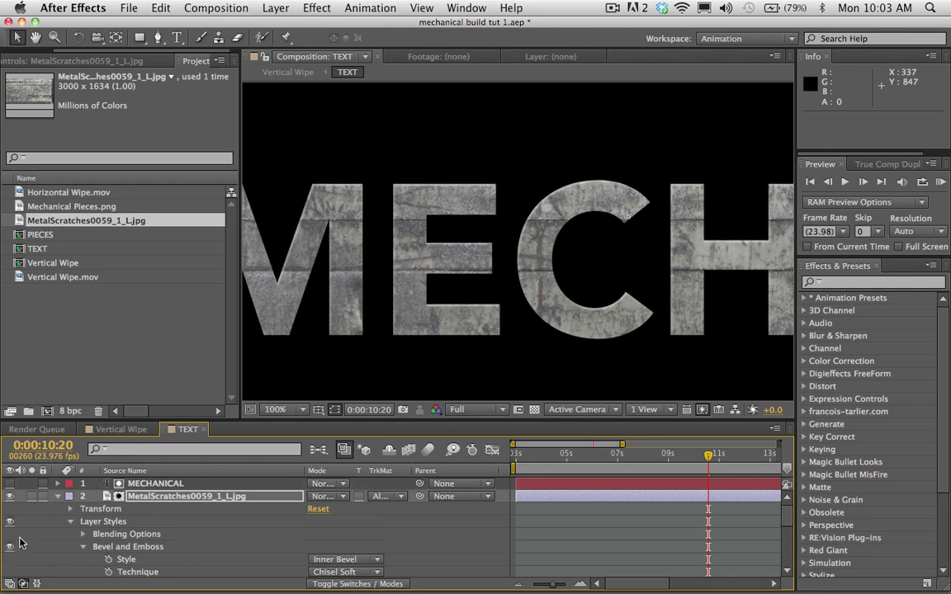
pyautogui.click(57, 497)
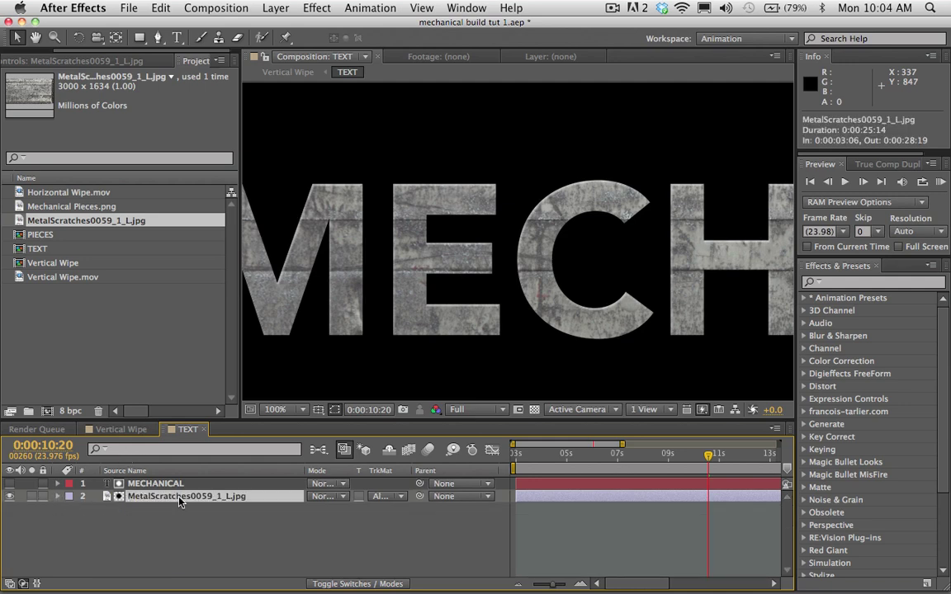
# - Copy the MetalScratches0059_1_L.jpg layer from TEXT and preview the reveal in the Vertical Wipe composition from about 0:00:08:02
pyautogui.press('super+c')
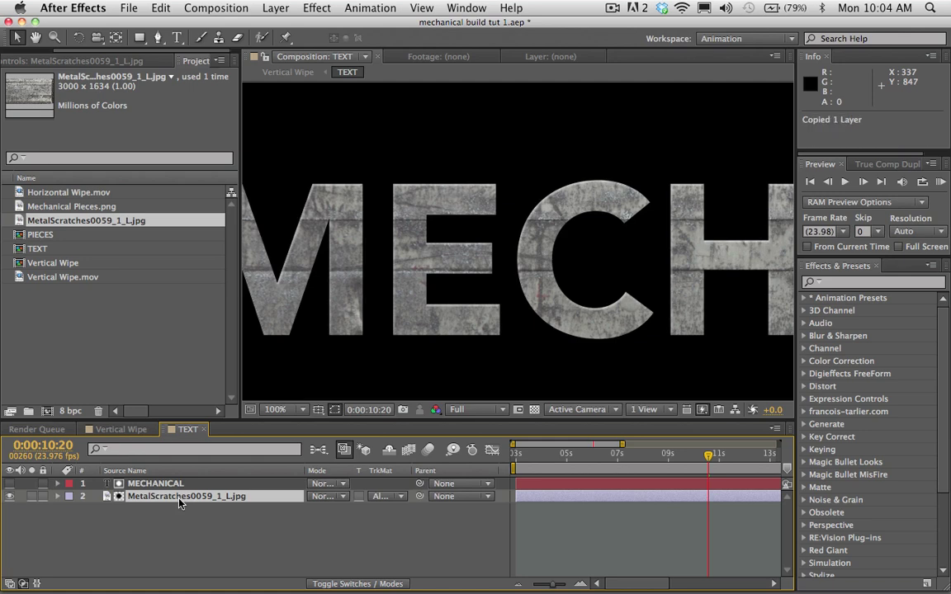
pyautogui.click(132, 429)
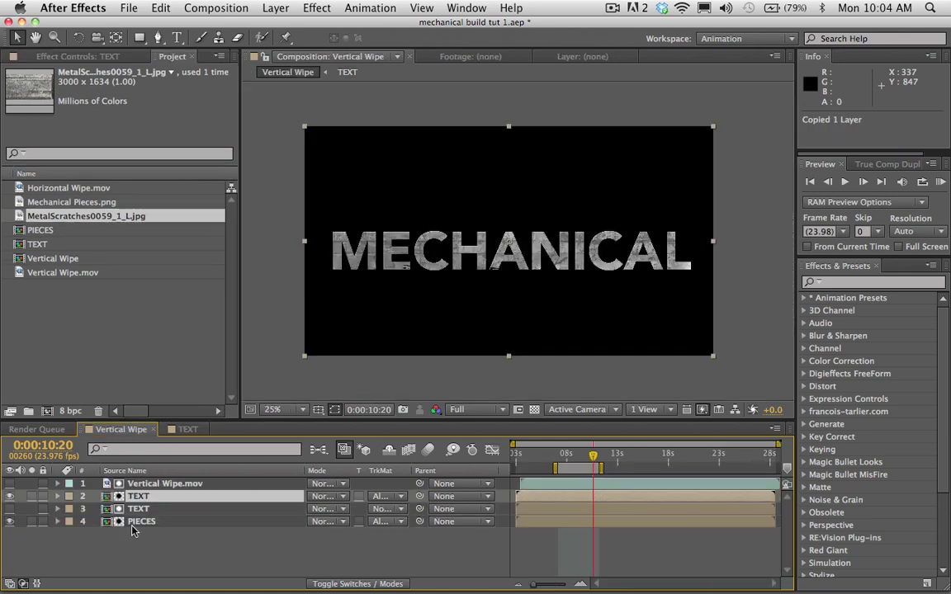
pyautogui.press('.')
pyautogui.moveTo(577, 453); pyautogui.dragTo(545, 453)
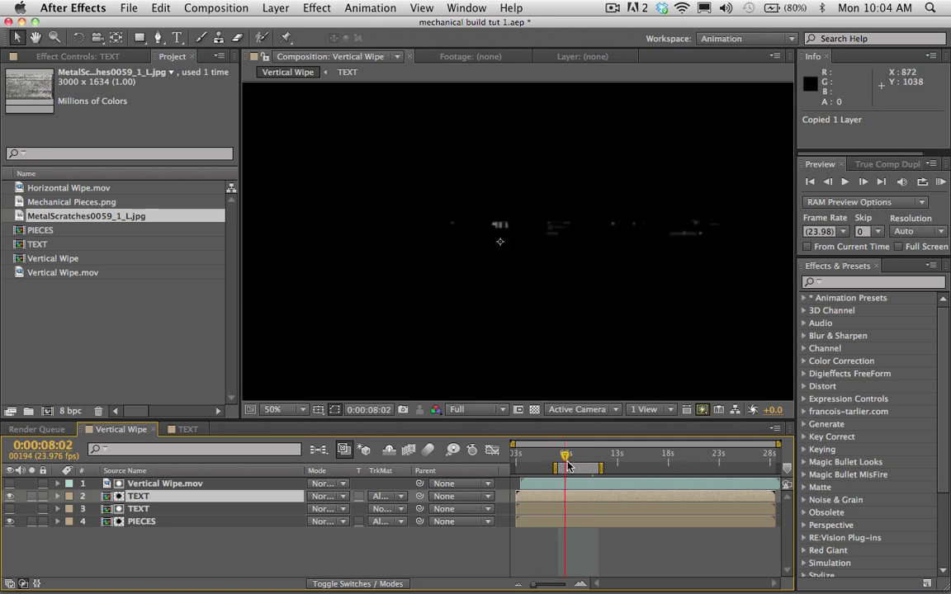
pyautogui.press('space')
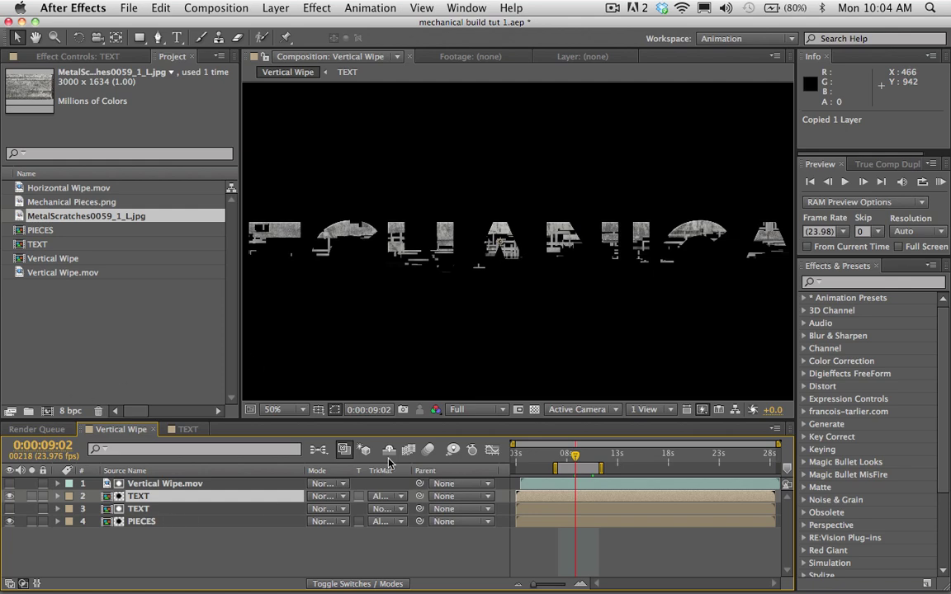
# - In the PIECES composition, pre-compose Vertical Wipe.mov and Mechanical Pieces.png together as Pre-comp 1, moving all attributes into the new composition
pyautogui.click(164, 523)
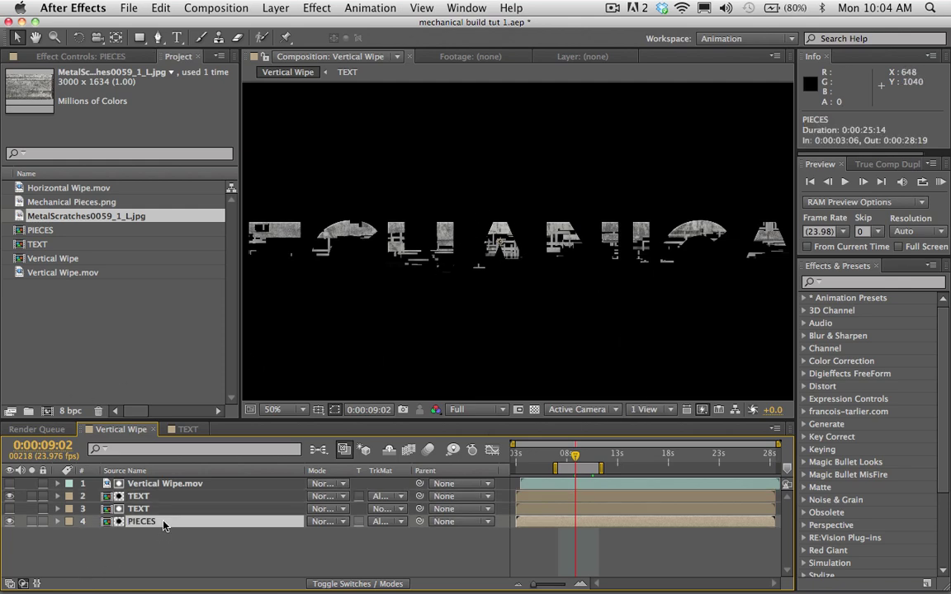
pyautogui.doubleClick(148, 521)
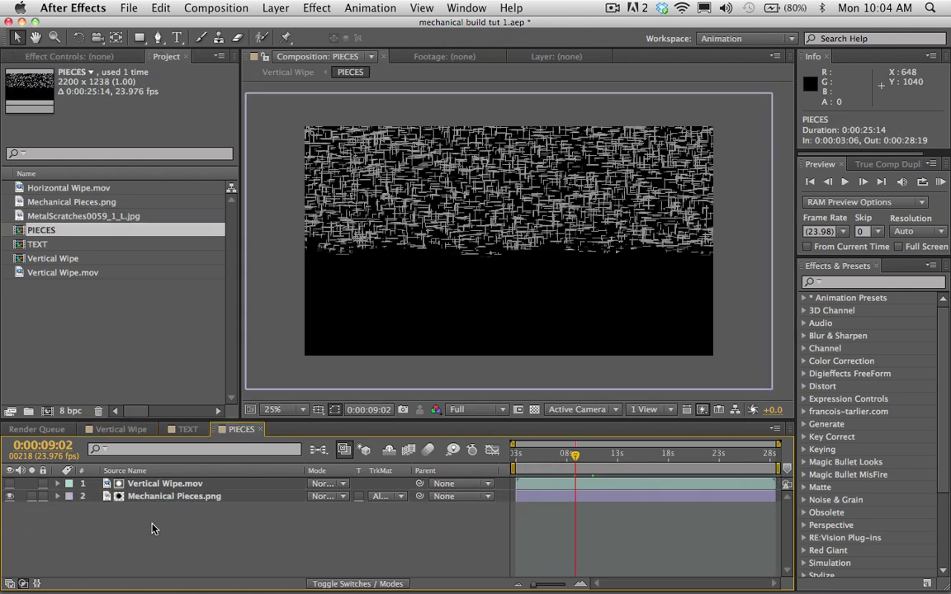
pyautogui.scroll(1, 394, 214)
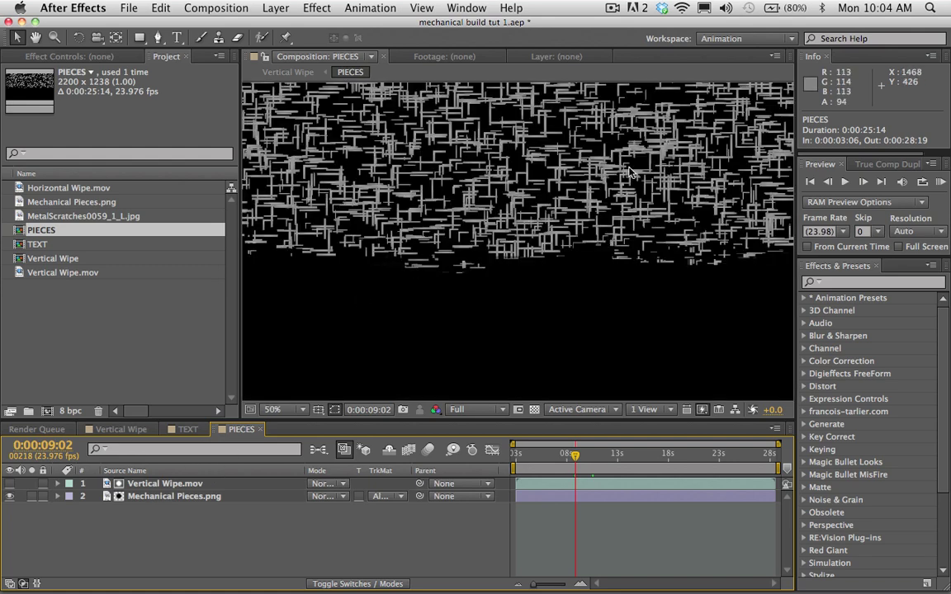
pyautogui.scroll(2, 419, 200)
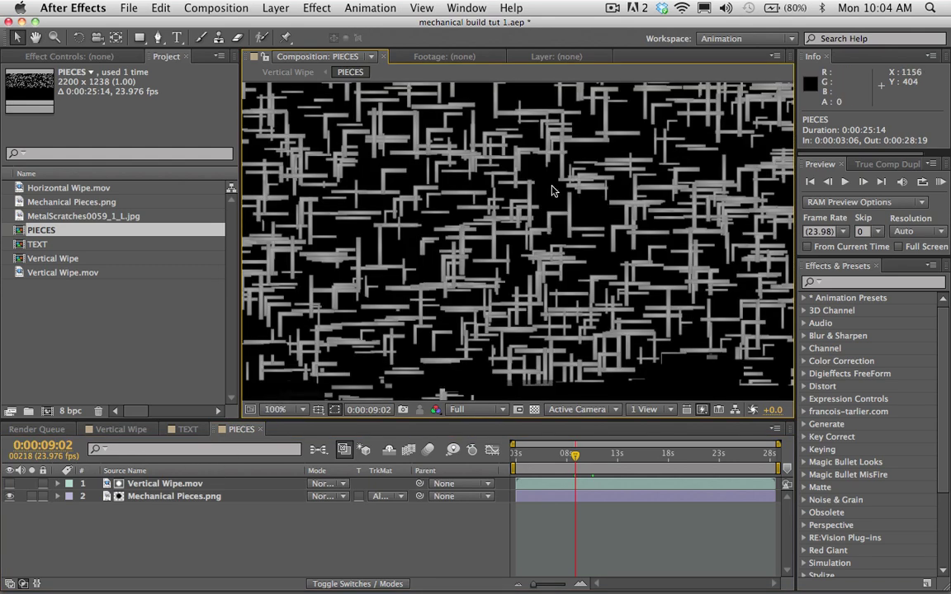
pyautogui.click(158, 486)
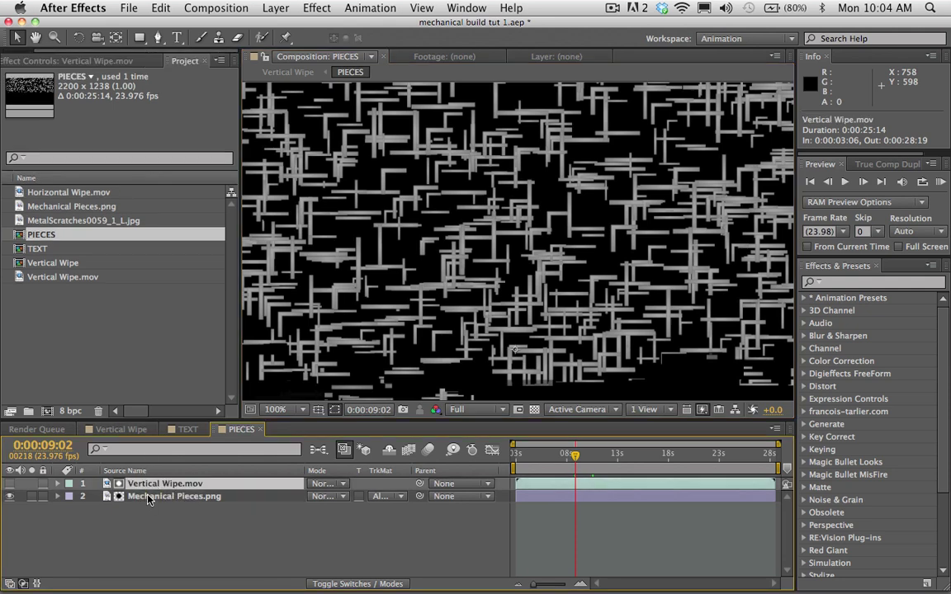
pyautogui.keyDown('shift'); pyautogui.click(149, 497); pyautogui.keyUp('shift')
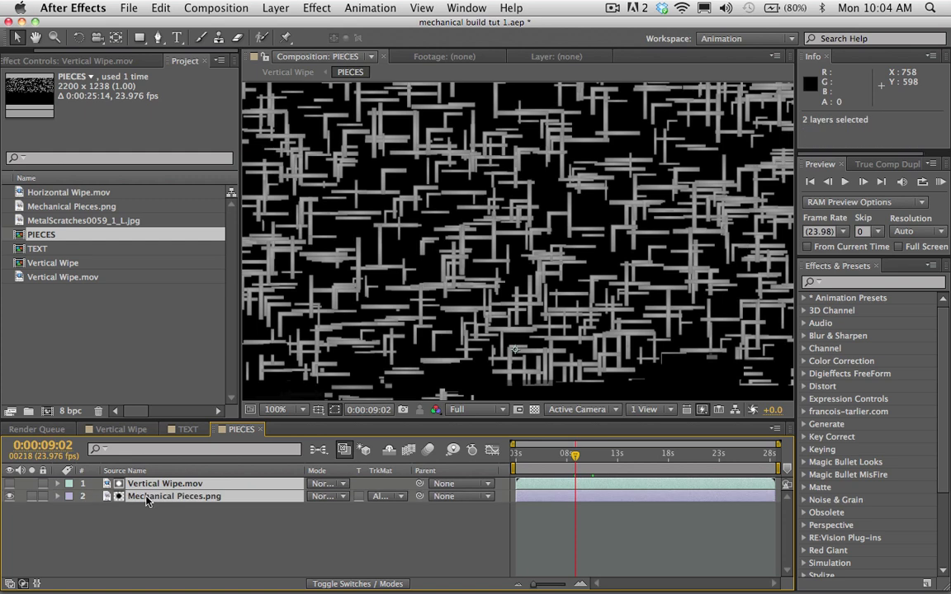
pyautogui.press('super+shift+c')
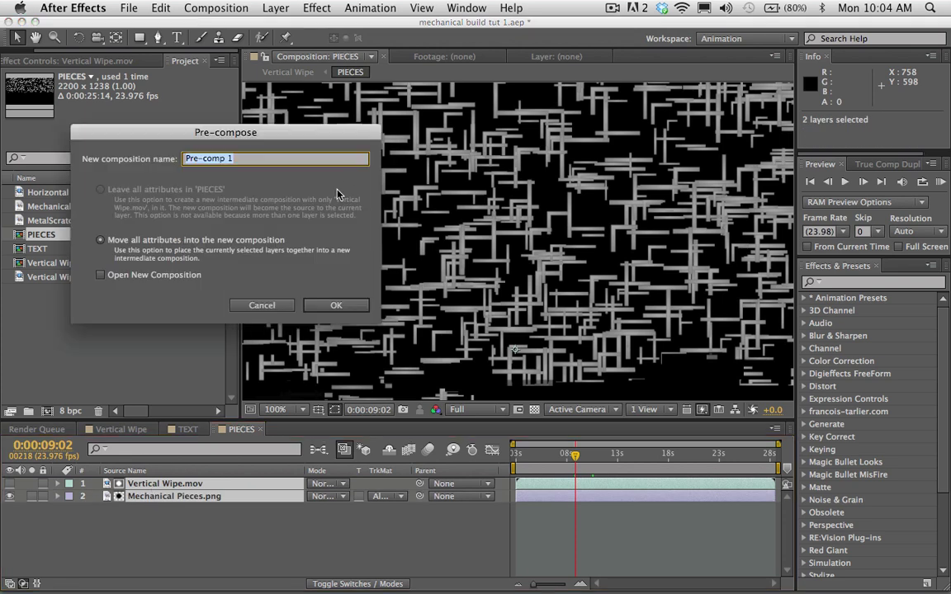
pyautogui.click(330, 305)
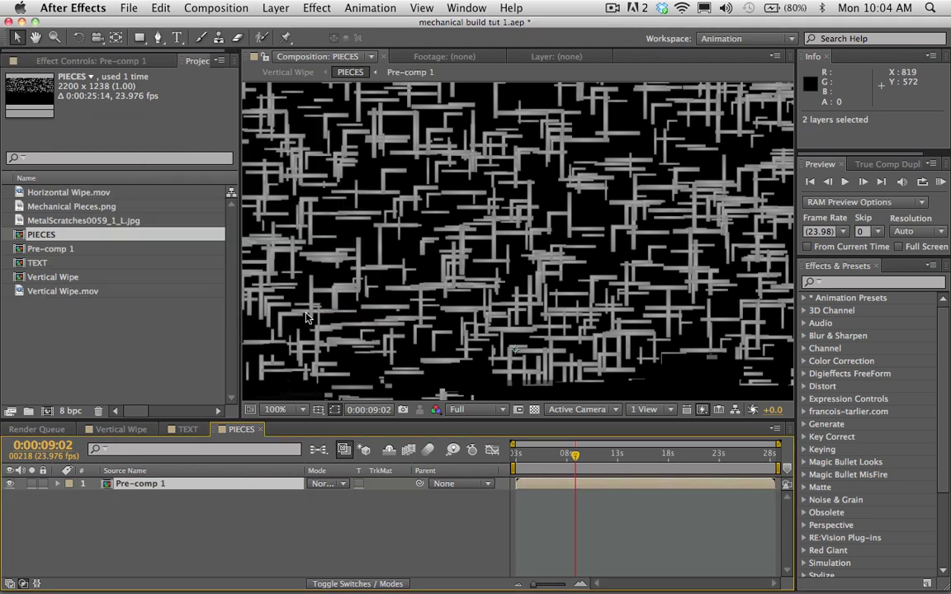
# - Paste the copied metal layer into PIECES, place it below Pre-comp 1, and set its track matte to Alpha Matte "Pre-comp 1"
pyautogui.click(51, 221)
pyautogui.click(159, 531)
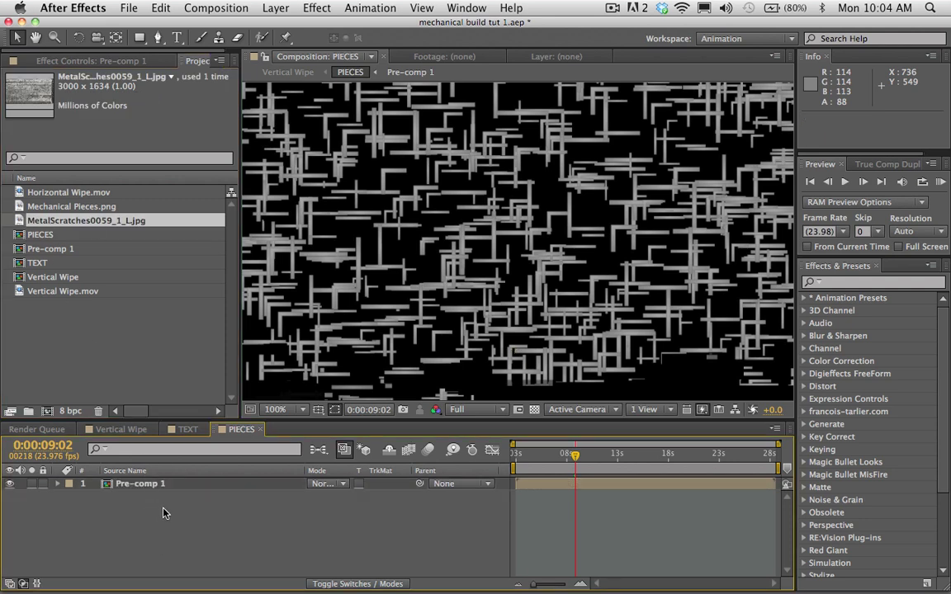
pyautogui.hotkey('ctrl', 'v')
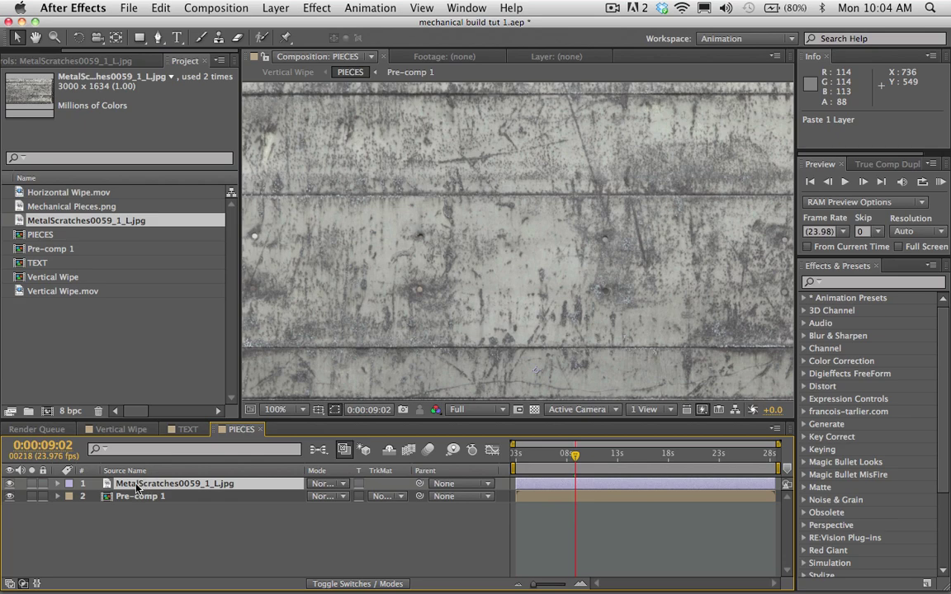
pyautogui.moveTo(129, 487); pyautogui.dragTo(128, 505)
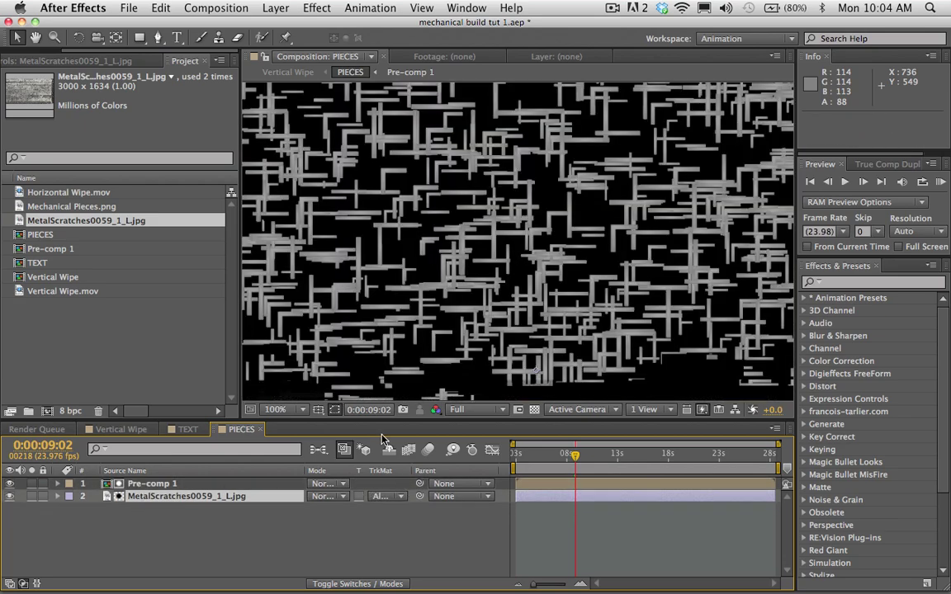
pyautogui.click(384, 496)
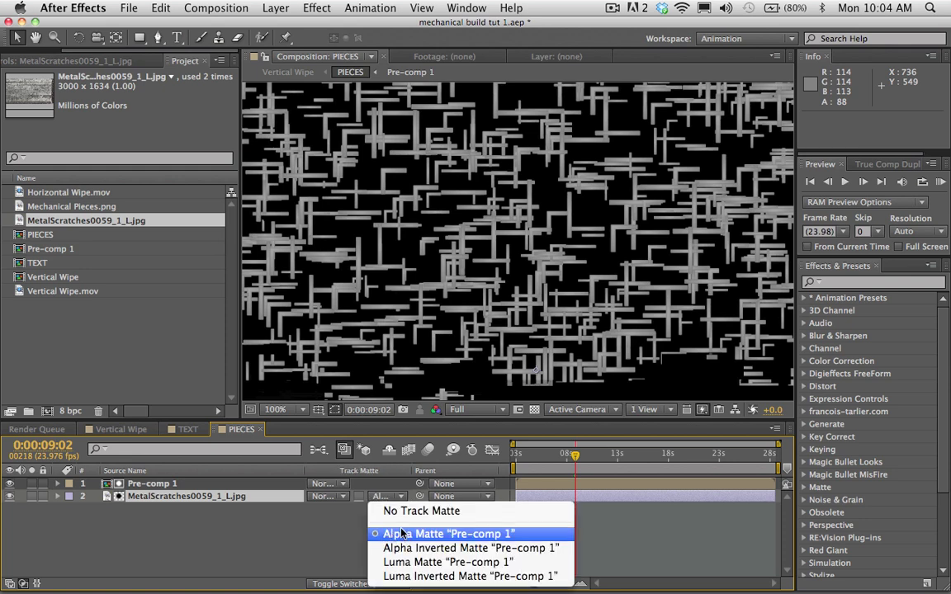
pyautogui.click(393, 535)
# - Hide the Pre-comp 1 layer and examine the metal texture on the mechanical pieces at magnifications up to 200%
pyautogui.click(392, 270)
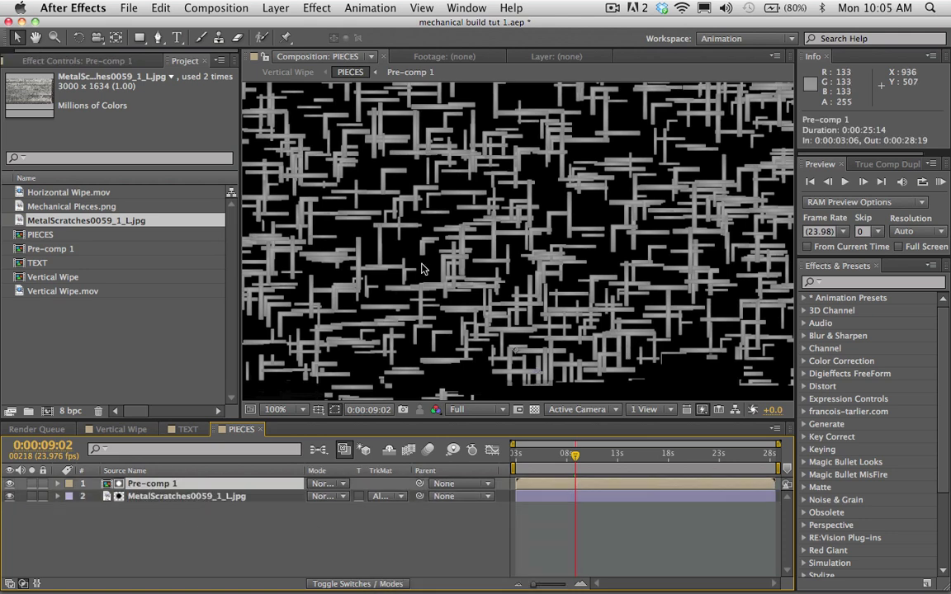
pyautogui.click(10, 485)
pyautogui.click(10, 485)
pyautogui.click(9, 485)
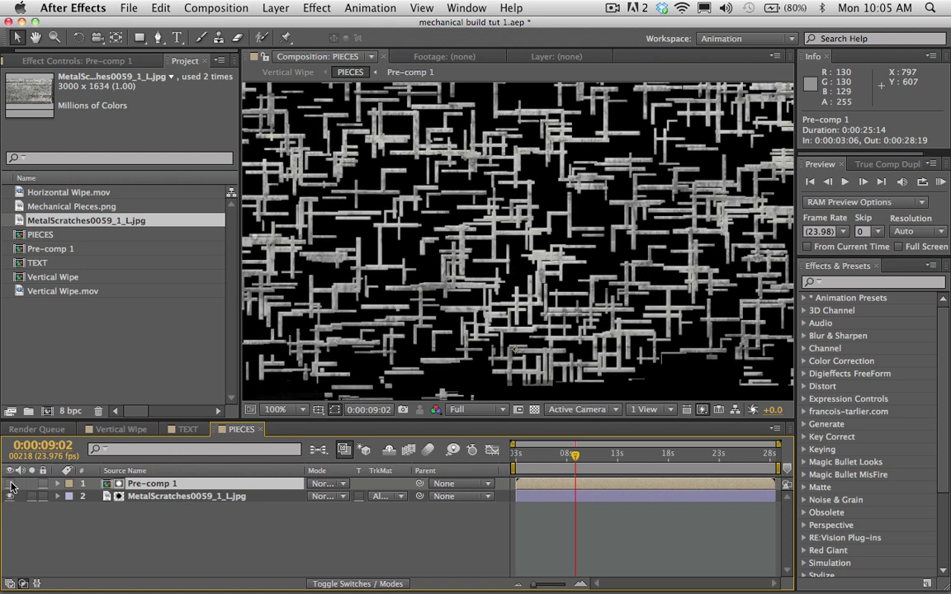
pyautogui.click(10, 486)
pyautogui.click(10, 485)
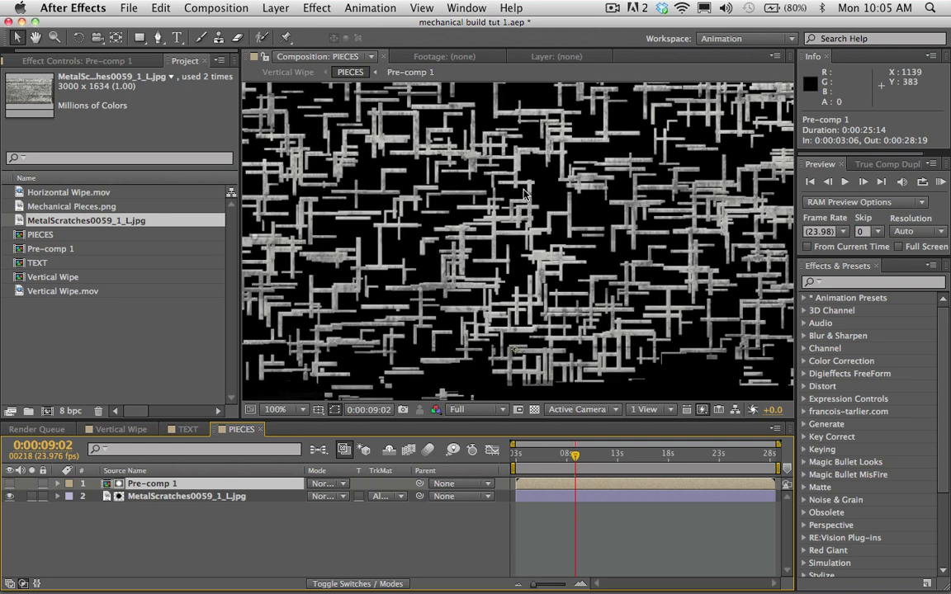
pyautogui.scroll(1, 423, 235)
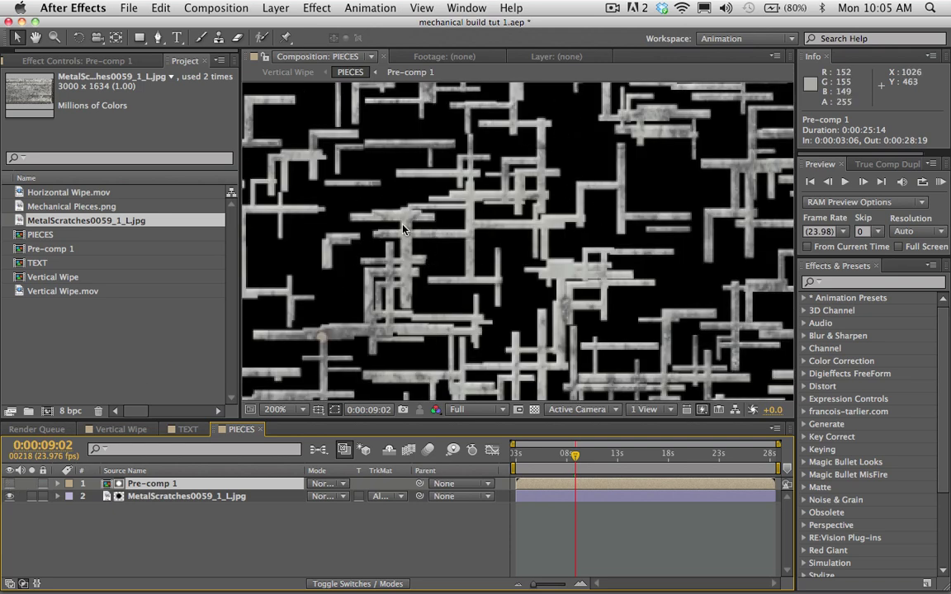
pyautogui.scroll(-3, 404, 230)
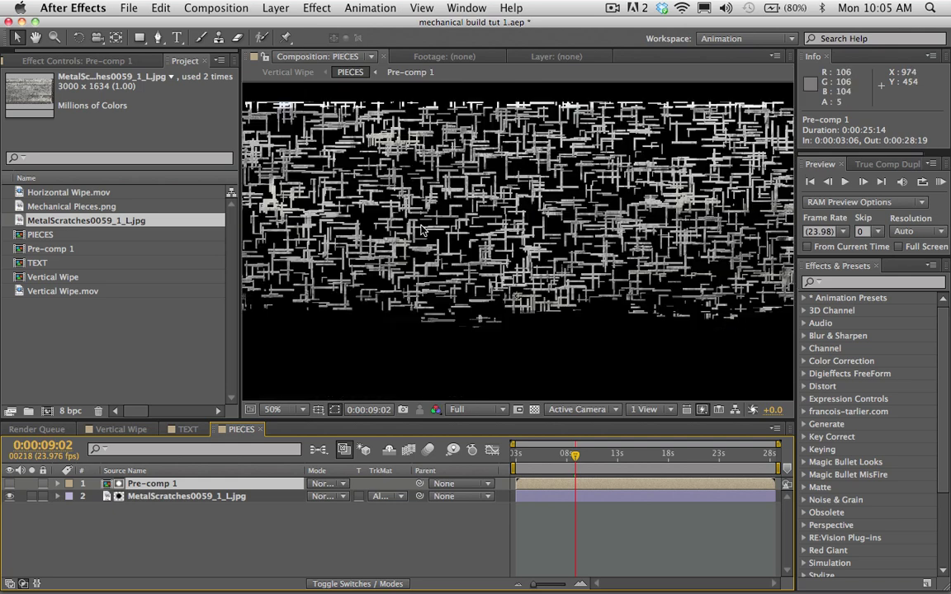
pyautogui.scroll(1, 345, 193)
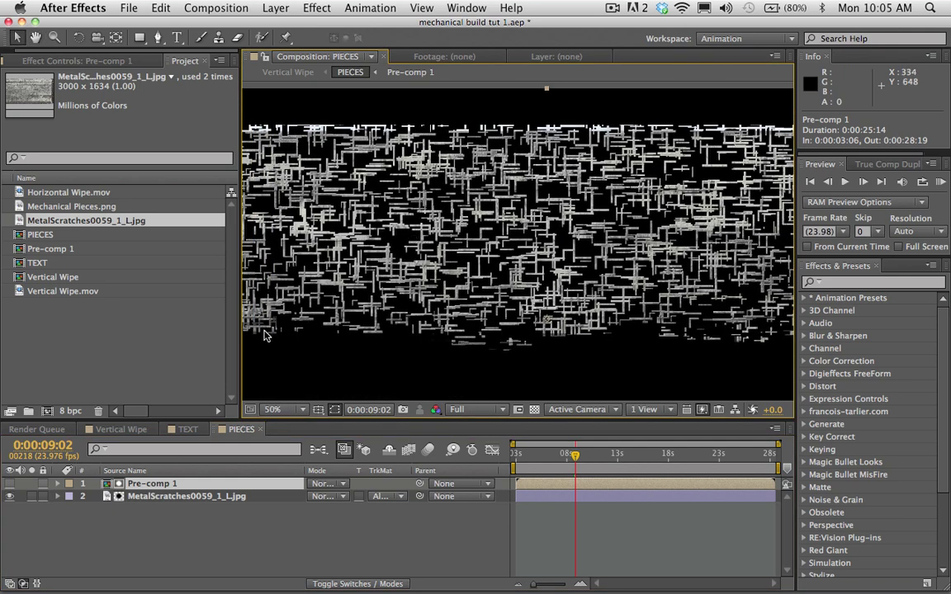
# - Turn off the layer styles on the MetalScratches0059_1_L.jpg layer in the PIECES composition
pyautogui.click(180, 499)
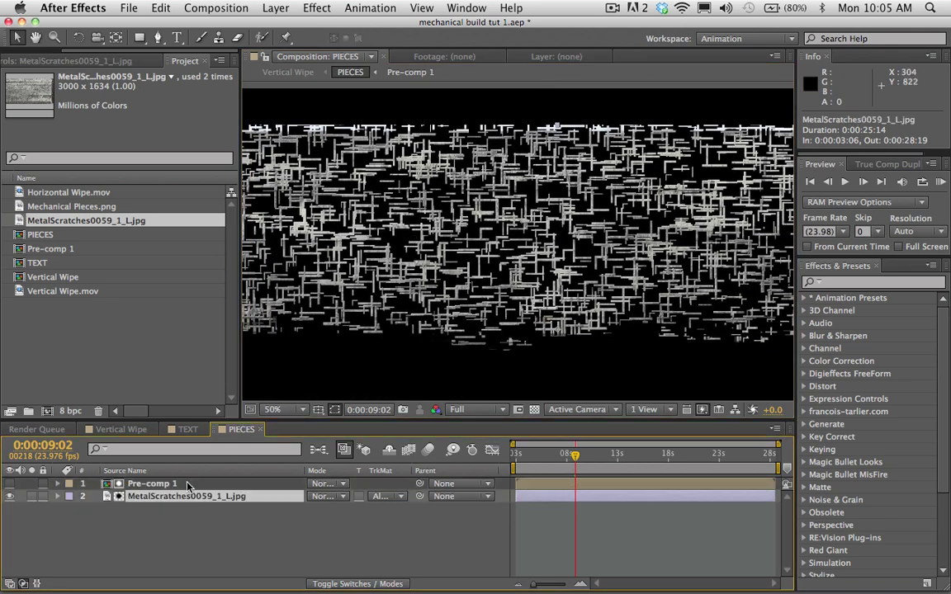
pyautogui.scroll(2, 363, 257)
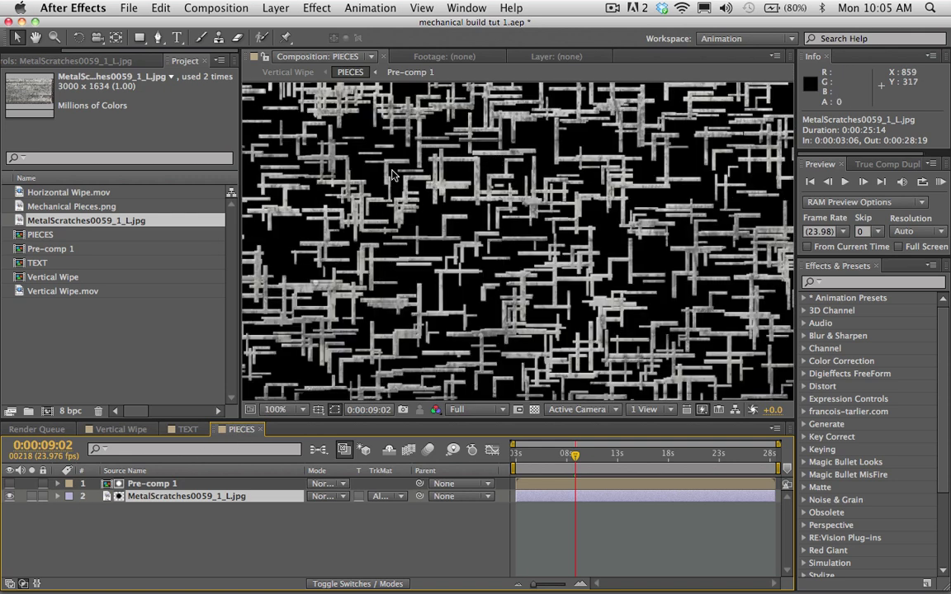
pyautogui.click(57, 496)
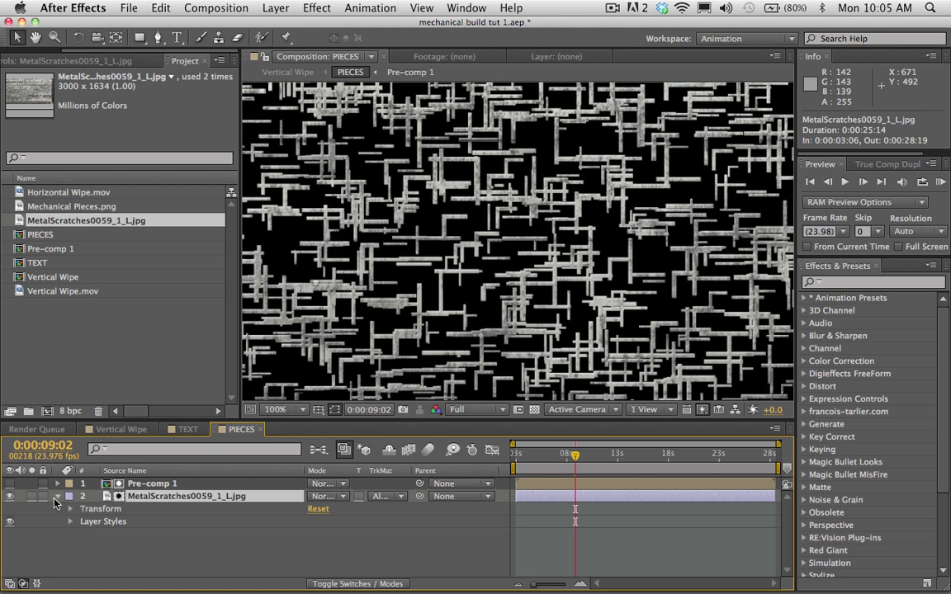
pyautogui.click(86, 522)
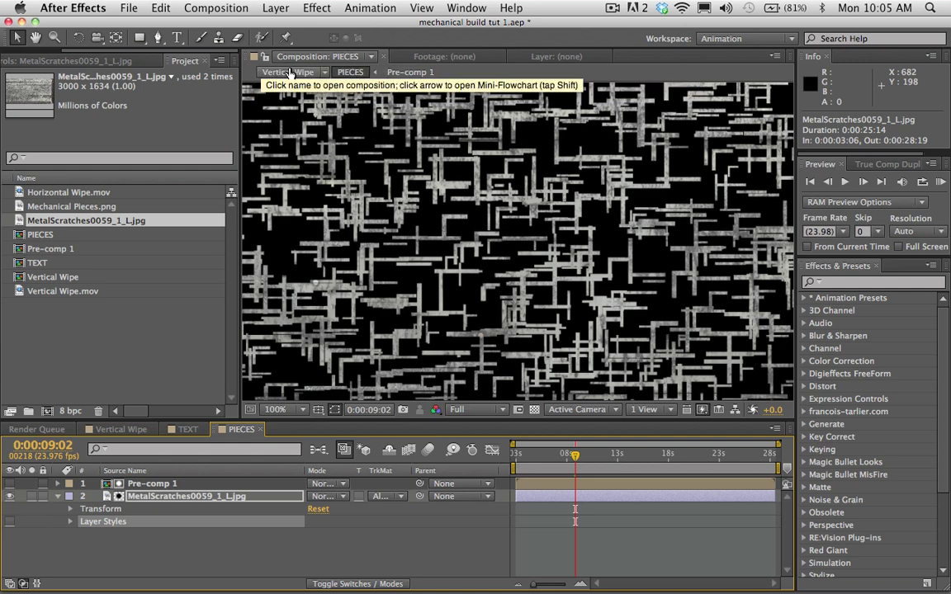
# - Return to the Vertical Wipe composition and examine the metal-textured lettering and pieces at 100% magnification
pyautogui.click(423, 73)
pyautogui.click(346, 72)
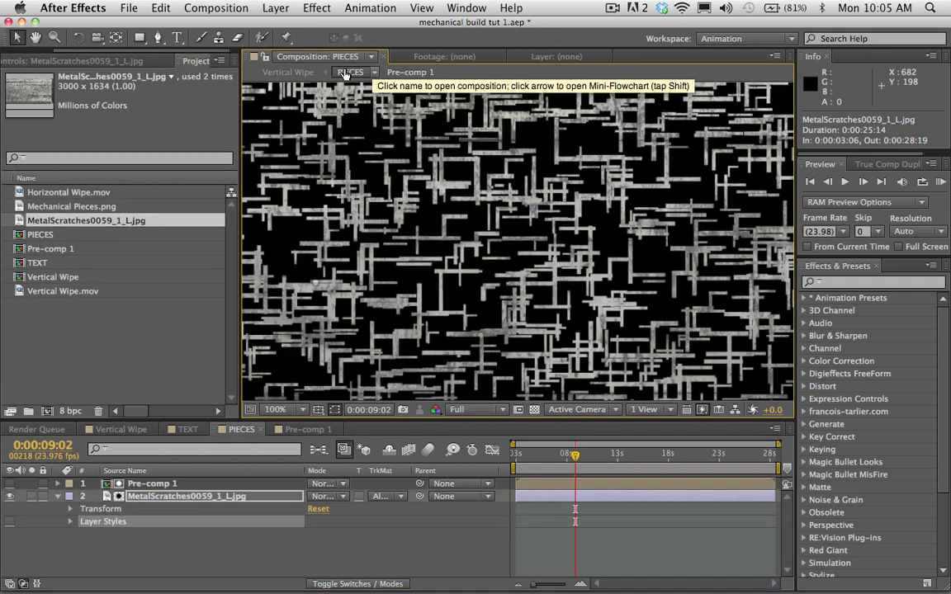
pyautogui.click(280, 73)
pyautogui.click(281, 72)
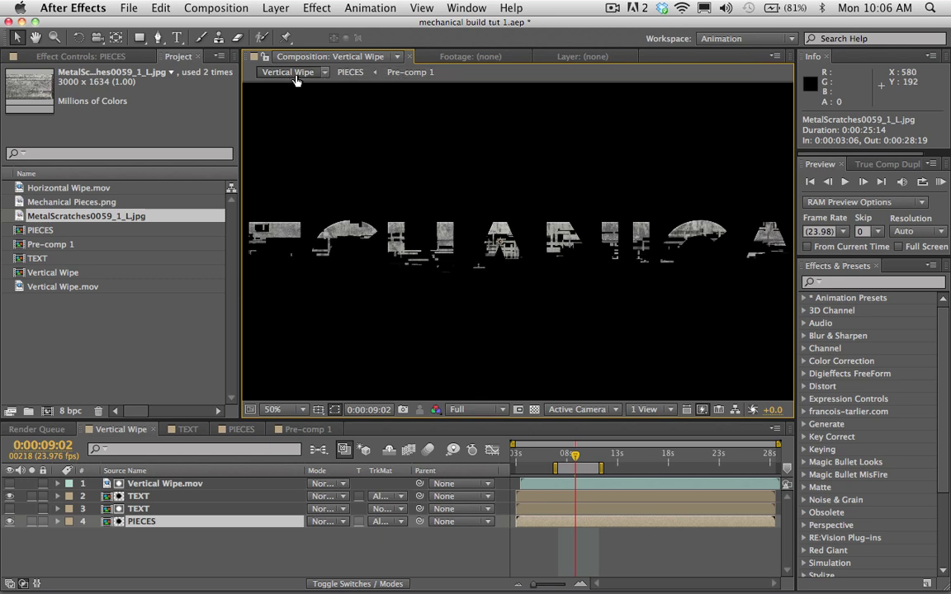
pyautogui.moveTo(239, 248); pyautogui.dragTo(193, 247)
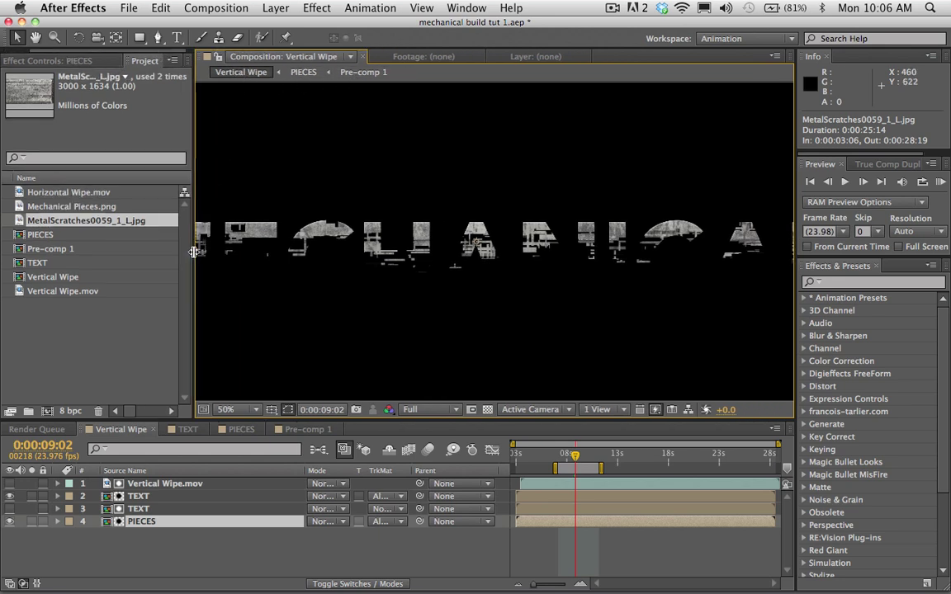
pyautogui.press('.')
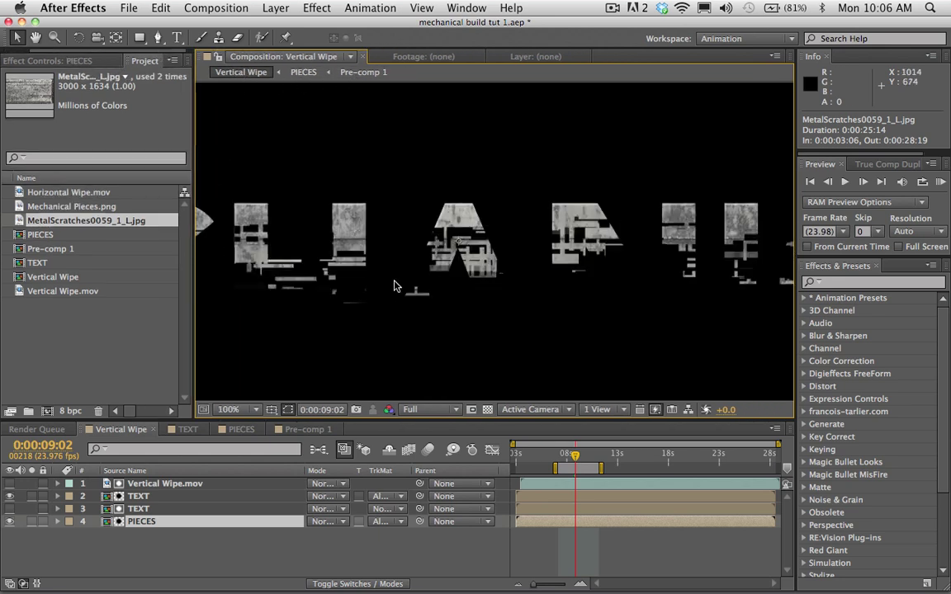
pyautogui.moveTo(390, 280); pyautogui.dragTo(414, 235)
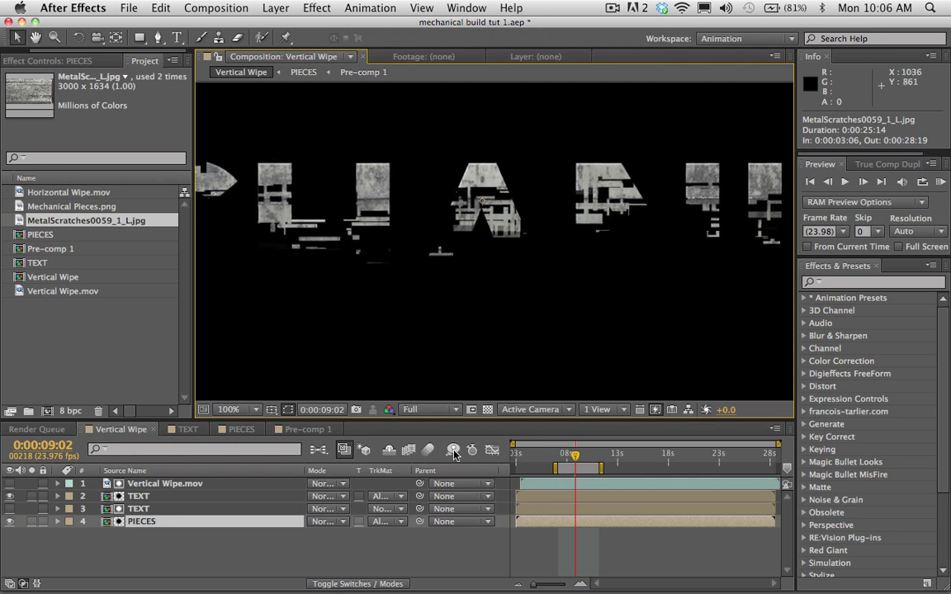
# - Apply the Curves effect to the PIECES layer and lower its RGB curve's white point and midtones to darken the pieces
pyautogui.click(153, 541)
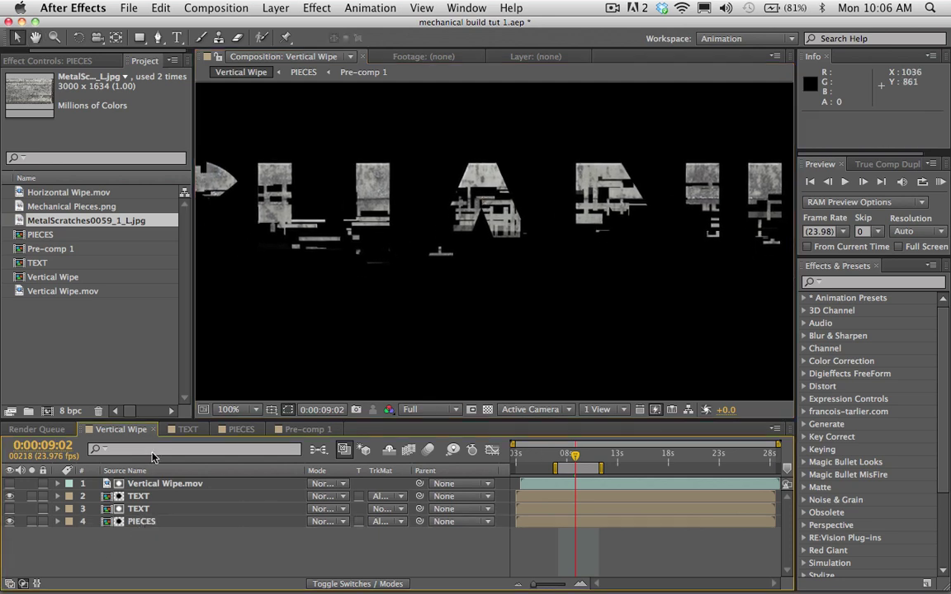
pyautogui.click(146, 521)
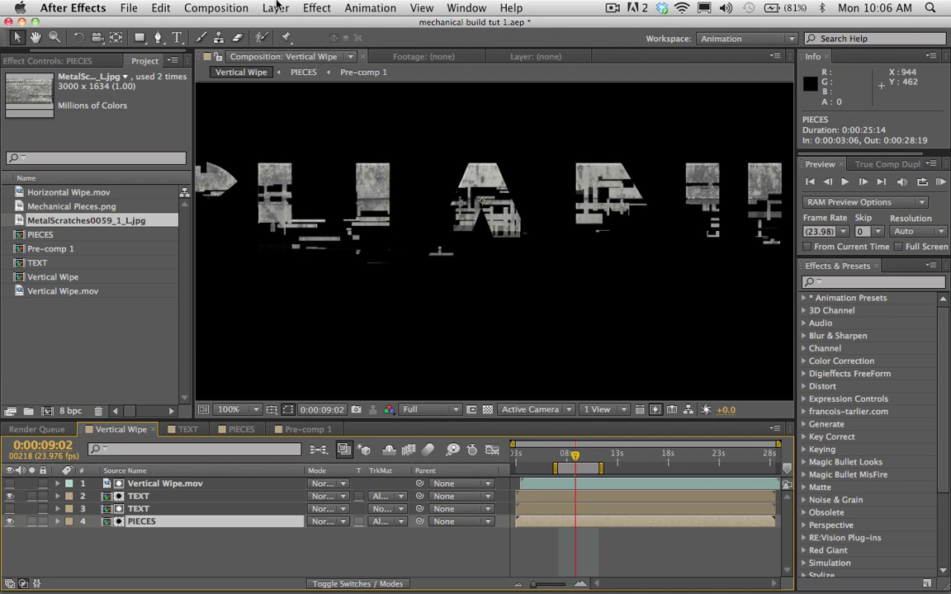
pyautogui.click(318, 7)
pyautogui.moveTo(369, 141)
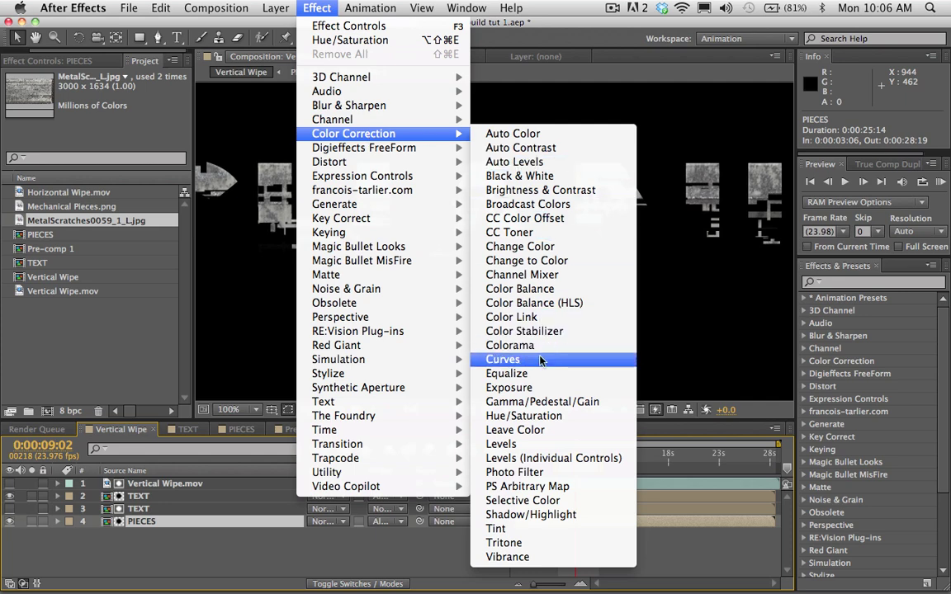
pyautogui.click(504, 359)
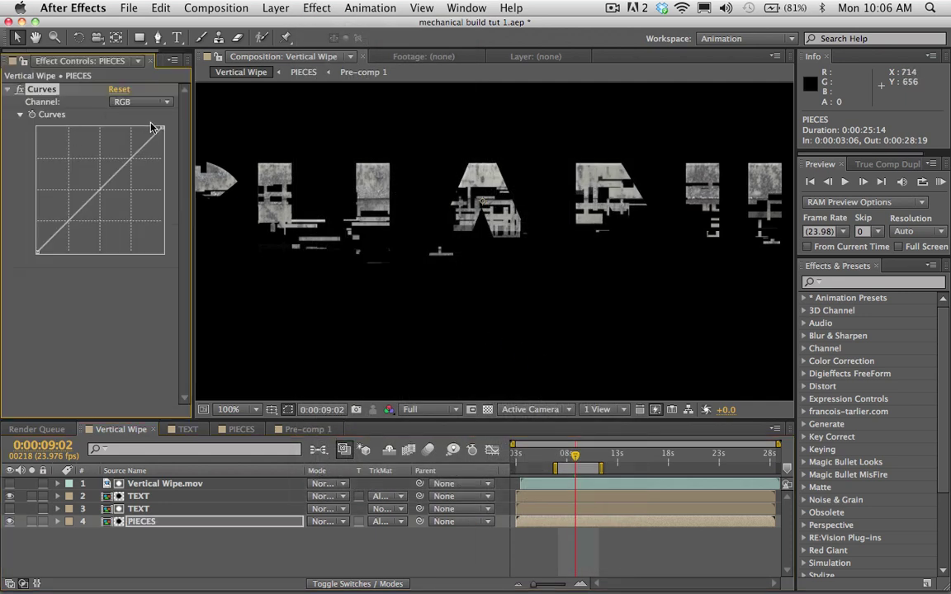
pyautogui.moveTo(162, 128); pyautogui.dragTo(166, 157)
pyautogui.moveTo(105, 198); pyautogui.dragTo(109, 216)
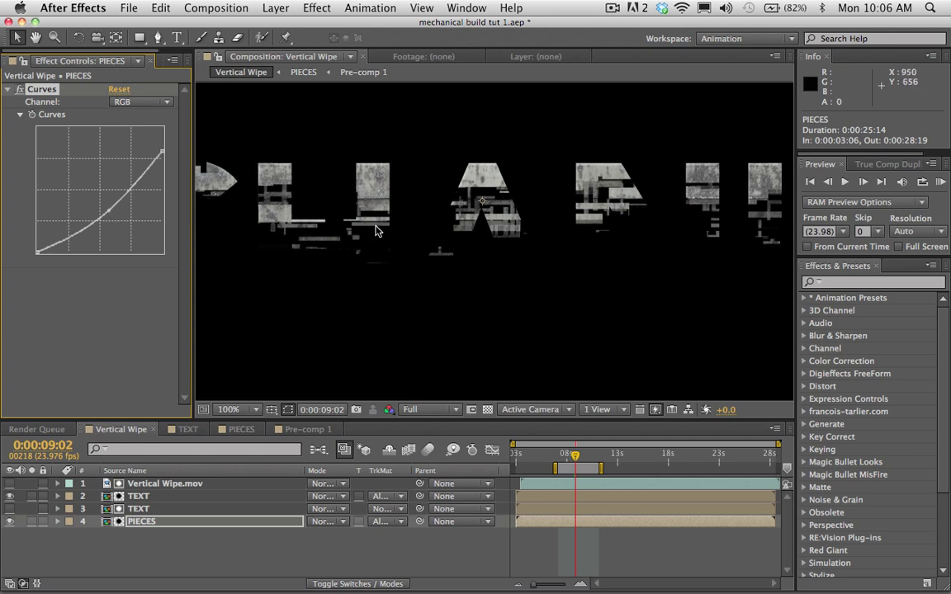
# - Preview the text reveal within the work area and scrub through it to check the darkened pieces
pyautogui.press(',')
pyautogui.press(',')
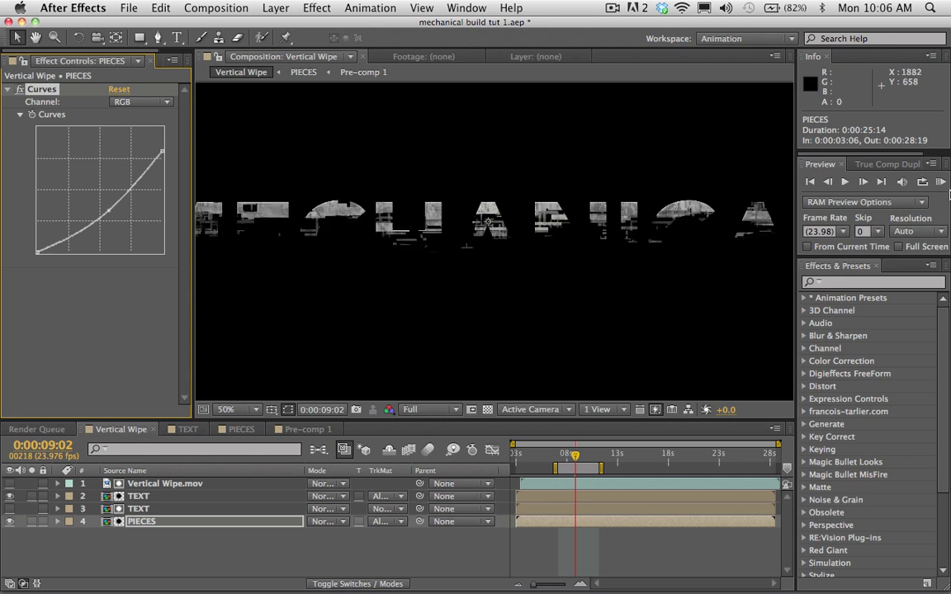
pyautogui.click(941, 183)
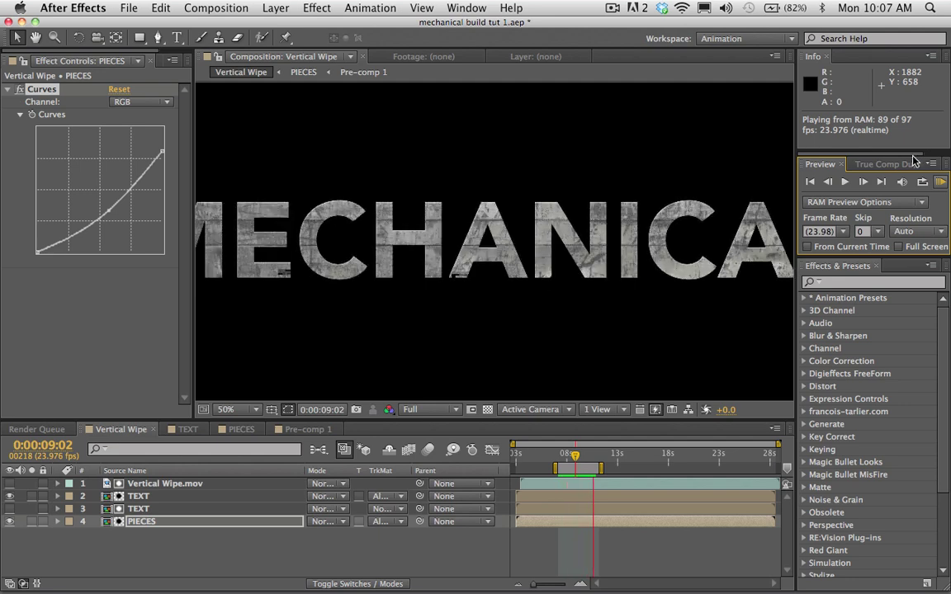
pyautogui.press('space')
pyautogui.moveTo(566, 456); pyautogui.dragTo(582, 455)
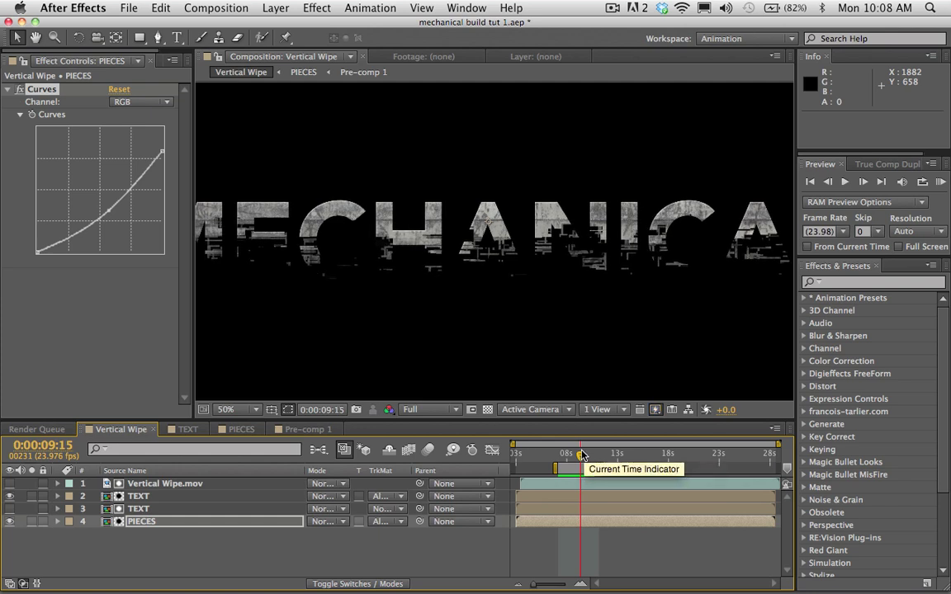
pyautogui.moveTo(581, 458); pyautogui.dragTo(582, 459)
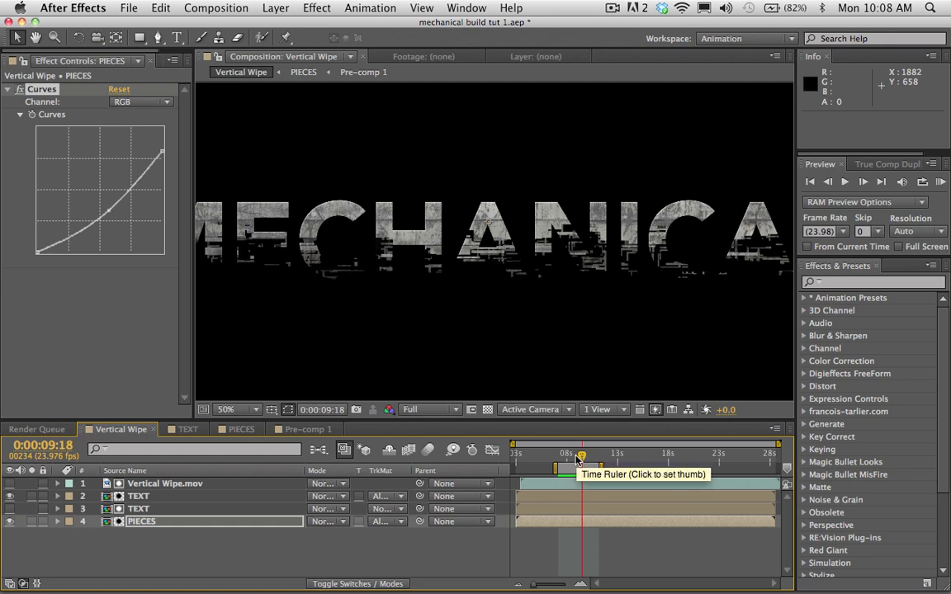
pyautogui.moveTo(562, 459)
pyautogui.mouseDown()
pyautogui.moveTo(593, 453)
pyautogui.moveTo(578, 452)
pyautogui.mouseUp()
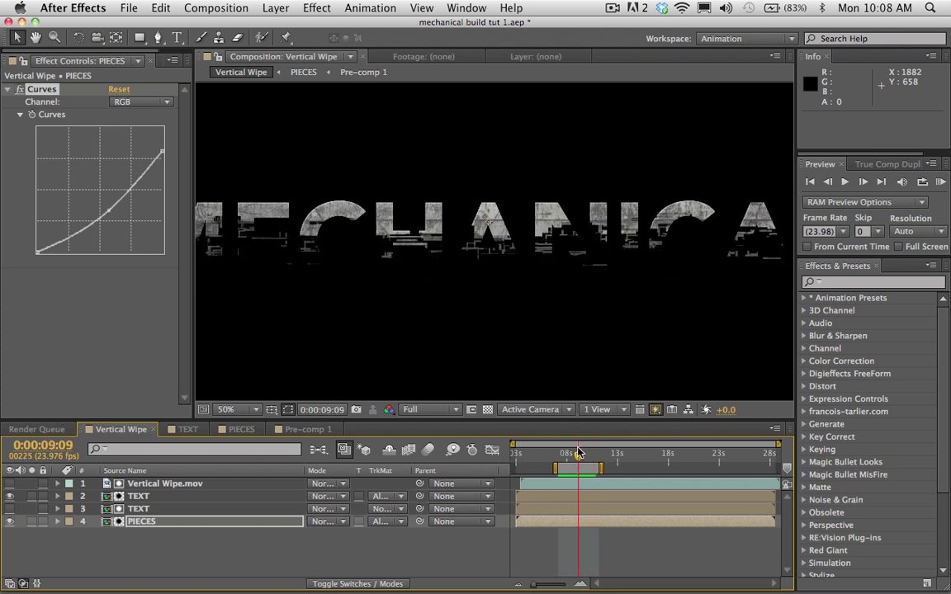
pyautogui.press('KP_0')
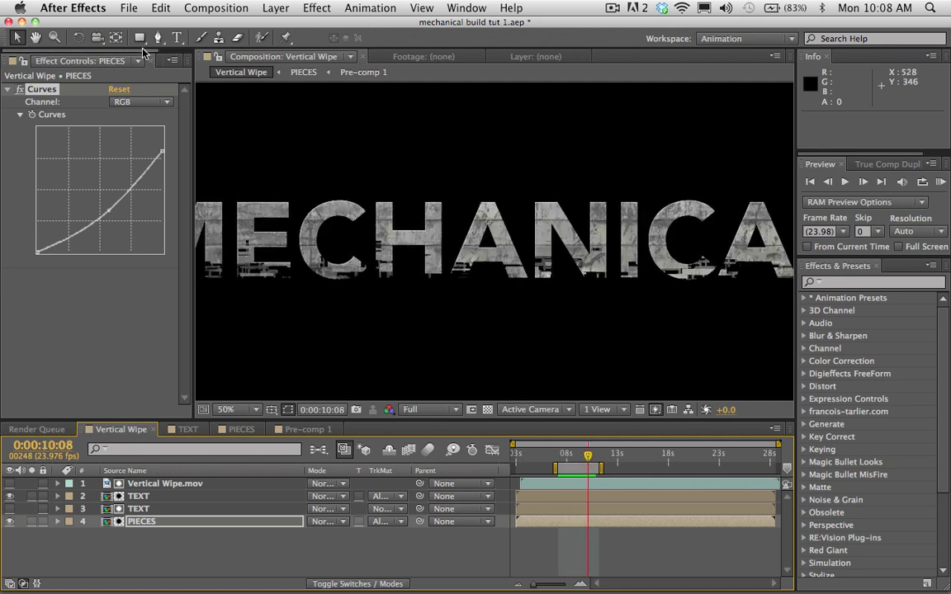
# - Create a new 640 x 360 px composition at 23.976 fps with a 10-second duration and a black background
pyautogui.click(205, 5)
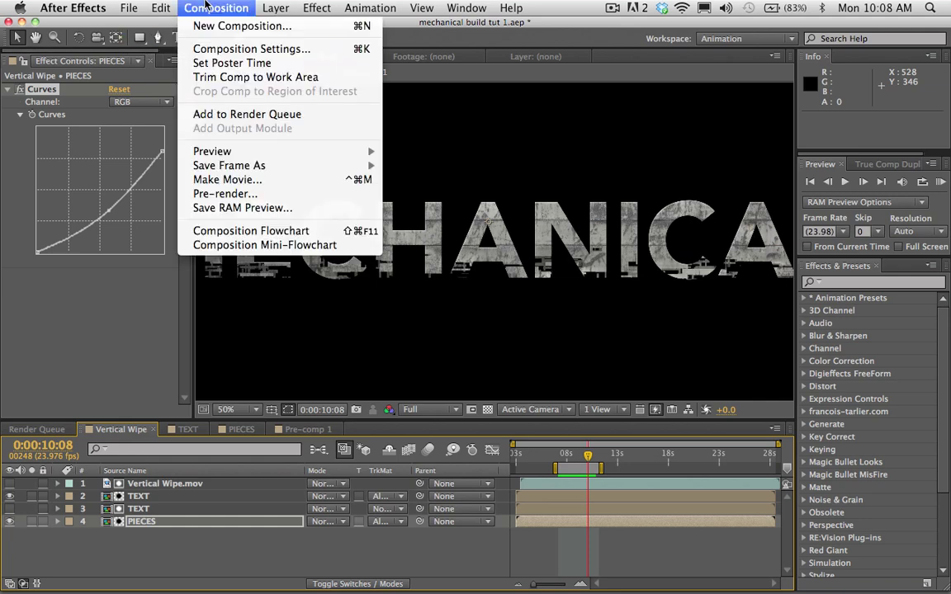
pyautogui.click(214, 27)
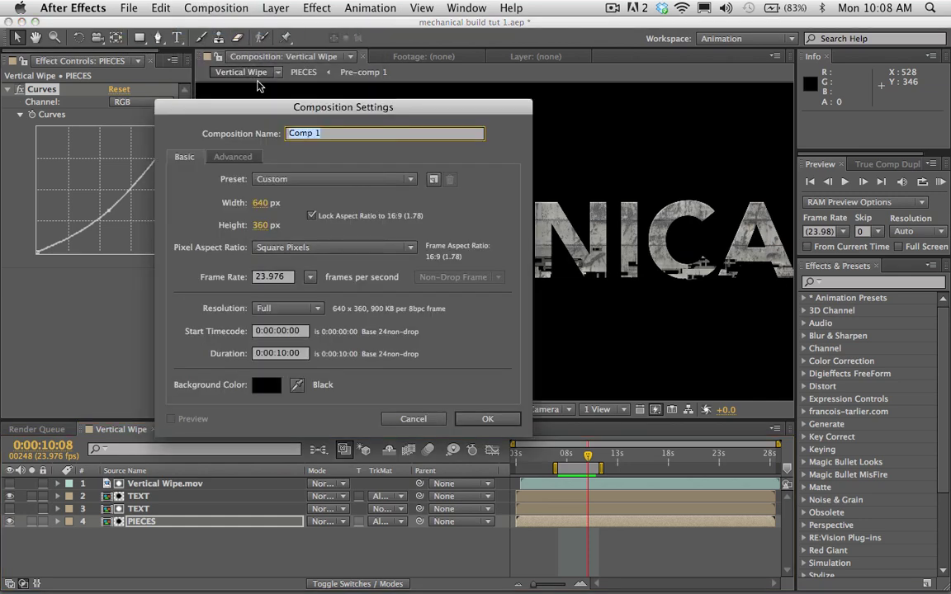
pyautogui.moveTo(238, 110); pyautogui.dragTo(311, 107)
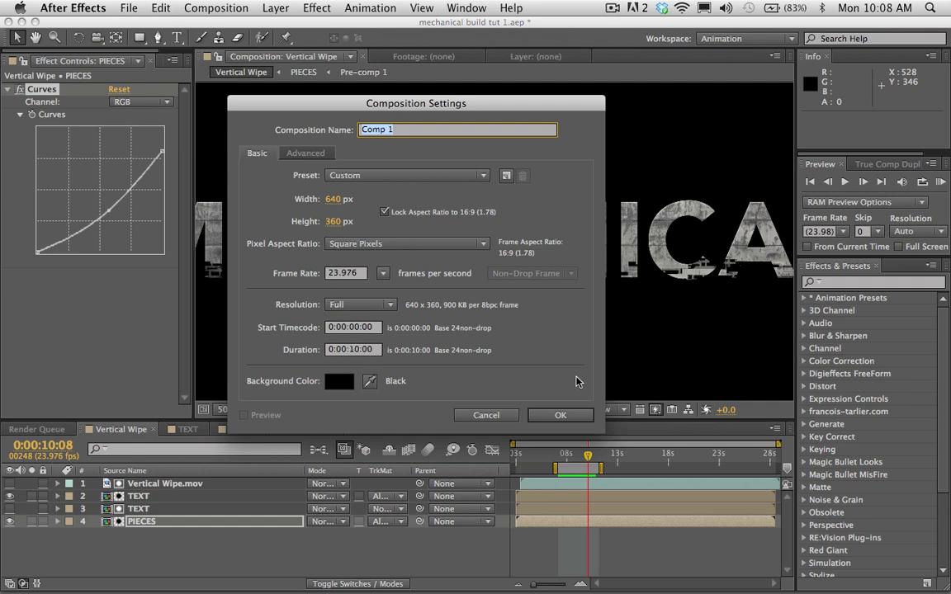
pyautogui.click(561, 419)
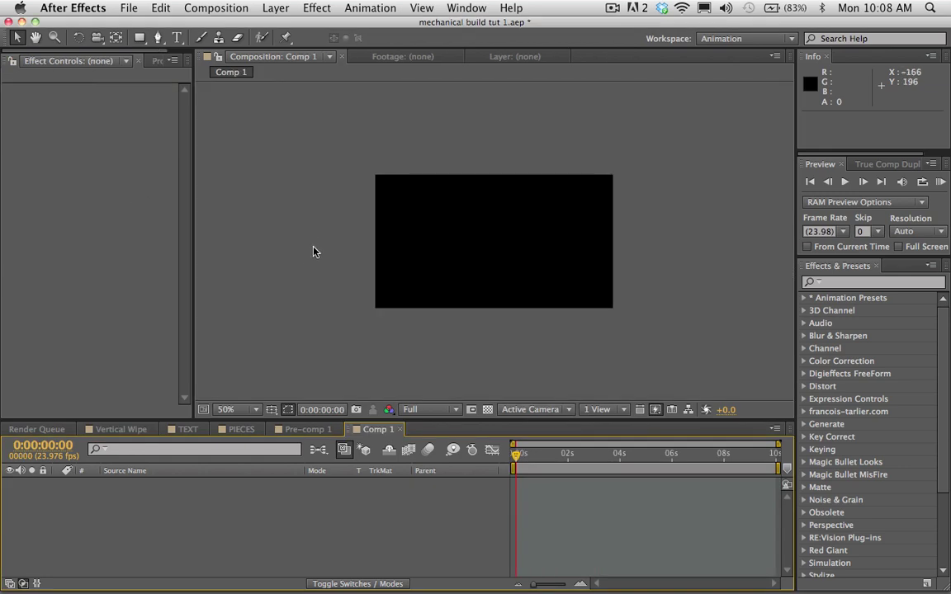
pyautogui.press('.')
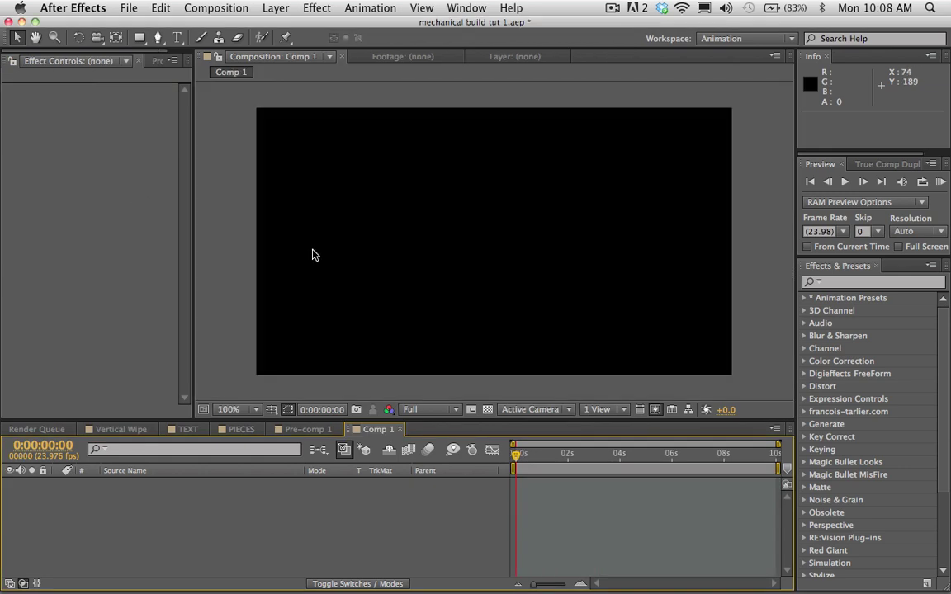
# - Rename the Vertical Wipe composition as MECHANICAL in the project
pyautogui.click(154, 63)
pyautogui.click(45, 292)
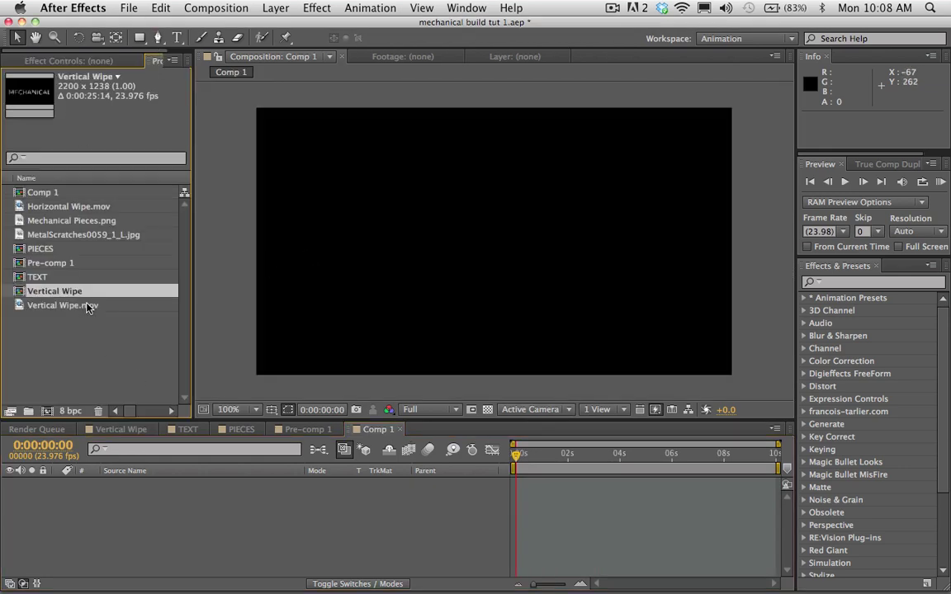
pyautogui.press('Return')
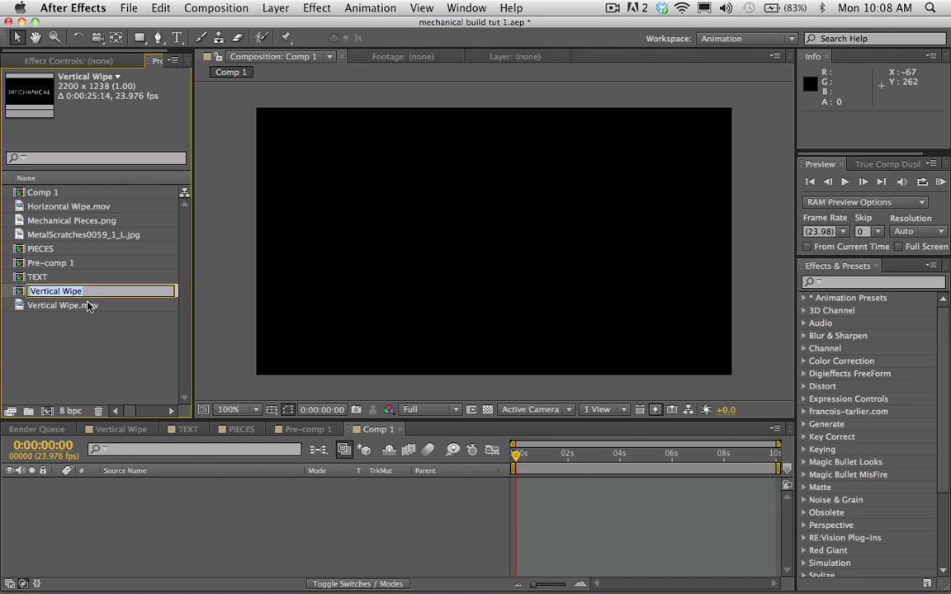
pyautogui.write('MECHANICAL')
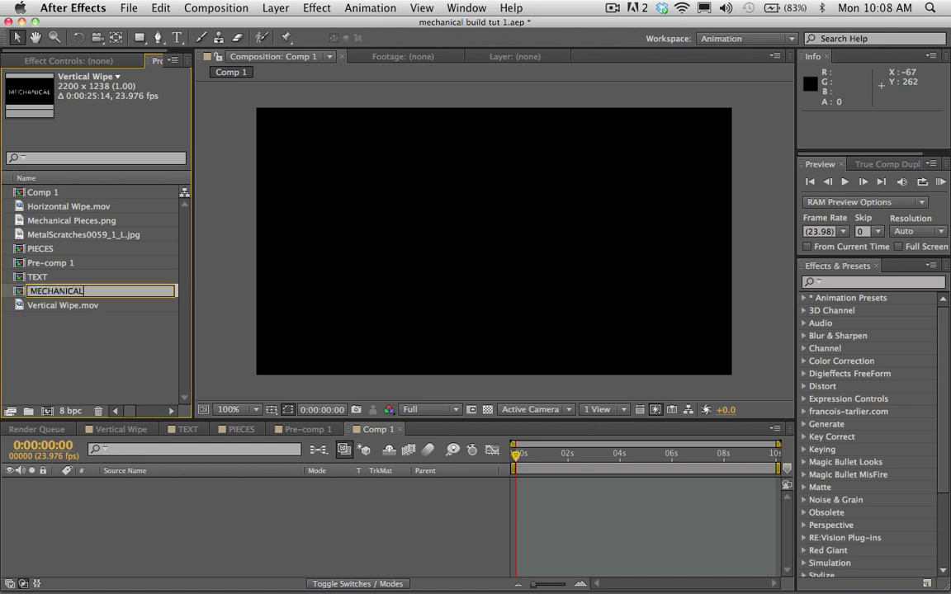
pyautogui.press('Return')
# - Add the MECHANICAL composition to Comp 1 as a layer and trim its in point to 0:00:04:08
pyautogui.moveTo(51, 220); pyautogui.dragTo(175, 528)
pyautogui.moveTo(532, 461); pyautogui.dragTo(628, 468)
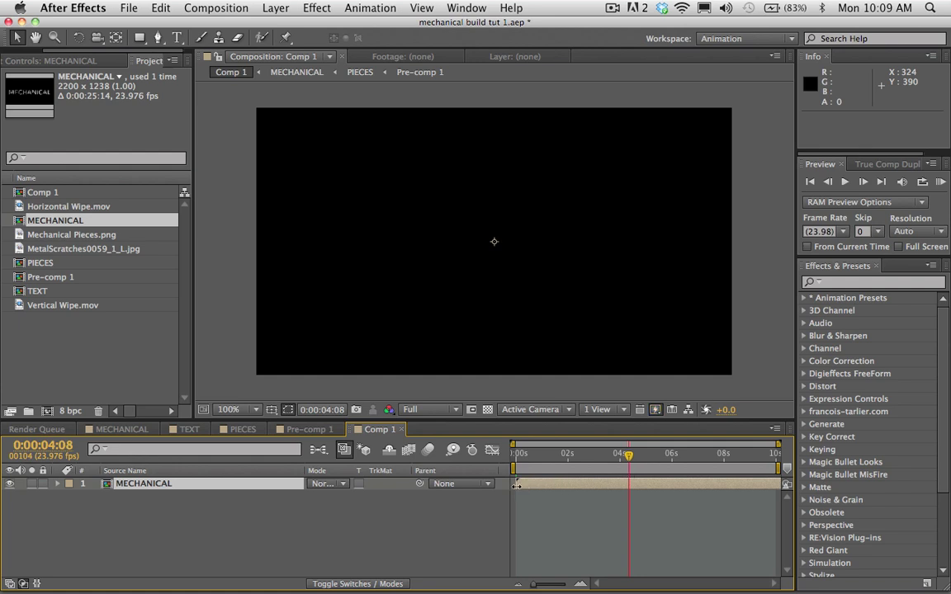
pyautogui.hotkey('alt', '[')
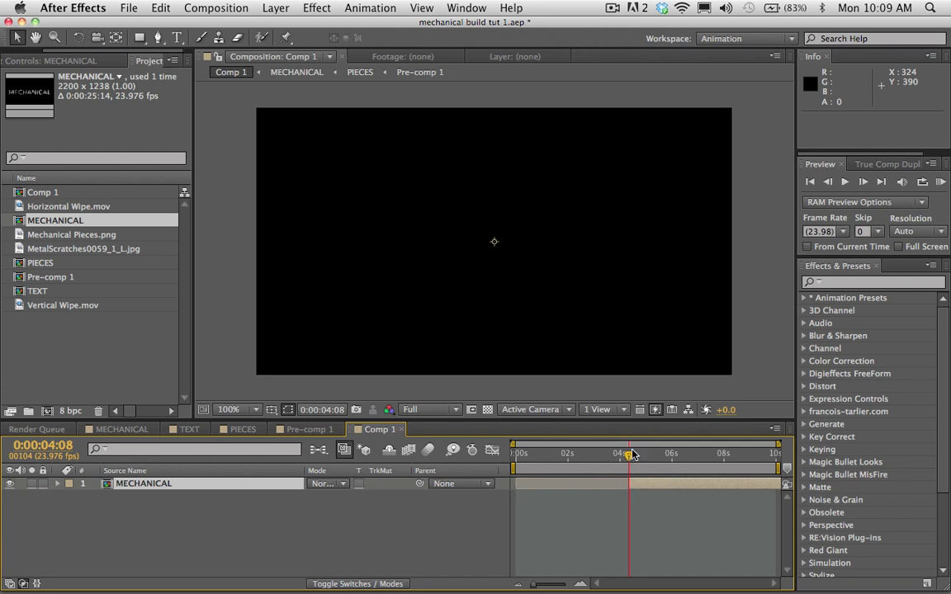
# - Slide the trimmed MECHANICAL layer to start at 0:00:00:00 and set the current time to 0:00:01:03
pyautogui.moveTo(626, 494); pyautogui.dragTo(577, 505)
pyautogui.press('super+z')
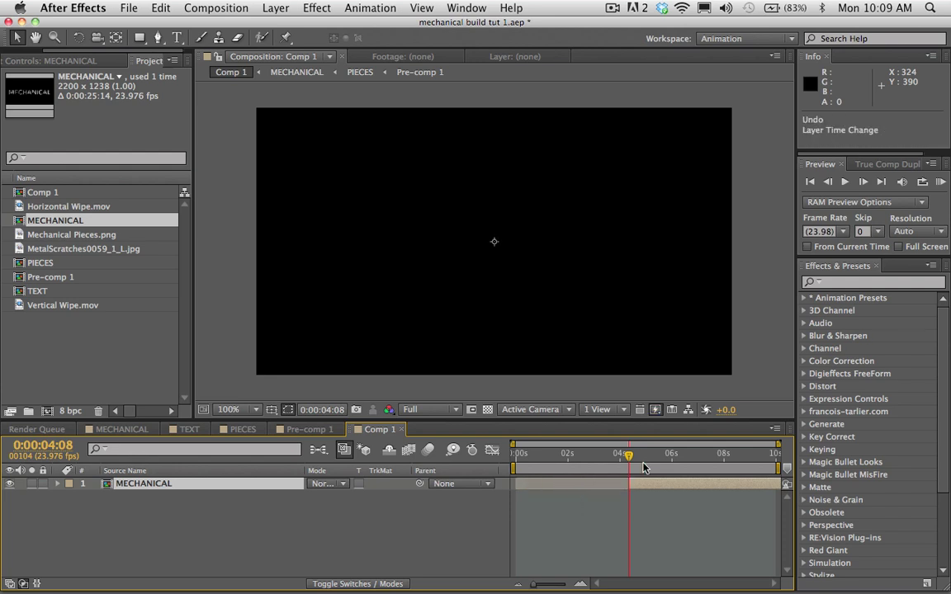
pyautogui.moveTo(644, 487); pyautogui.dragTo(545, 462)
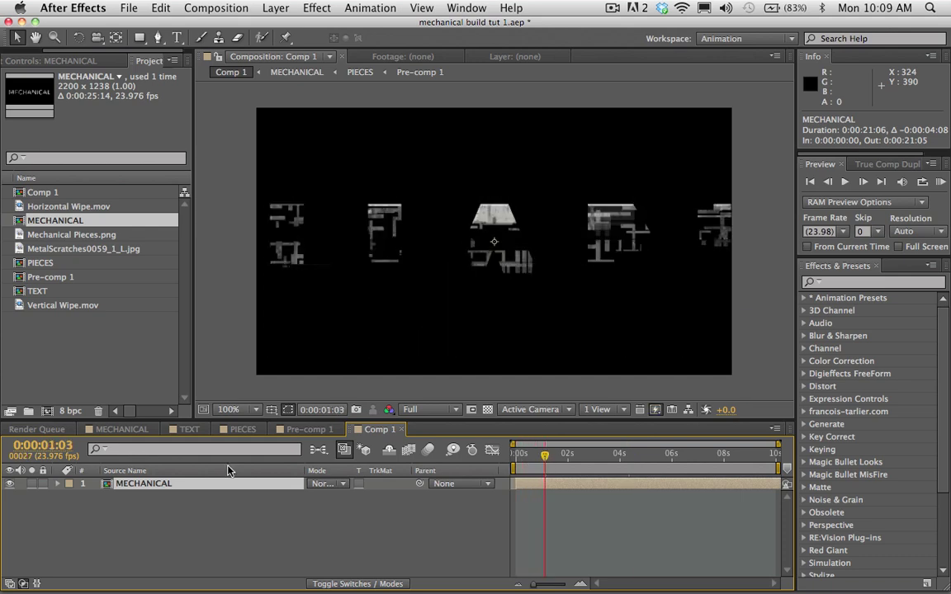
# - Scale the MECHANICAL layer to 28% and move the current time to 0:00:02:16
pyautogui.press('s')
pyautogui.moveTo(322, 502); pyautogui.dragTo(287, 505)
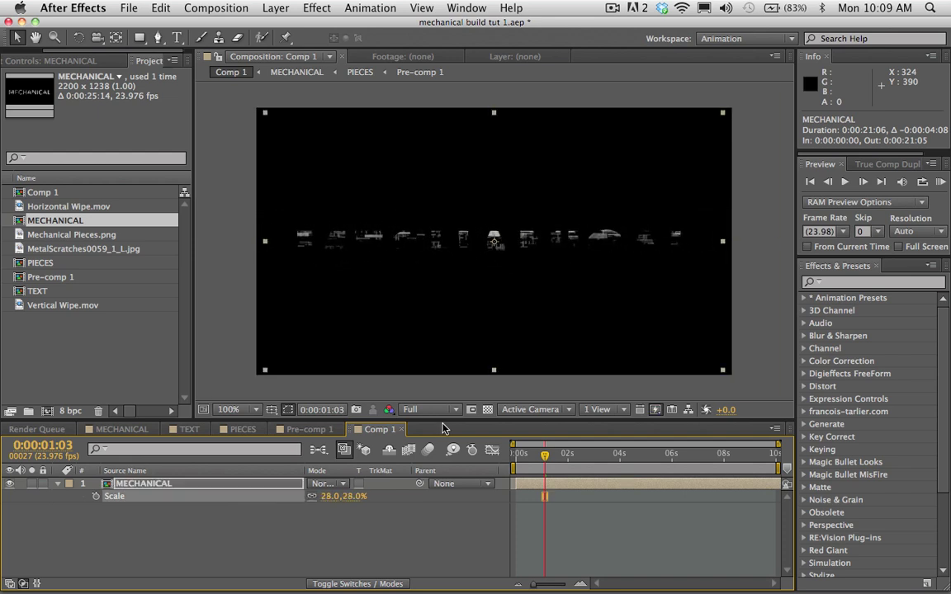
pyautogui.moveTo(545, 455); pyautogui.dragTo(585, 459)
pyautogui.click(288, 540)
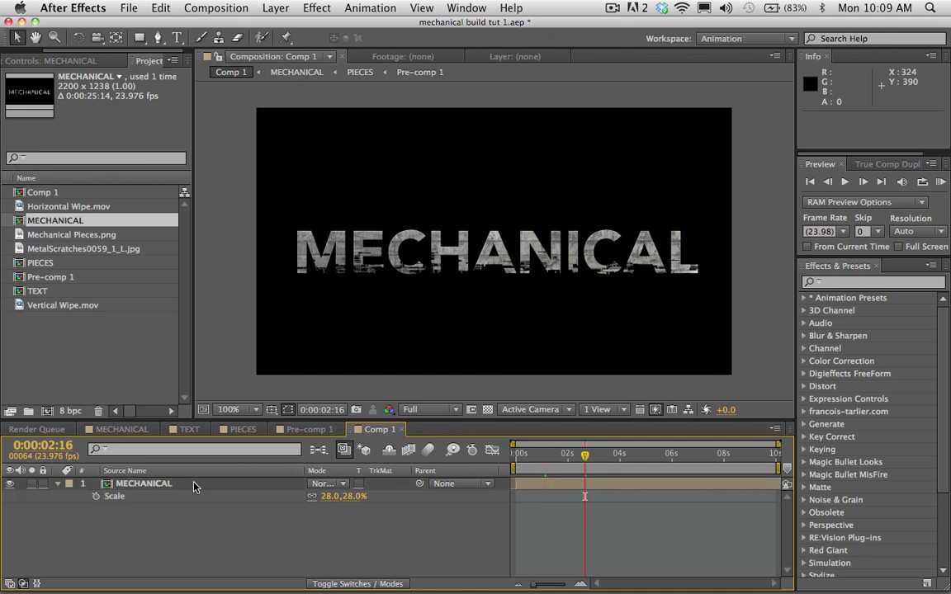
# - Add a One-Node Camera with the 35mm preset to Comp 1
pyautogui.click(276, 9)
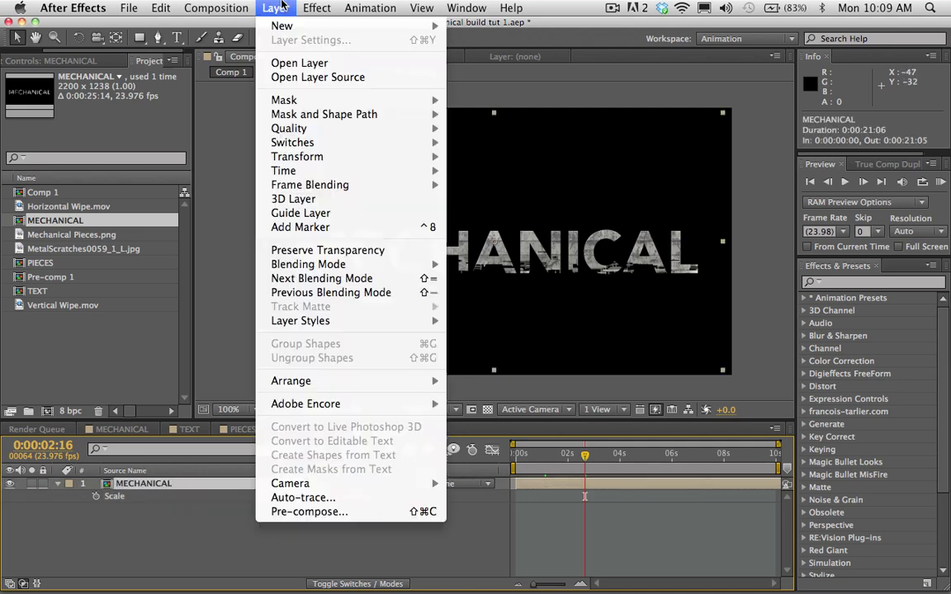
pyautogui.moveTo(285, 25)
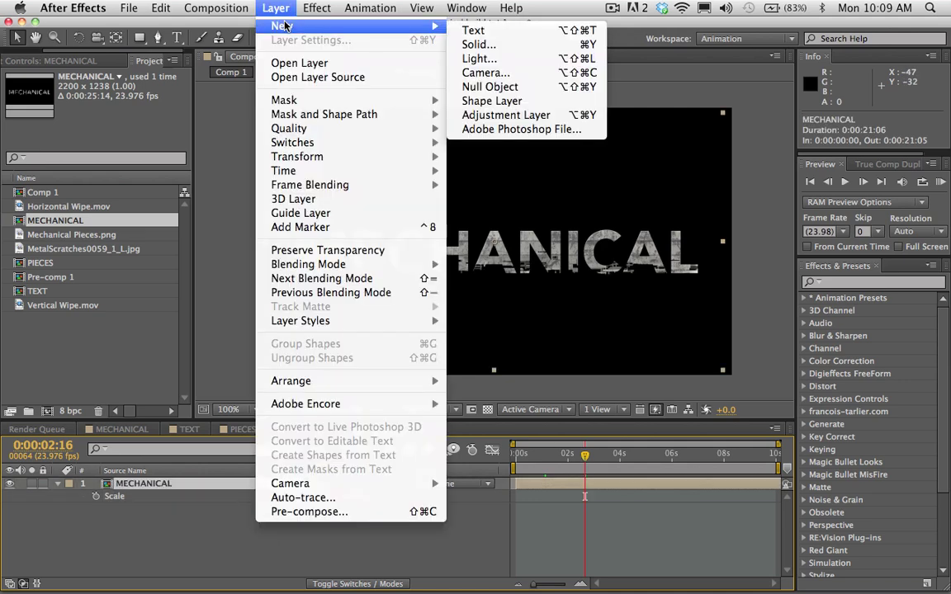
pyautogui.click(532, 73)
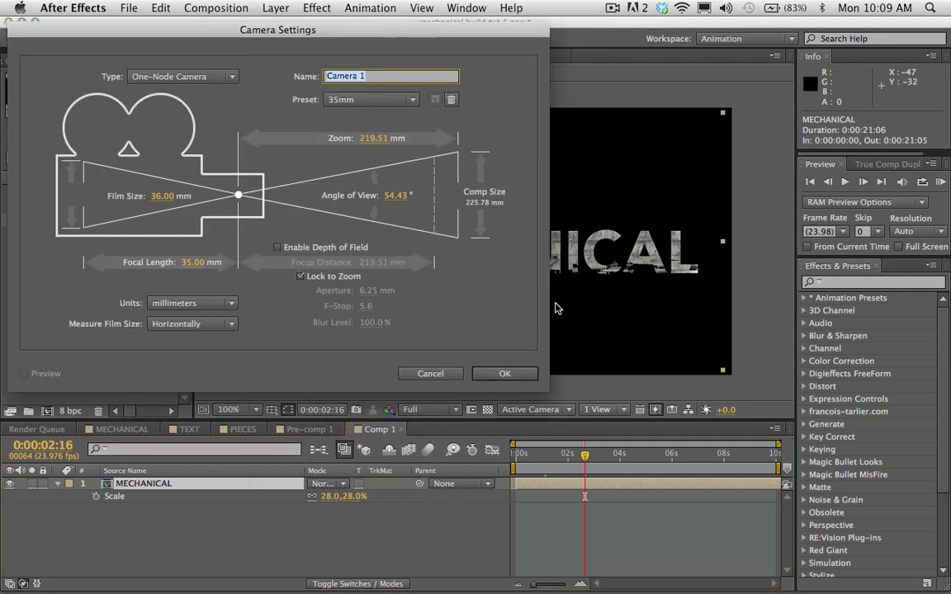
pyautogui.click(501, 374)
# - Make the MECHANICAL layer a 3D layer and scale it down to 23%
pyautogui.click(230, 497)
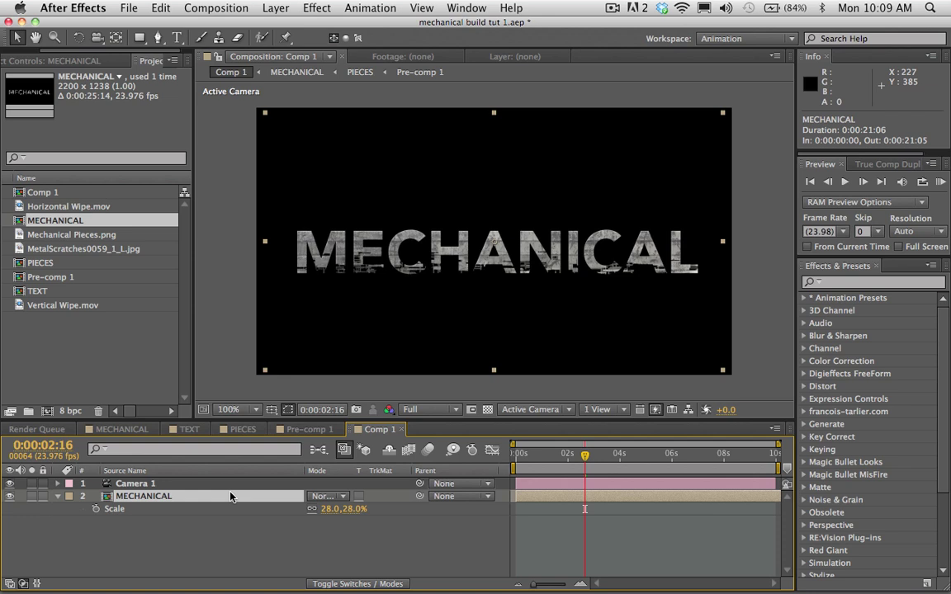
pyautogui.press('F4')
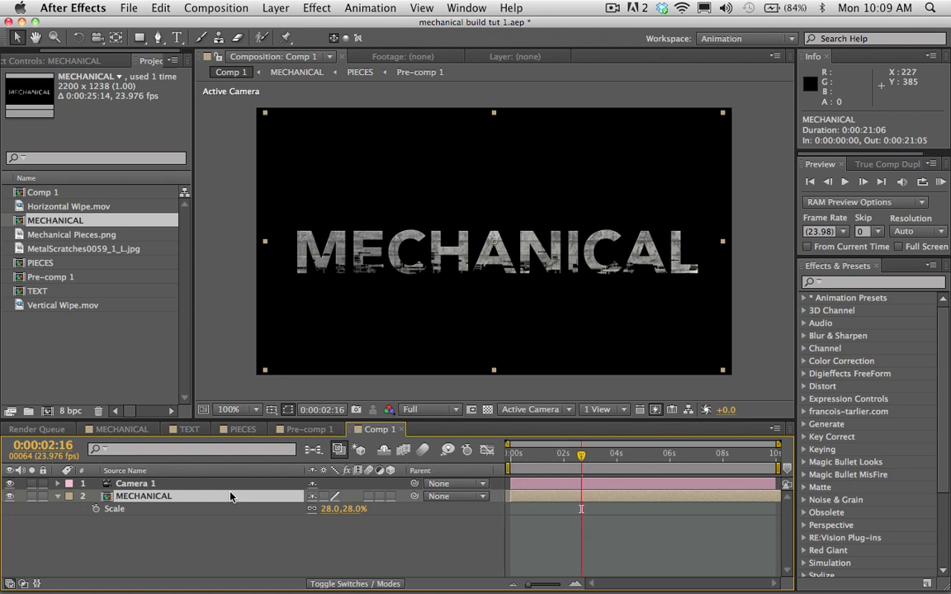
pyautogui.click(391, 497)
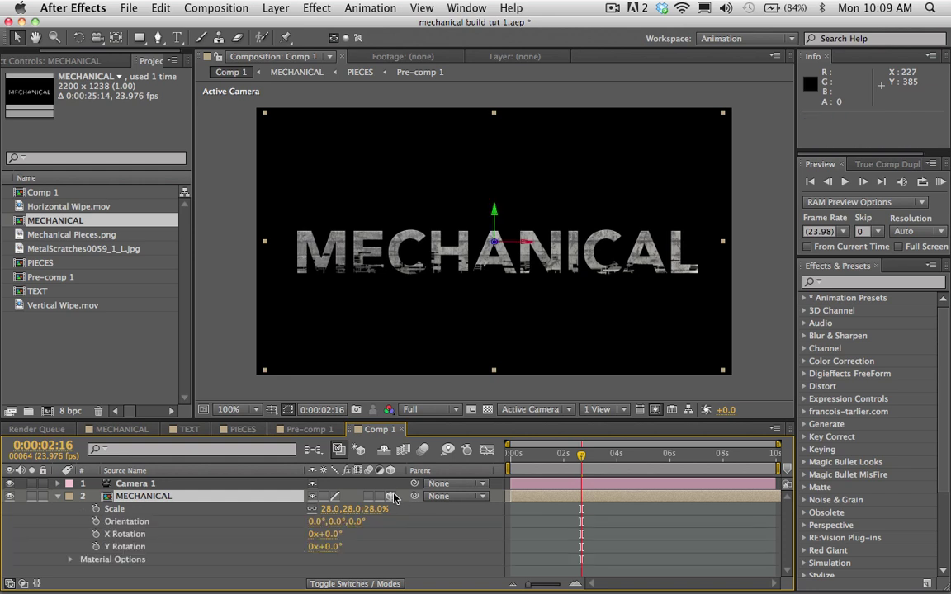
pyautogui.click(125, 484)
pyautogui.click(190, 498)
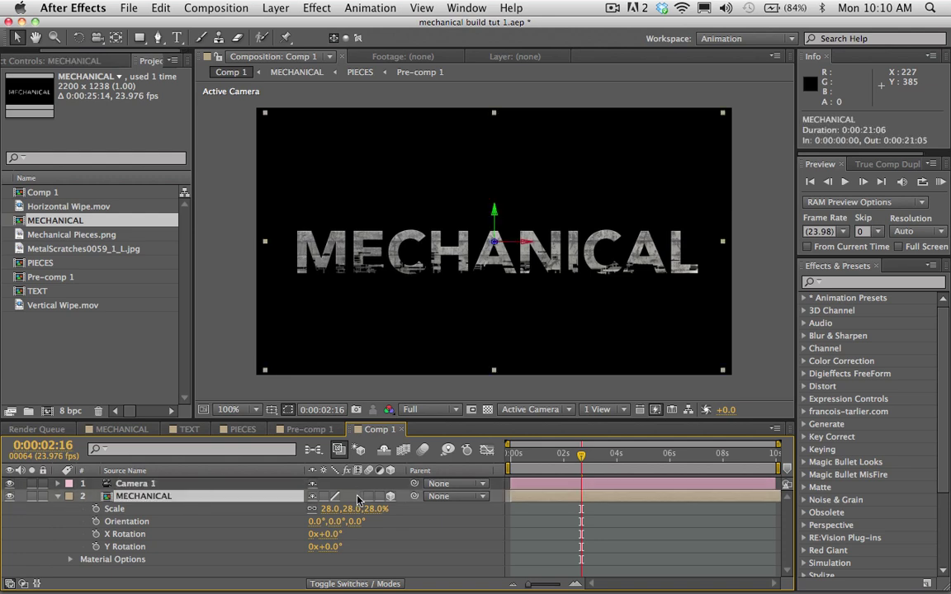
pyautogui.moveTo(332, 509); pyautogui.dragTo(328, 510)
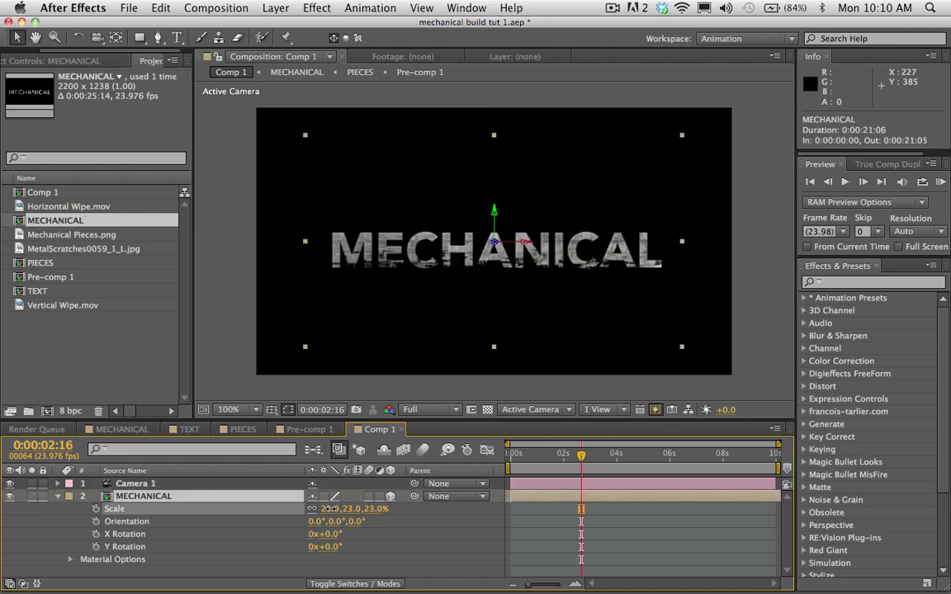
# - Keyframe Camera 1's Position at 0:00:00:00, add a keyframe at 0:00:08:00 with Z at -422.2, and scrub through the push-in
pyautogui.click(132, 484)
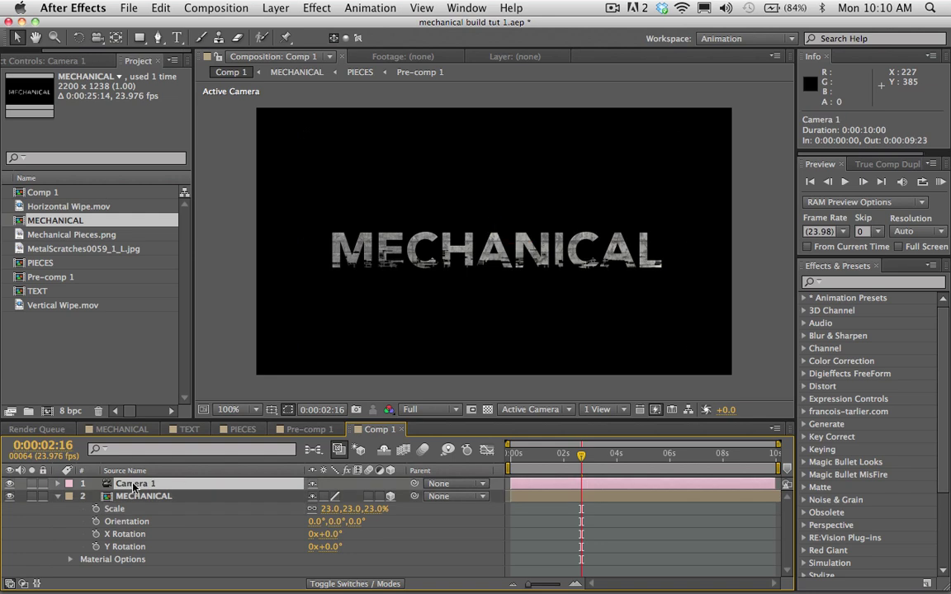
pyautogui.press('Home')
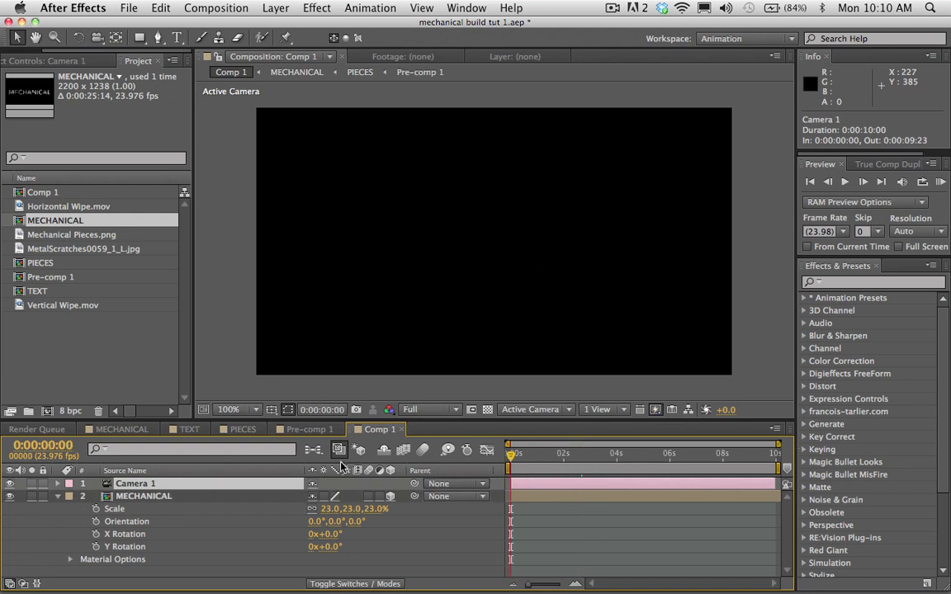
pyautogui.press('p')
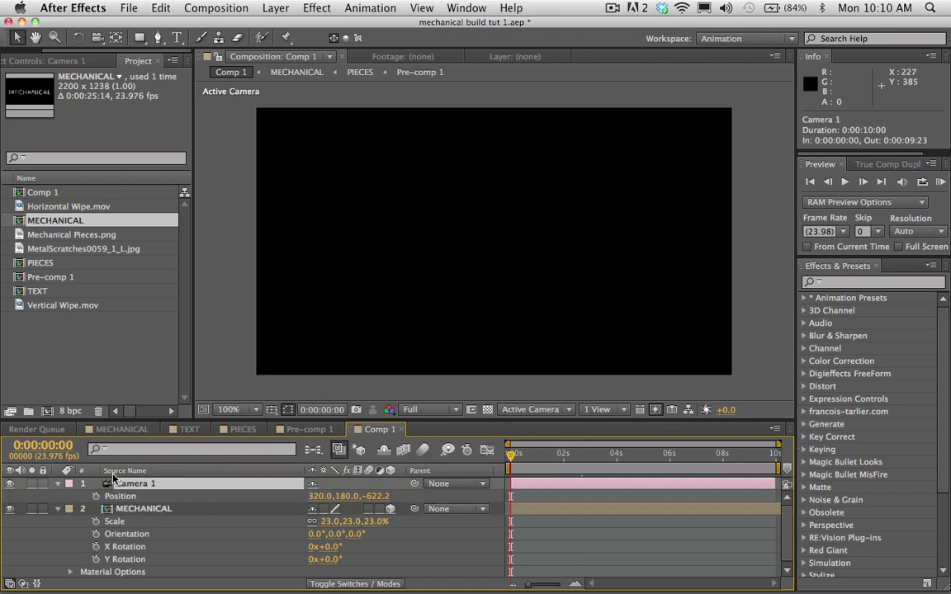
pyautogui.click(96, 496)
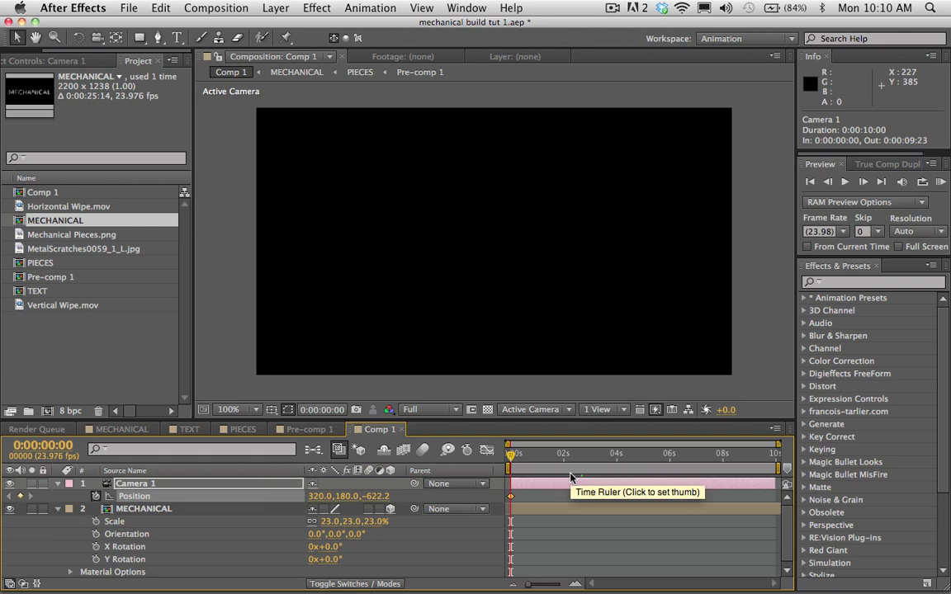
pyautogui.click(575, 455)
pyautogui.moveTo(584, 456); pyautogui.dragTo(723, 469)
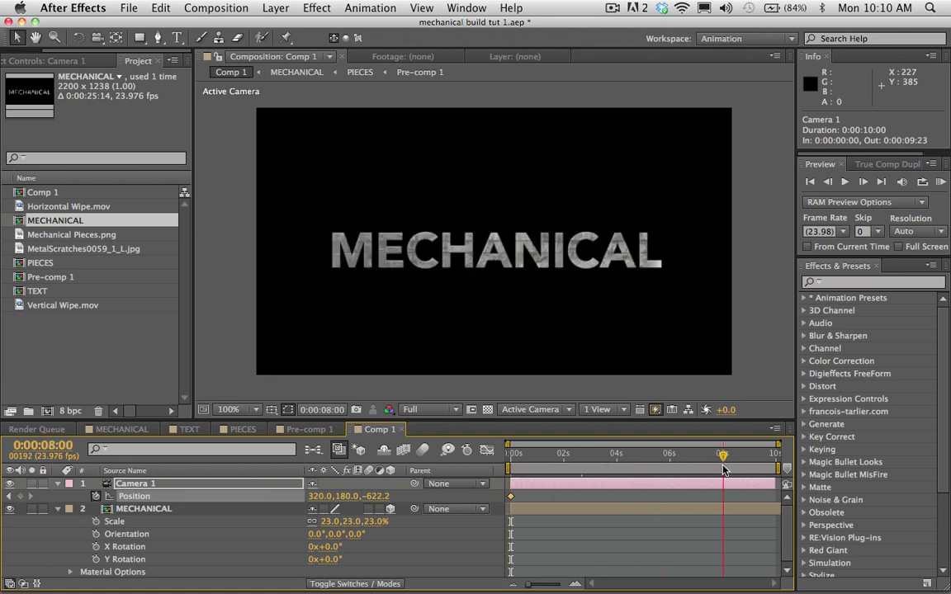
pyautogui.moveTo(380, 501); pyautogui.dragTo(499, 464)
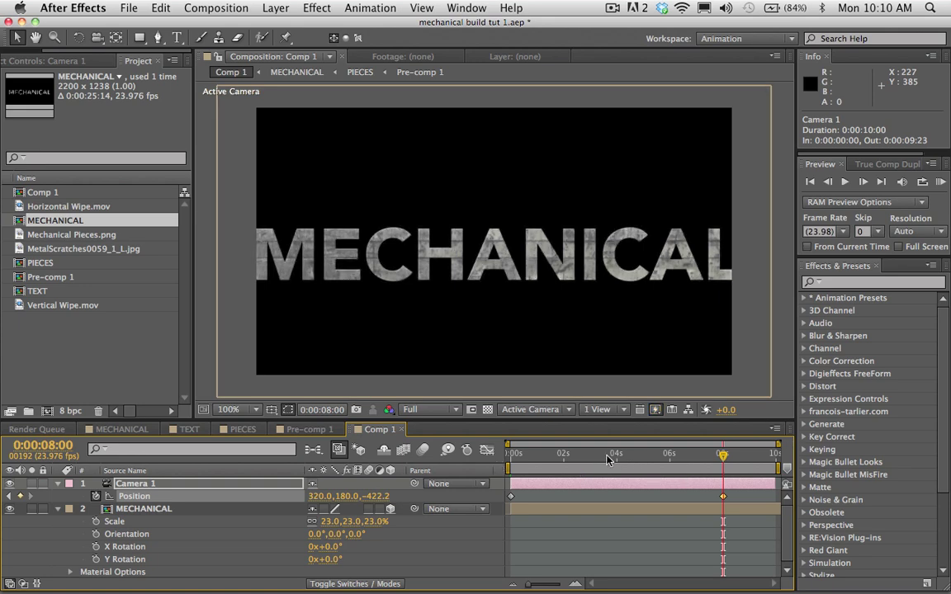
pyautogui.moveTo(522, 459); pyautogui.dragTo(604, 459)
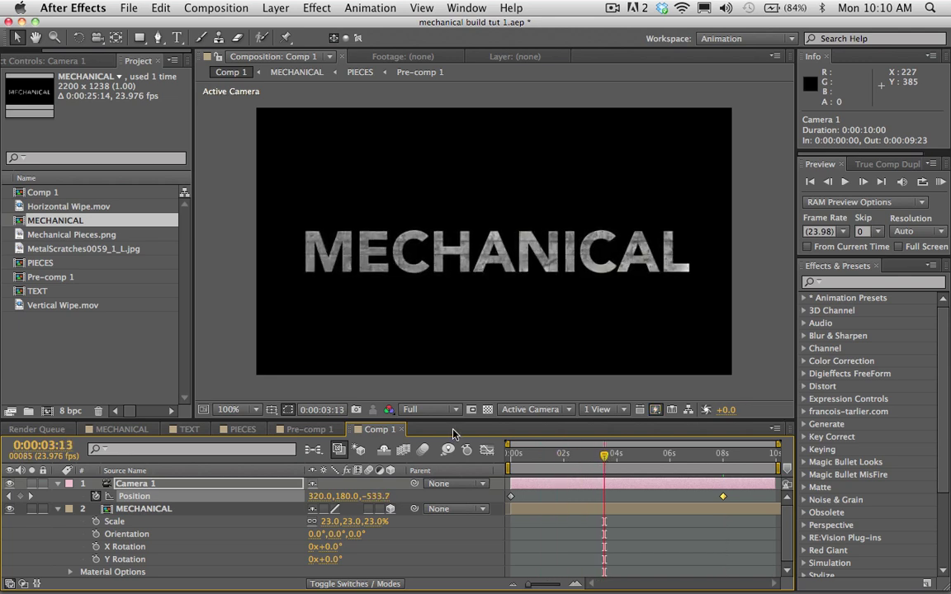
# - Add the expression wiggle(.5,.5) to Camera 1's Orientation property
pyautogui.click(57, 483)
pyautogui.click(57, 483)
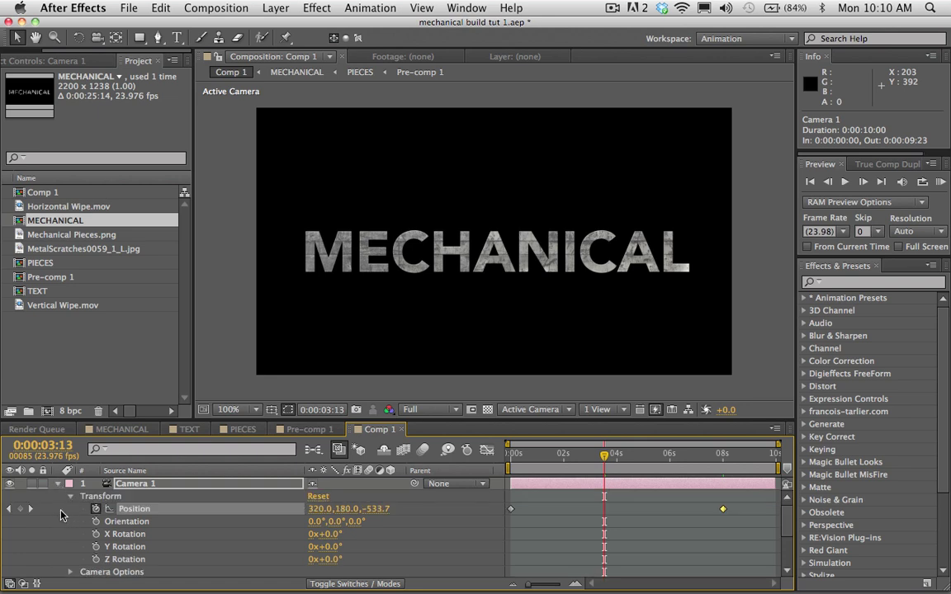
pyautogui.click(62, 513)
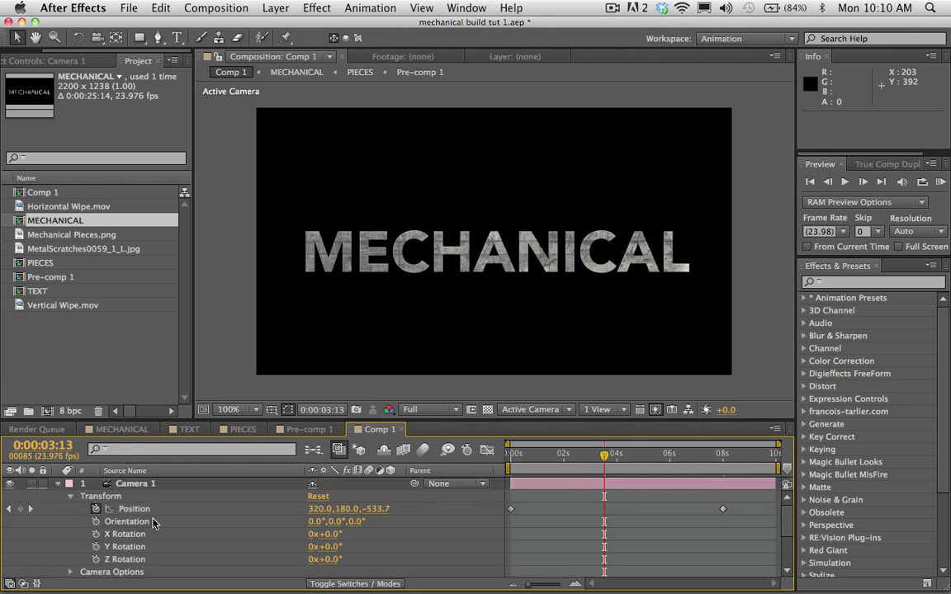
pyautogui.keyDown('alt'); pyautogui.click(99, 525); pyautogui.keyUp('alt')
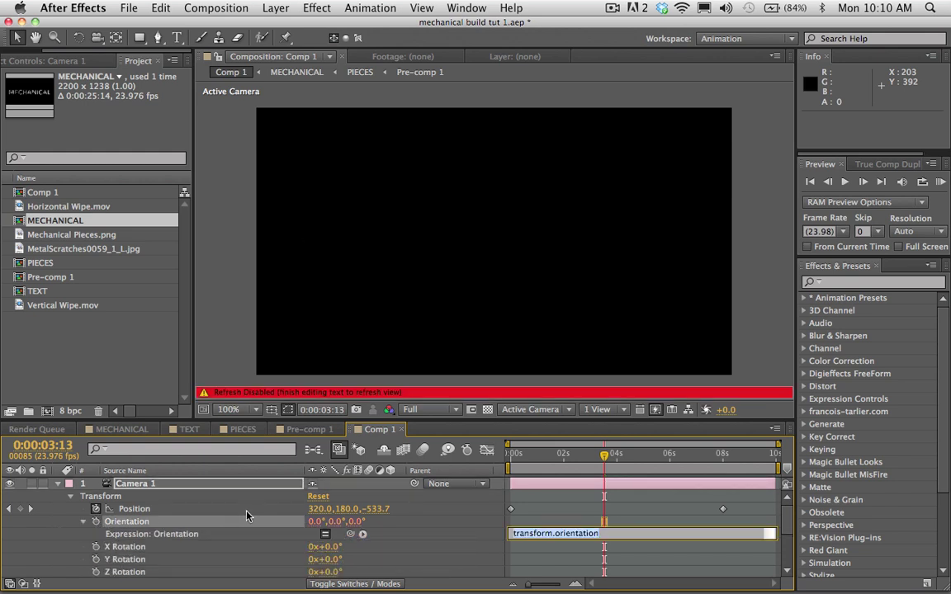
pyautogui.write('wiggle(.5,.5')
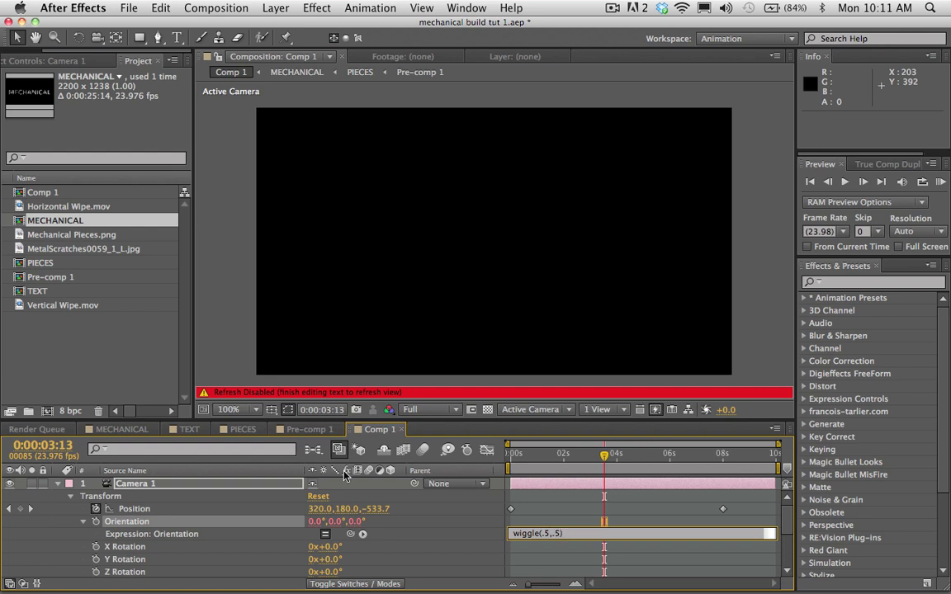
pyautogui.click(544, 500)
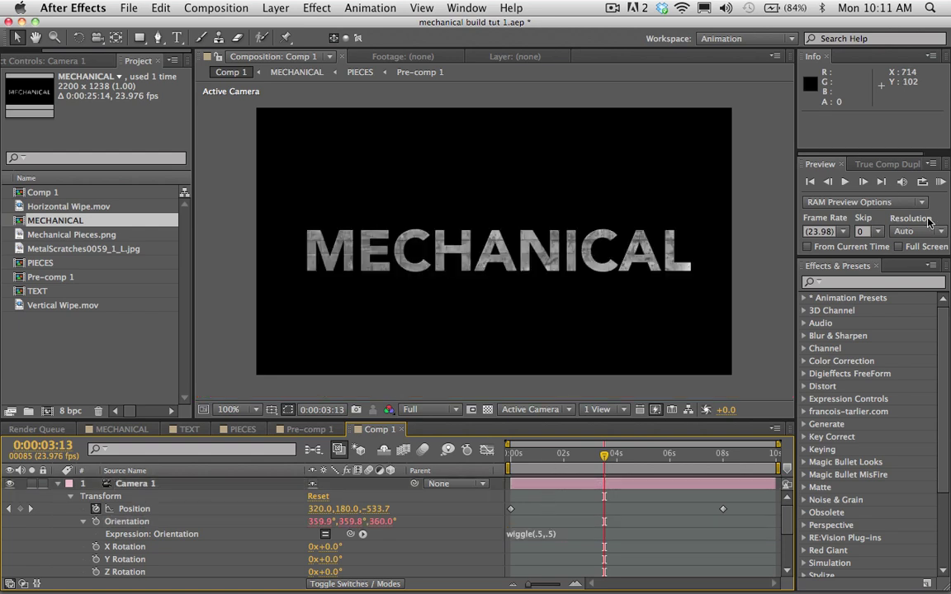
# - RAM preview the text reveal with the camera motion and stop playback to inspect the build around 0:00:02:12
pyautogui.click(941, 182)
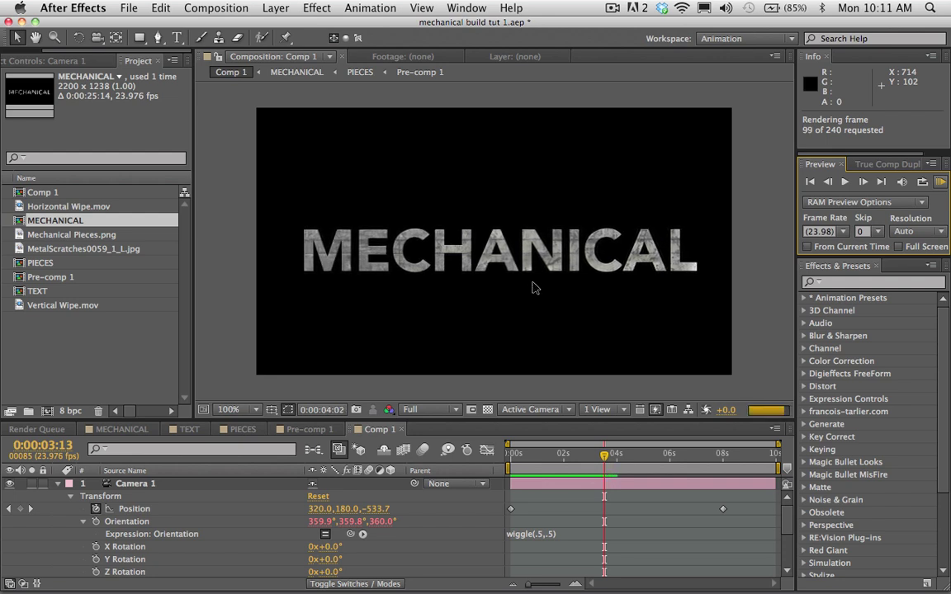
pyautogui.click(941, 205)
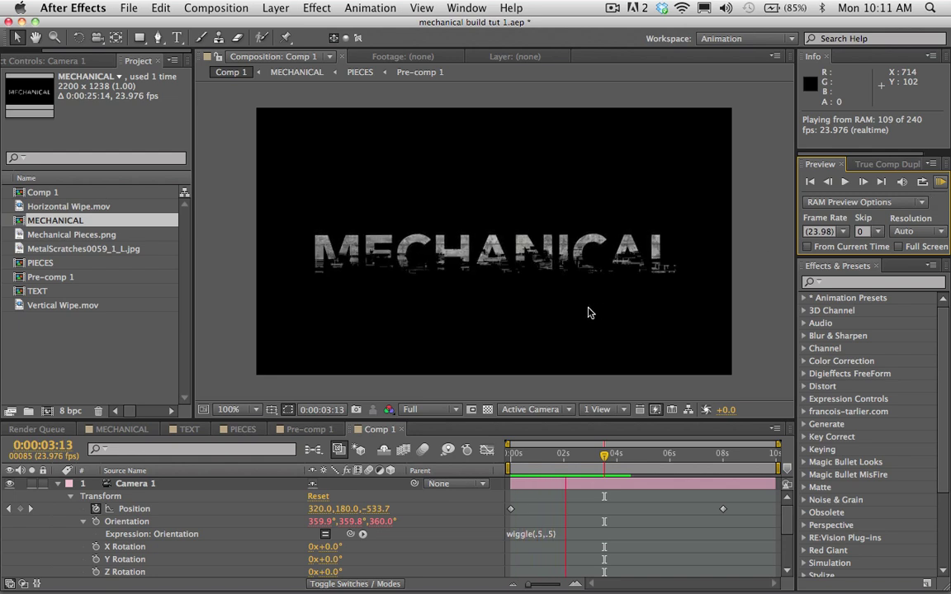
pyautogui.press('space')
pyautogui.moveTo(615, 456); pyautogui.dragTo(569, 450)
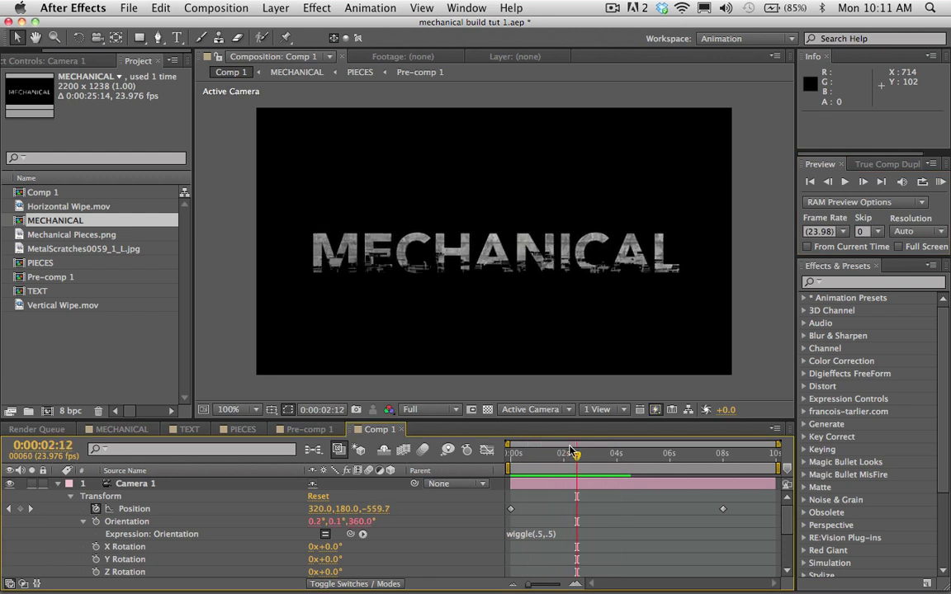
# - Enable time remapping on the MECHANICAL layer and add a Time Remap keyframe at 0:00:02:06
pyautogui.click(58, 484)
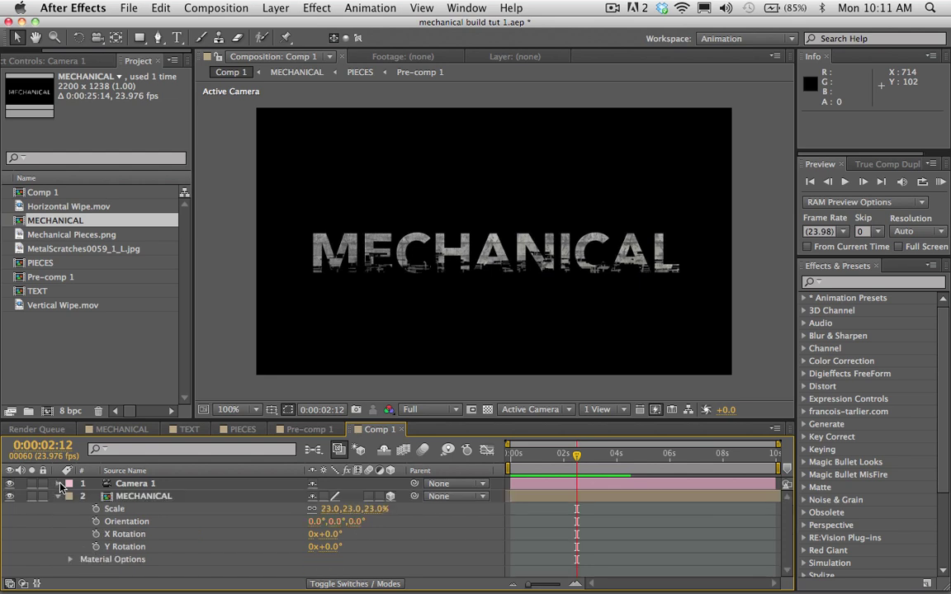
pyautogui.click(152, 498)
pyautogui.moveTo(596, 467); pyautogui.dragTo(571, 459)
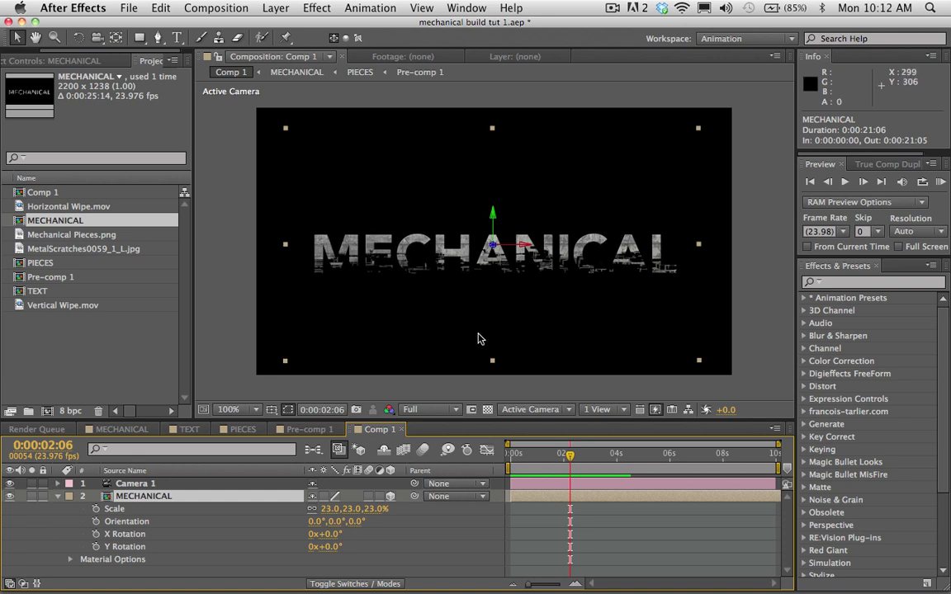
pyautogui.rightClick(139, 500)
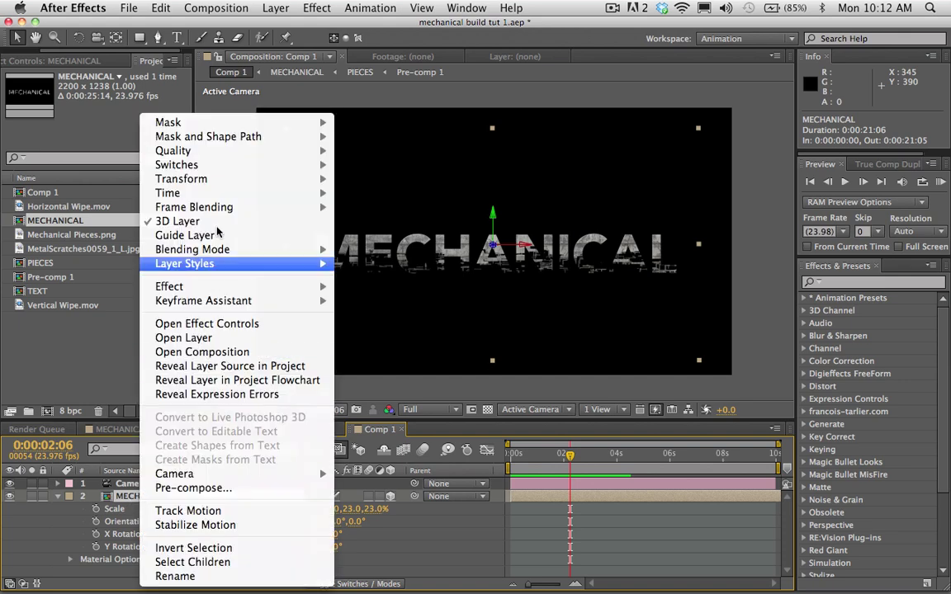
pyautogui.moveTo(313, 193)
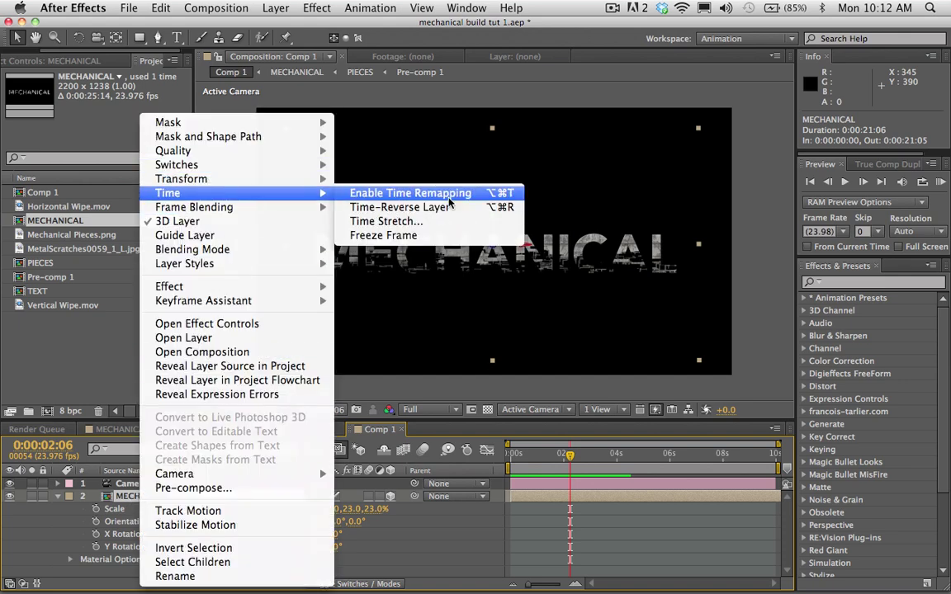
pyautogui.click(445, 194)
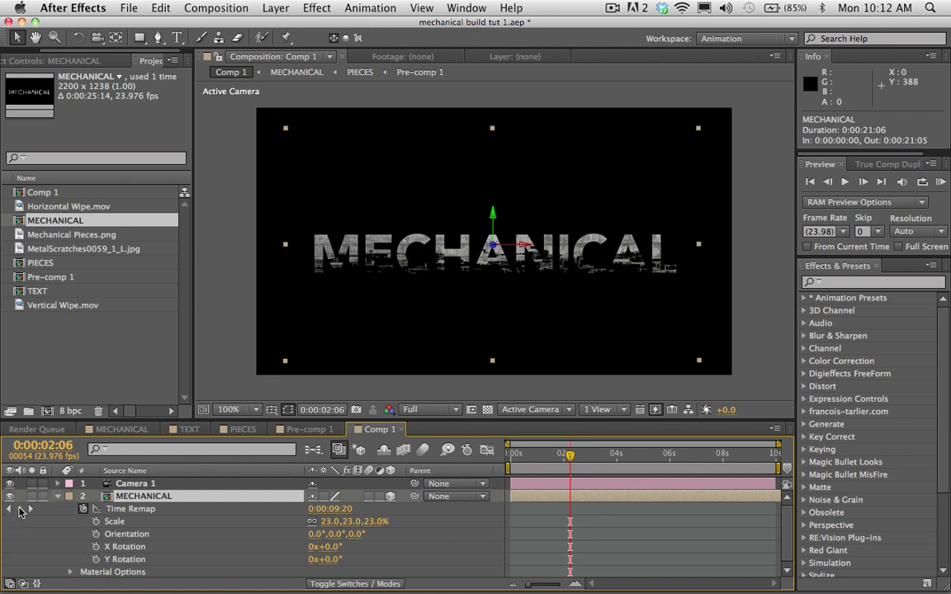
pyautogui.click(19, 509)
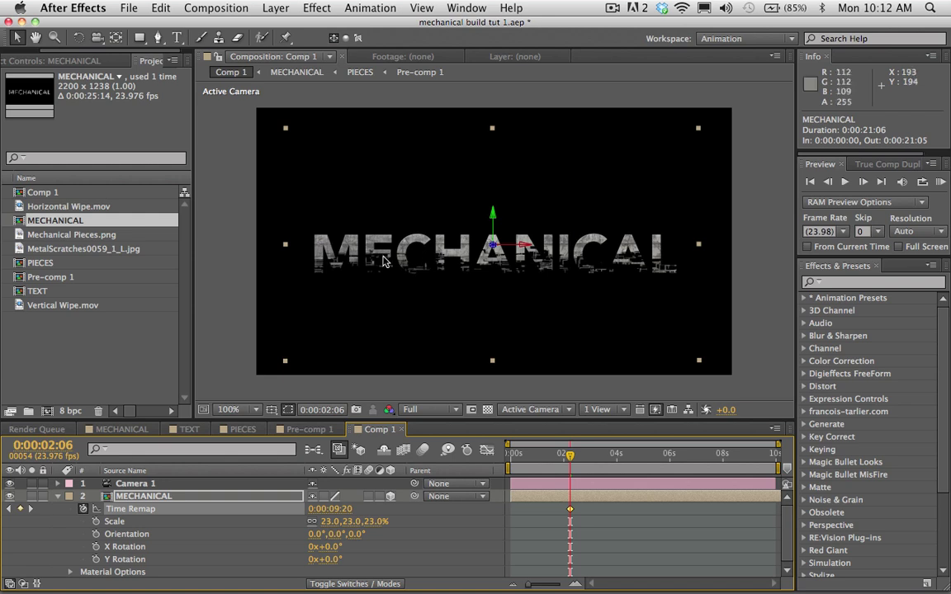
# - Add another Time Remap keyframe to the MECHANICAL layer at 0:00:00:00
pyautogui.click(529, 463)
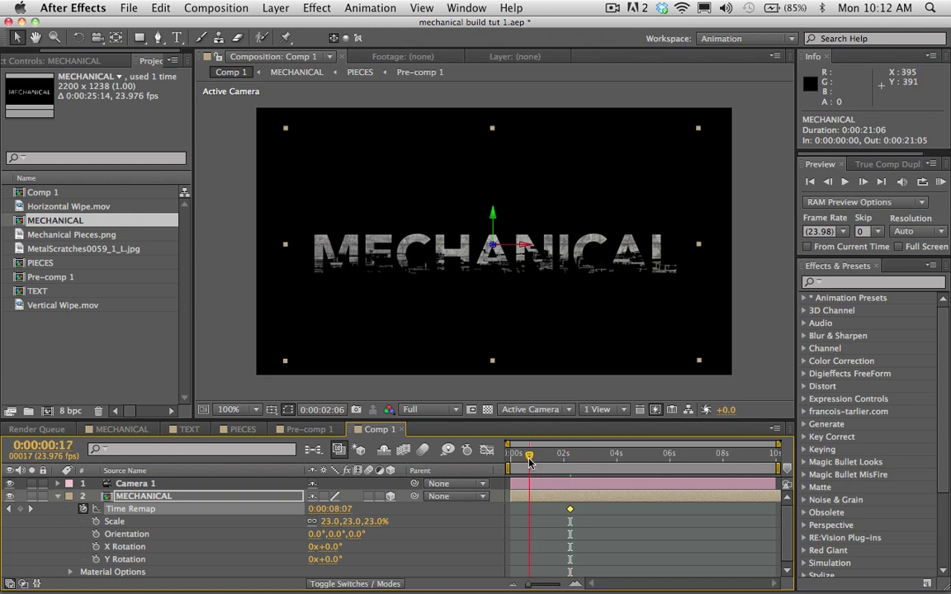
pyautogui.press('Home')
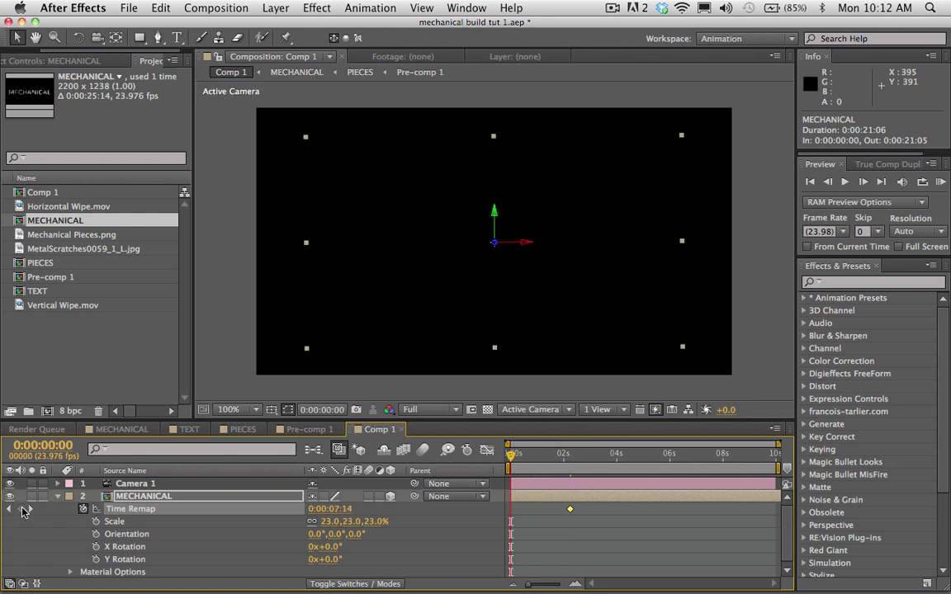
pyautogui.click(20, 511)
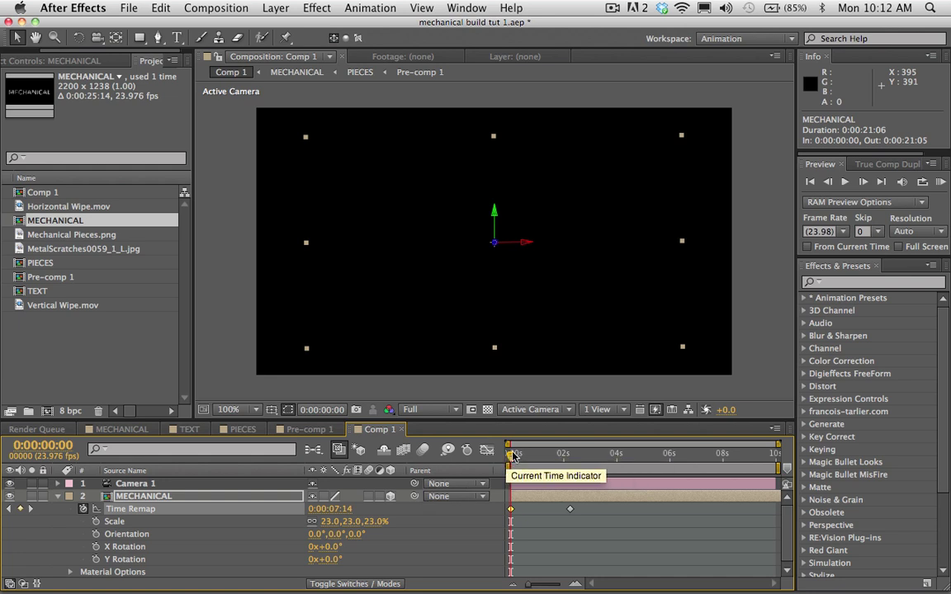
# - Move the first Time Remap keyframe to 0:00:01:14 and start the work area at that time
pyautogui.moveTo(514, 455); pyautogui.dragTo(553, 457)
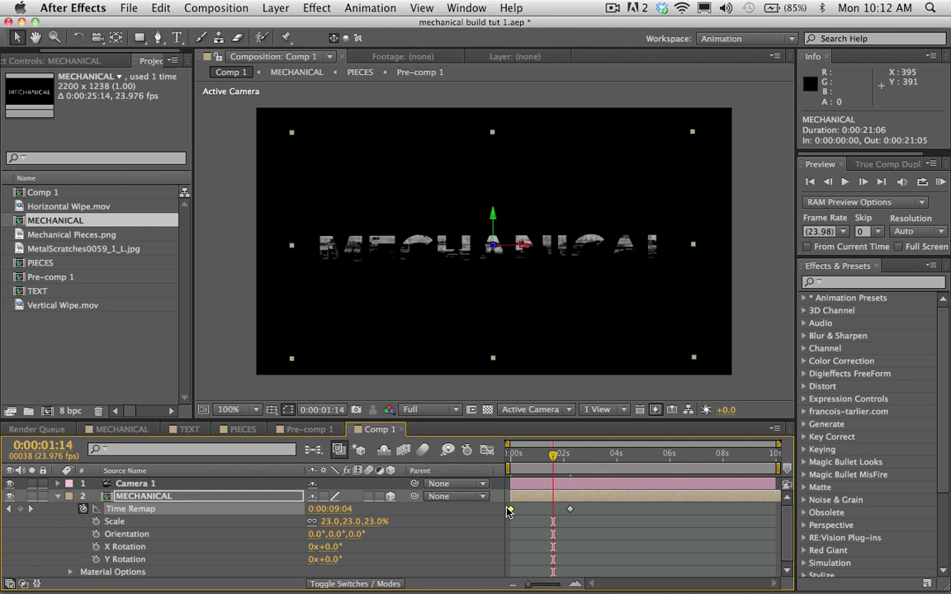
pyautogui.moveTo(511, 509); pyautogui.dragTo(551, 513)
pyautogui.press('=')
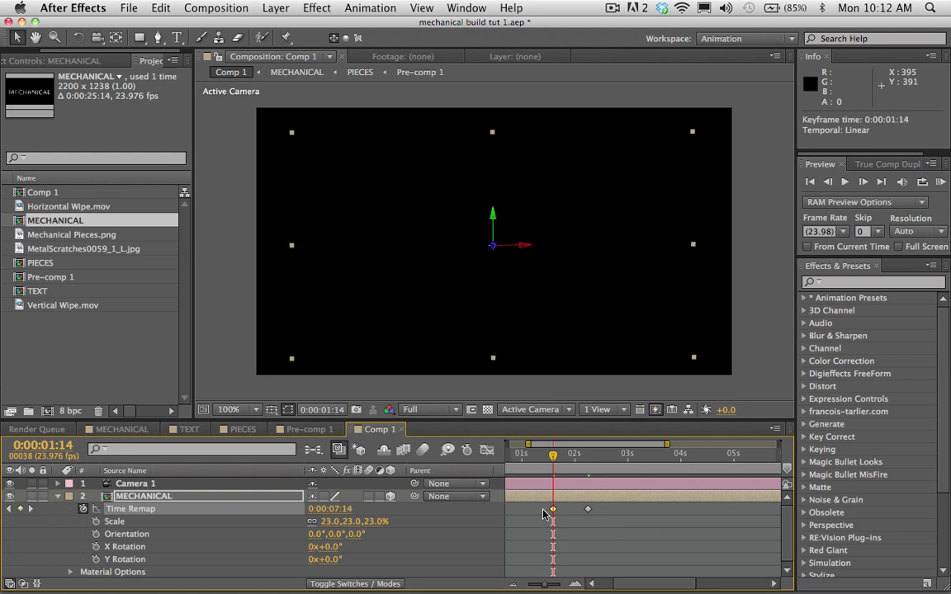
pyautogui.press('b')
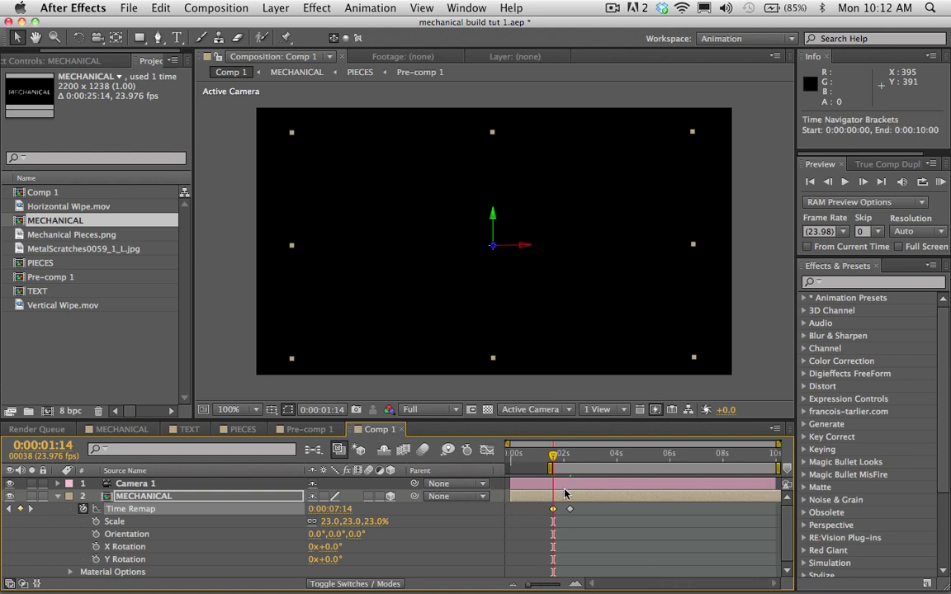
pyautogui.rightClick(588, 512)
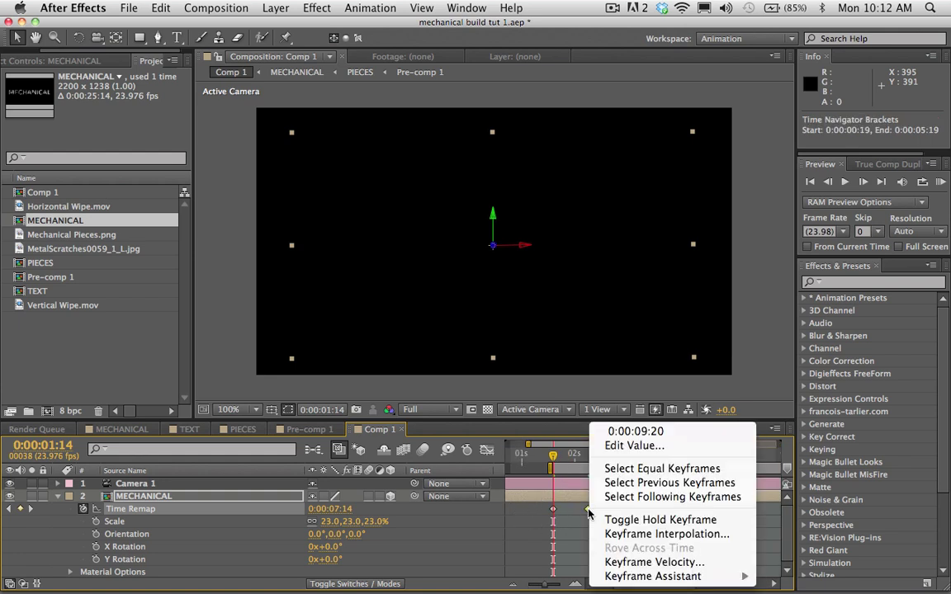
pyautogui.moveTo(633, 580)
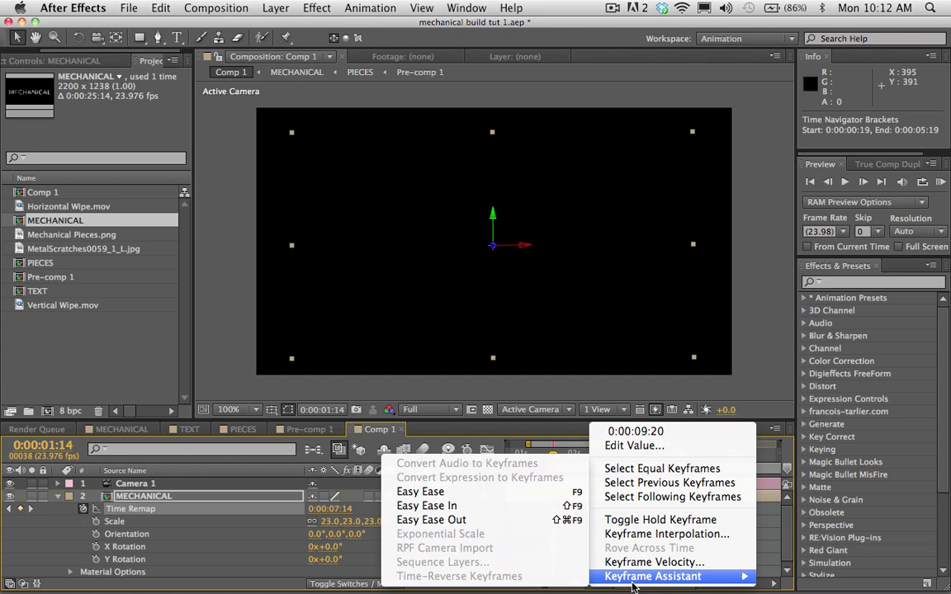
pyautogui.click(541, 435)
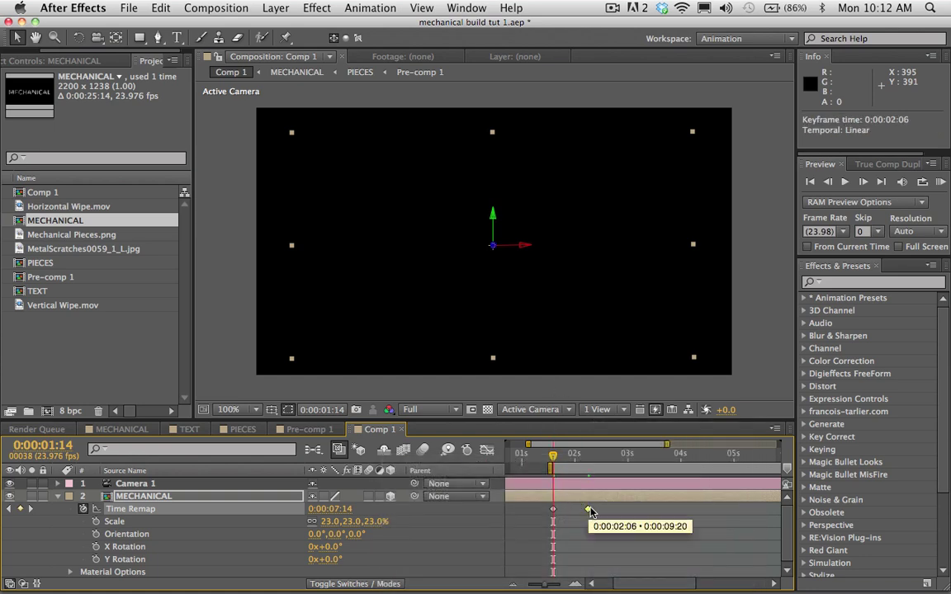
# - Apply Easy Ease In to the MECHANICAL layer's Time Remap keyframe at 0:00:02:06 and RAM preview the sped-up reveal
pyautogui.rightClick(588, 510)
pyautogui.moveTo(620, 577)
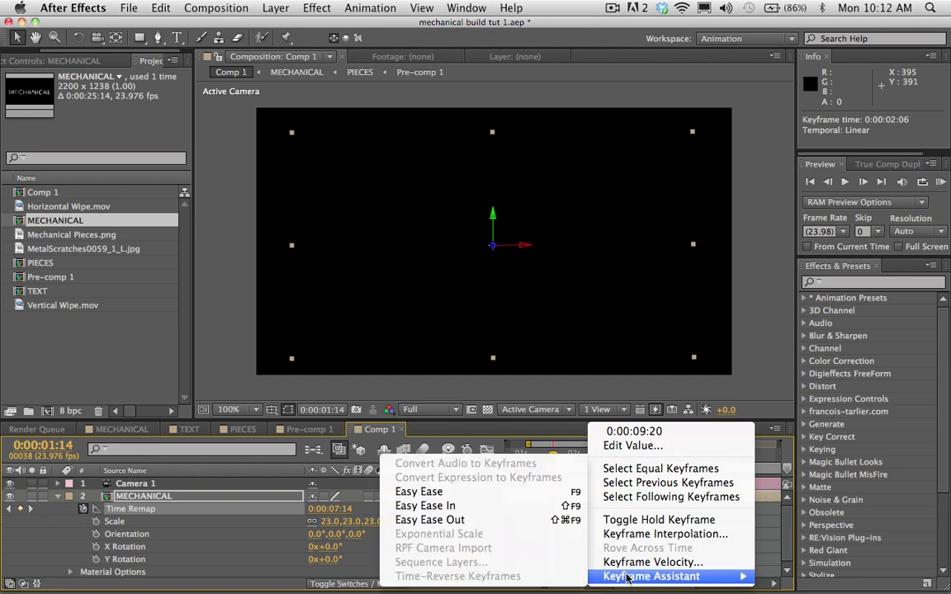
pyautogui.click(443, 505)
pyautogui.click(564, 456)
pyautogui.moveTo(564, 457); pyautogui.dragTo(579, 469)
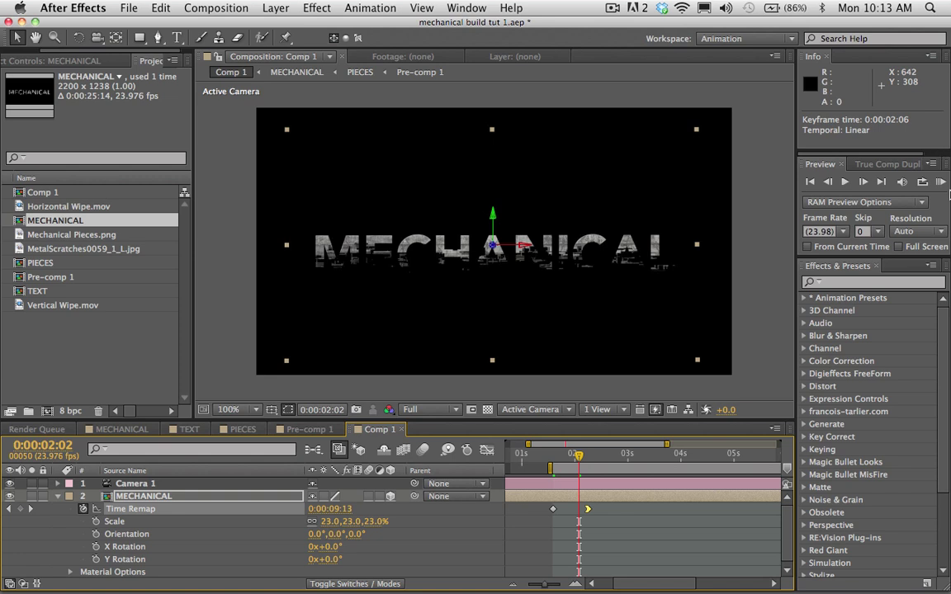
pyautogui.click(942, 183)
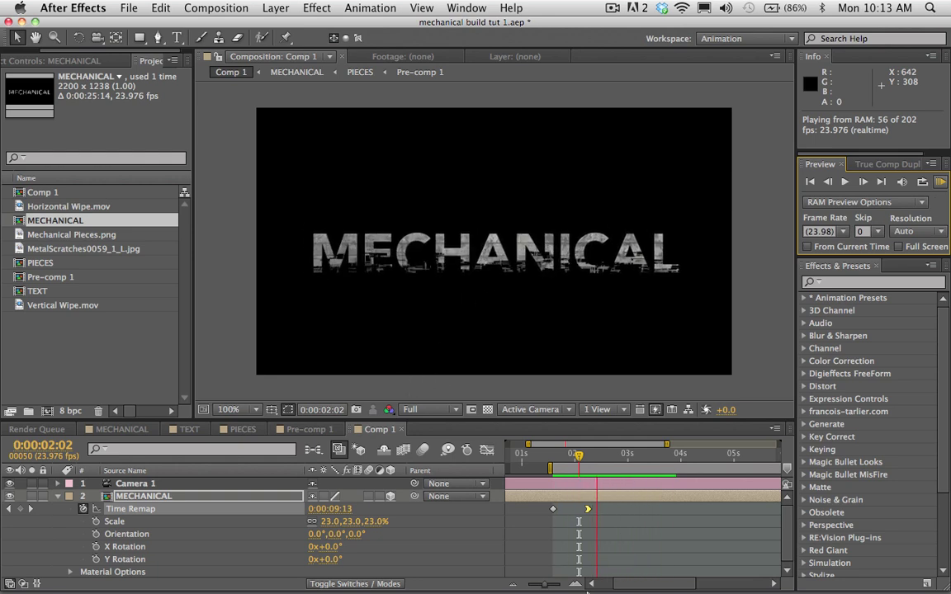
# - Add a Position keyframe to the MECHANICAL layer at 0:00:03:17 and show all of the layer's keyframed properties
pyautogui.moveTo(549, 585); pyautogui.dragTo(536, 586)
pyautogui.moveTo(637, 465); pyautogui.dragTo(644, 464)
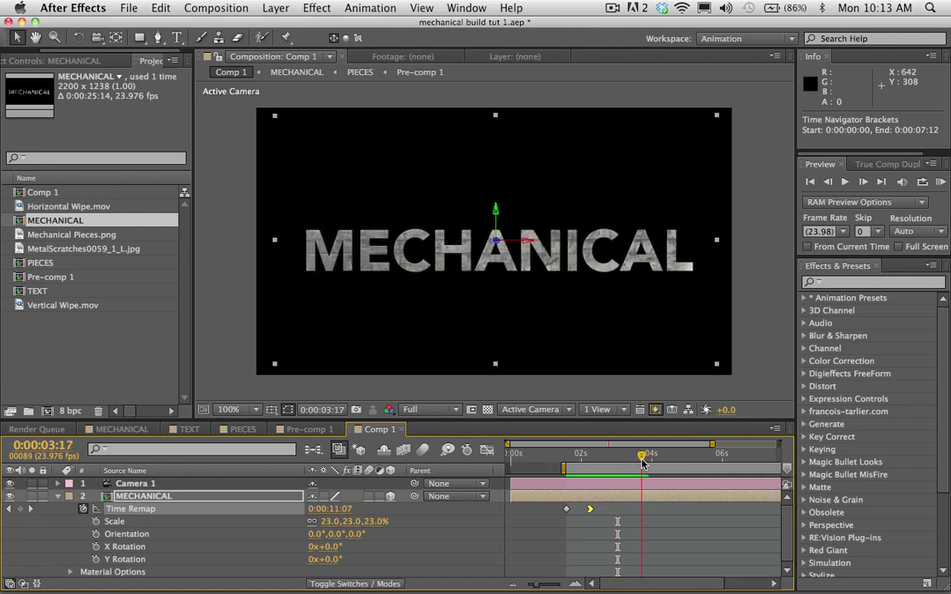
pyautogui.click(134, 499)
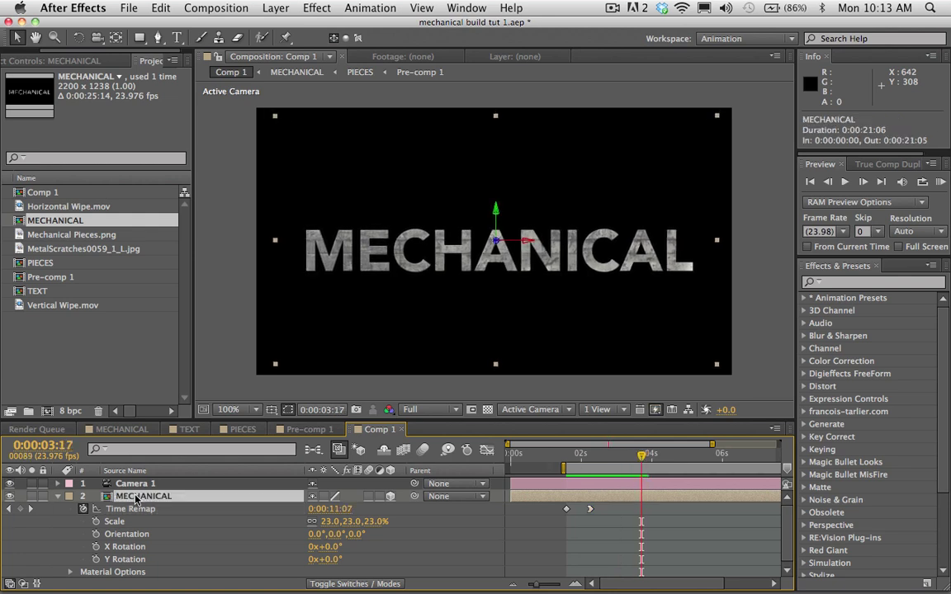
pyautogui.press('p')
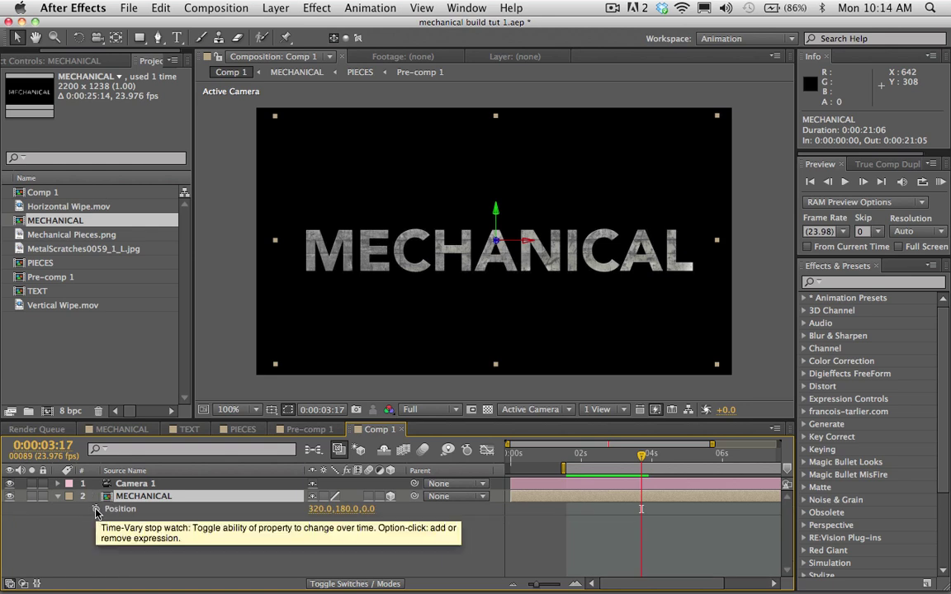
pyautogui.click(95, 509)
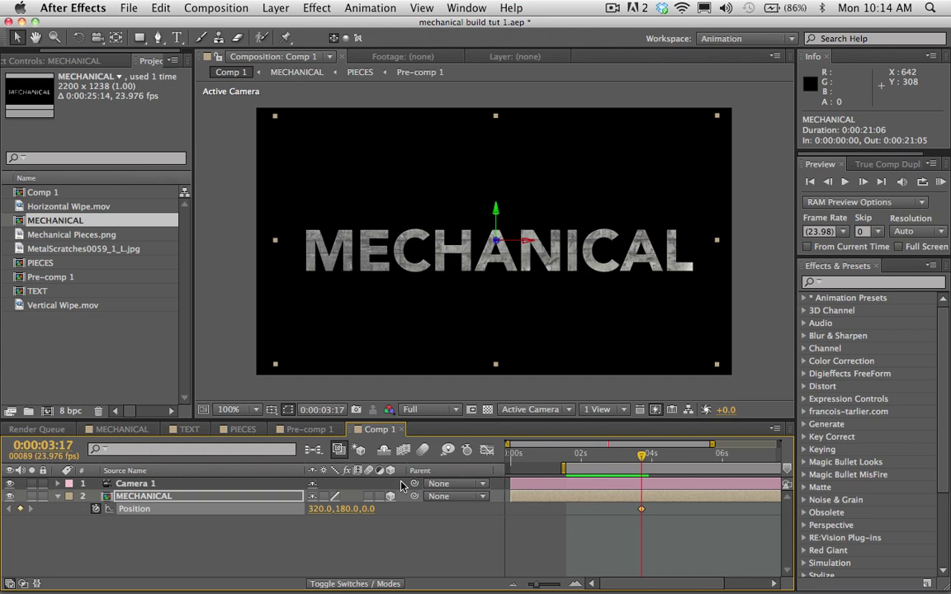
pyautogui.press('u')
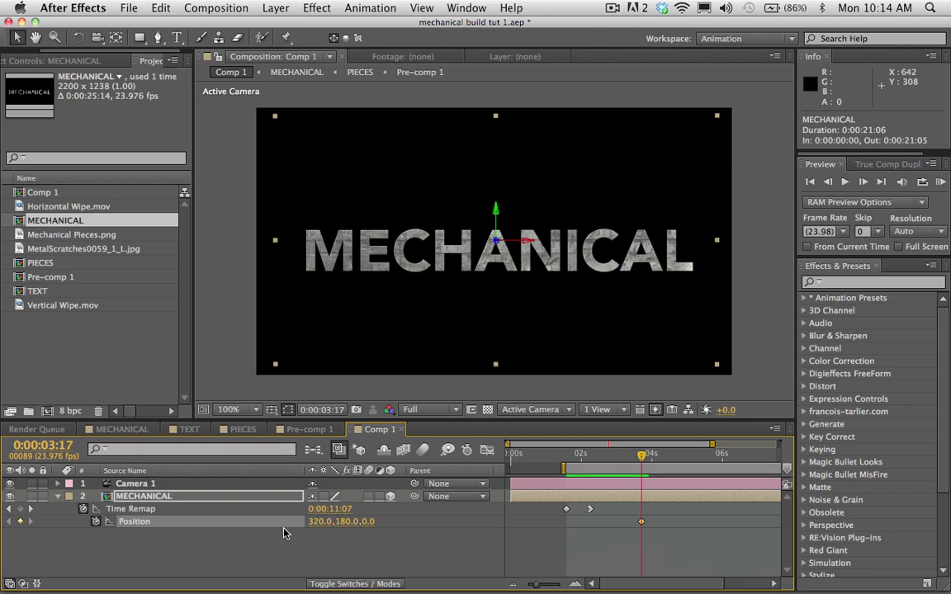
pyautogui.press('u')
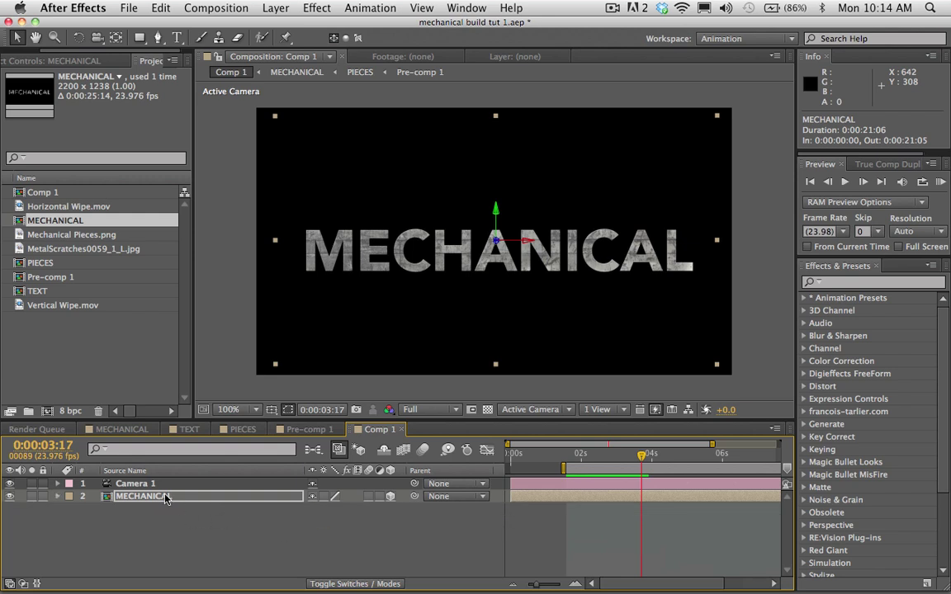
pyautogui.press('u')
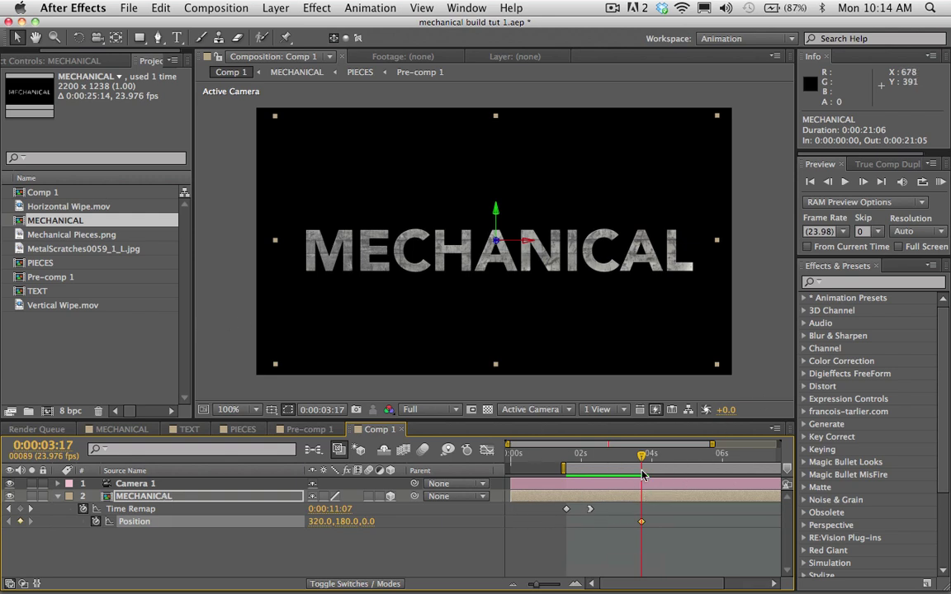
# - Set the MECHANICAL layer's Z position to -565 at 0:00:03:22 so the text flies past the camera
pyautogui.moveTo(646, 457); pyautogui.dragTo(652, 459)
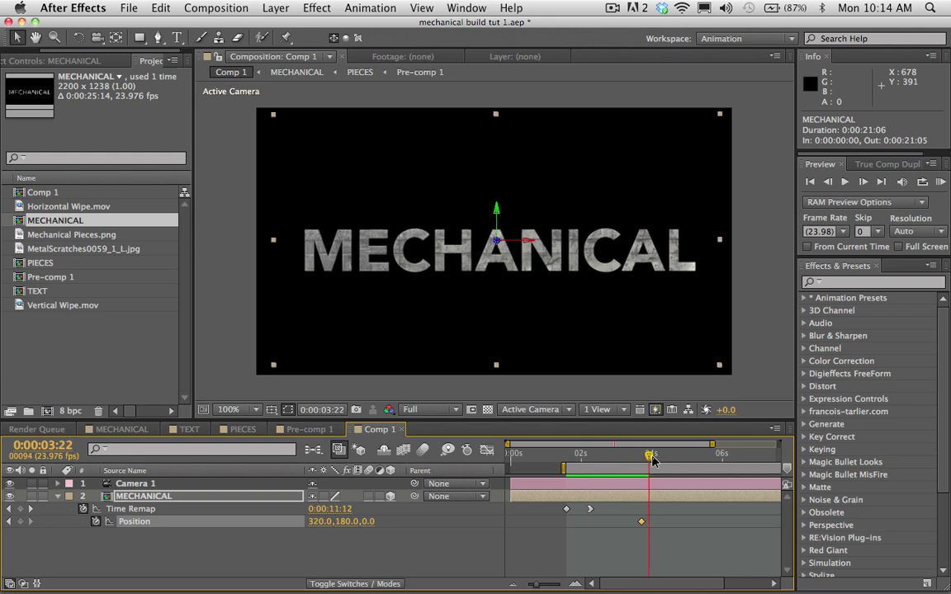
pyautogui.hotkey('alt', 'shift', 'p')
pyautogui.moveTo(368, 522); pyautogui.dragTo(228, 522)
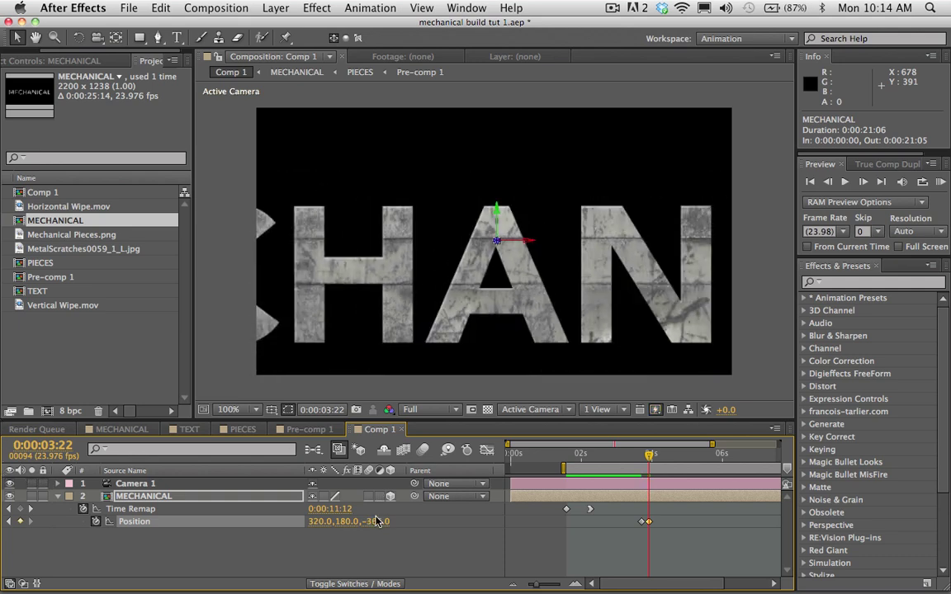
pyautogui.moveTo(118, 435); pyautogui.dragTo(203, 500)
pyautogui.press('=')
pyautogui.press('=')
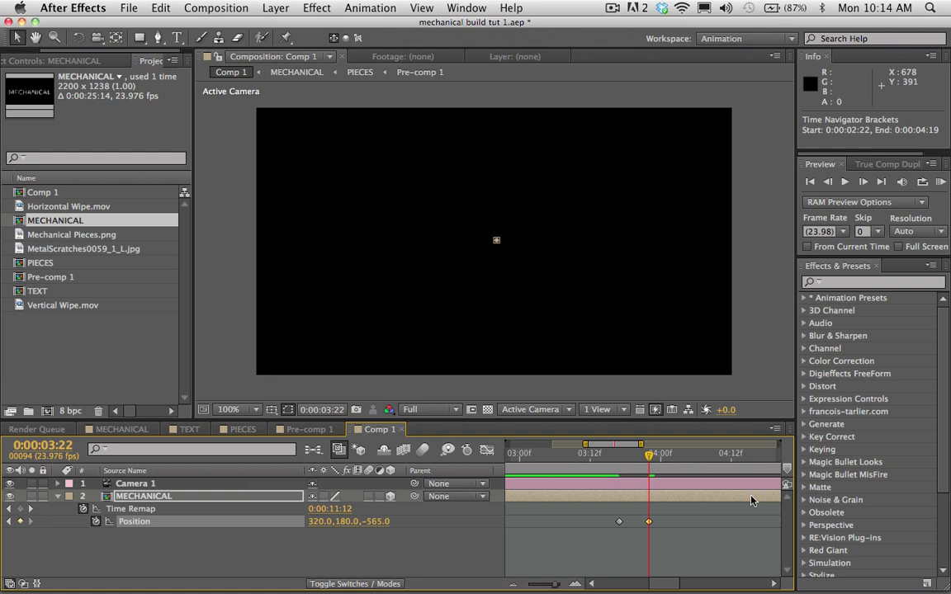
# - Apply Easy Ease to the Position keyframe at 0:00:03:17 and enable motion blur for the MECHANICAL layer and the composition
pyautogui.moveTo(610, 455); pyautogui.dragTo(631, 456)
pyautogui.moveTo(603, 515); pyautogui.dragTo(623, 537)
pyautogui.moveTo(618, 525)
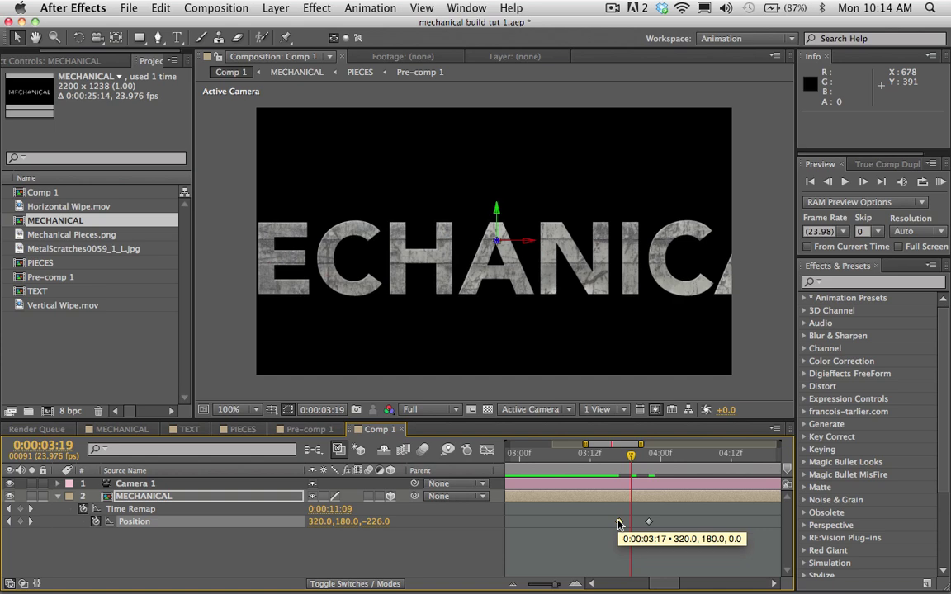
pyautogui.press('Delete')
pyautogui.moveTo(601, 453); pyautogui.dragTo(634, 462)
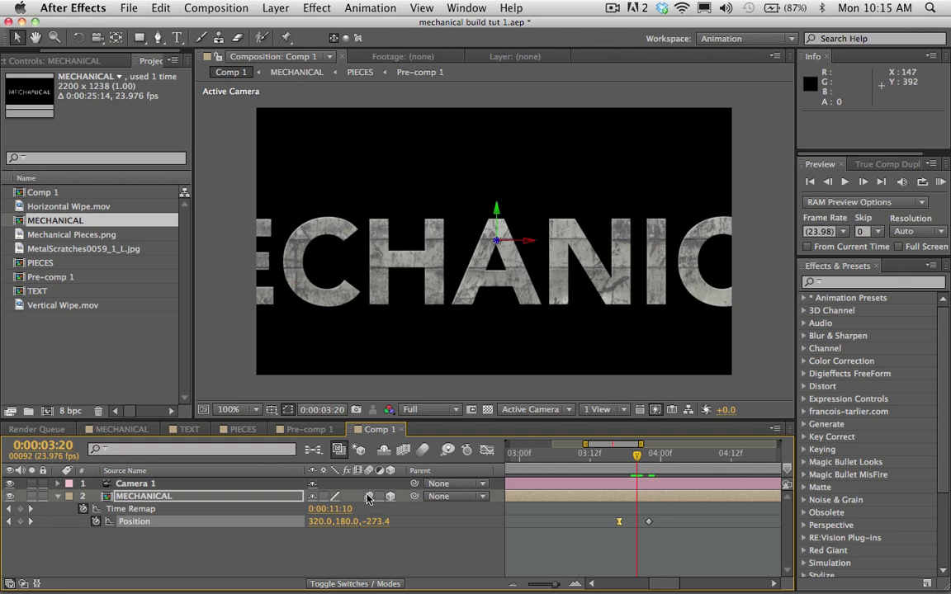
pyautogui.click(422, 451)
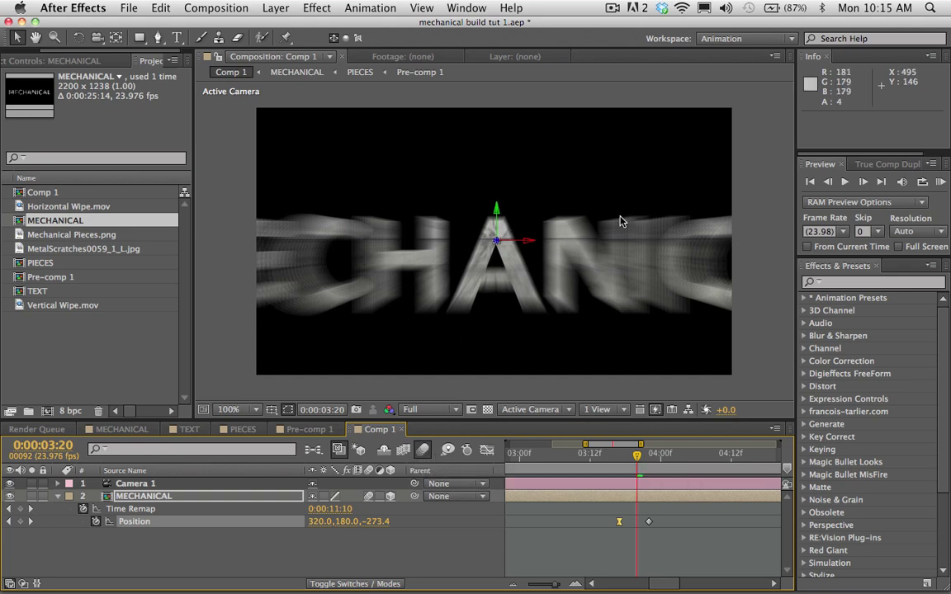
# - End the work area at 0:00:04:02 and RAM preview the reveal with the fly-out
pyautogui.press('-')
pyautogui.press('-')
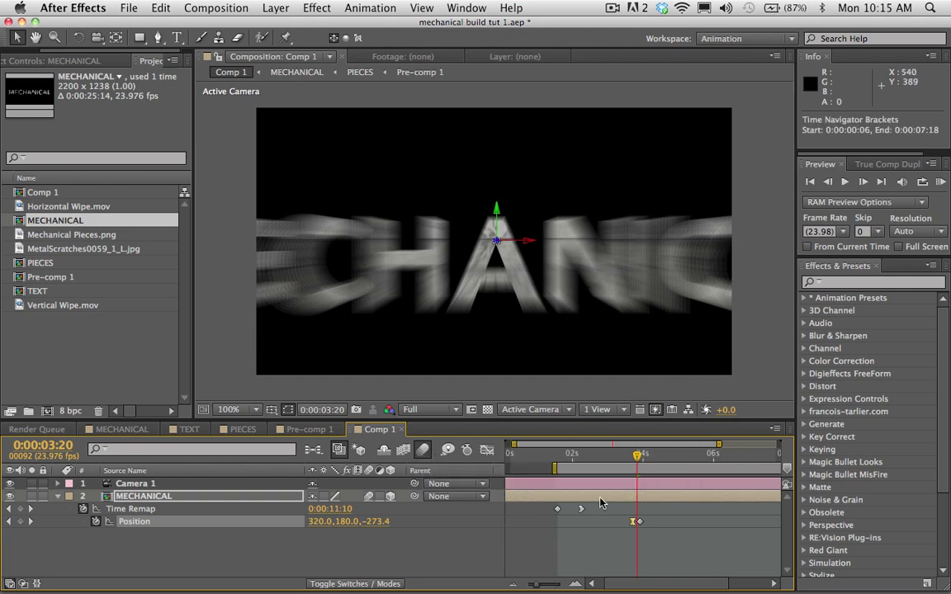
pyautogui.click(640, 460)
pyautogui.click(646, 461)
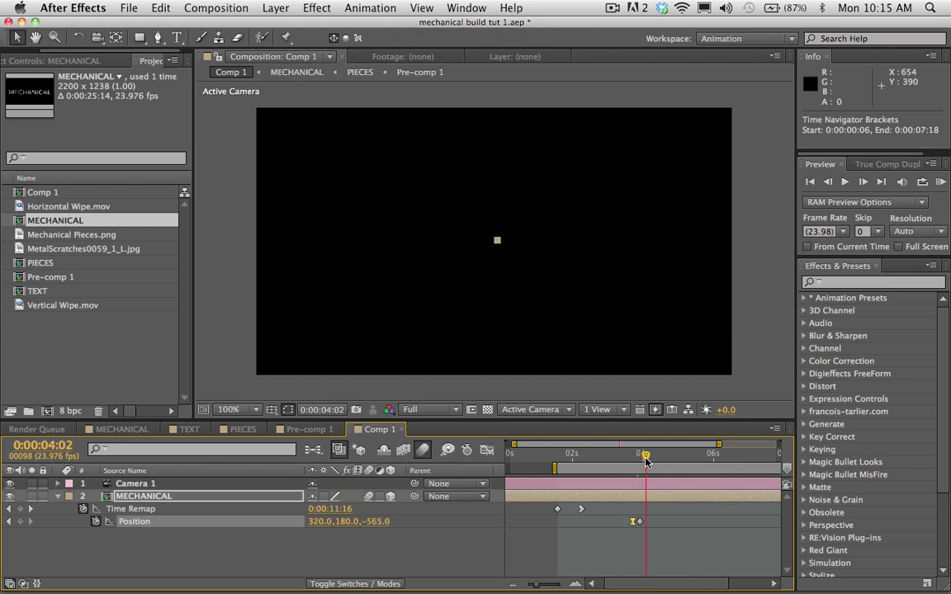
pyautogui.press('n')
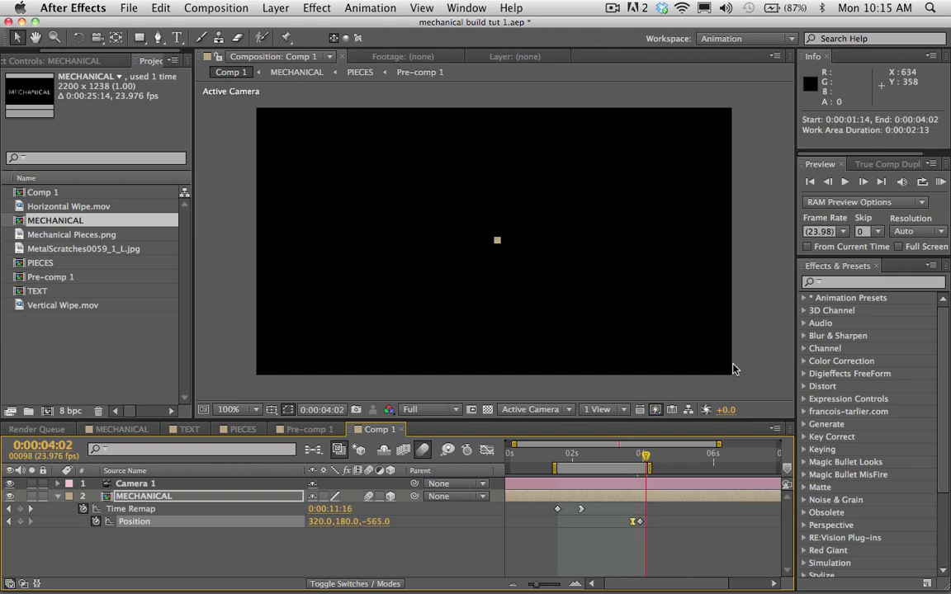
pyautogui.click(938, 182)
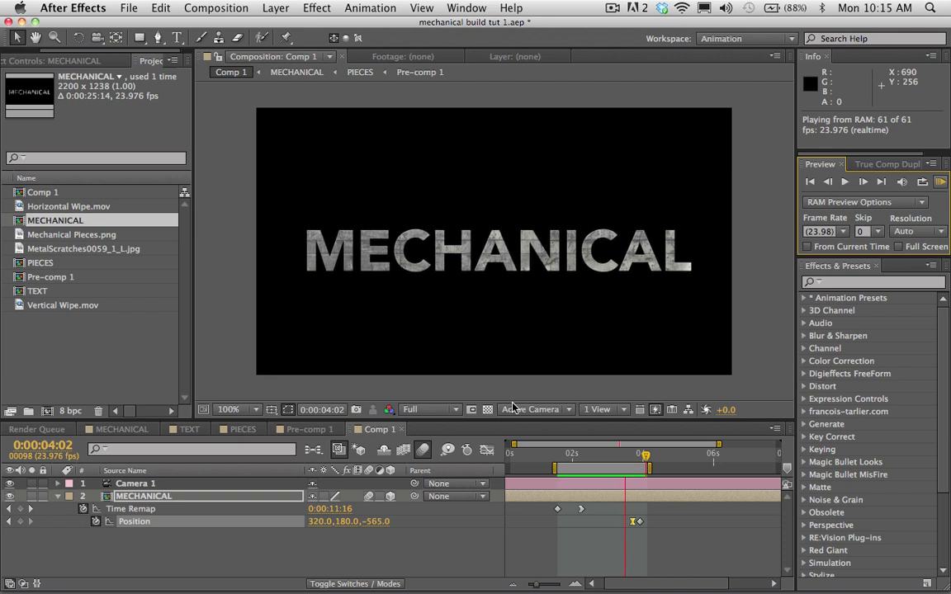
# - At 0:00:02:18, add MetalScratches0059_1_L.jpg to Comp 1 beneath the MECHANICAL layer and make it a 3D layer
pyautogui.moveTo(509, 454); pyautogui.dragTo(599, 456)
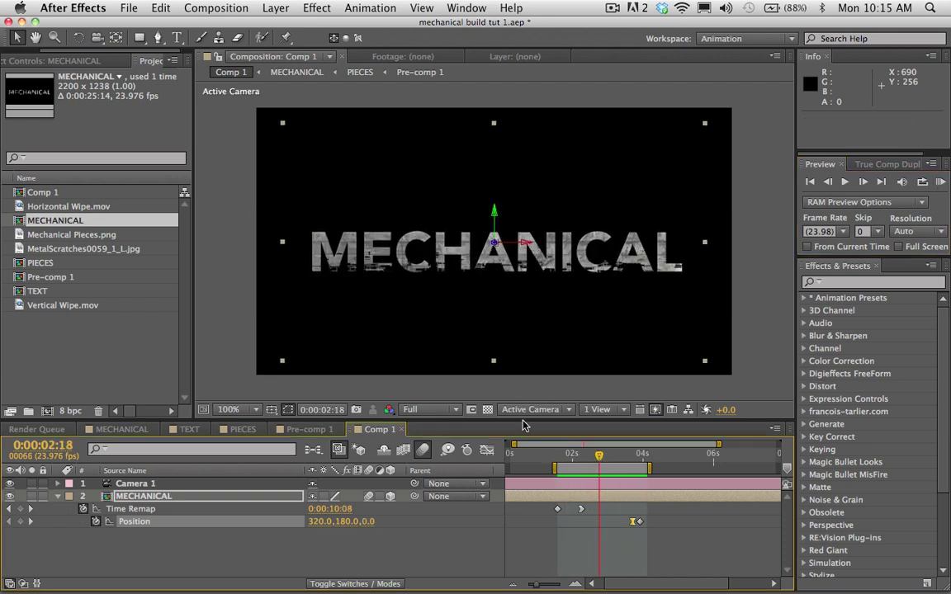
pyautogui.click(49, 367)
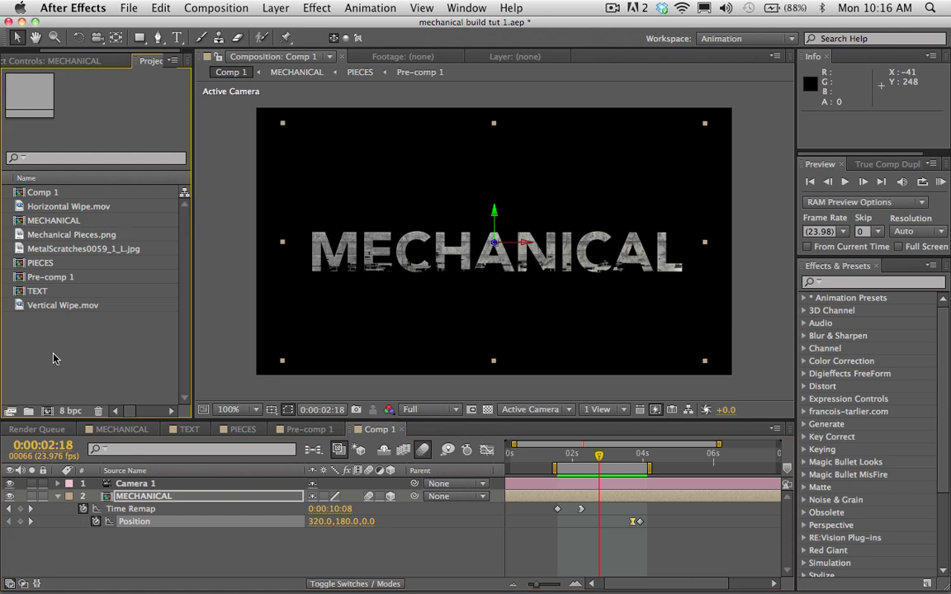
pyautogui.click(60, 248)
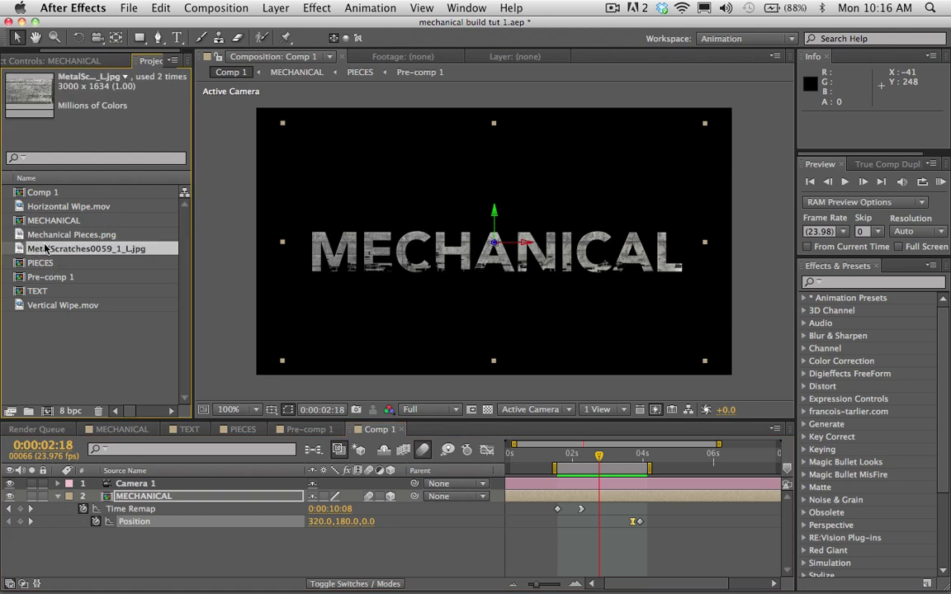
pyautogui.moveTo(45, 250); pyautogui.dragTo(124, 558)
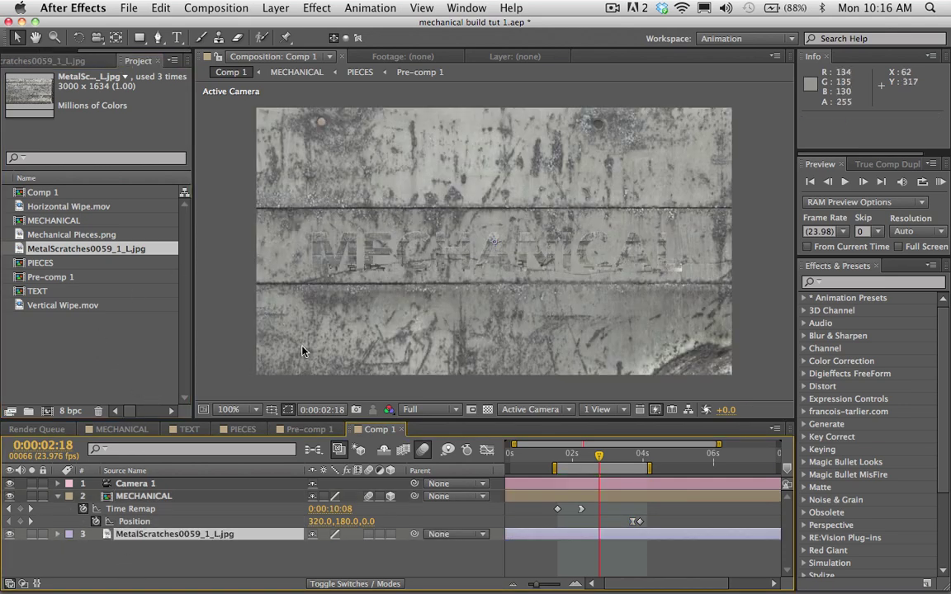
pyautogui.click(390, 535)
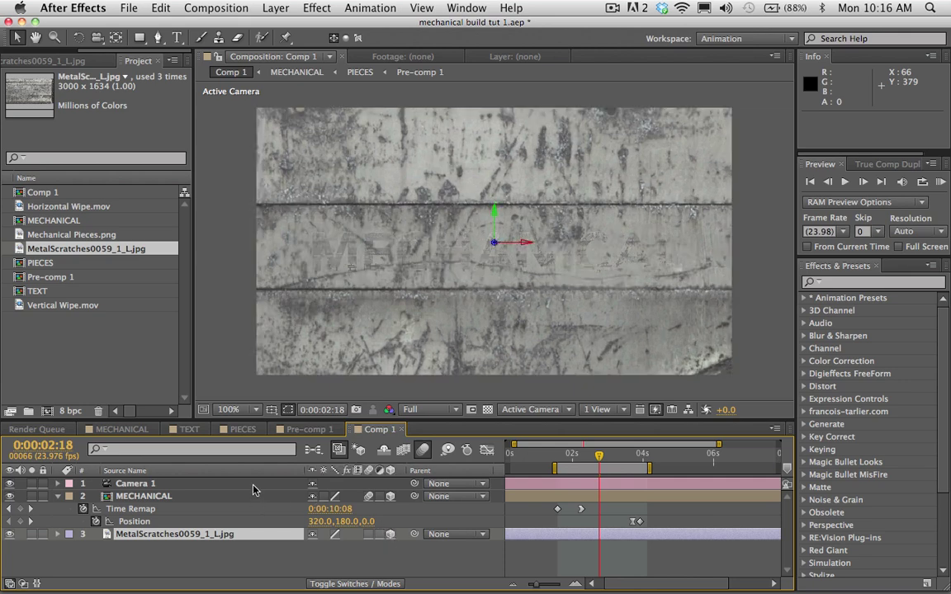
# - Set the MetalScratches0059_1_L.jpg layer's Z position to 1000
pyautogui.press('p')
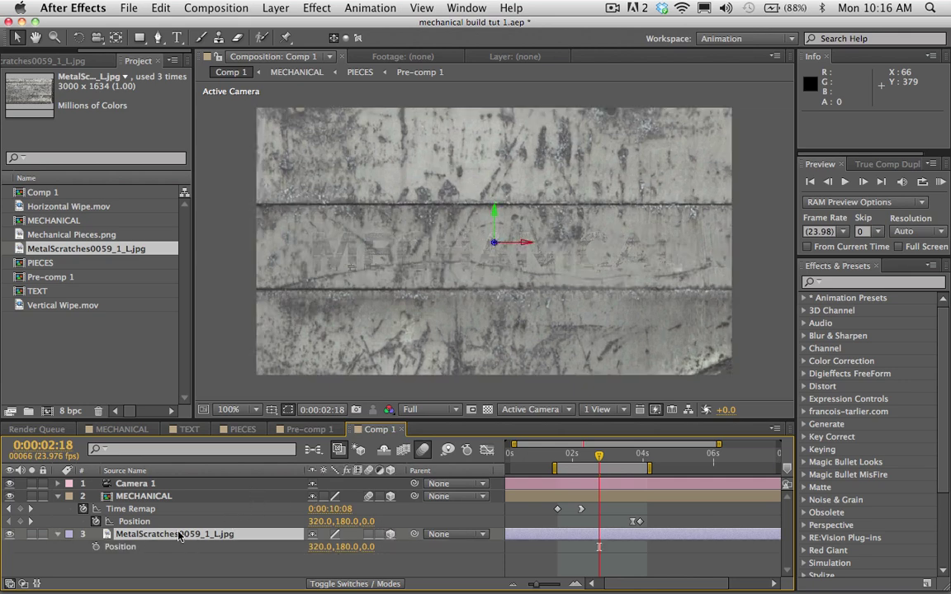
pyautogui.moveTo(366, 547); pyautogui.dragTo(368, 558)
pyautogui.click(371, 547)
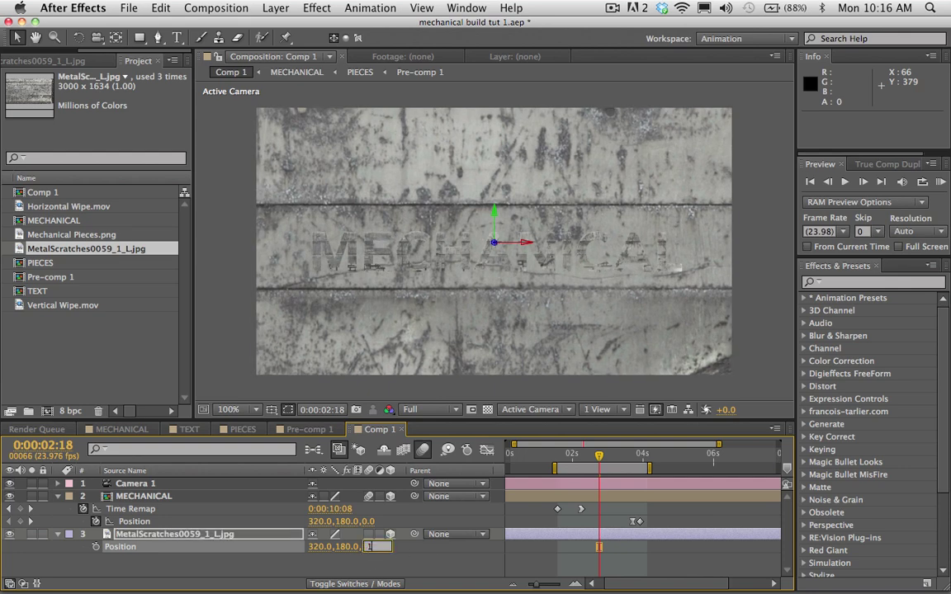
pyautogui.press('Return')
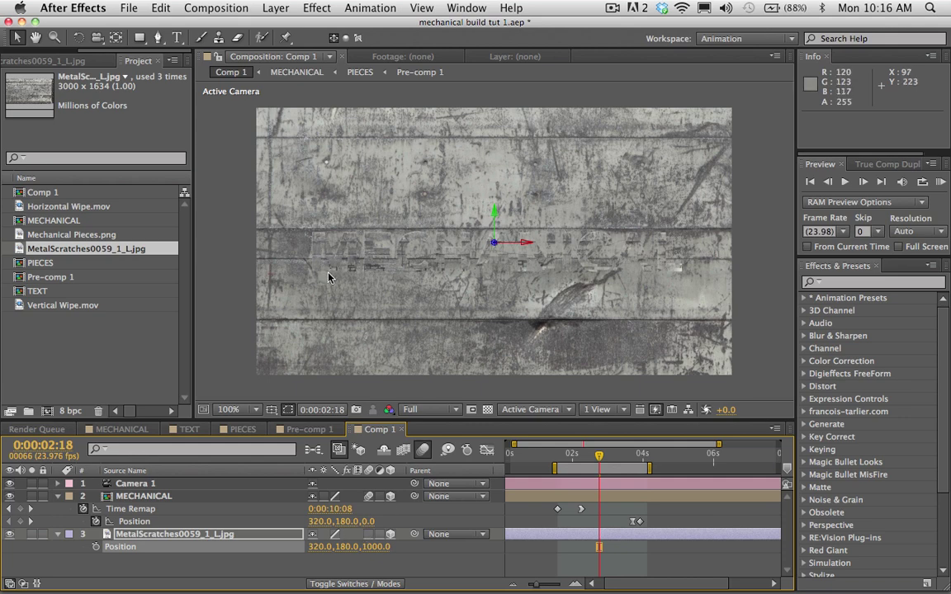
# - Scale the MetalScratches0059_1_L.jpg background layer down to 81%
pyautogui.click(132, 537)
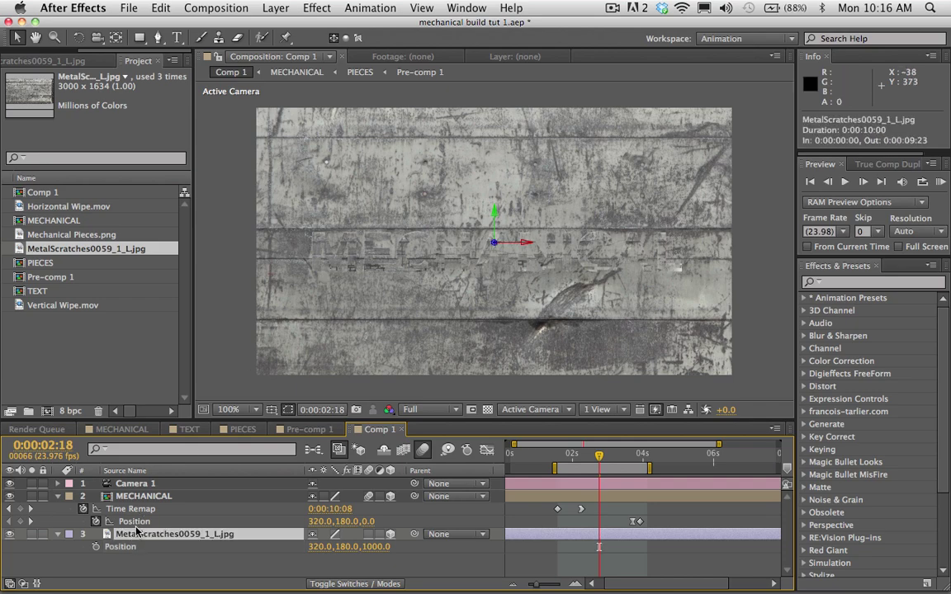
pyautogui.press('s')
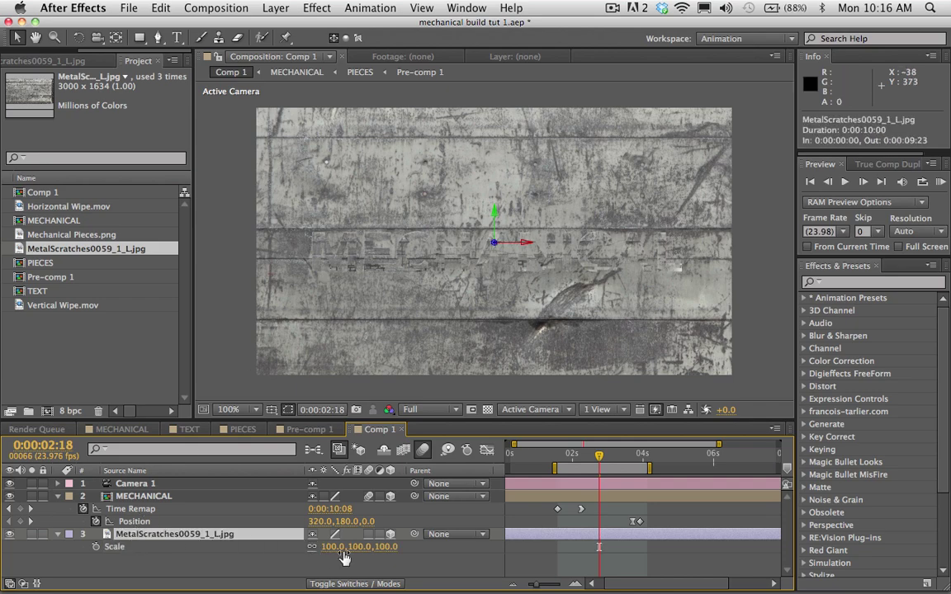
pyautogui.moveTo(335, 546); pyautogui.dragTo(326, 549)
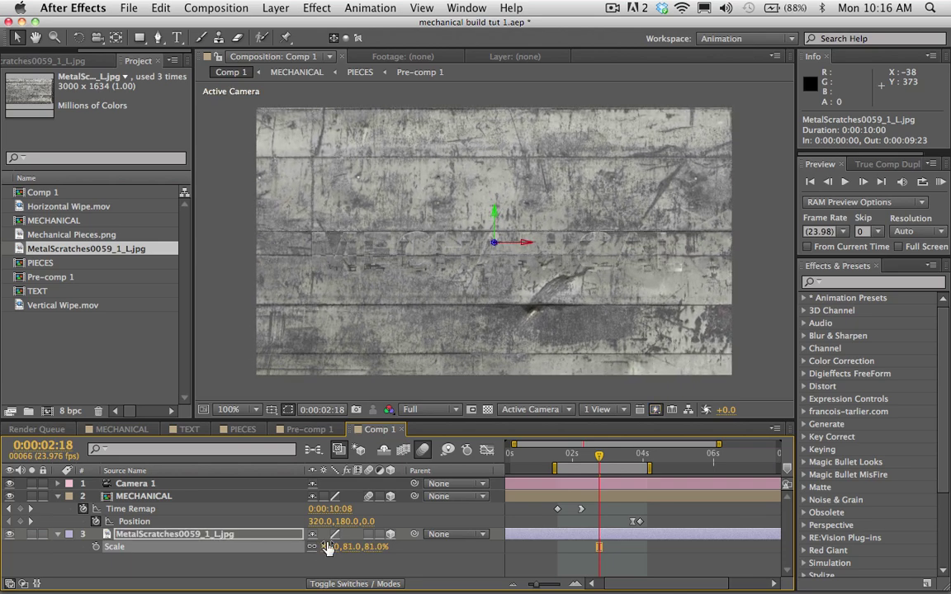
# - Apply Curves to the metal background layer and darken it by lowering the RGB curve's white point and midtones
pyautogui.click(324, 6)
pyautogui.moveTo(354, 134)
pyautogui.click(508, 359)
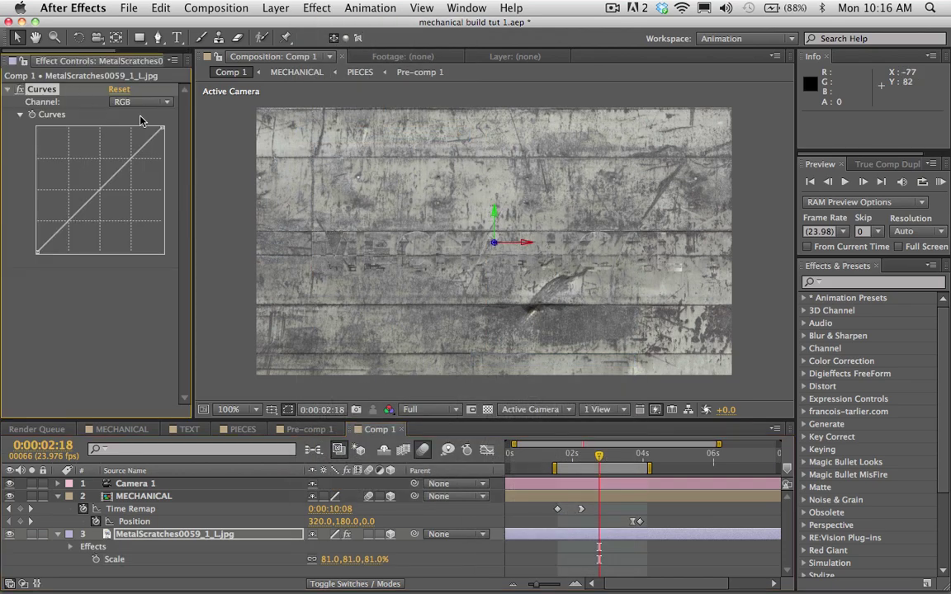
pyautogui.moveTo(159, 130); pyautogui.dragTo(169, 182)
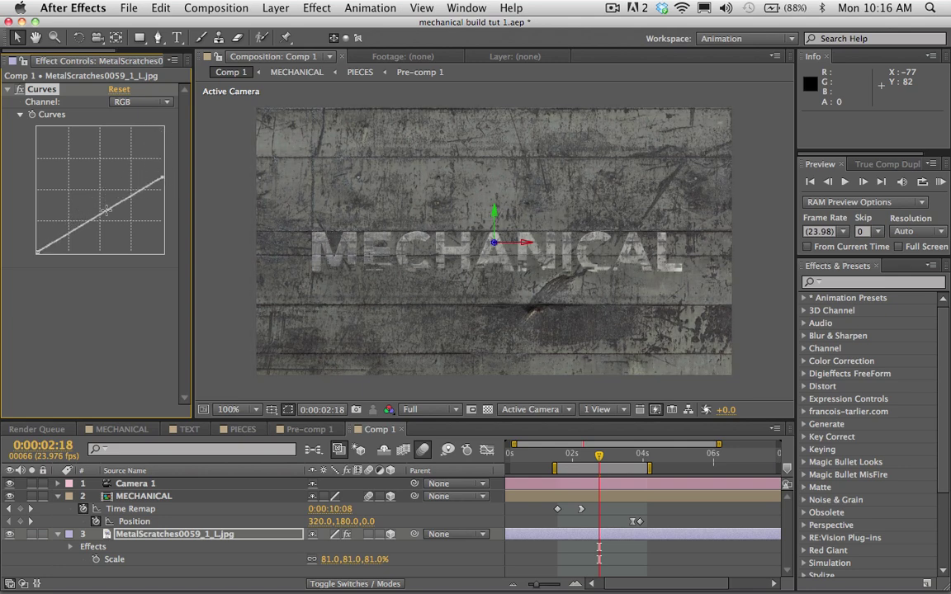
pyautogui.moveTo(108, 217); pyautogui.dragTo(105, 219)
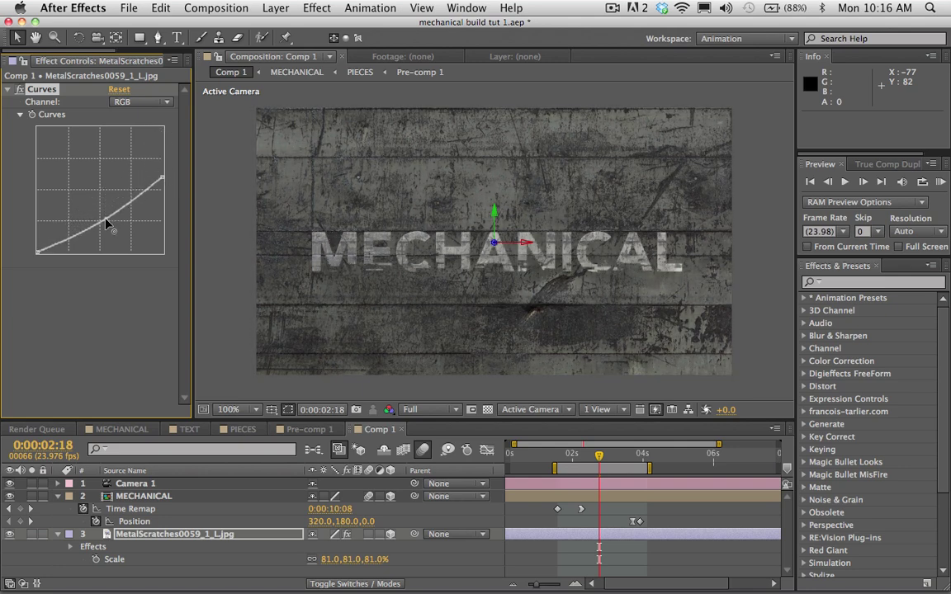
pyautogui.moveTo(164, 187); pyautogui.dragTo(175, 201)
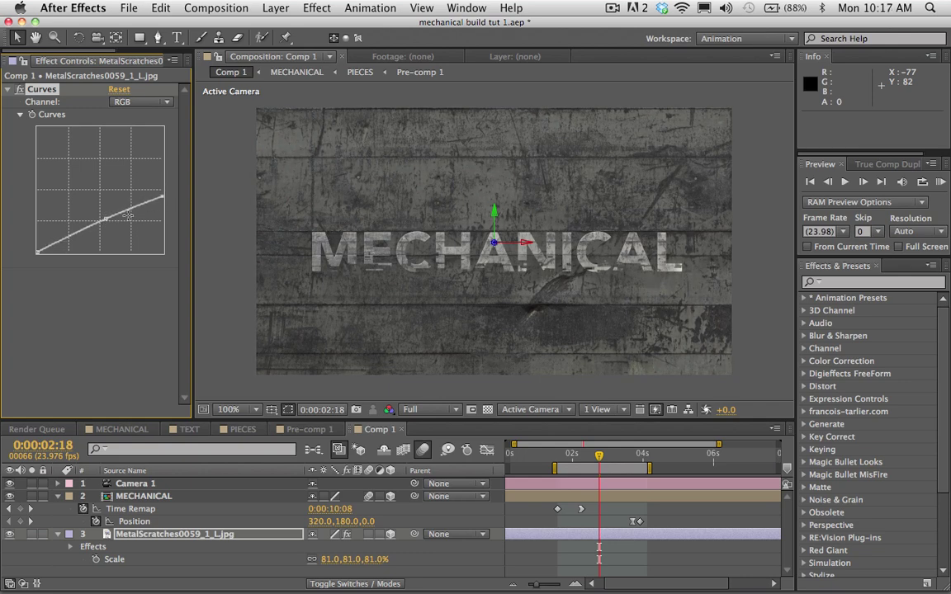
# - Darken the metal background's midtones further by lowering its RGB curve's middle point, and move the current time to 0:00:02:20
pyautogui.moveTo(106, 221); pyautogui.dragTo(108, 234)
pyautogui.moveTo(107, 228); pyautogui.dragTo(106, 226)
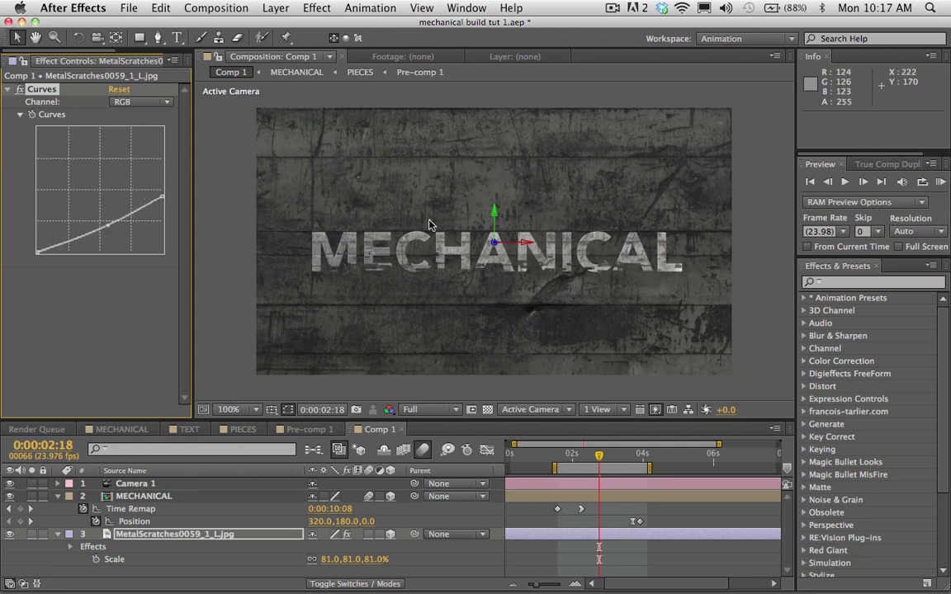
pyautogui.moveTo(578, 462); pyautogui.dragTo(602, 459)
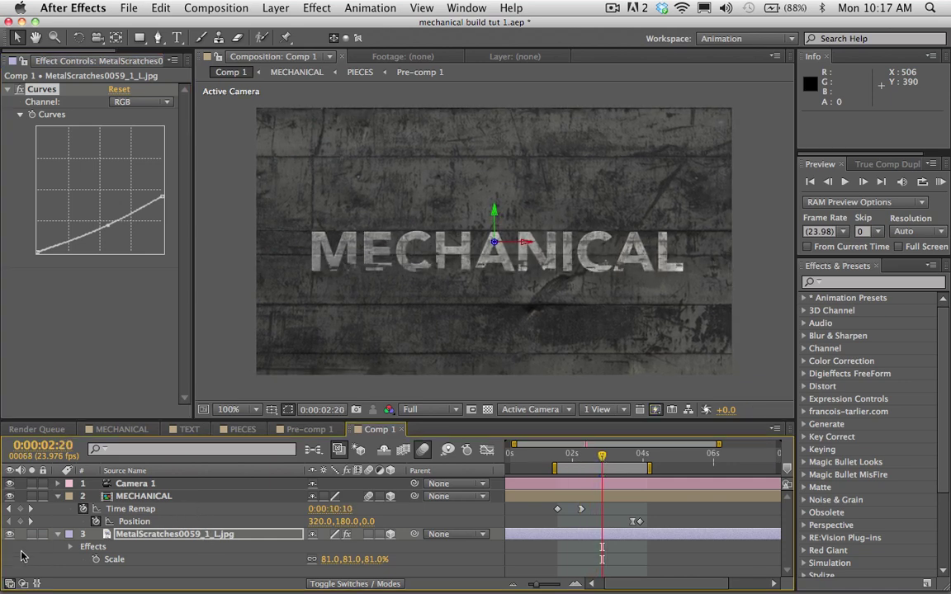
# - Add a new adjustment layer at the top of Comp 1
pyautogui.click(25, 554)
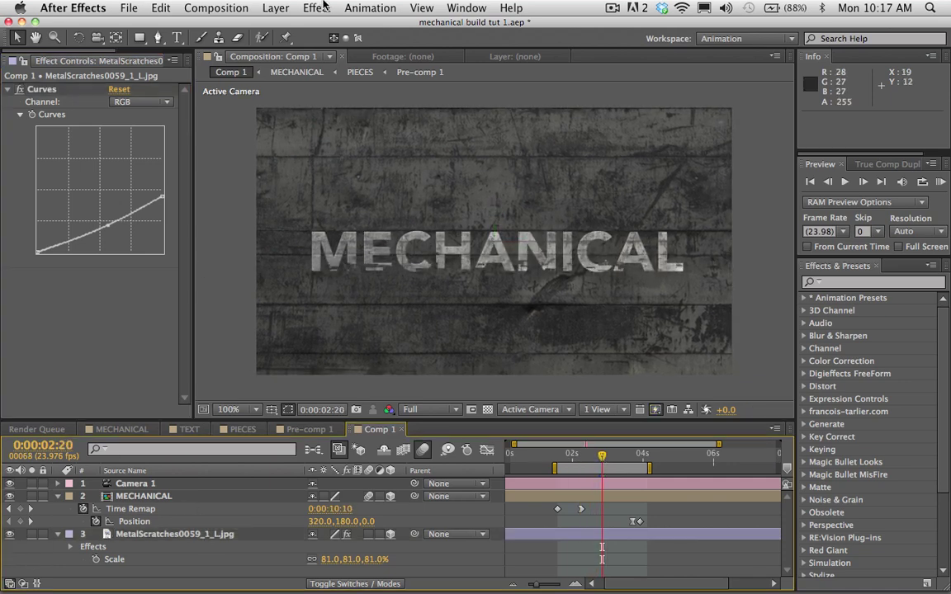
pyautogui.click(273, 7)
pyautogui.moveTo(297, 29)
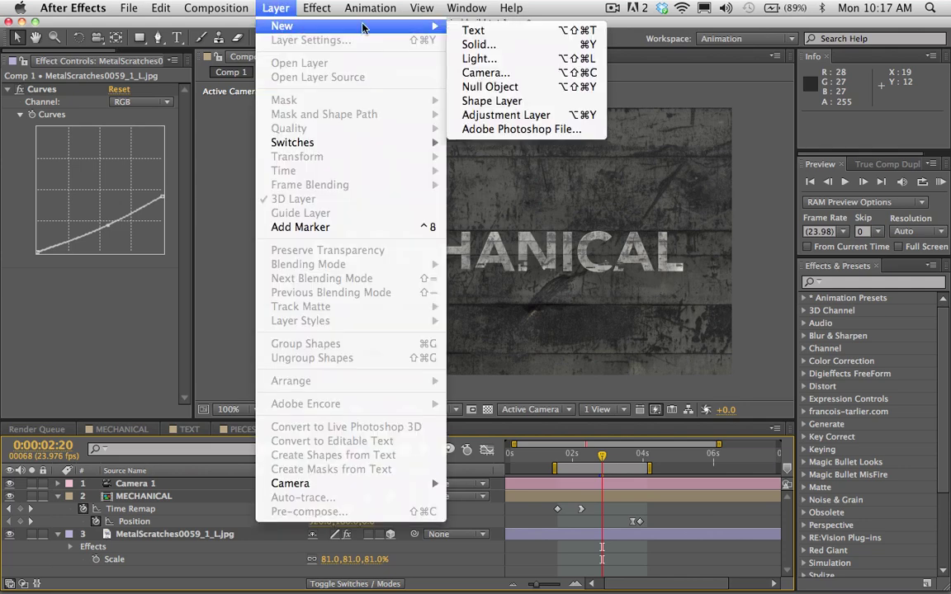
pyautogui.click(503, 123)
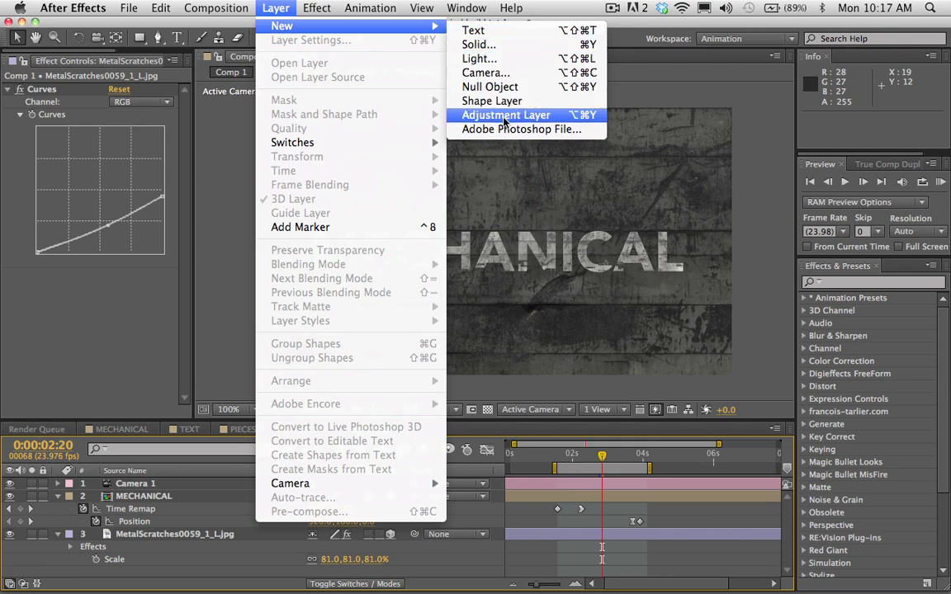
# - Apply Curves to Adjustment Layer 1 and pull the middle of the RGB curve down to darken the image
pyautogui.click(318, 8)
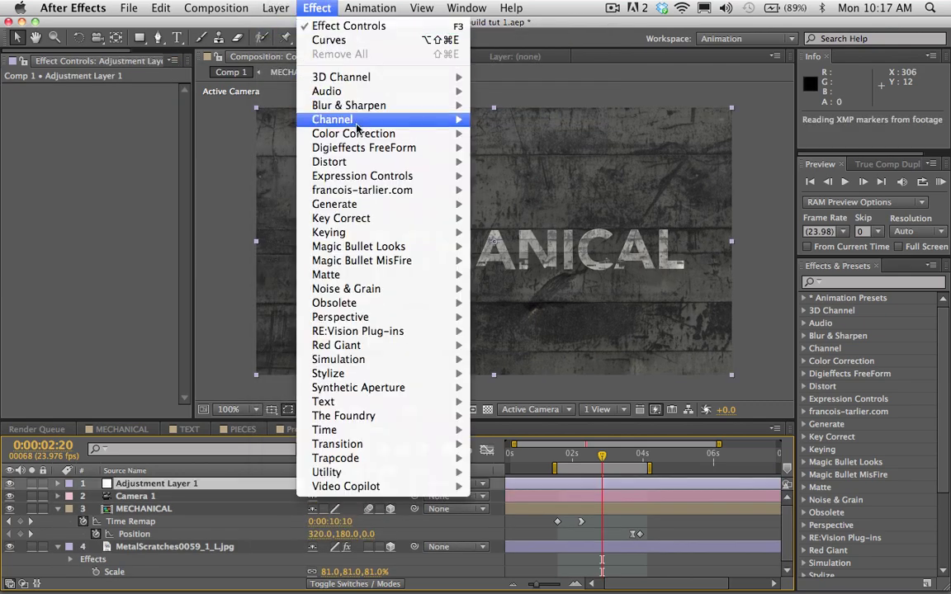
pyautogui.moveTo(417, 133)
pyautogui.click(504, 360)
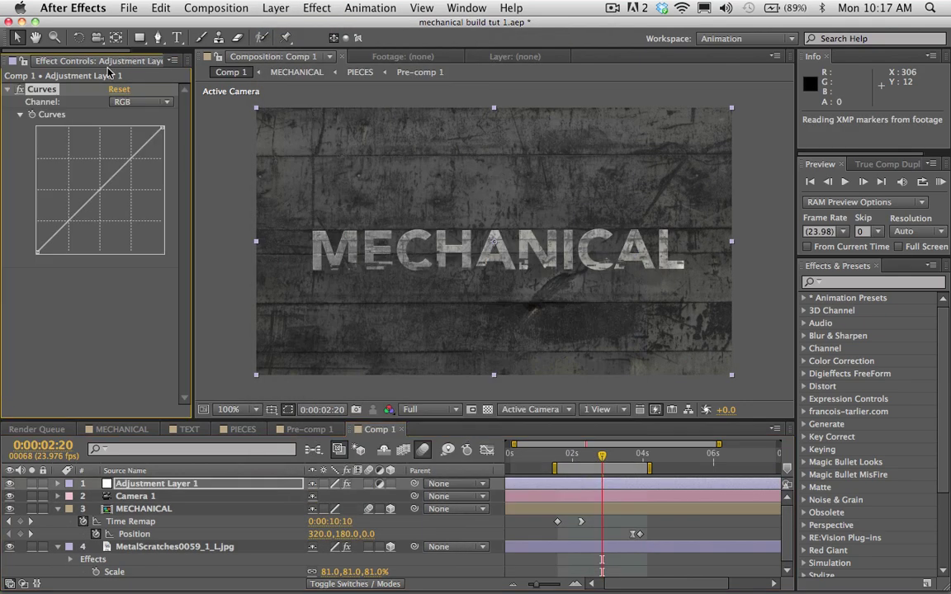
pyautogui.moveTo(101, 192); pyautogui.dragTo(107, 209)
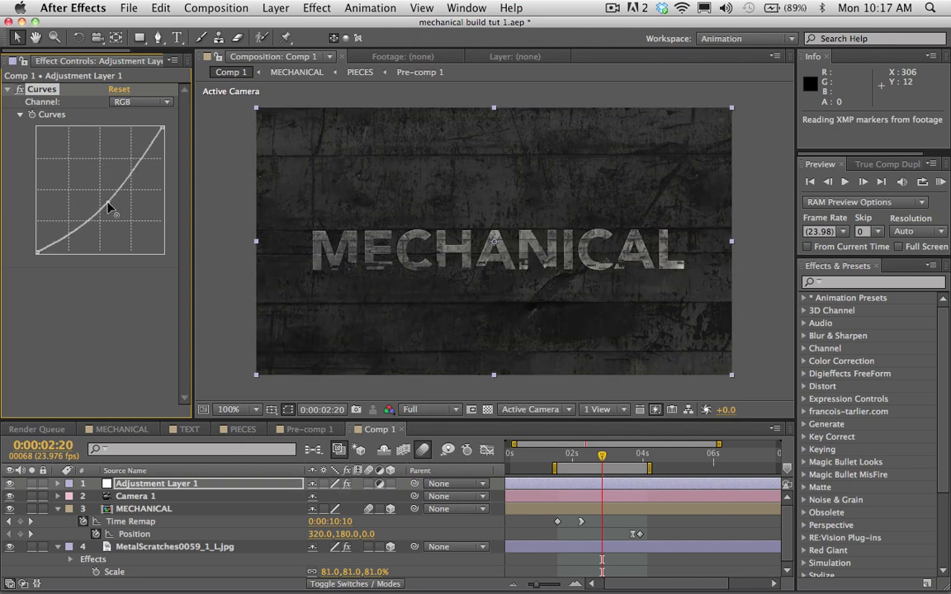
# - Add an elliptical mask spanning the full frame to Adjustment Layer 1 with the Ellipse Tool
pyautogui.click(142, 39)
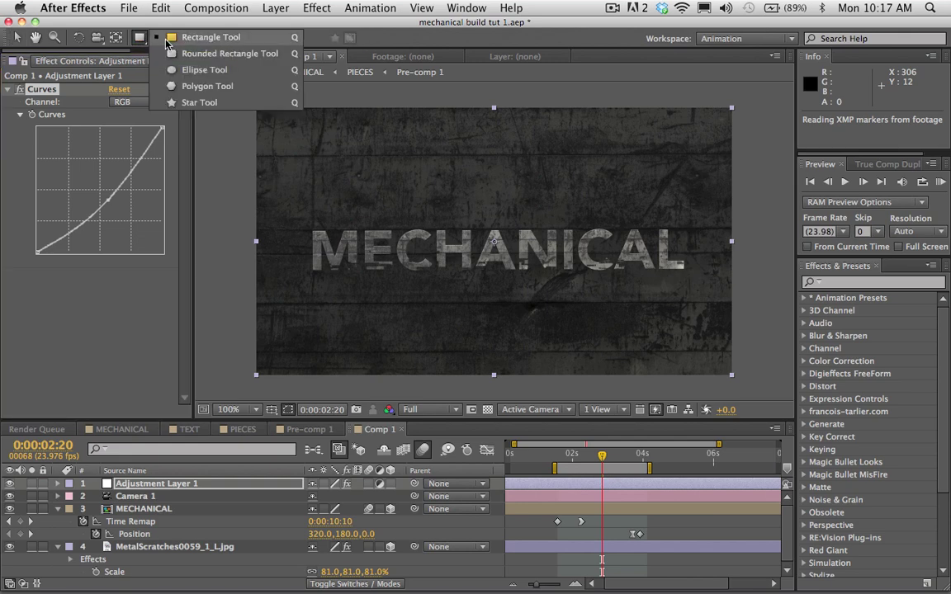
pyautogui.click(217, 76)
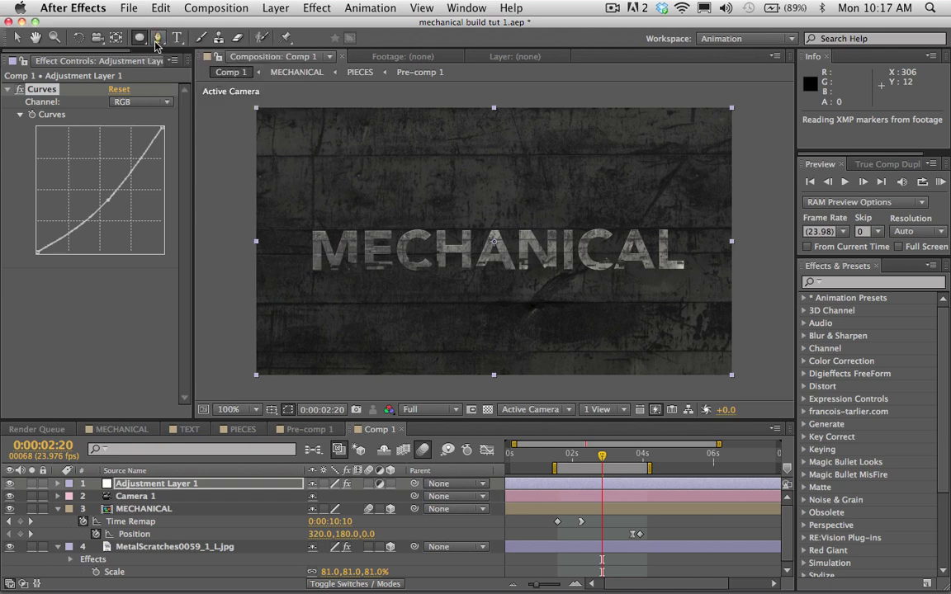
pyautogui.doubleClick(139, 40)
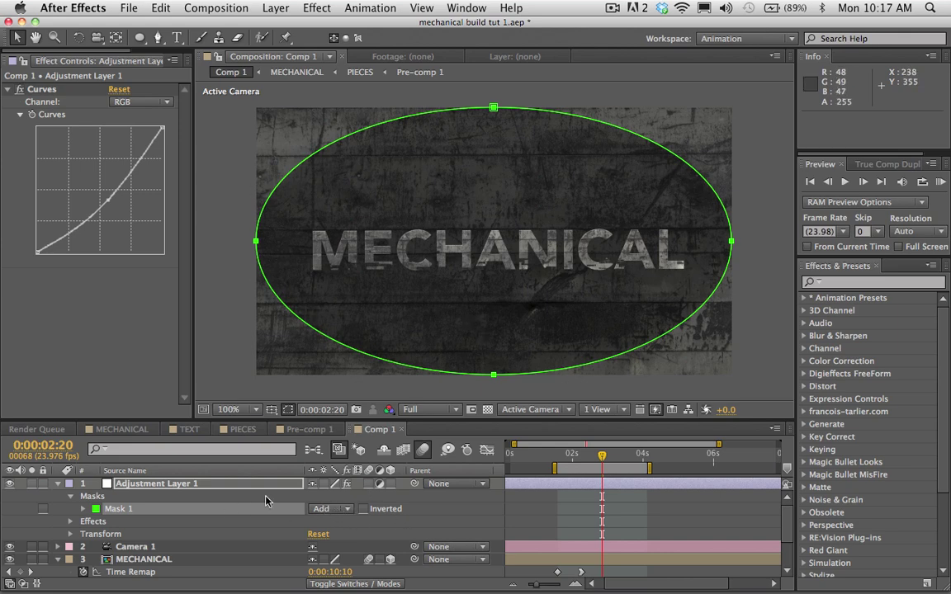
# - Set Mask 1 on the adjustment layer to Subtract mode with a feather of 200 pixels
pyautogui.click(316, 512)
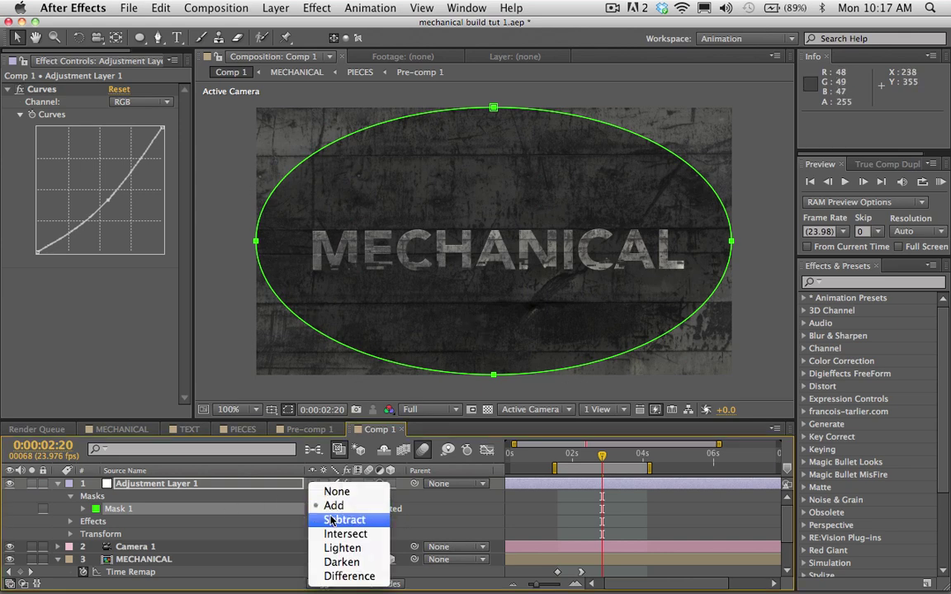
pyautogui.click(322, 521)
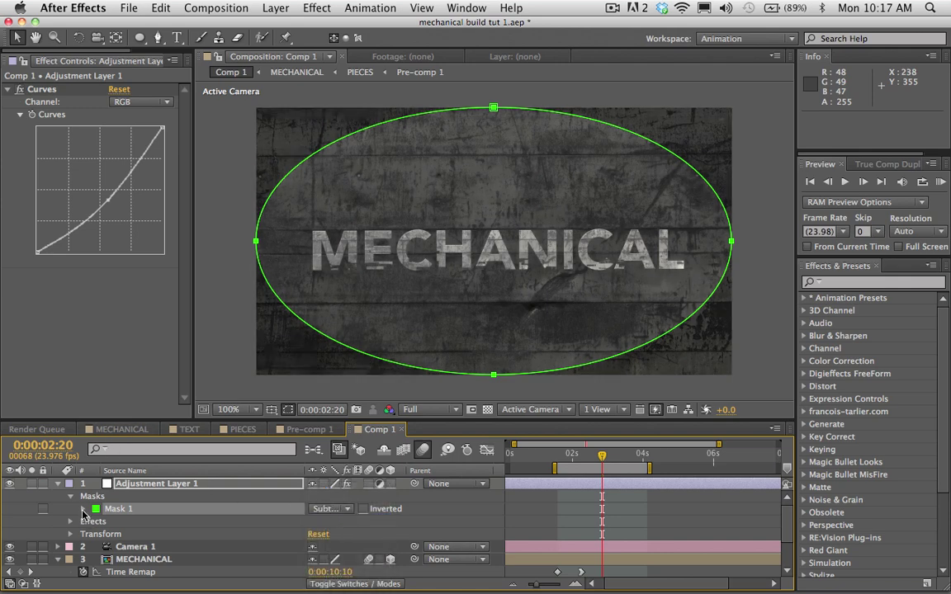
pyautogui.click(82, 509)
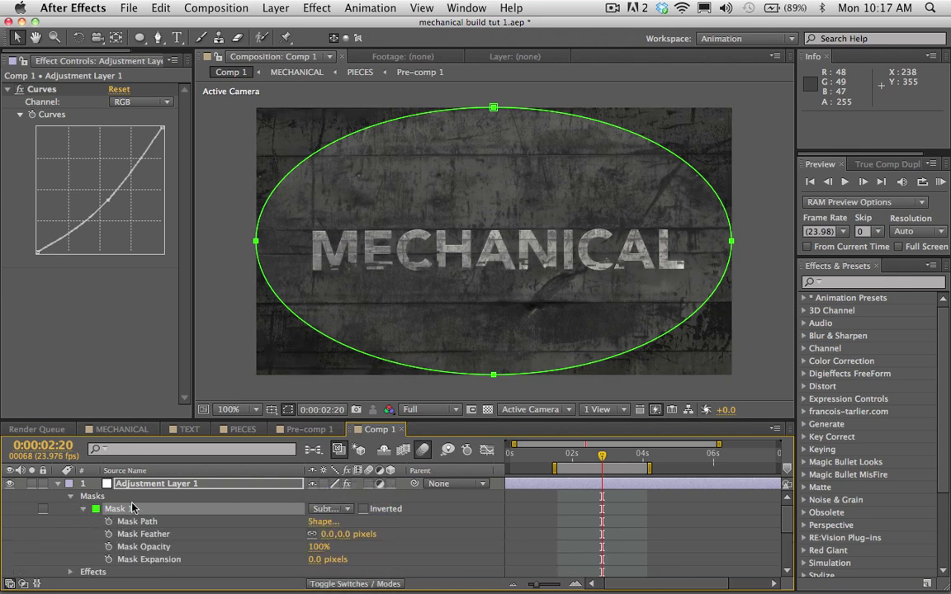
pyautogui.click(327, 534)
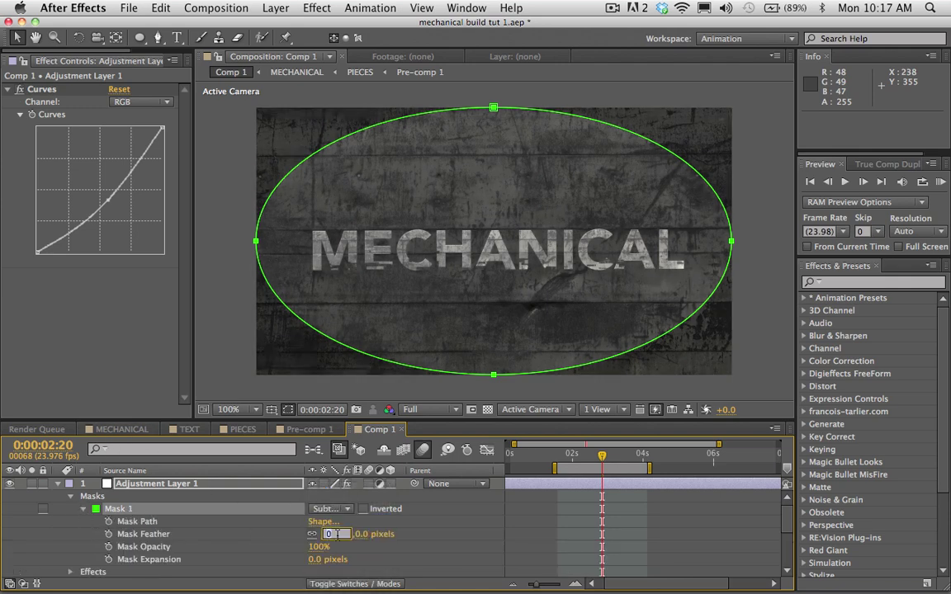
pyautogui.write('200')
pyautogui.press('Return')
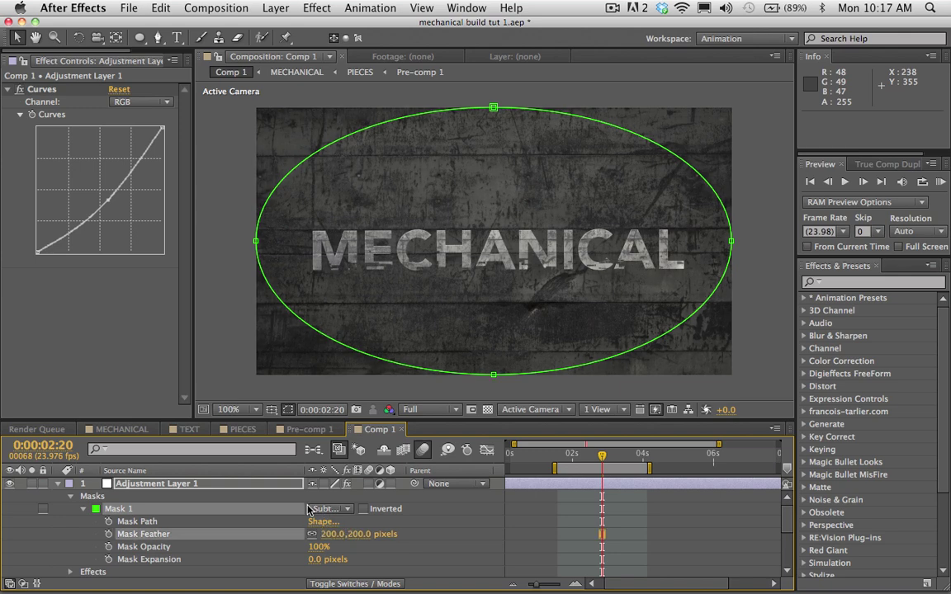
# - Change the feather of Mask 1 to 100 pixels and deselect the adjustment layer
pyautogui.click(328, 534)
pyautogui.write('100')
pyautogui.press('Return')
pyautogui.click(580, 528)
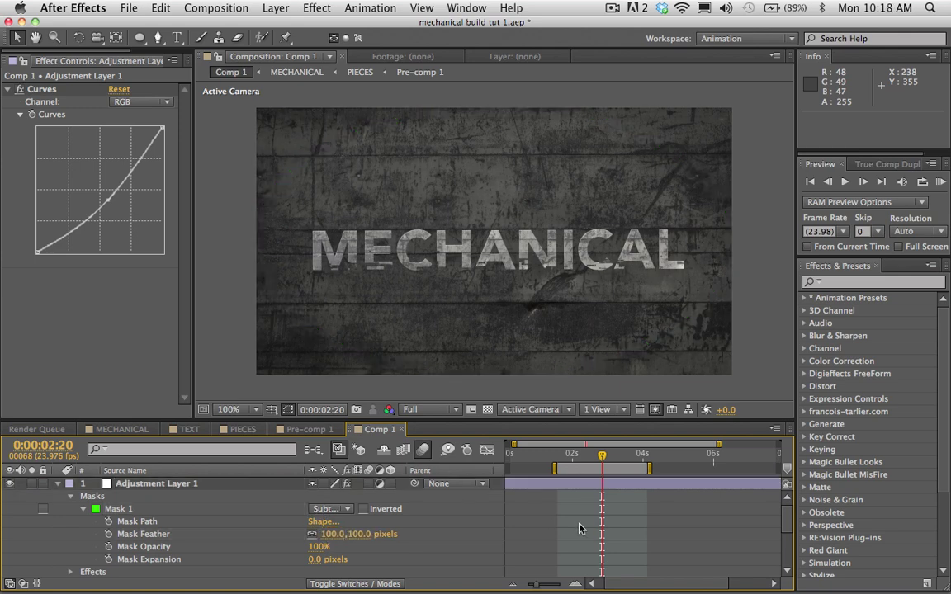
# - Toggle the visibility of Adjustment Layer 1 repeatedly to compare the image with and without the vignette
pyautogui.click(10, 483)
pyautogui.click(10, 484)
pyautogui.click(10, 484)
pyautogui.click(10, 484)
pyautogui.click(11, 485)
pyautogui.click(11, 485)
pyautogui.click(10, 486)
pyautogui.click(11, 485)
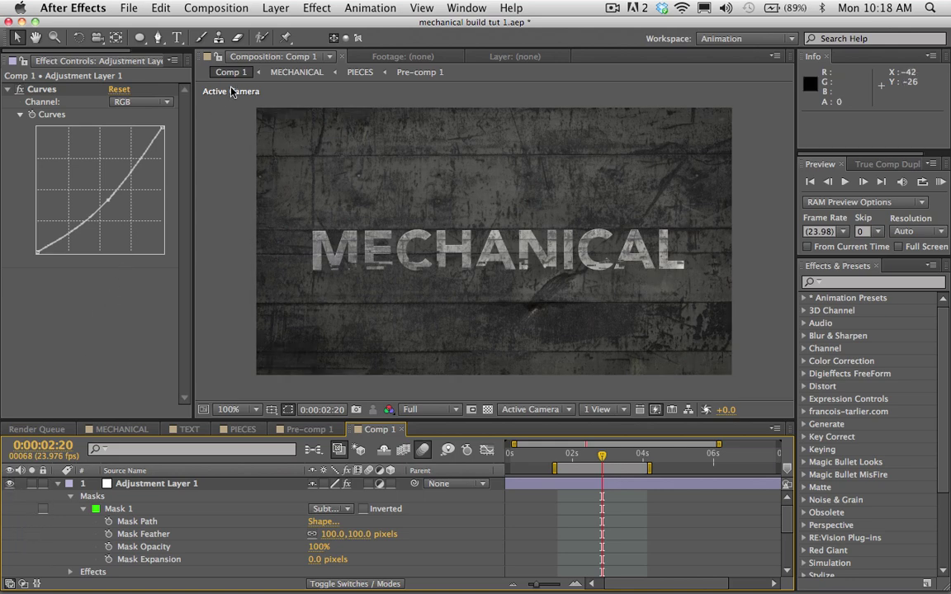
# - Add a new point light with an intensity of 110% and shadow casting enabled
pyautogui.click(276, 8)
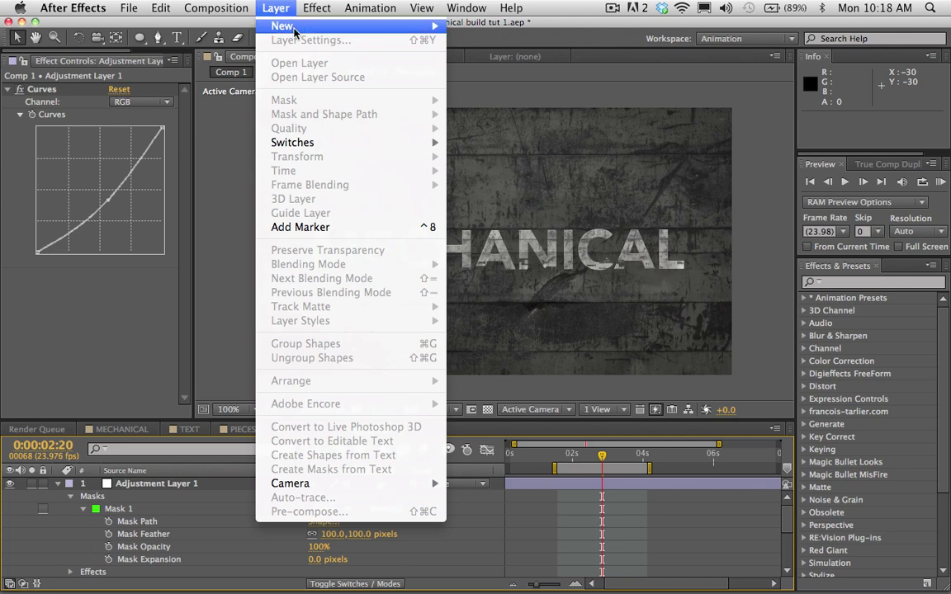
pyautogui.moveTo(345, 31)
pyautogui.click(480, 59)
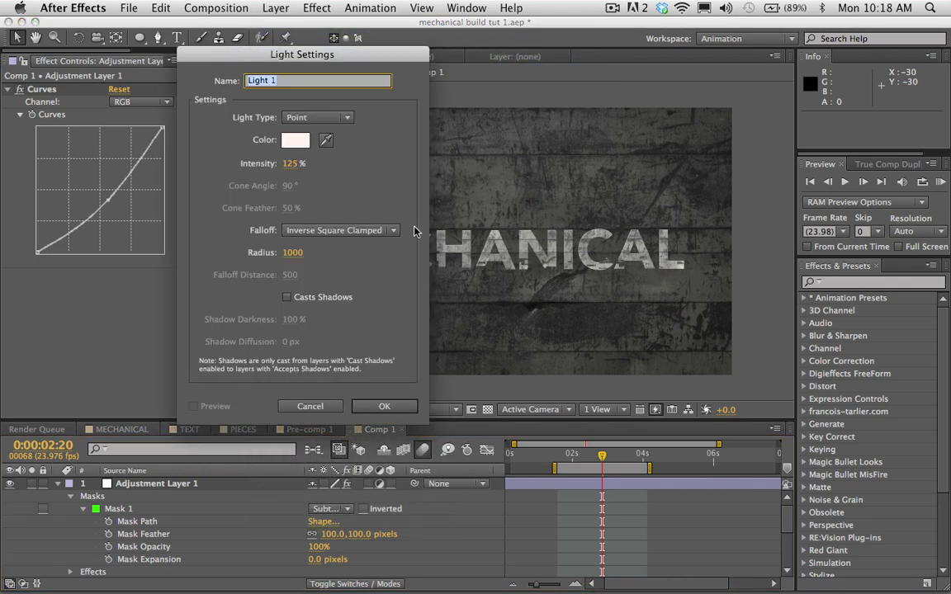
pyautogui.click(299, 164)
pyautogui.write('10')
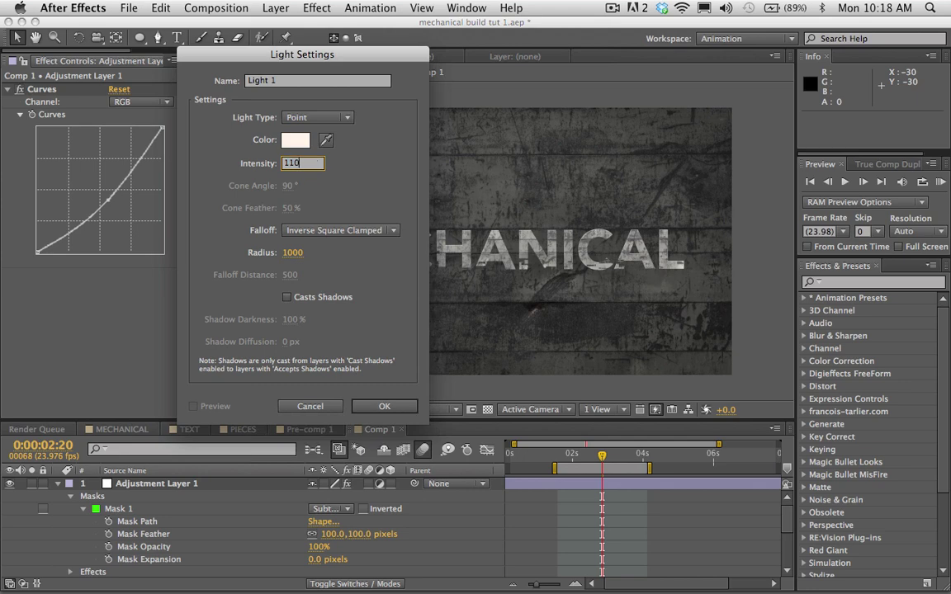
pyautogui.click(295, 140)
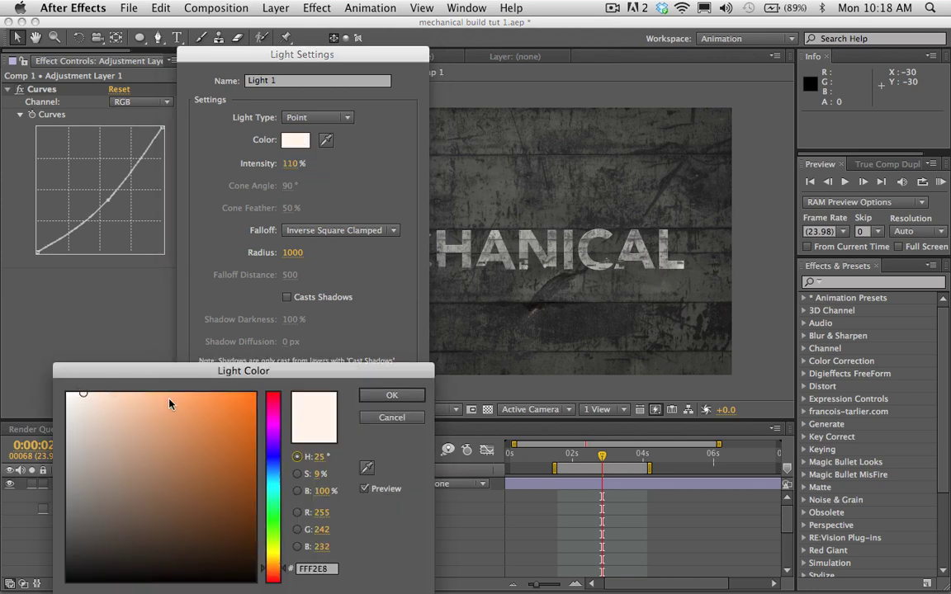
pyautogui.click(394, 397)
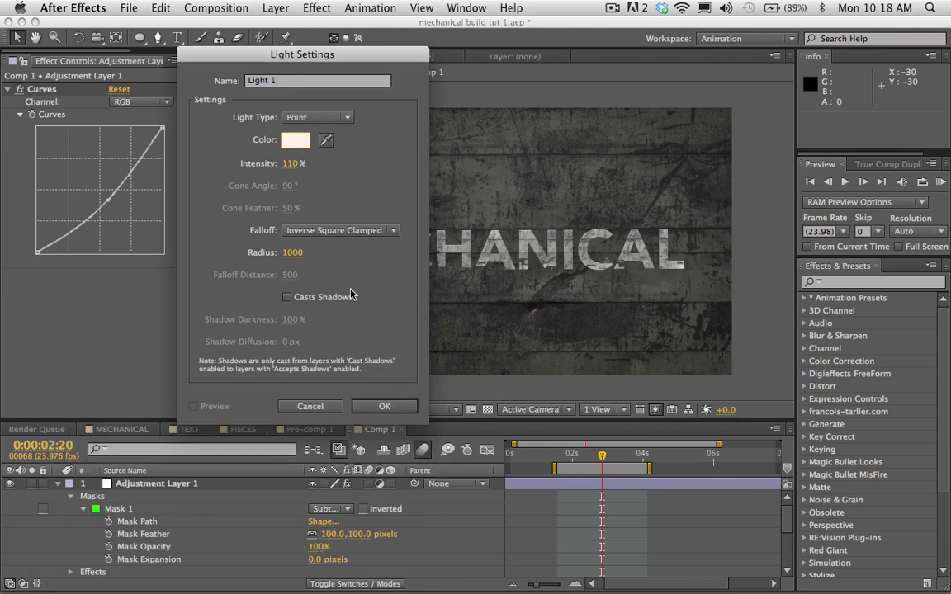
pyautogui.click(301, 302)
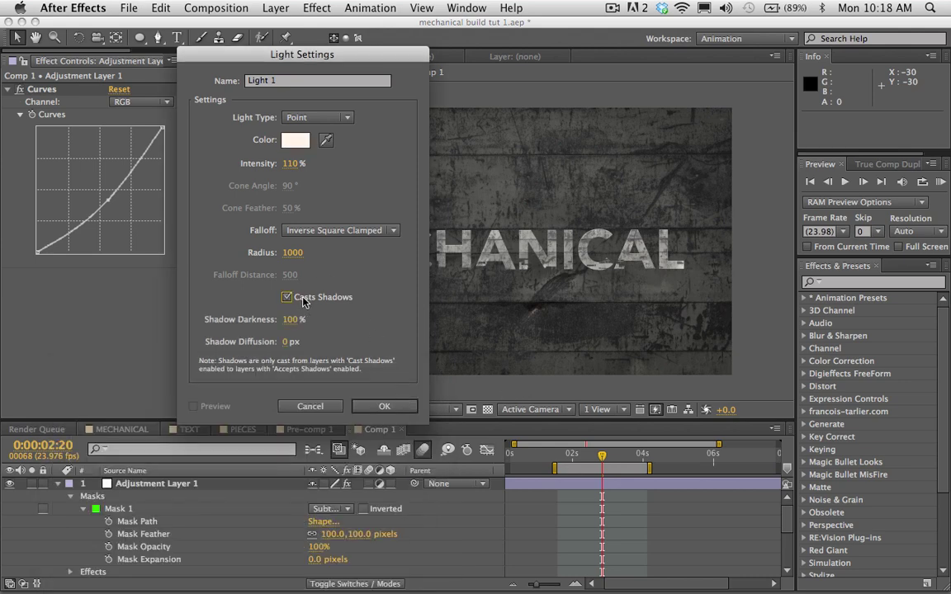
pyautogui.click(384, 407)
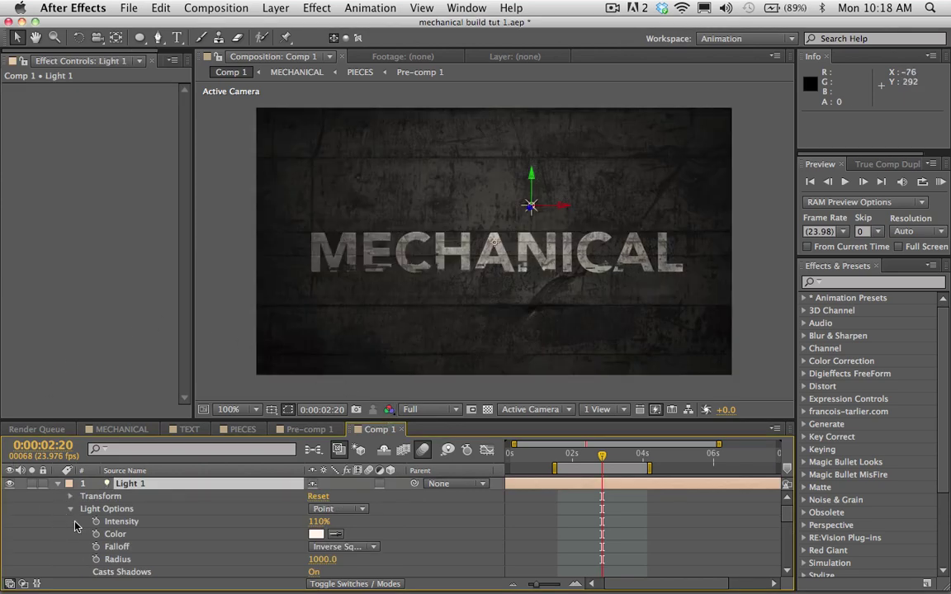
# - Set the light's falloff radius to 1500 and move the light to about X 312, Y 147, above the middle of the title
pyautogui.scroll(-1, 277, 537)
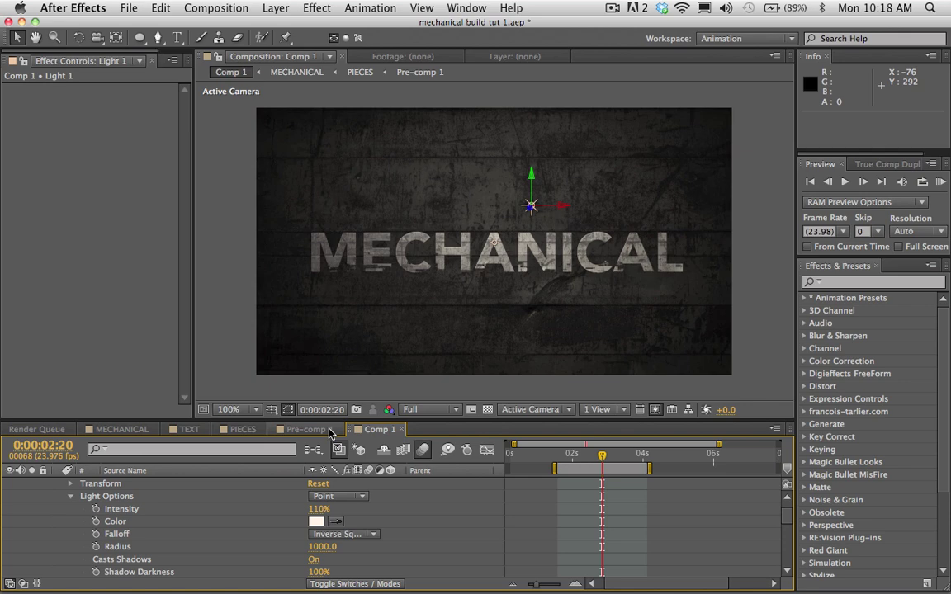
pyautogui.click(325, 549)
pyautogui.write('15')
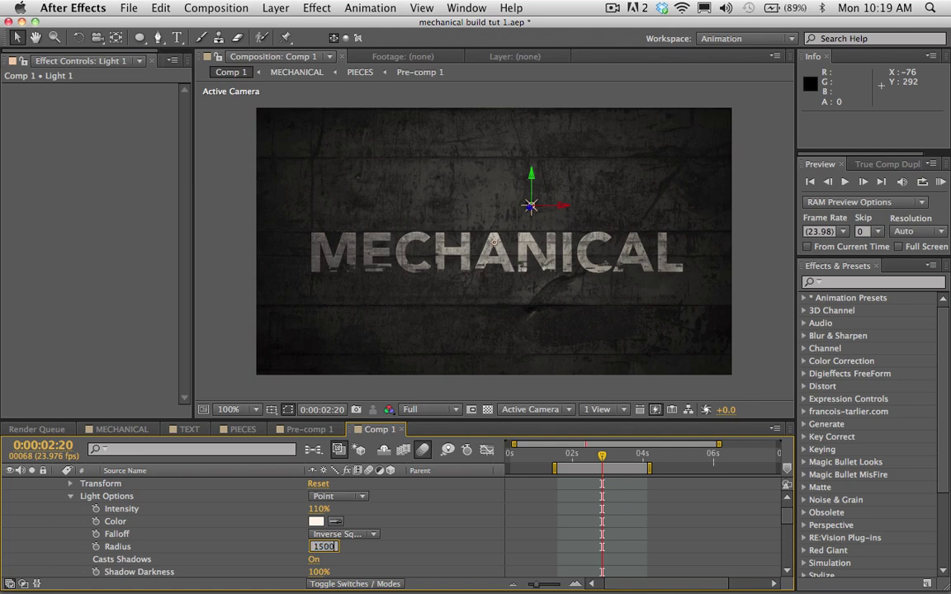
pyautogui.press('Return')
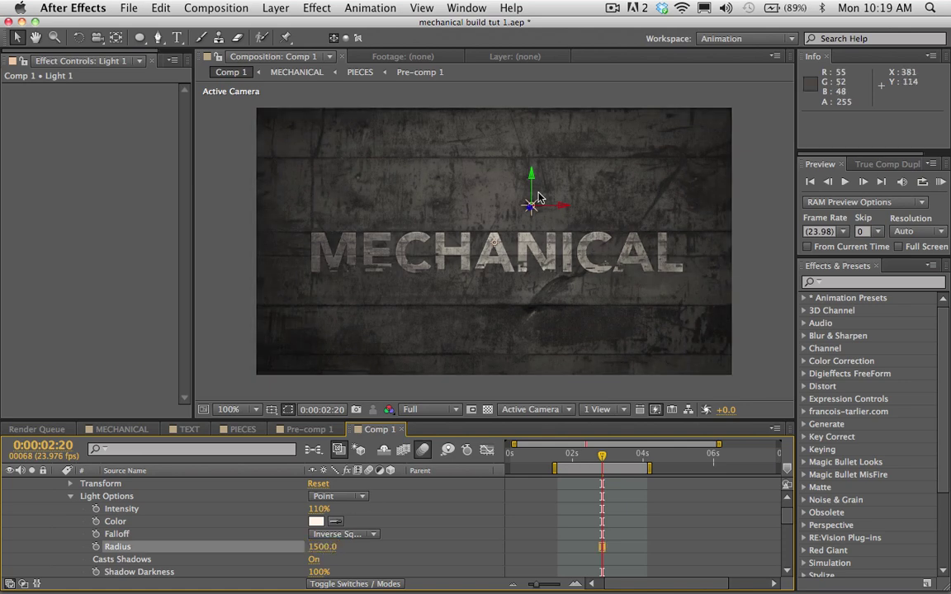
pyautogui.moveTo(531, 213); pyautogui.dragTo(489, 212)
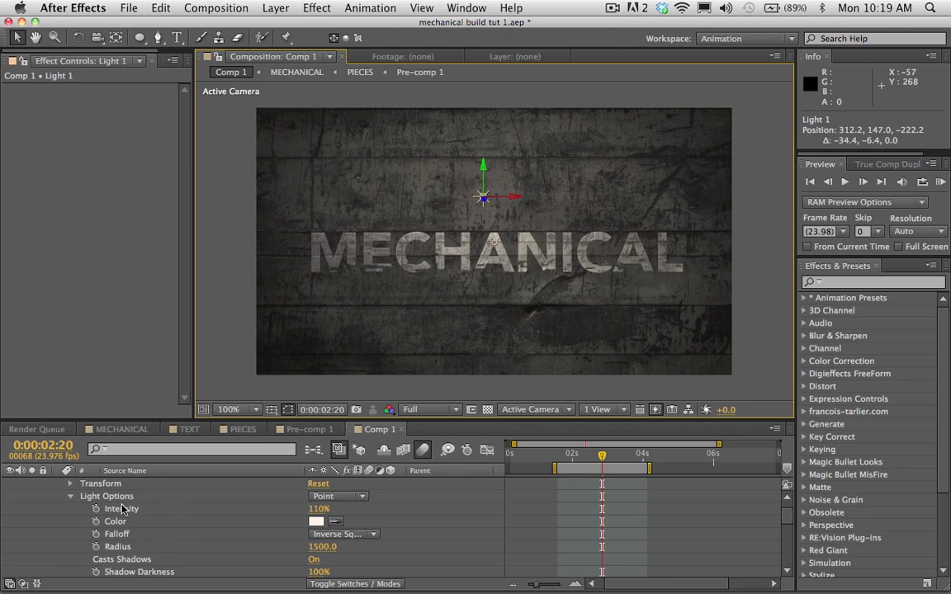
# - Turn on Casts Shadows in the material options of the MECHANICAL layer
pyautogui.scroll(1, 124, 511)
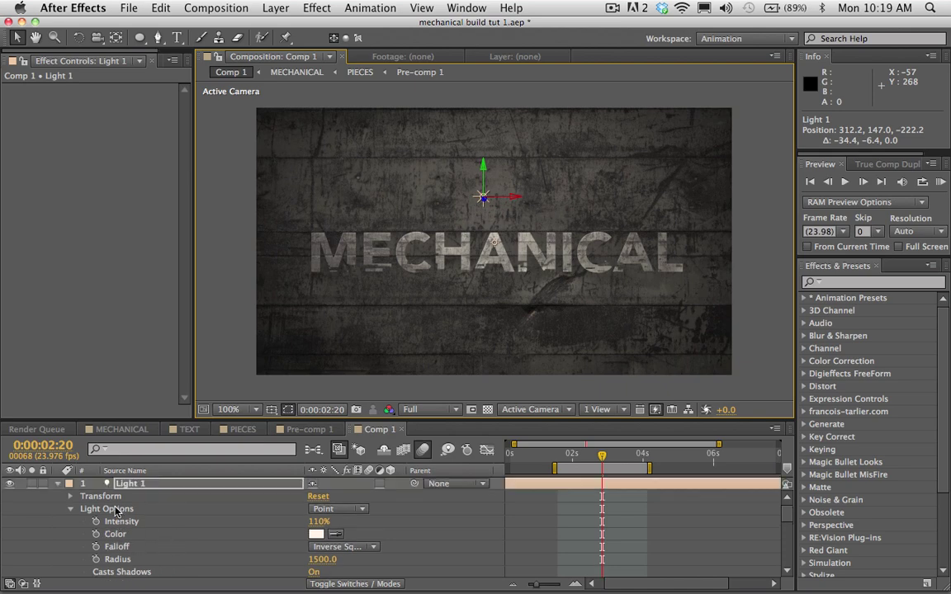
pyautogui.click(58, 484)
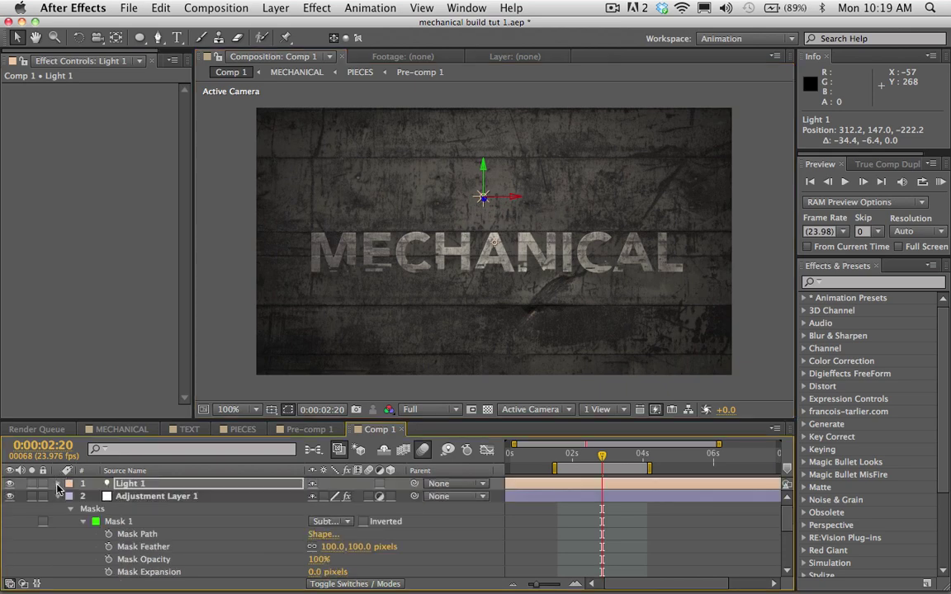
pyautogui.scroll(-4, 95, 520)
pyautogui.click(133, 522)
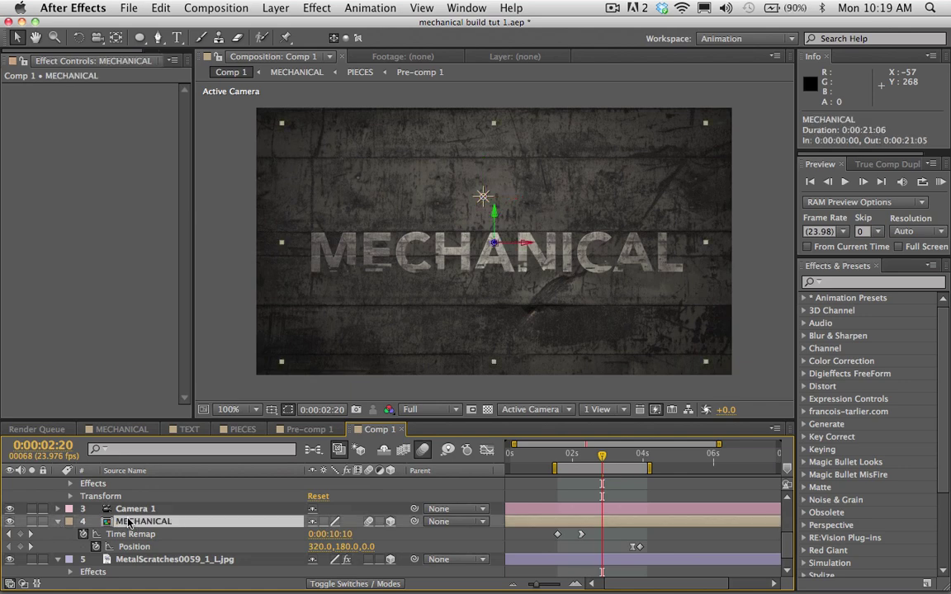
pyautogui.press('a')
pyautogui.press('a')
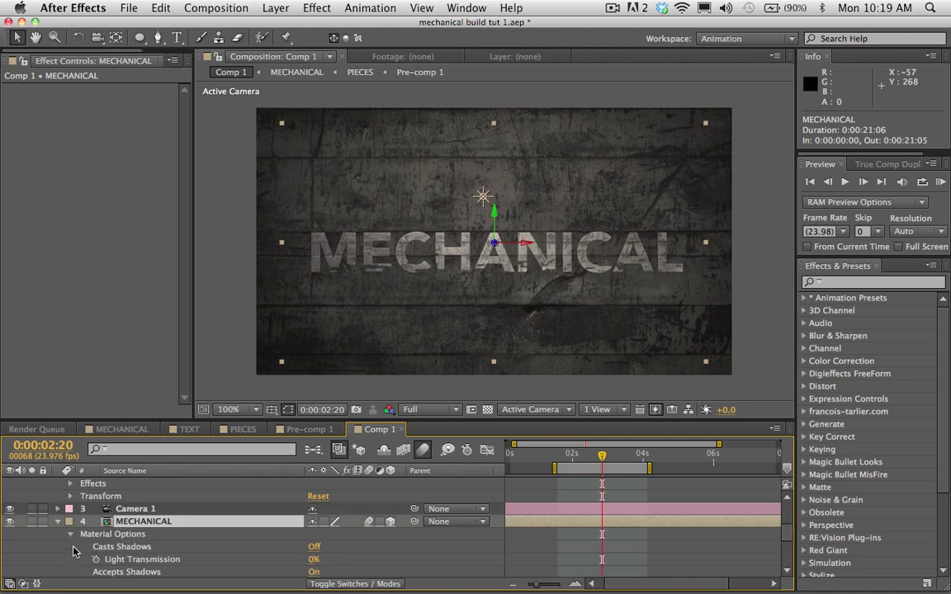
pyautogui.scroll(-1, 72, 551)
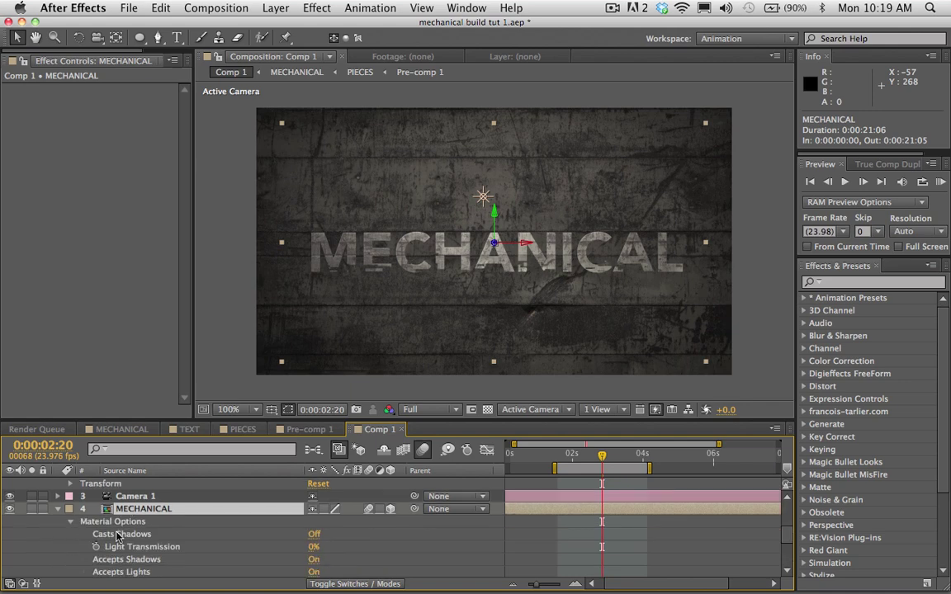
pyautogui.click(314, 537)
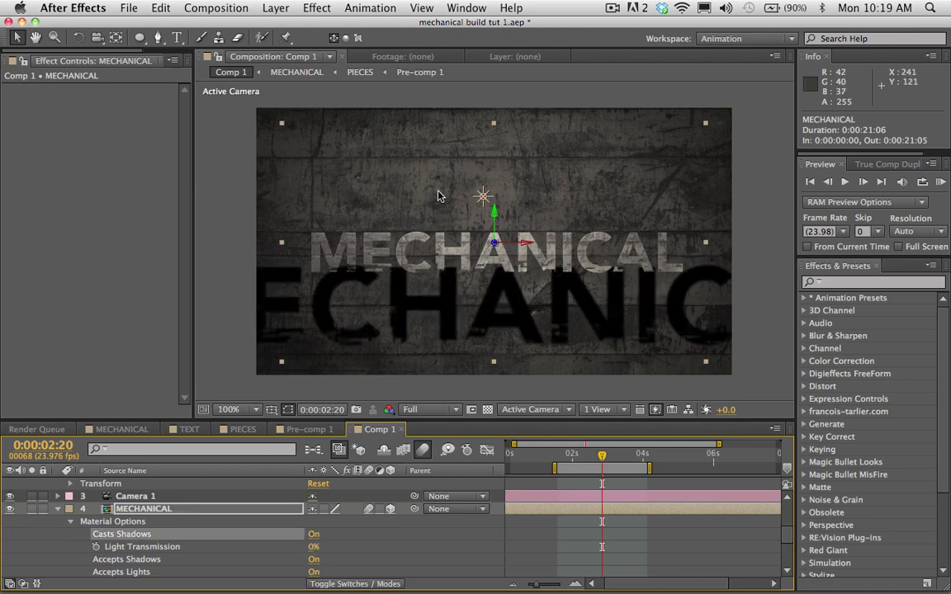
# - Try moving the light below the title to shift the cast shadow, and undo the move
pyautogui.click(483, 199)
pyautogui.moveTo(482, 207); pyautogui.dragTo(431, 315)
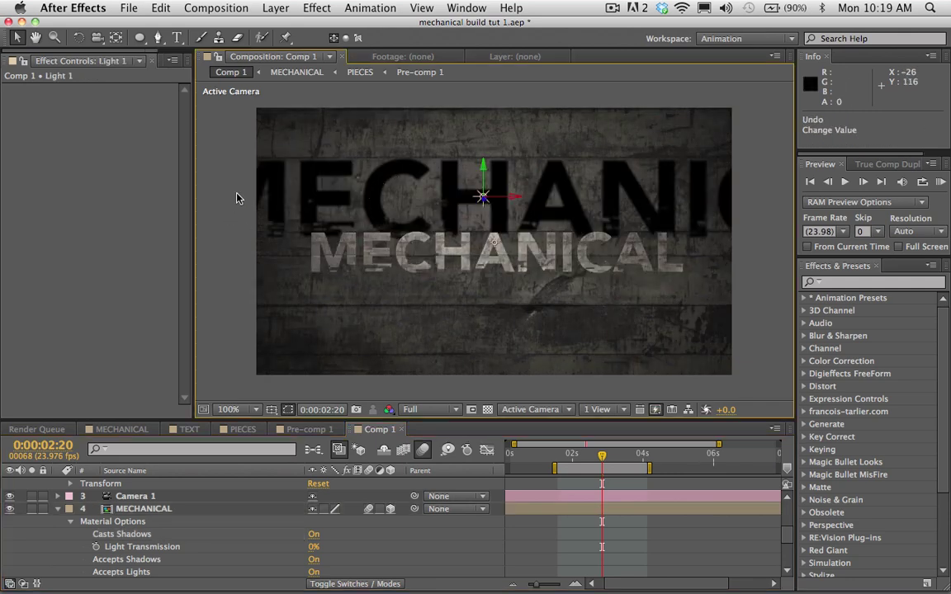
pyautogui.press('super+z')
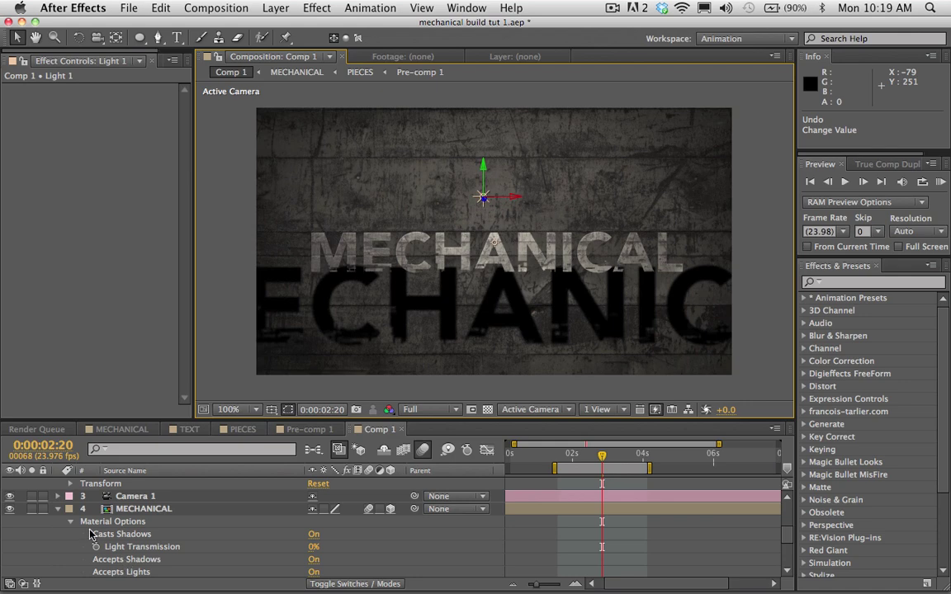
# - Set the shadow diffusion of Light 1 to 5 pixels
pyautogui.scroll(3, 85, 534)
pyautogui.scroll(2, 86, 535)
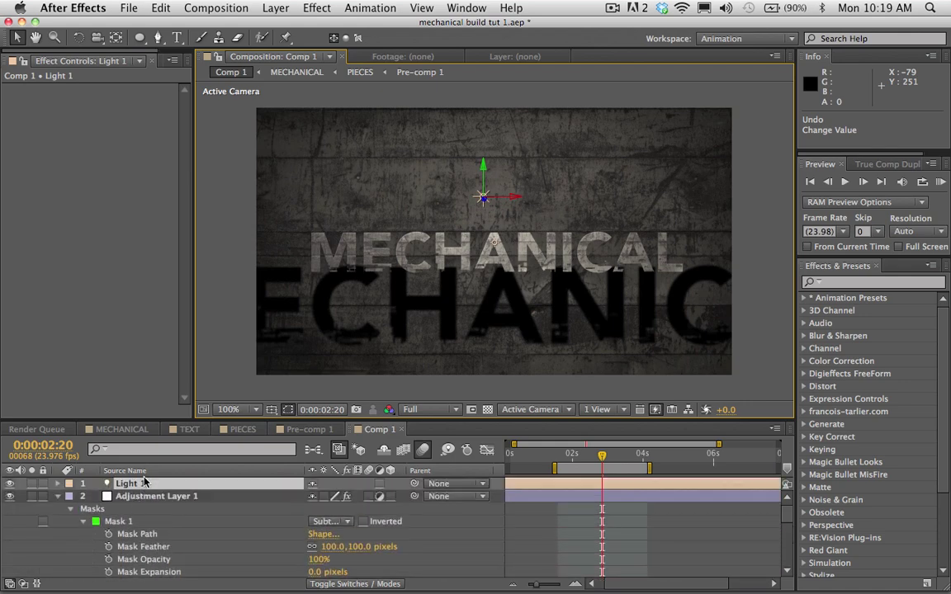
pyautogui.press('a')
pyautogui.press('a')
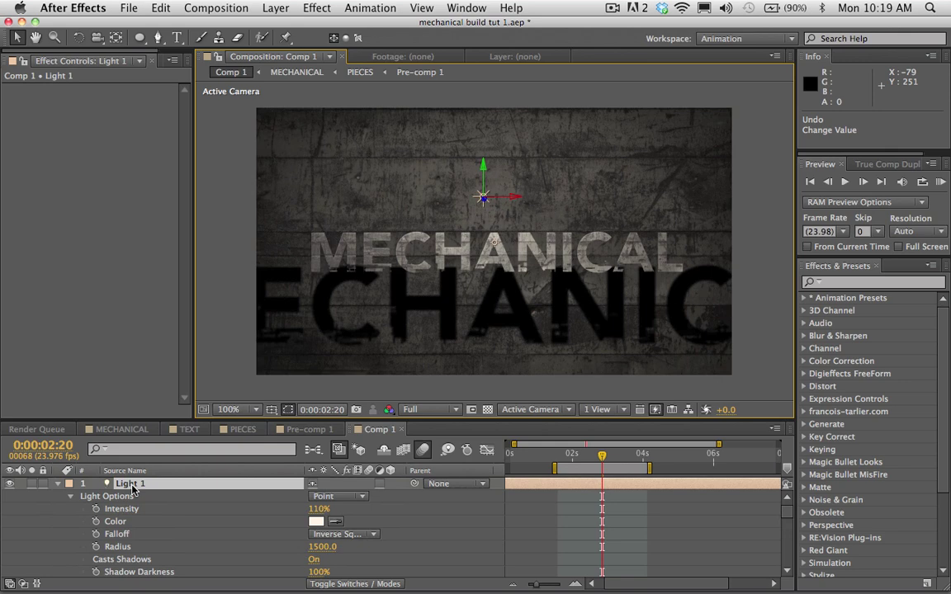
pyautogui.scroll(-1, 285, 495)
pyautogui.click(316, 559)
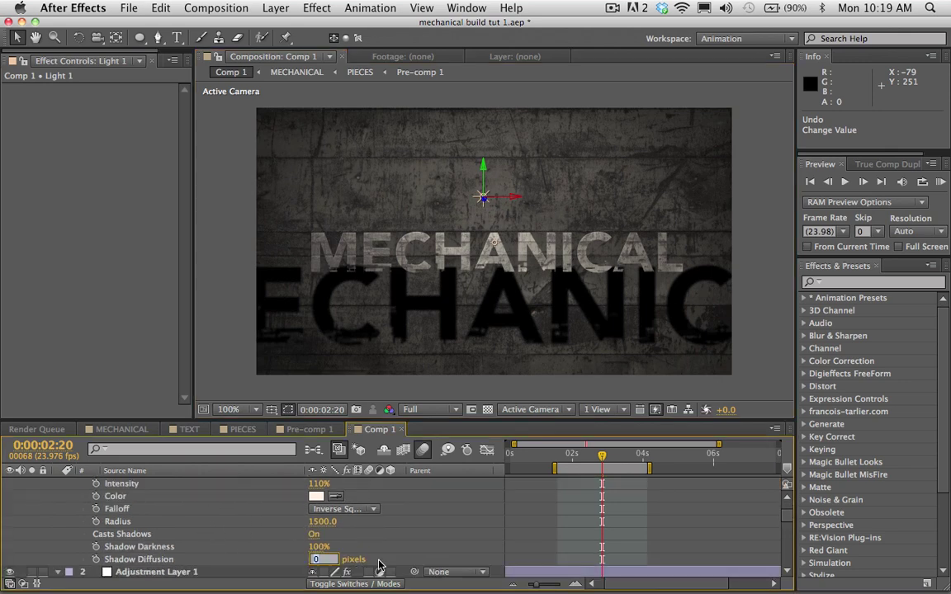
pyautogui.write('5')
pyautogui.press('Return')
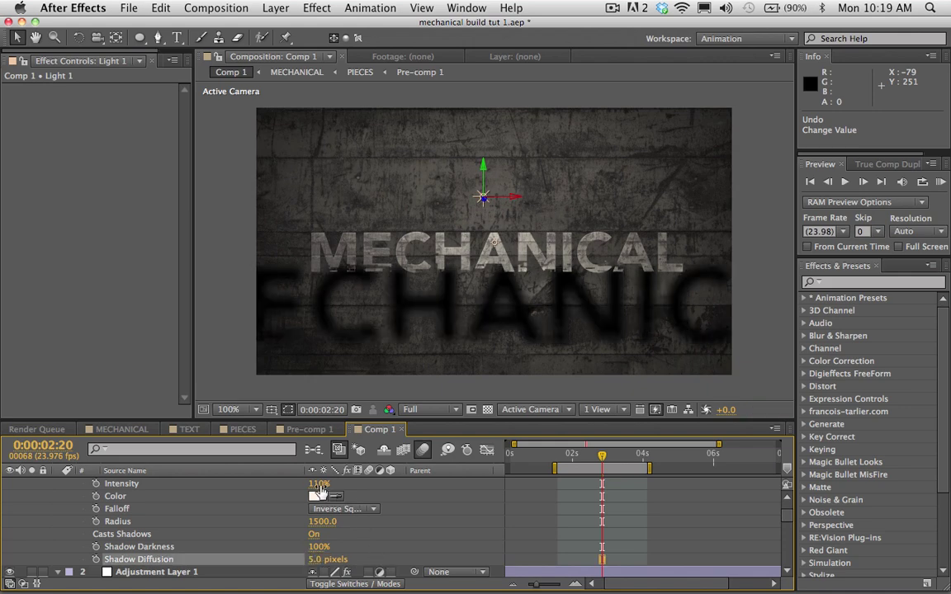
# - Set the shadow darkness of Light 1 to 50%
pyautogui.click(322, 546)
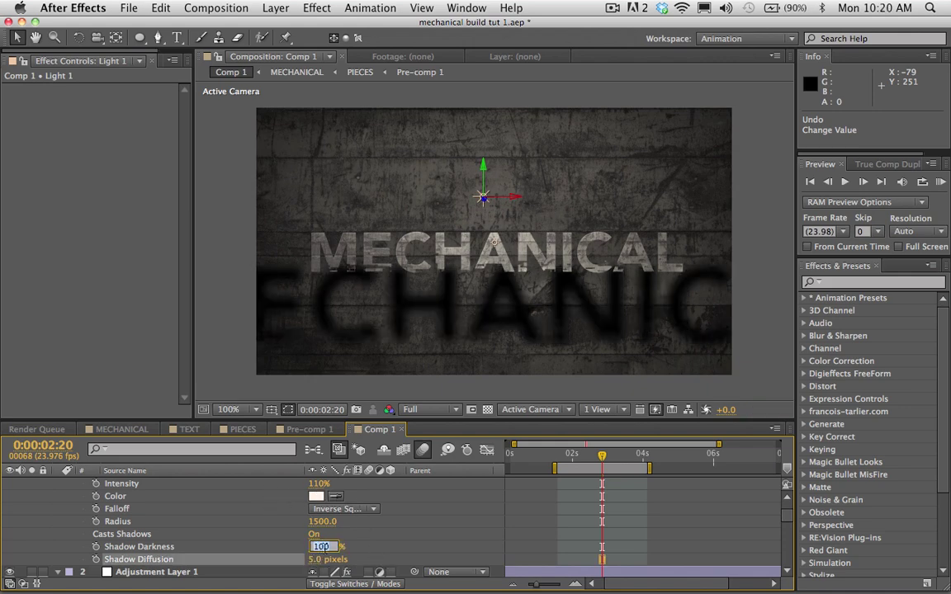
pyautogui.write('50')
pyautogui.press('Return')
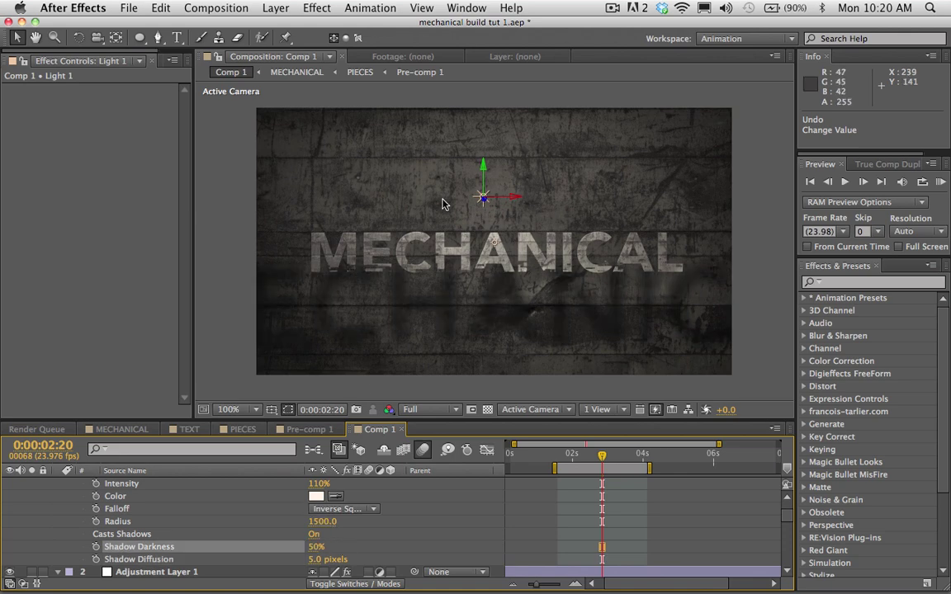
# - Lower the light slightly toward the title and pull it back in depth, to a position of about 314, 156, -311
pyautogui.moveTo(484, 197); pyautogui.dragTo(480, 219)
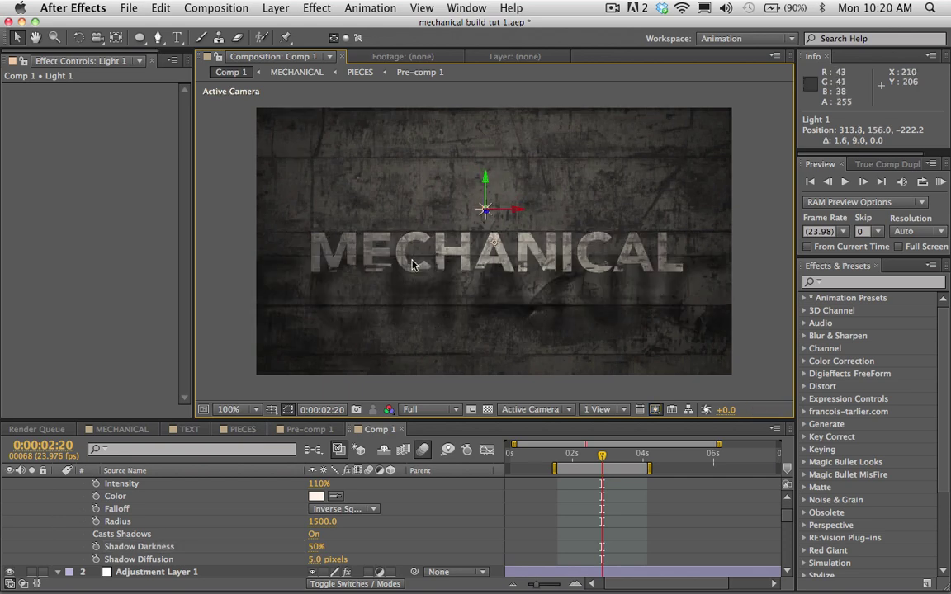
pyautogui.press('p')
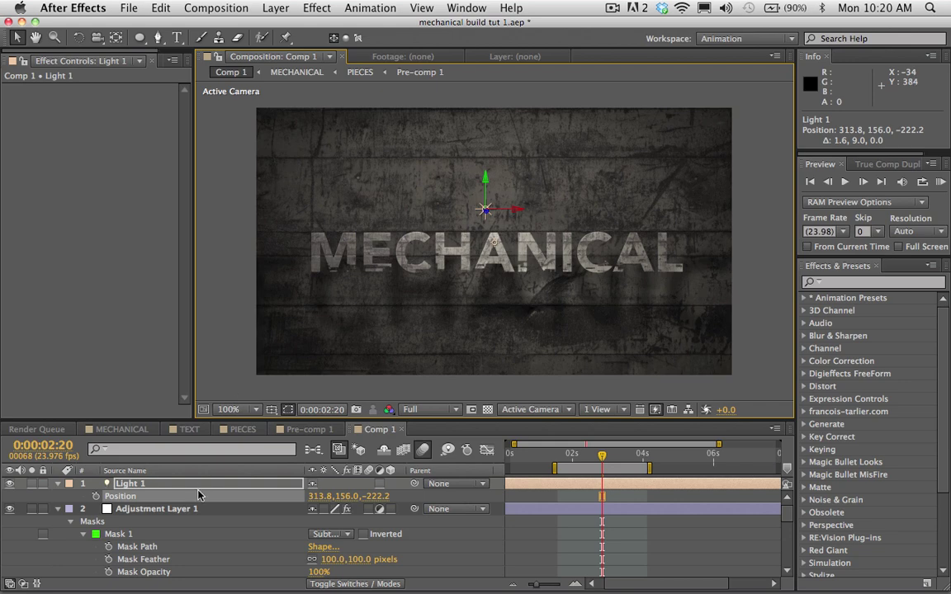
pyautogui.click(133, 483)
pyautogui.moveTo(375, 497); pyautogui.dragTo(302, 485)
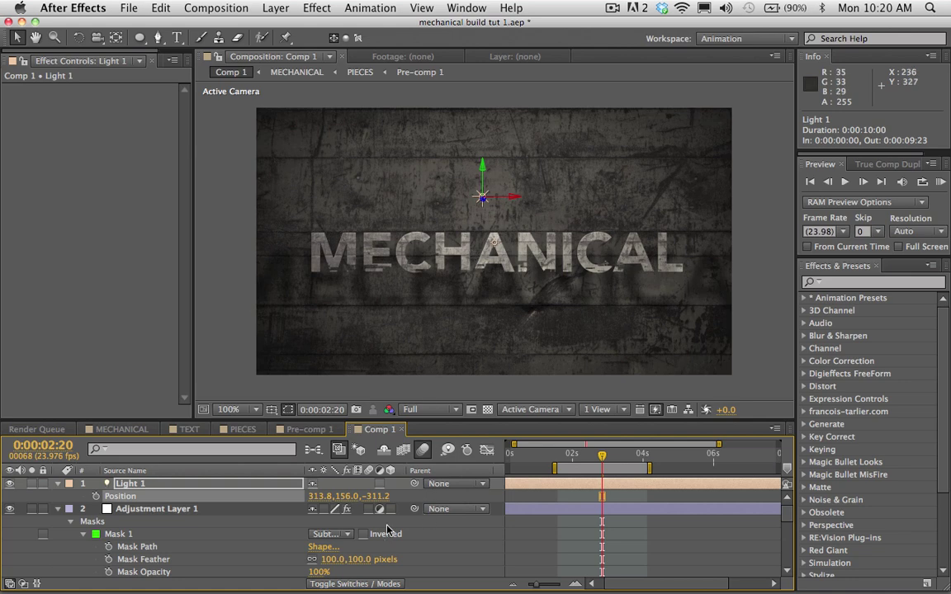
# - Pull Light 1 back in depth to about -335 and move it above the title's start, to about 255, 139
pyautogui.click(380, 494)
pyautogui.click(357, 493)
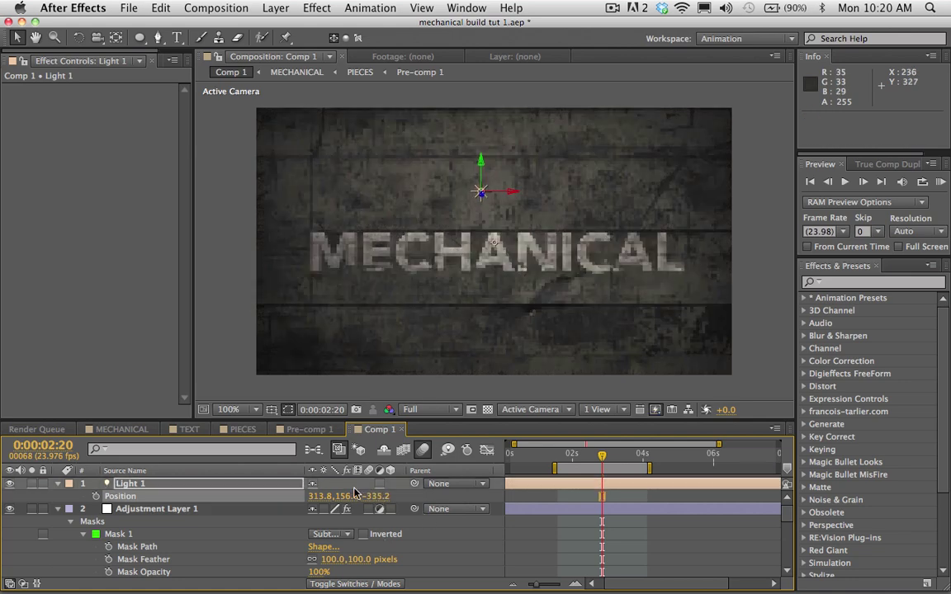
pyautogui.click(422, 448)
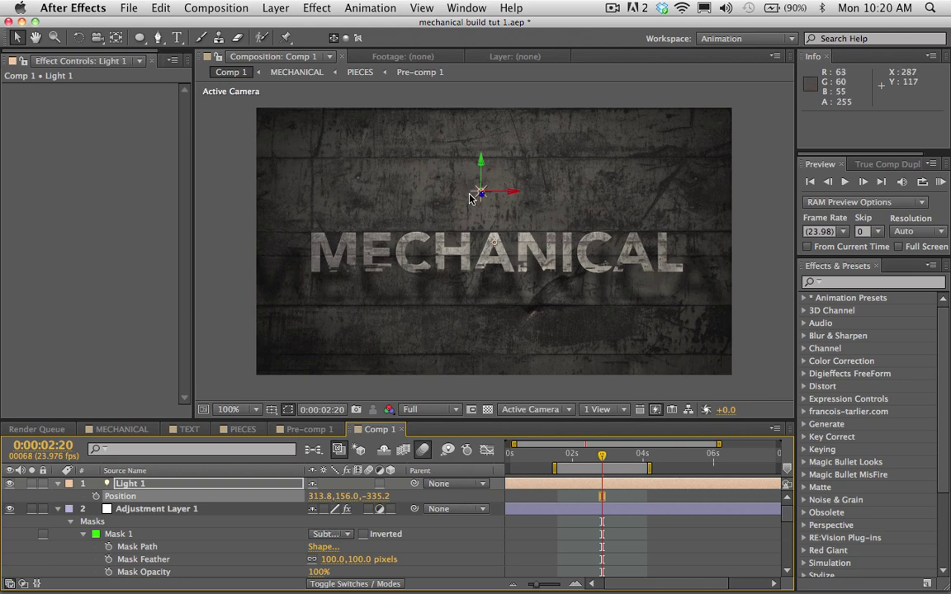
pyautogui.moveTo(477, 195); pyautogui.dragTo(453, 192)
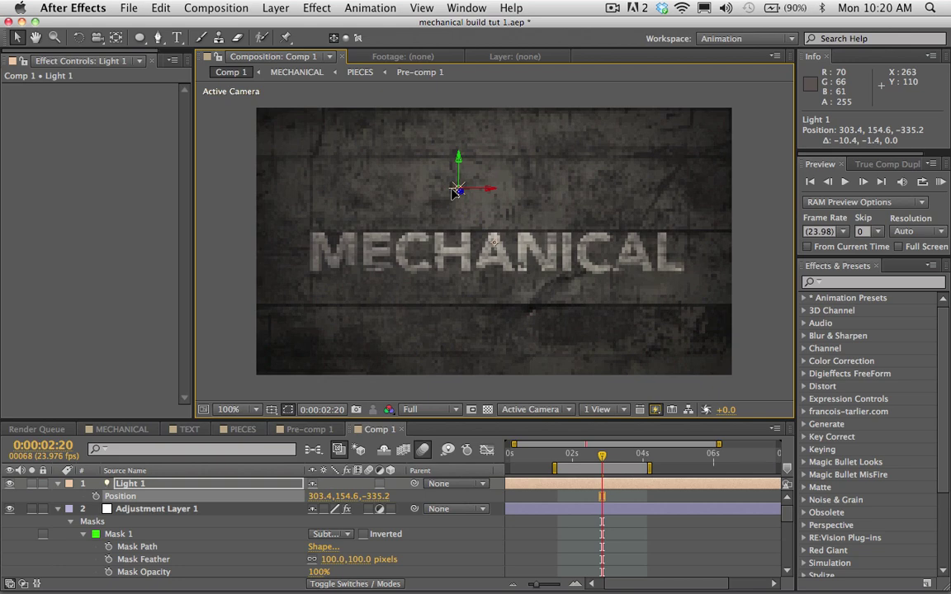
pyautogui.moveTo(453, 193); pyautogui.dragTo(350, 160)
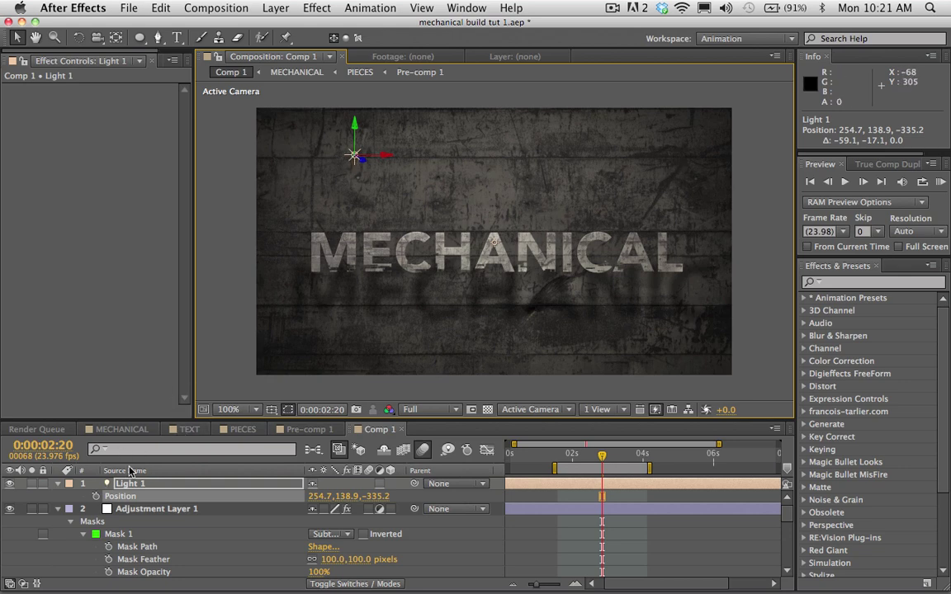
# - Enable Position keyframing for Light 1 and shift its first keyframe to 0:00:01:14
pyautogui.click(96, 496)
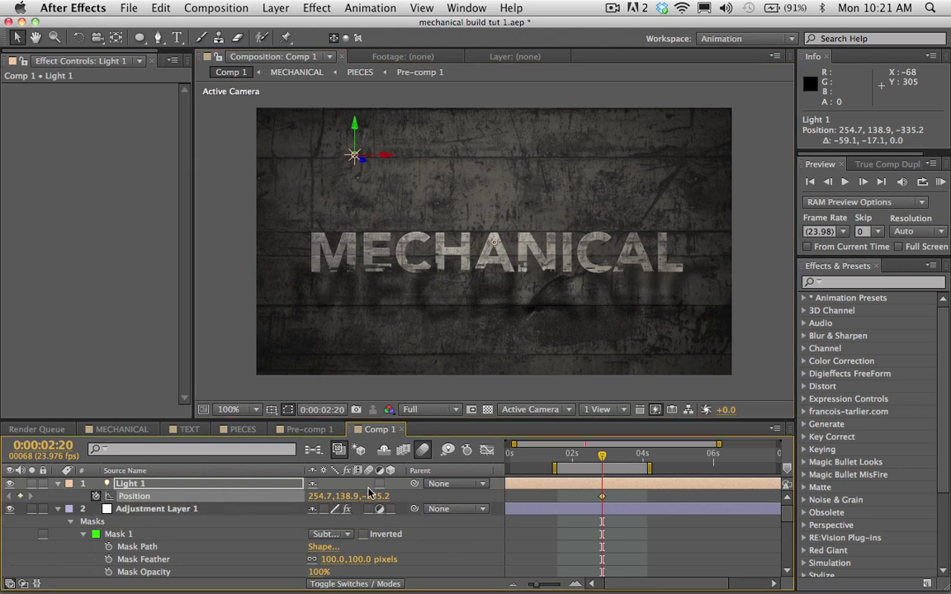
pyautogui.scroll(3, 606, 487)
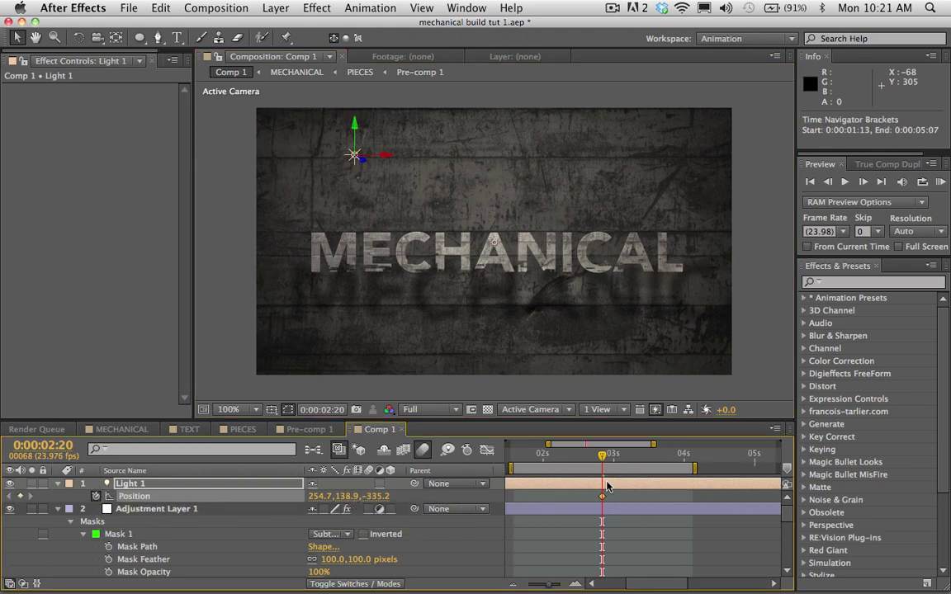
pyautogui.click(602, 495)
pyautogui.moveTo(548, 586); pyautogui.dragTo(554, 587)
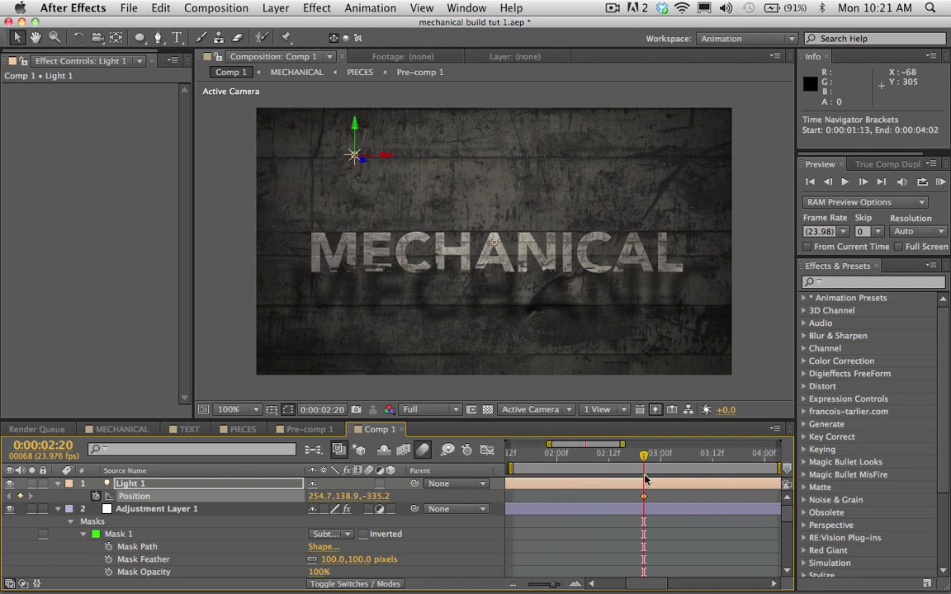
pyautogui.moveTo(647, 499)
pyautogui.moveTo(645, 498); pyautogui.dragTo(629, 502)
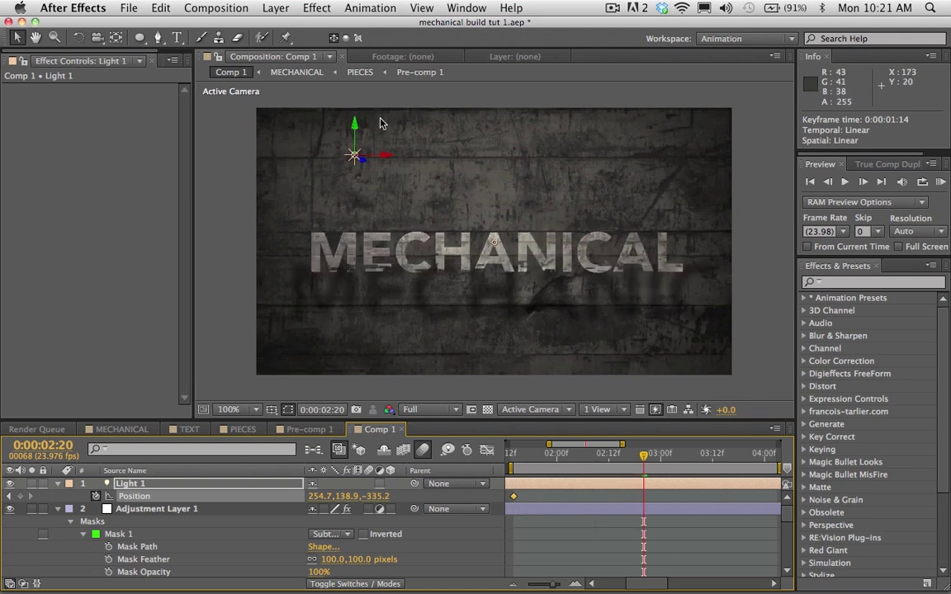
# - Keyframe the light's sweep across the title, to about 393, 139 at 0:00:02:20 and lowered to about 322, 154 at 0:00:02:05
pyautogui.moveTo(349, 161); pyautogui.dragTo(648, 161)
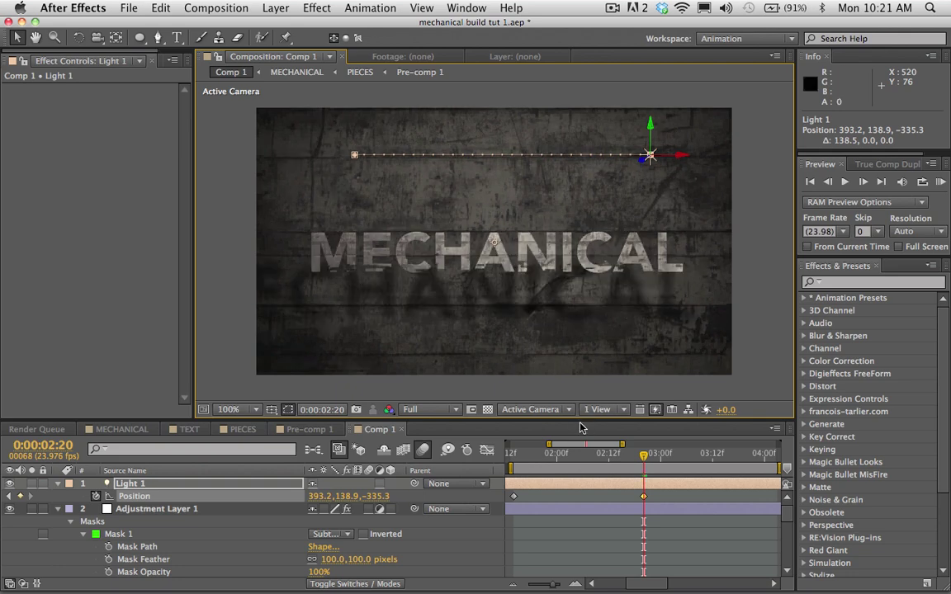
pyautogui.moveTo(533, 457); pyautogui.dragTo(578, 459)
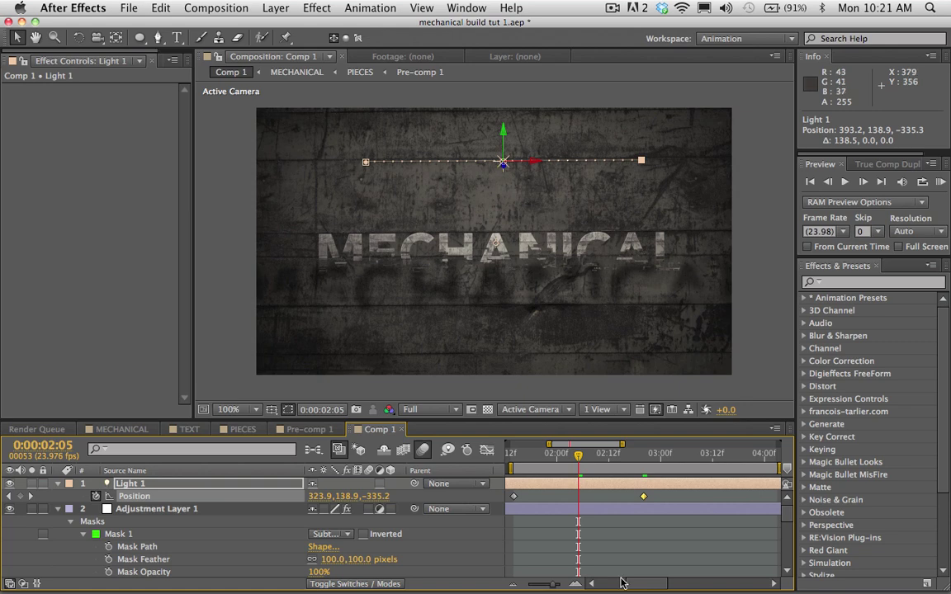
pyautogui.hotkey('alt', 'shift', 'p')
pyautogui.moveTo(501, 174); pyautogui.dragTo(494, 195)
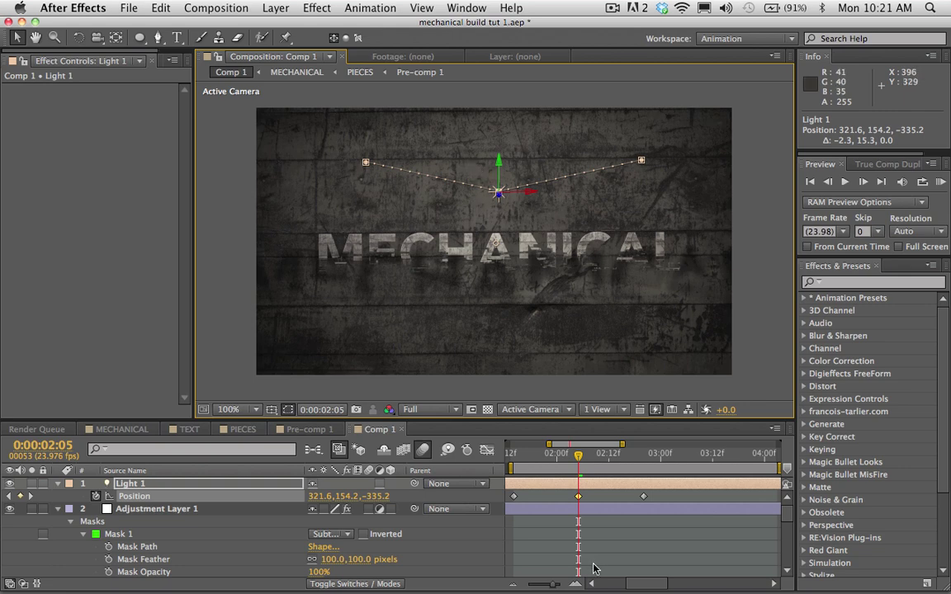
# - Set the spatial interpolation of the middle Position keyframe of Light 1 to Bezier
pyautogui.moveTo(578, 498)
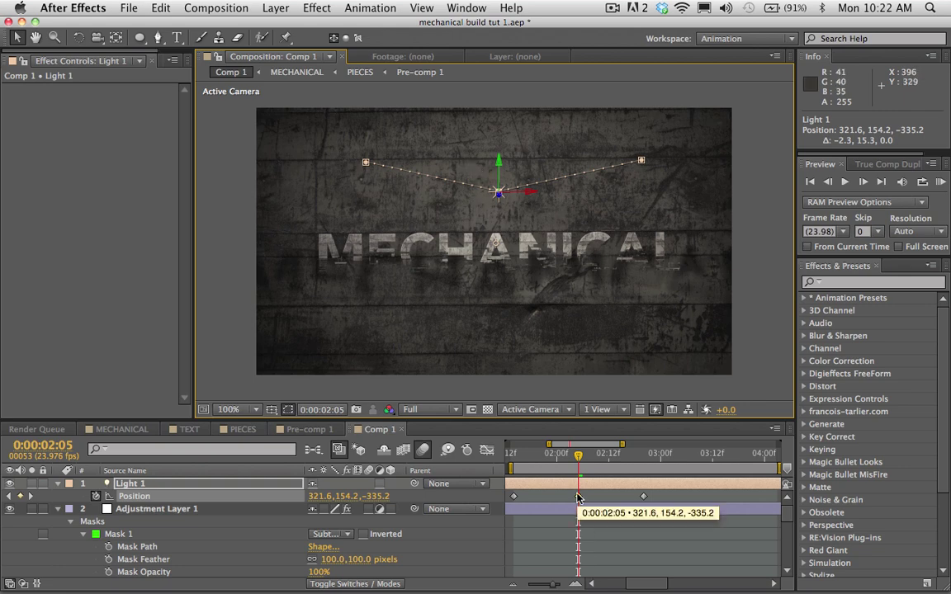
pyautogui.rightClick(578, 498)
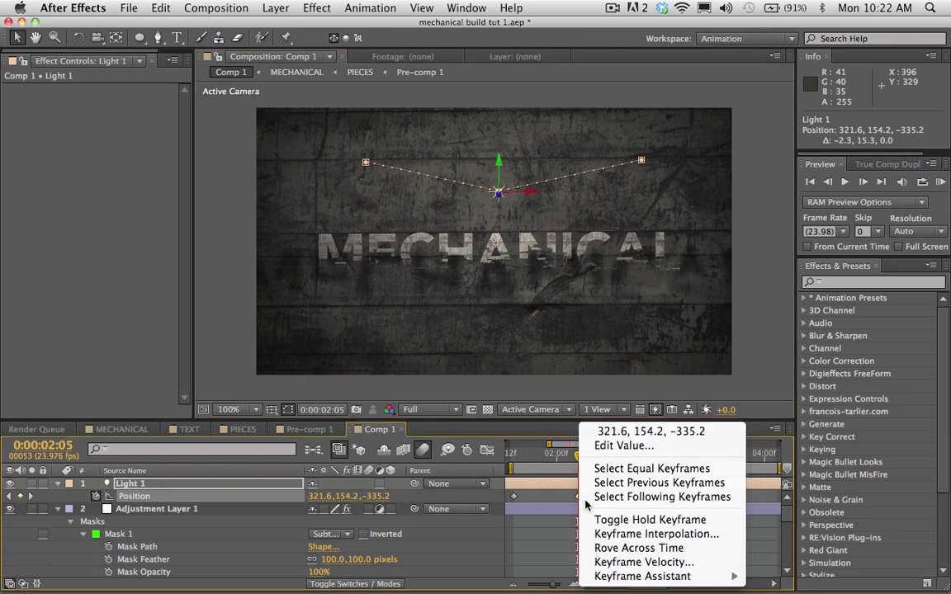
pyautogui.click(623, 535)
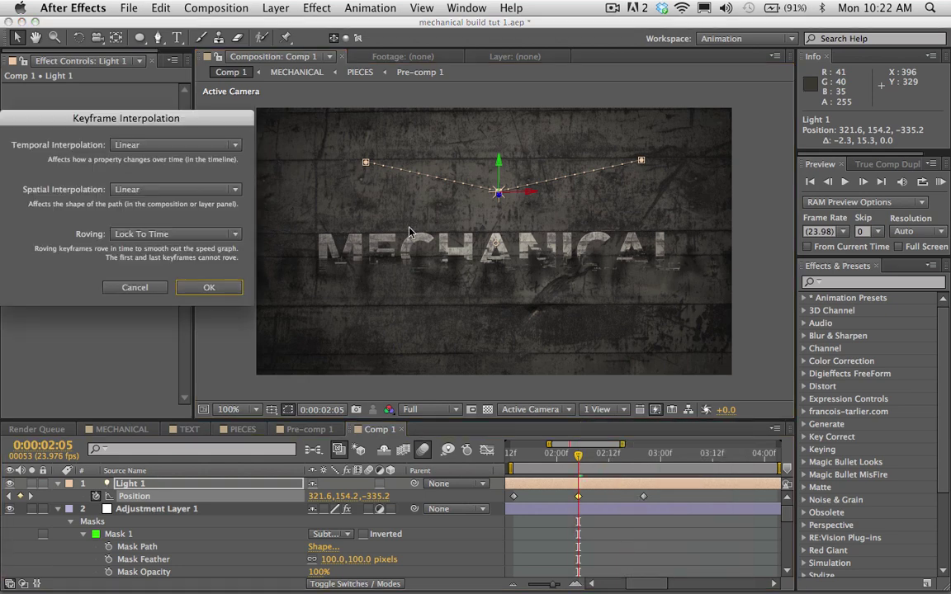
pyautogui.click(133, 191)
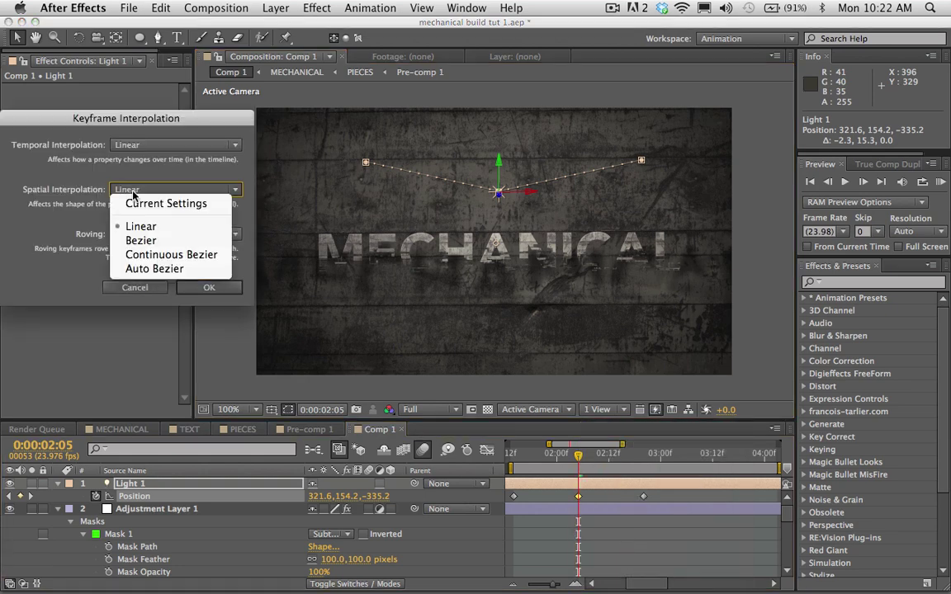
pyautogui.click(166, 241)
pyautogui.click(208, 285)
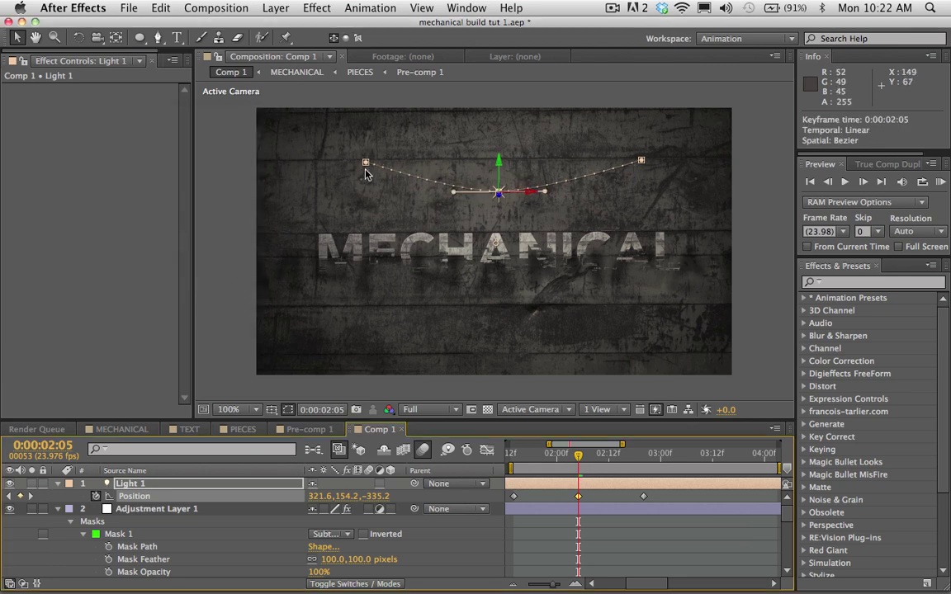
# - Make the middle Position keyframe of Light 1 rove across time
pyautogui.rightClick(578, 498)
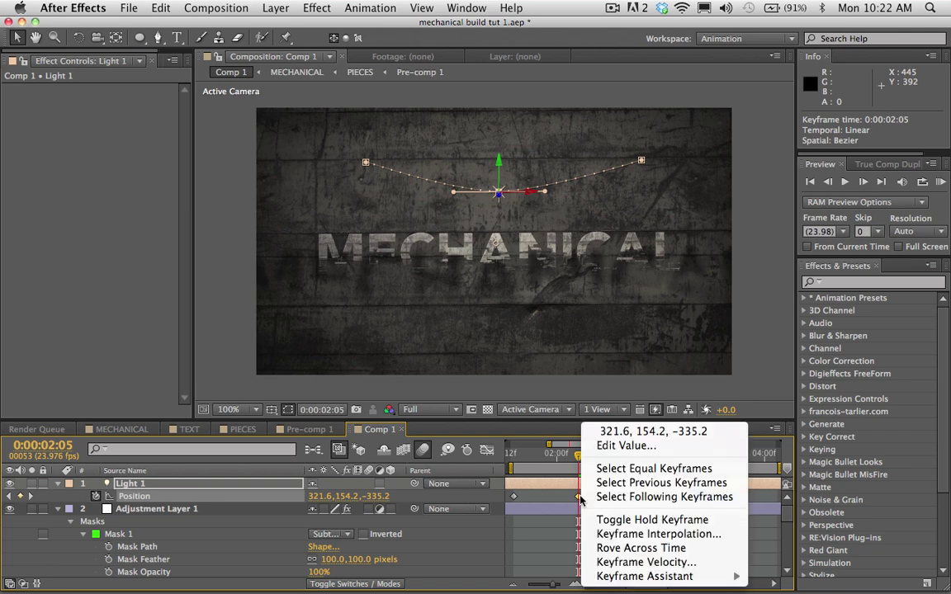
pyautogui.press('Escape')
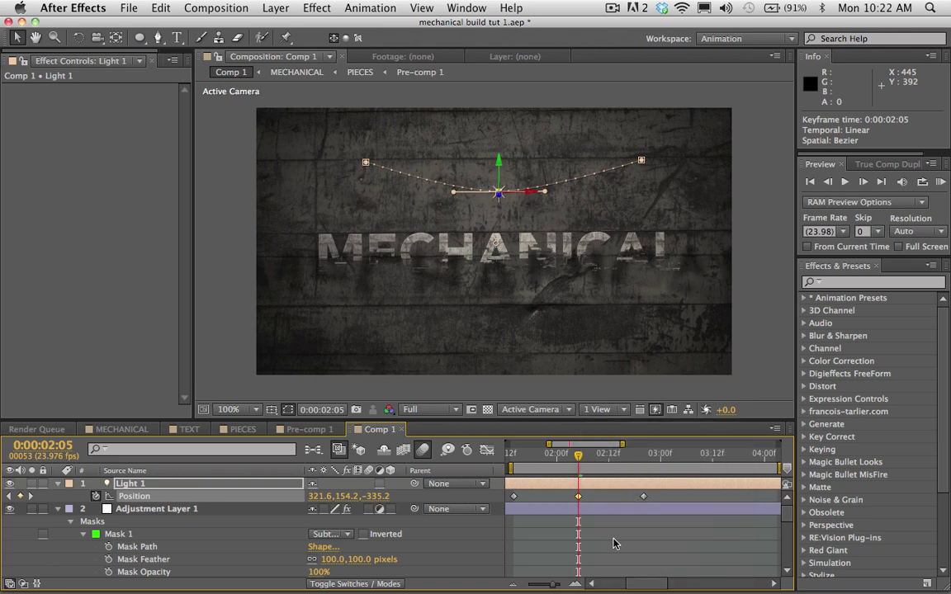
pyautogui.rightClick(575, 495)
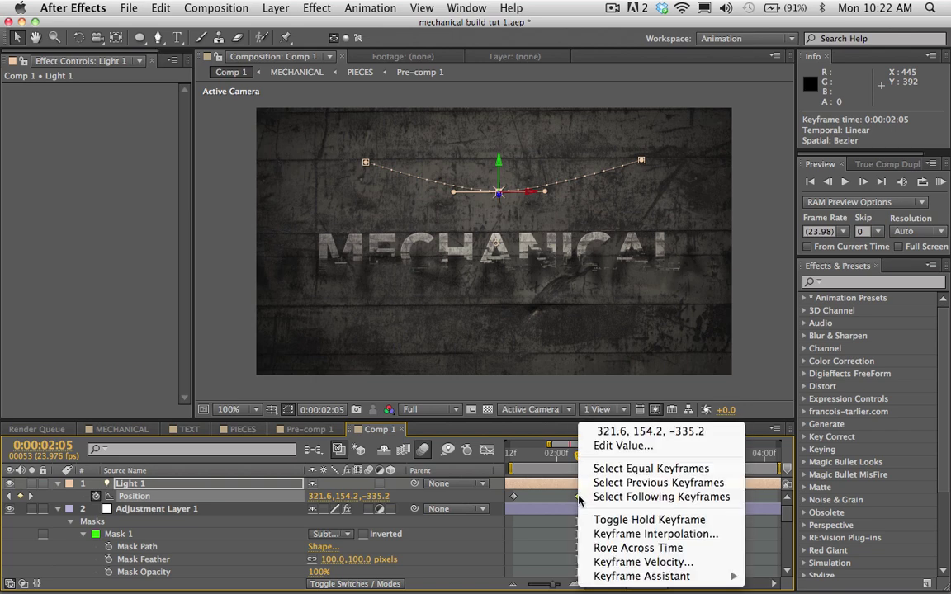
pyautogui.click(623, 550)
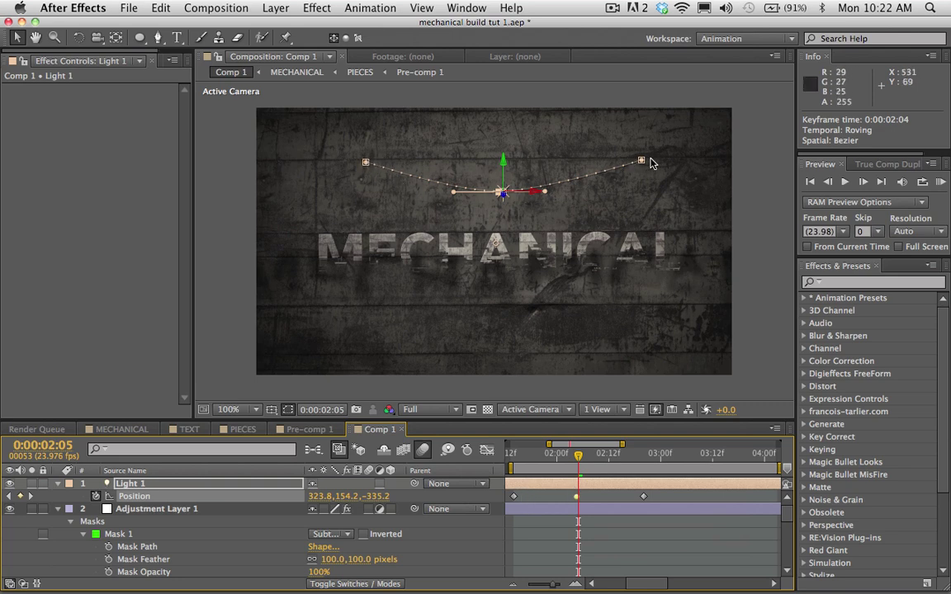
# - Apply Easy Ease to the first and last Position keyframes of Light 1 and check the motion up to 0:00:02:10
pyautogui.click(515, 498)
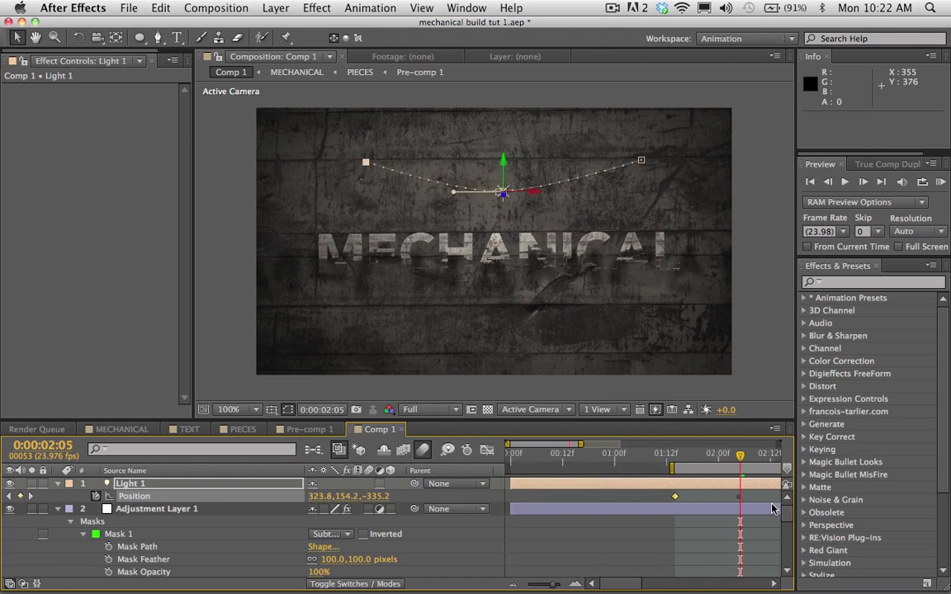
pyautogui.moveTo(648, 584); pyautogui.dragTo(635, 583)
pyautogui.moveTo(651, 502); pyautogui.dragTo(682, 494)
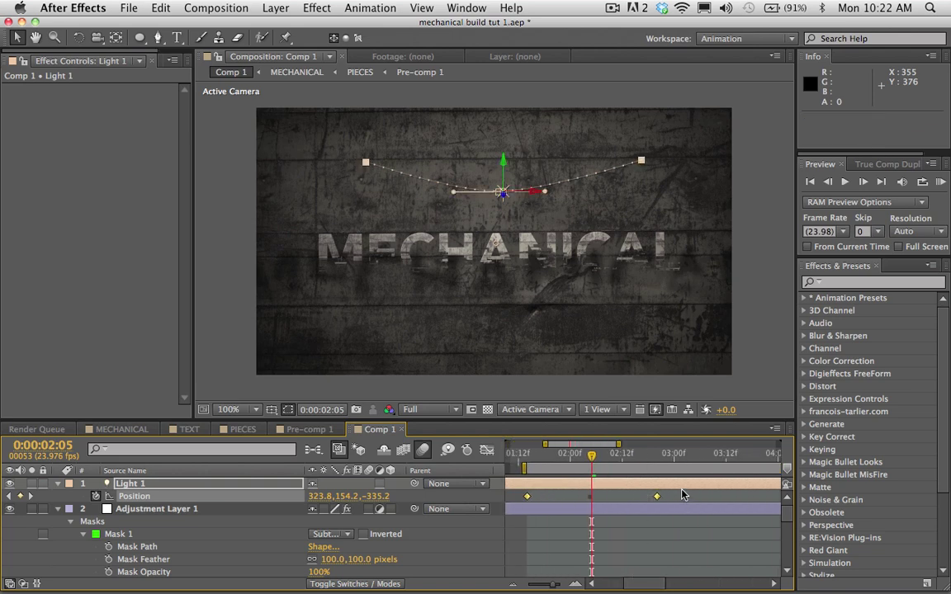
pyautogui.moveTo(591, 456); pyautogui.dragTo(613, 450)
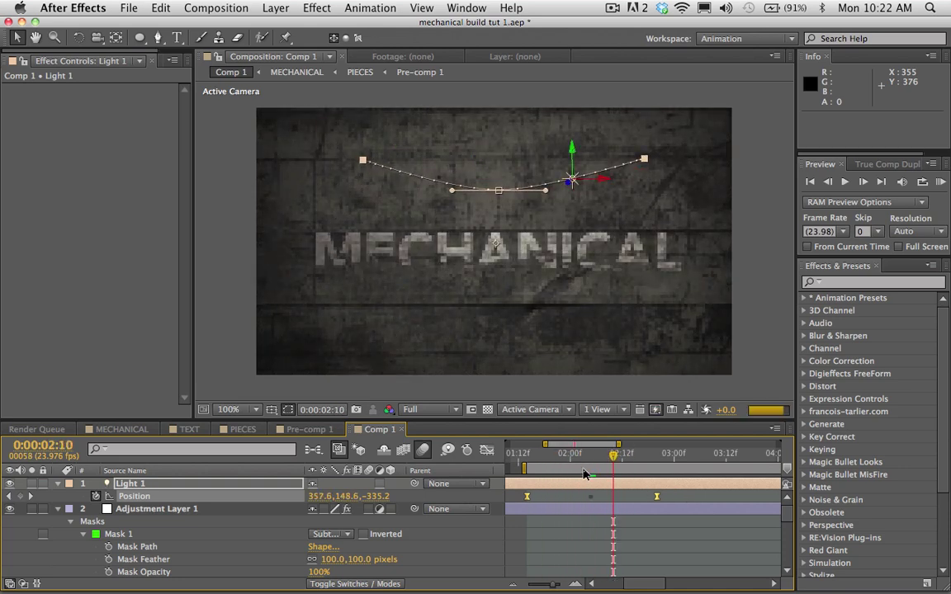
# - Copy all three Position keyframes of Light 1 and paste them at 0:00:02:22
pyautogui.moveTo(555, 587); pyautogui.dragTo(549, 586)
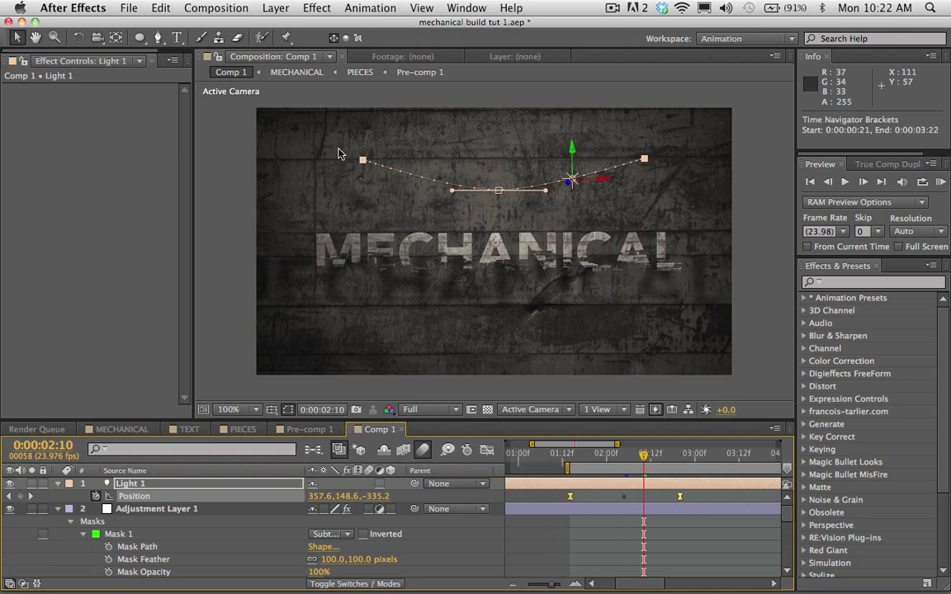
pyautogui.click(623, 497)
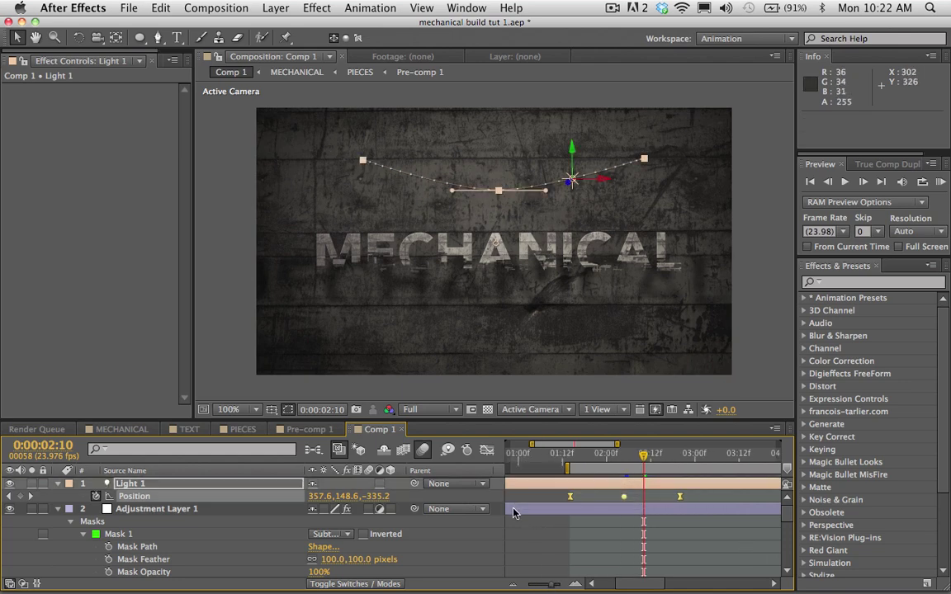
pyautogui.hotkey('ctrl', 'c')
pyautogui.hscroll(3, 628, 570)
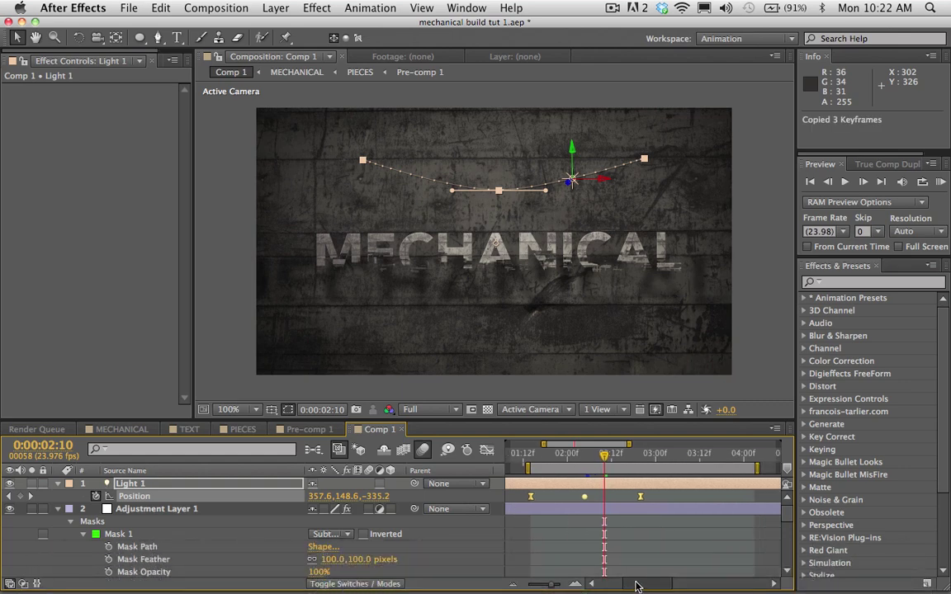
pyautogui.moveTo(636, 458); pyautogui.dragTo(647, 460)
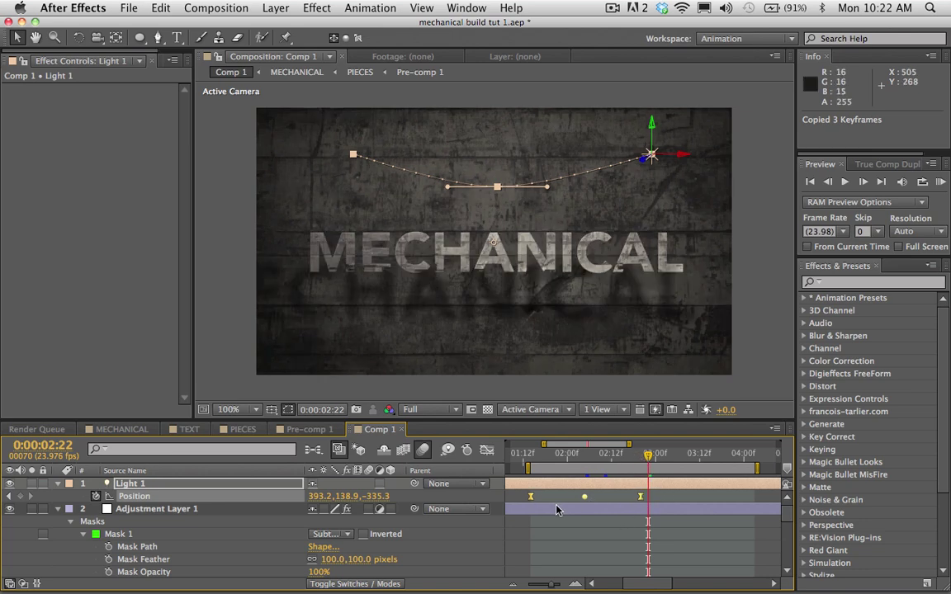
pyautogui.press('super+v')
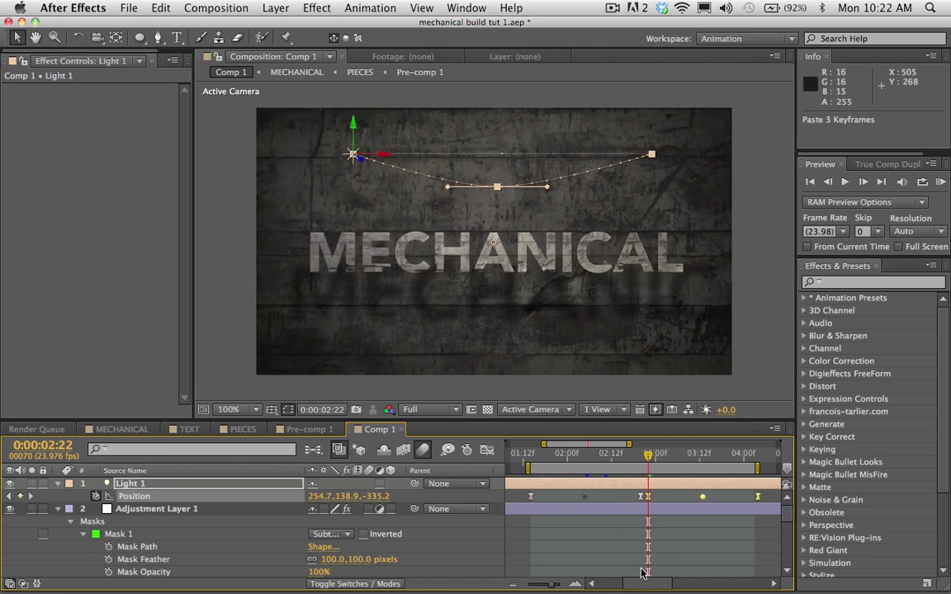
# - Time-reverse the three pasted Position keyframes and review the light's return sweep up to 0:00:04:05
pyautogui.hscroll(3, 621, 481)
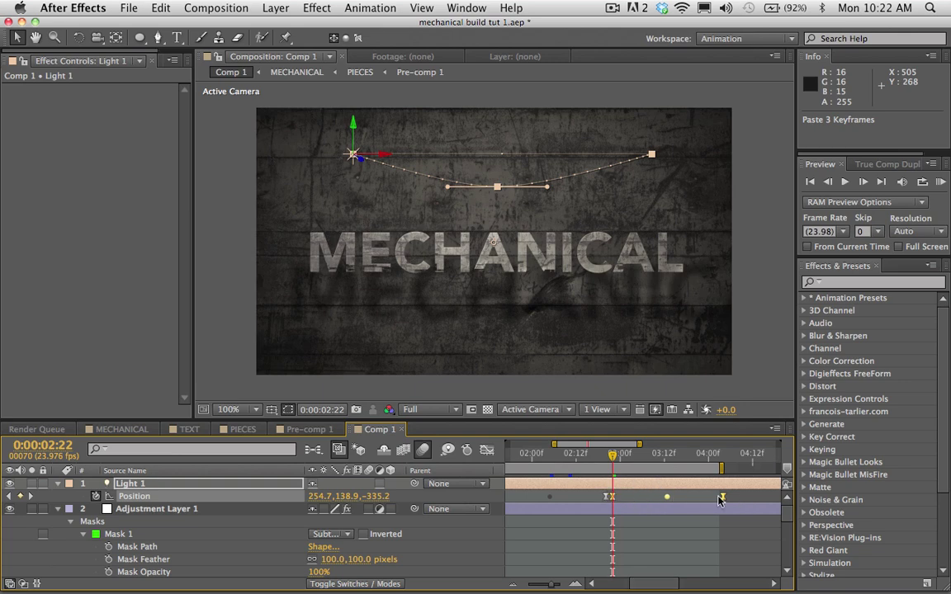
pyautogui.rightClick(612, 498)
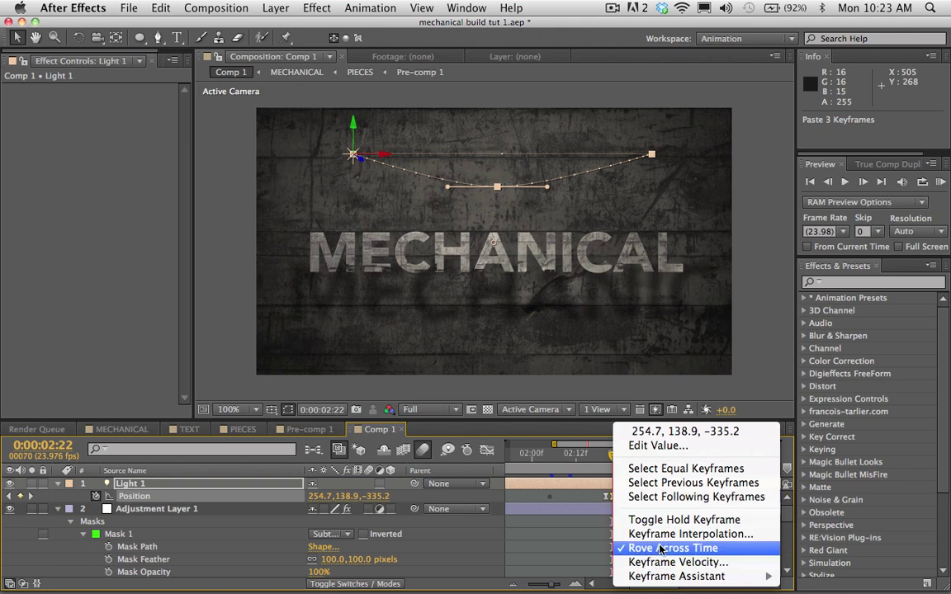
pyautogui.moveTo(664, 577)
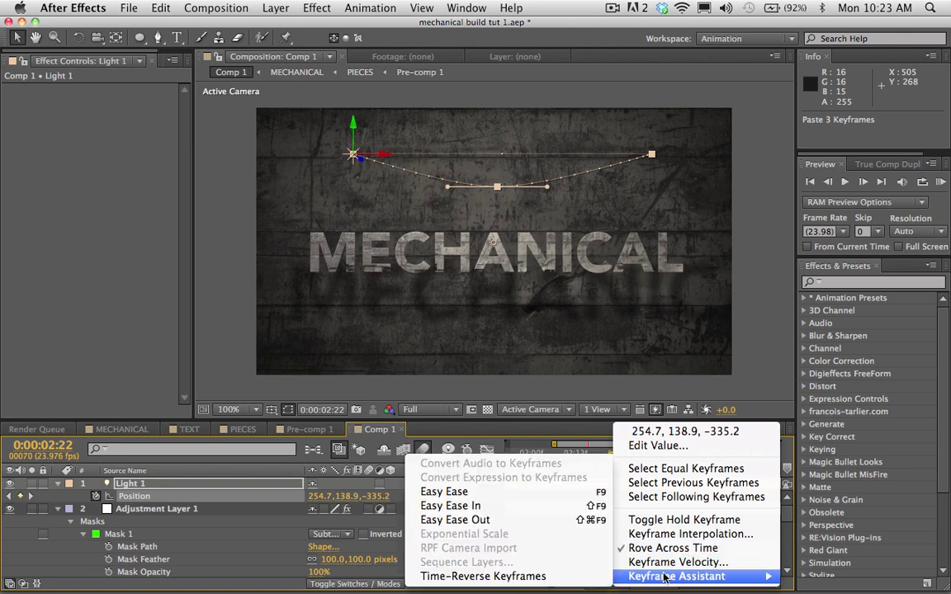
pyautogui.click(547, 577)
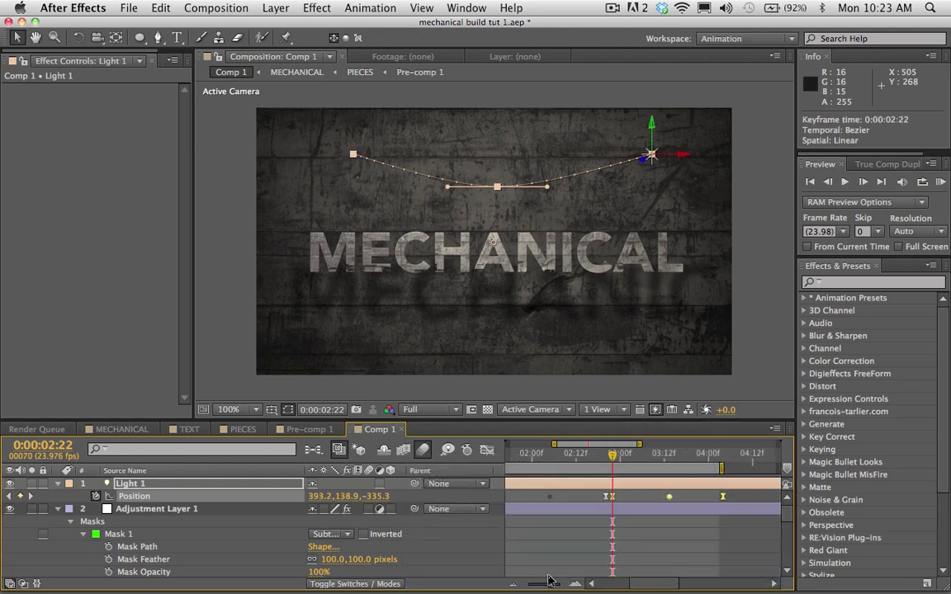
pyautogui.moveTo(588, 455); pyautogui.dragTo(694, 454)
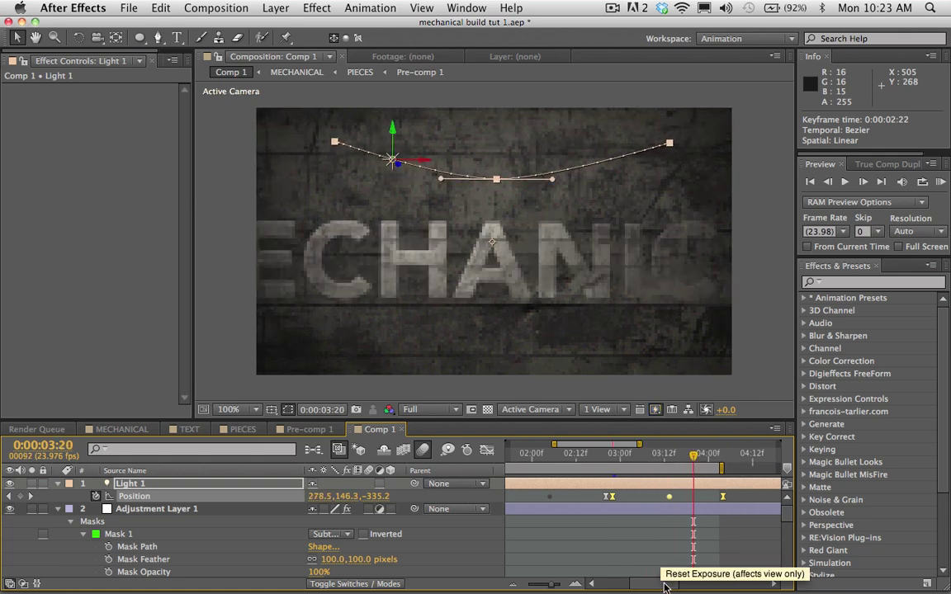
pyautogui.hscroll(3, 734, 464)
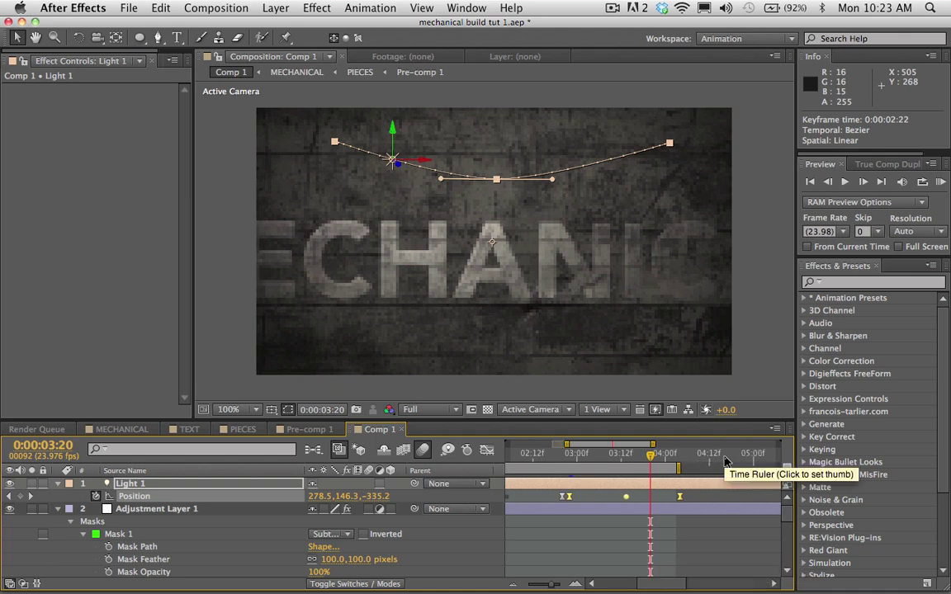
pyautogui.click(683, 459)
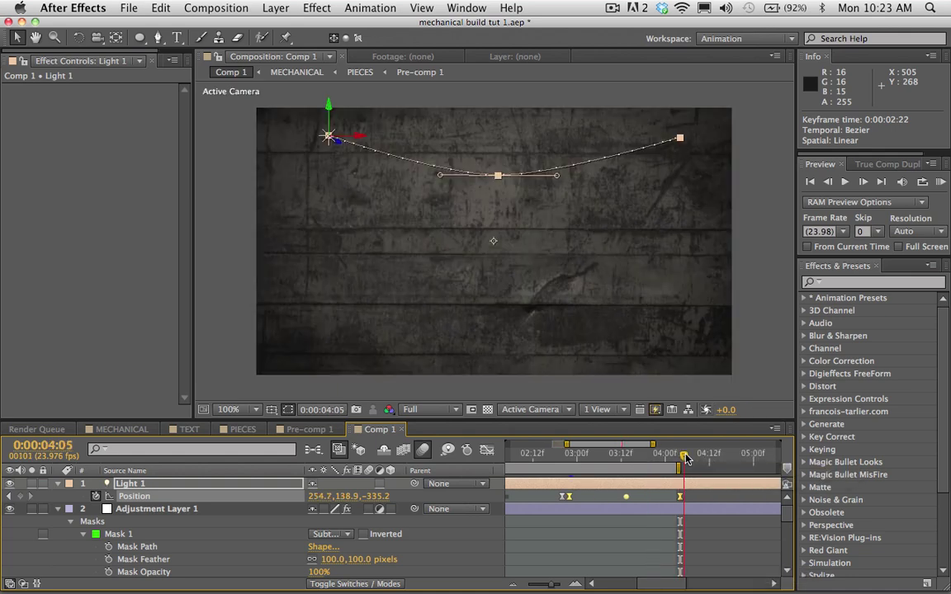
# - Copy the first three Position keyframes of Light 1 and paste them at 0:00:04:06
pyautogui.press('-')
pyautogui.moveTo(541, 493); pyautogui.dragTo(628, 499)
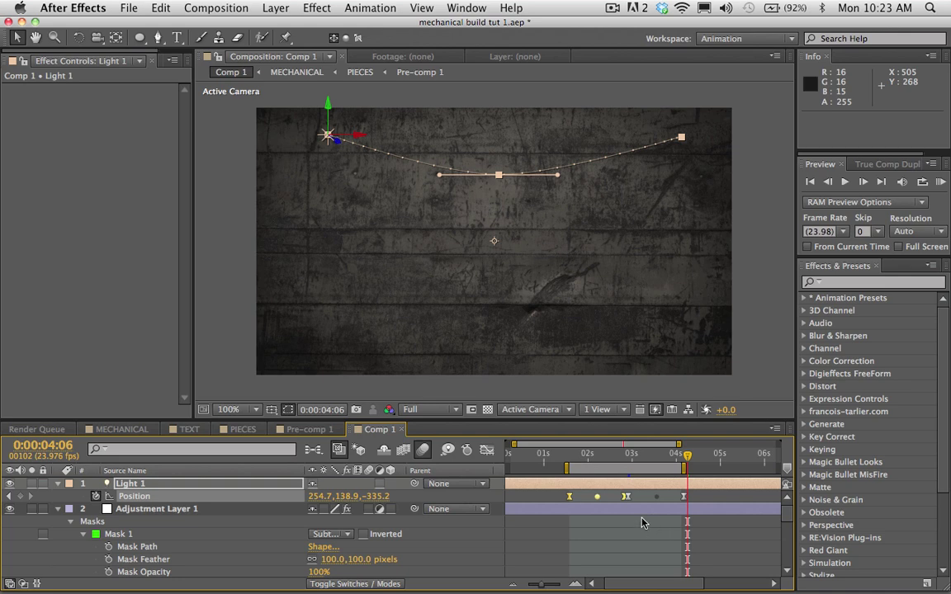
pyautogui.press('super+v')
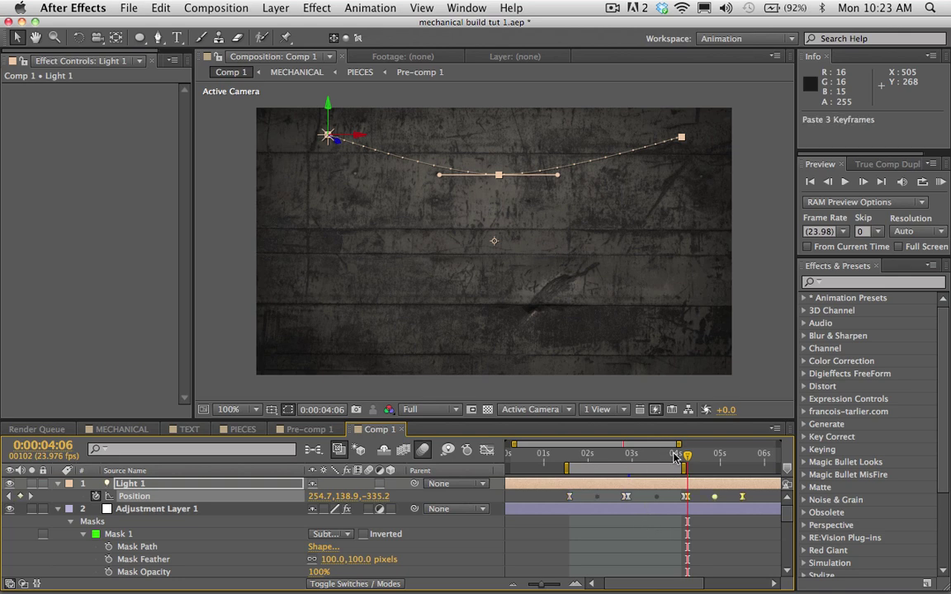
# - Extend the end of the work area to 0:00:05:11 and run a RAM preview of the light sweeps
pyautogui.moveTo(680, 467); pyautogui.dragTo(676, 469)
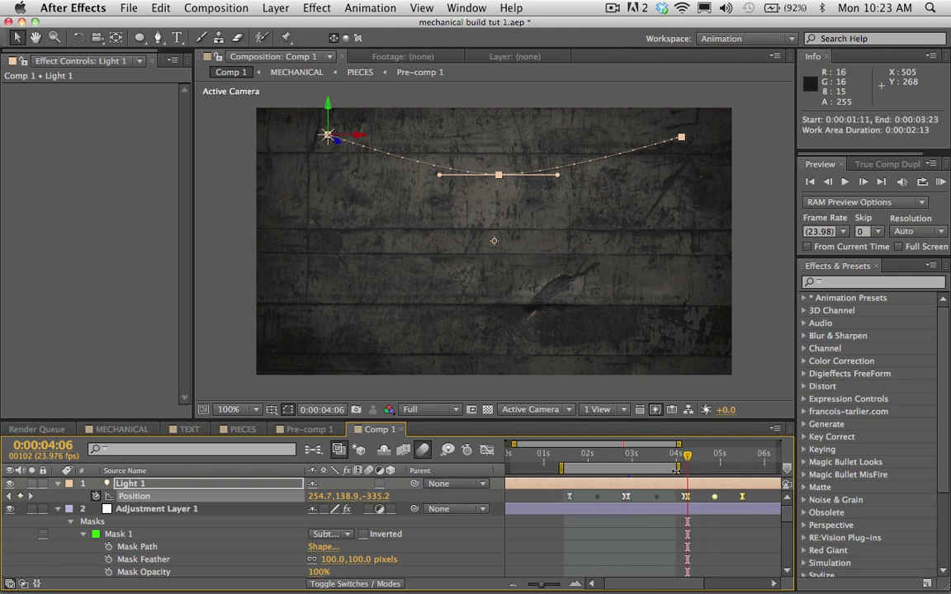
pyautogui.press('super+z')
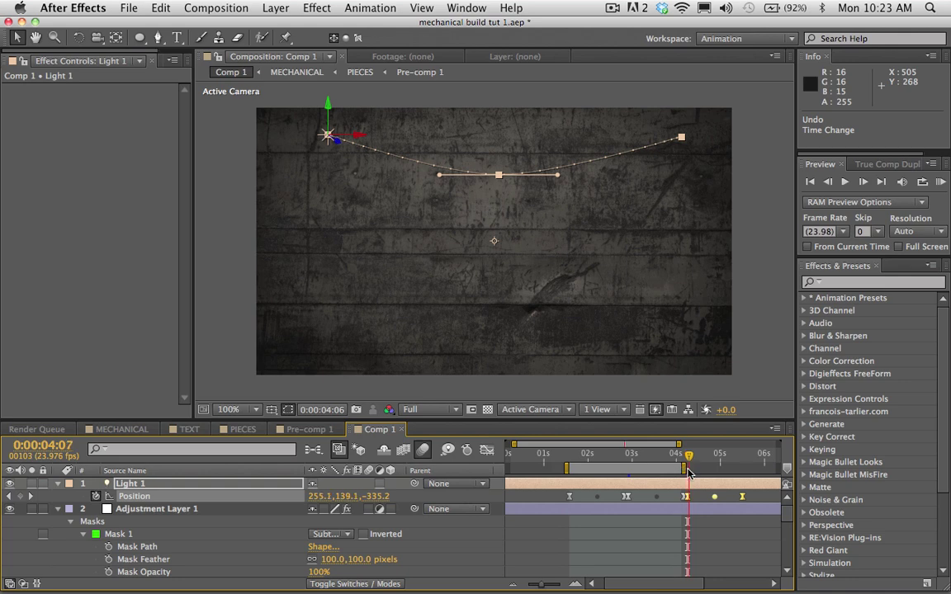
pyautogui.moveTo(680, 469); pyautogui.dragTo(750, 468)
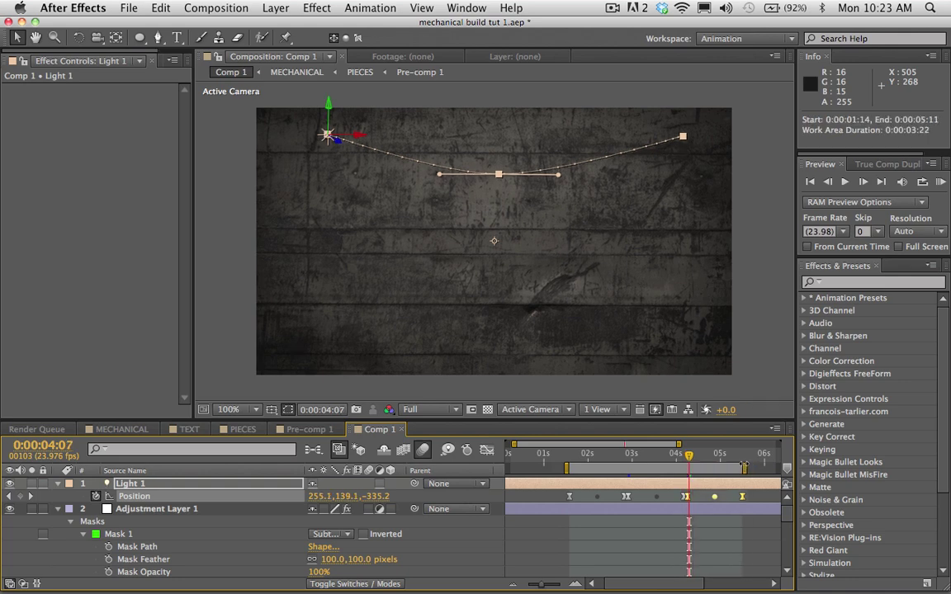
pyautogui.click(941, 183)
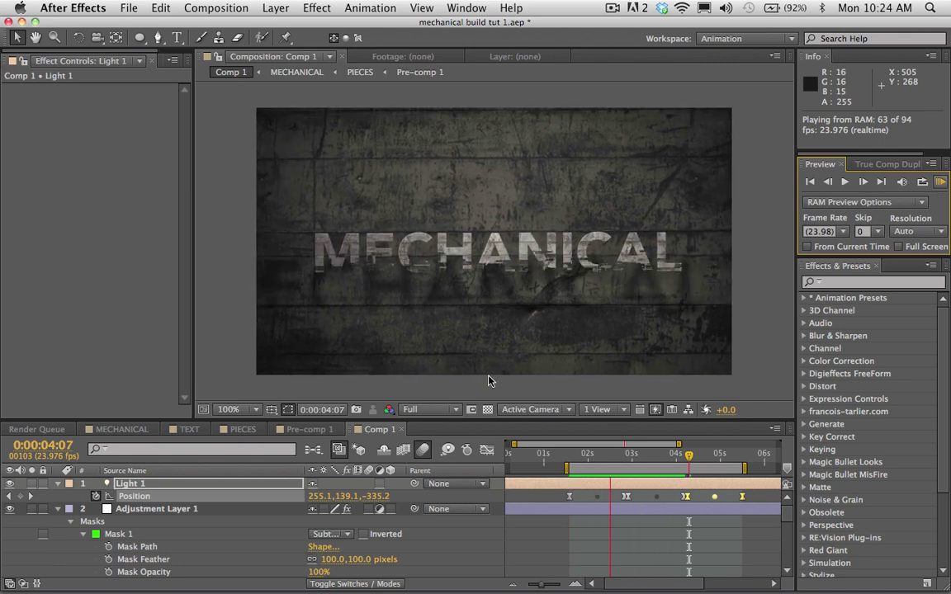
# - Stretch all nine Position keyframes of Light 1 proportionally so the last one sits at about 0:00:08:00
pyautogui.click(559, 500)
pyautogui.click(621, 498)
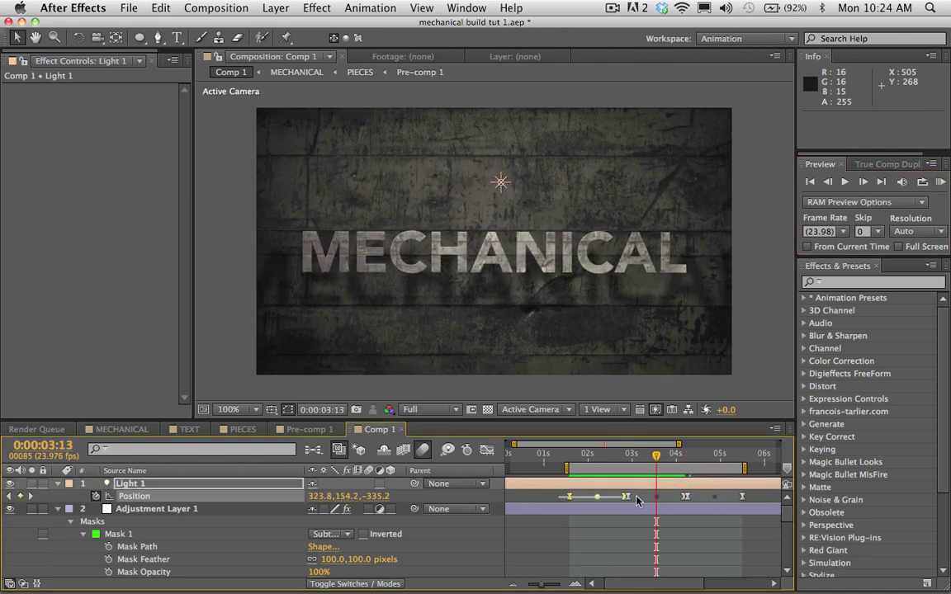
pyautogui.click(597, 498)
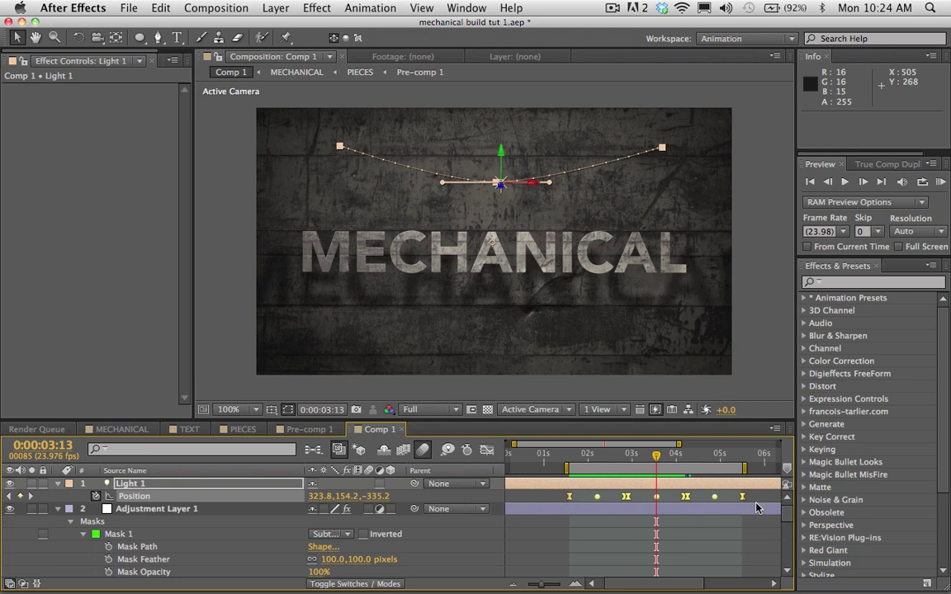
pyautogui.moveTo(760, 493); pyautogui.dragTo(557, 516)
pyautogui.press('-')
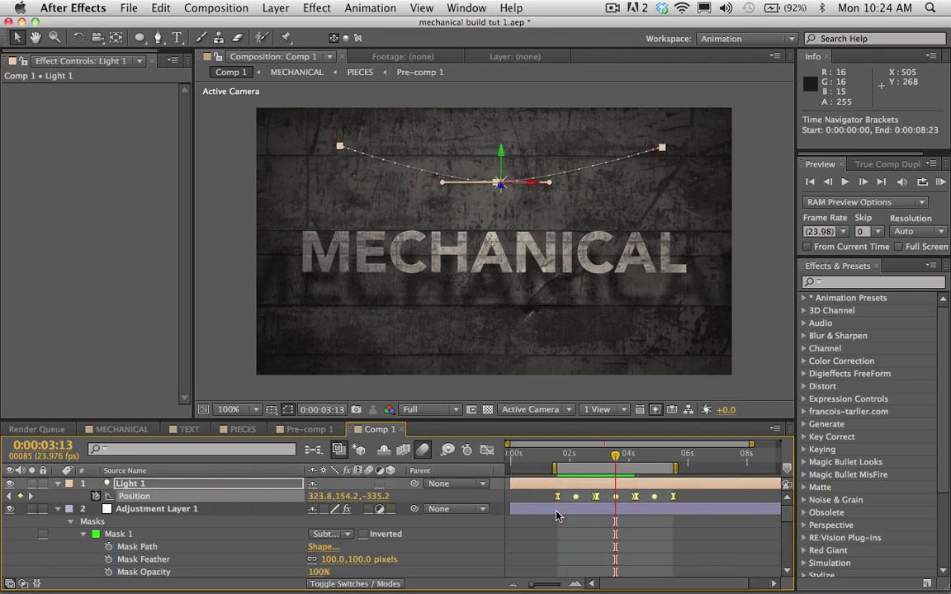
pyautogui.rightClick(674, 496)
pyautogui.click(673, 497)
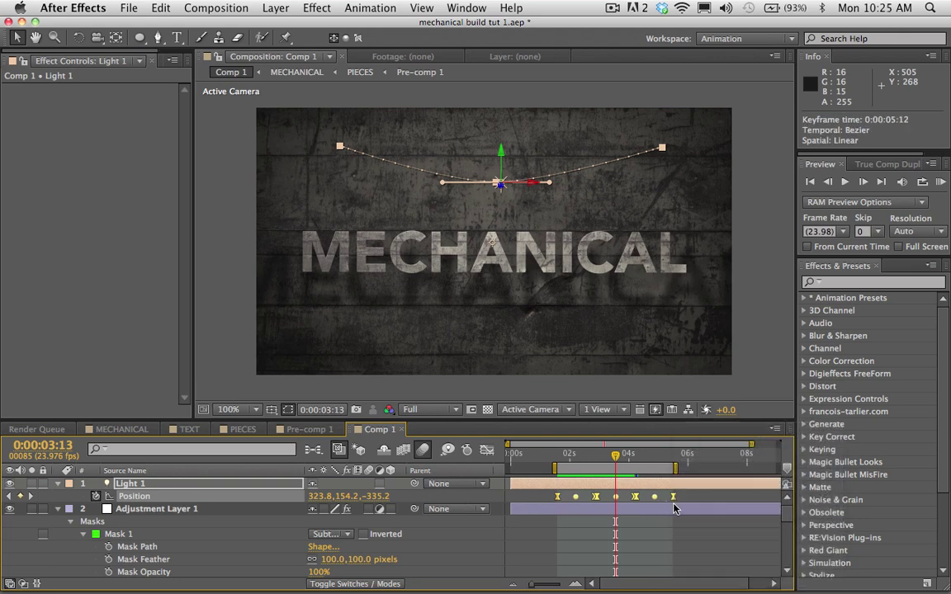
pyautogui.click(670, 498)
pyautogui.click(669, 500)
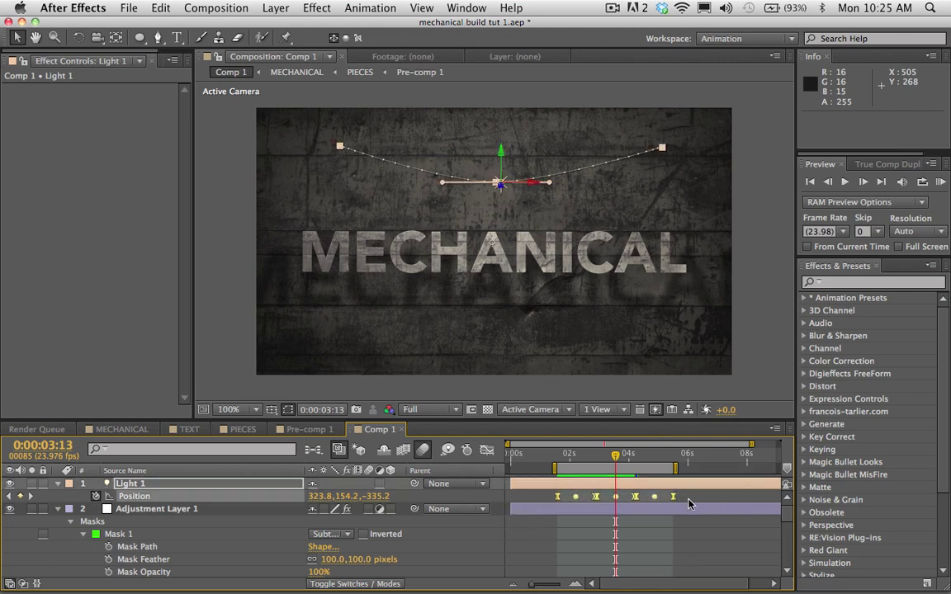
pyautogui.moveTo(671, 496)
pyautogui.mouseDown()
pyautogui.moveTo(743, 504)
pyautogui.moveTo(591, 503)
pyautogui.moveTo(683, 499)
pyautogui.mouseUp()
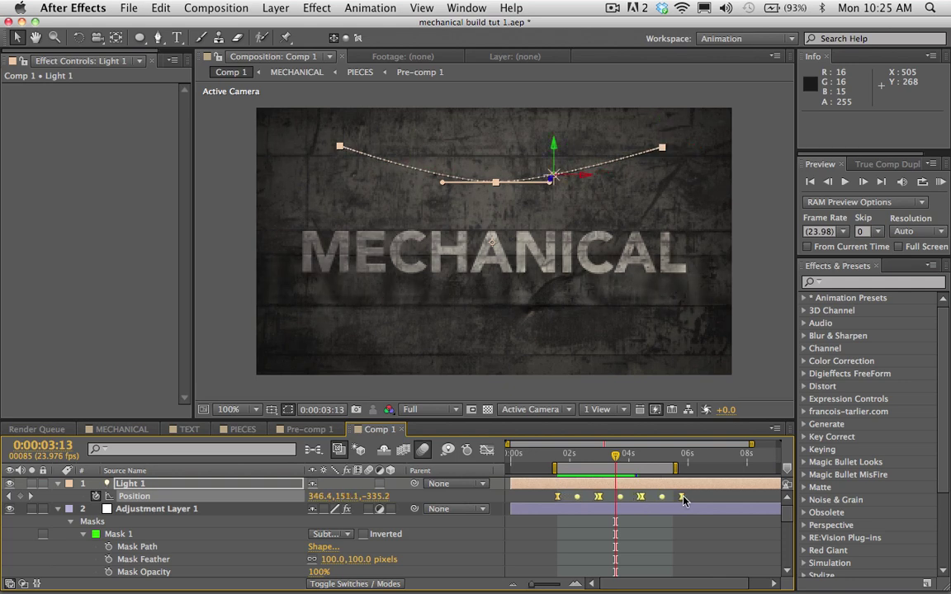
pyautogui.press('super+z')
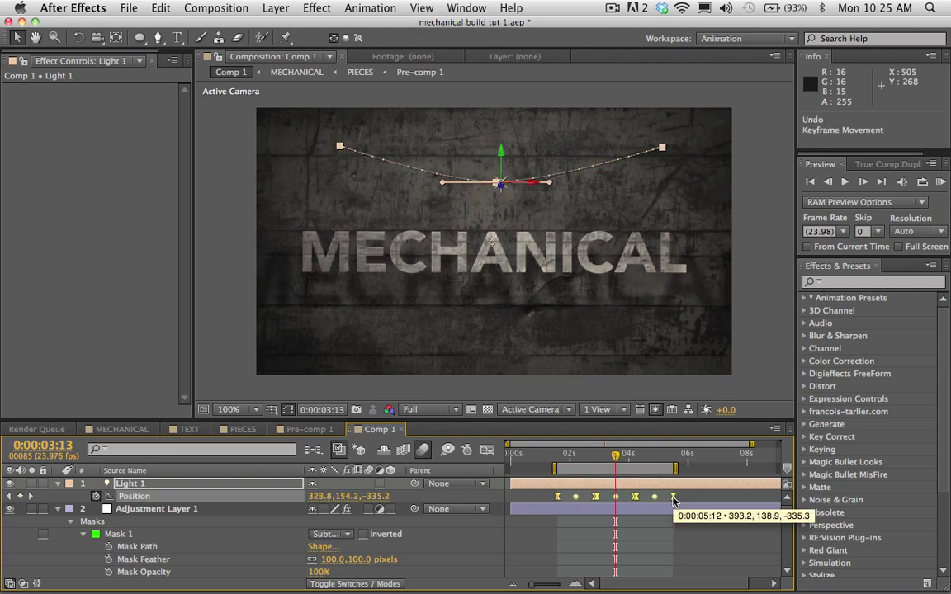
pyautogui.moveTo(672, 500); pyautogui.dragTo(749, 501)
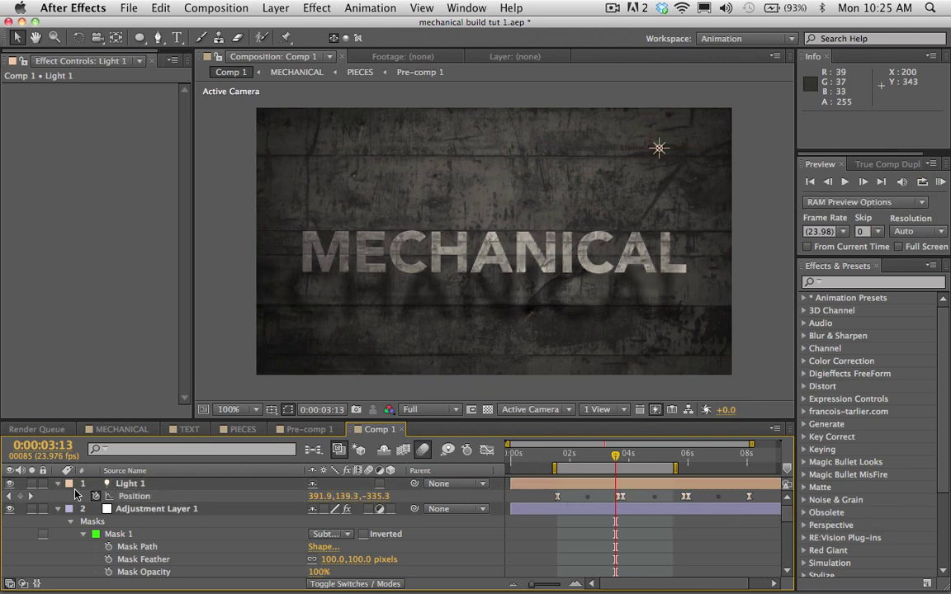
# - Set the Shadow Darkness of Light 1 to 25% in its Light Options
pyautogui.click(163, 487)
pyautogui.press('a')
pyautogui.press('a')
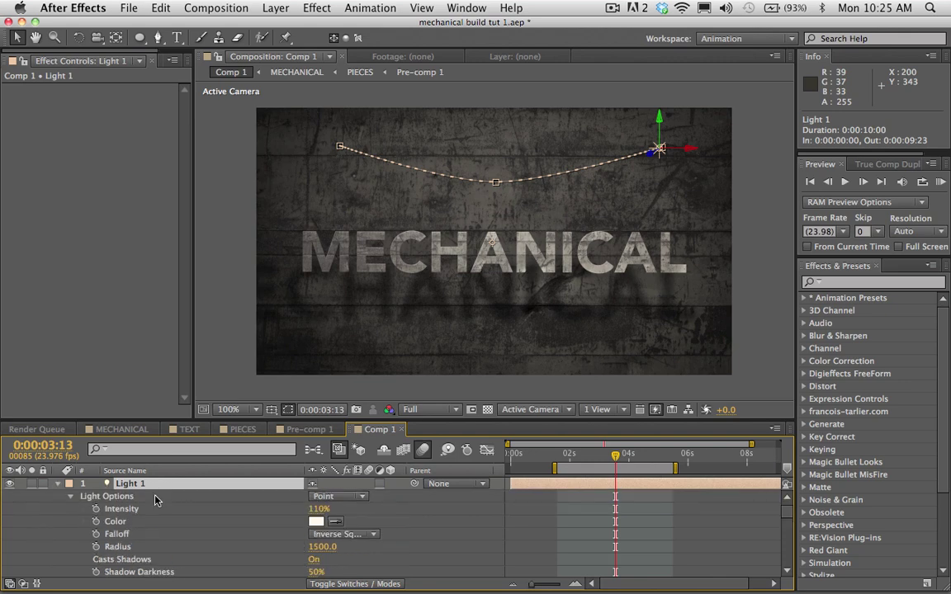
pyautogui.scroll(-2, 167, 528)
pyautogui.click(314, 548)
pyautogui.write('25')
pyautogui.press('Return')
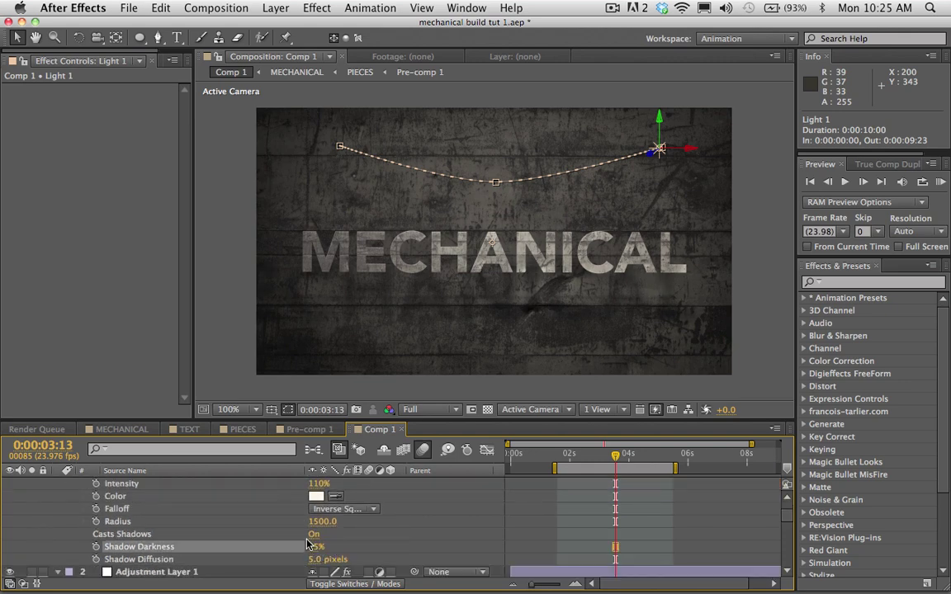
pyautogui.click(654, 513)
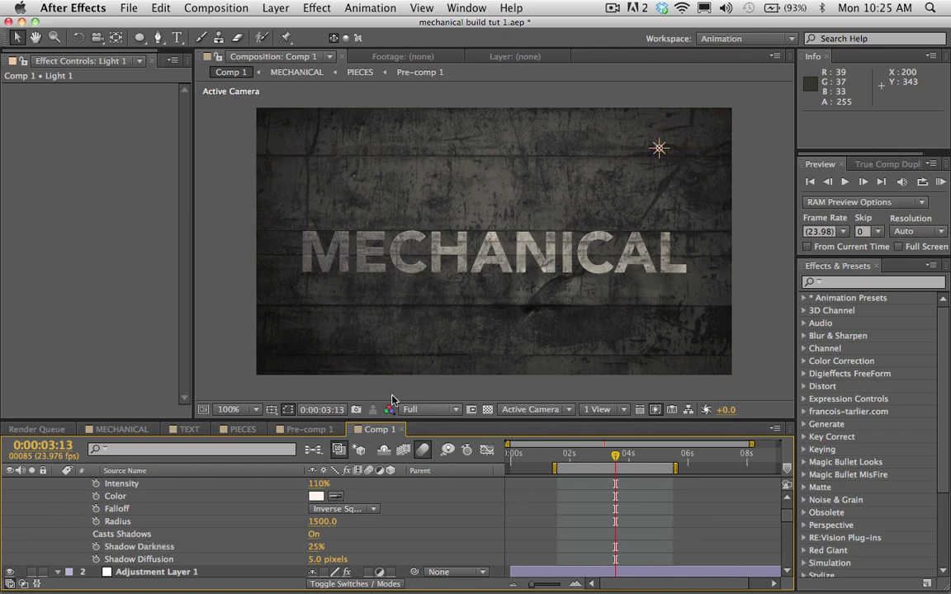
# - Add the expression wiggle(5,12) to the Intensity of Light 1 and run a RAM preview of the flicker
pyautogui.scroll(2, 83, 516)
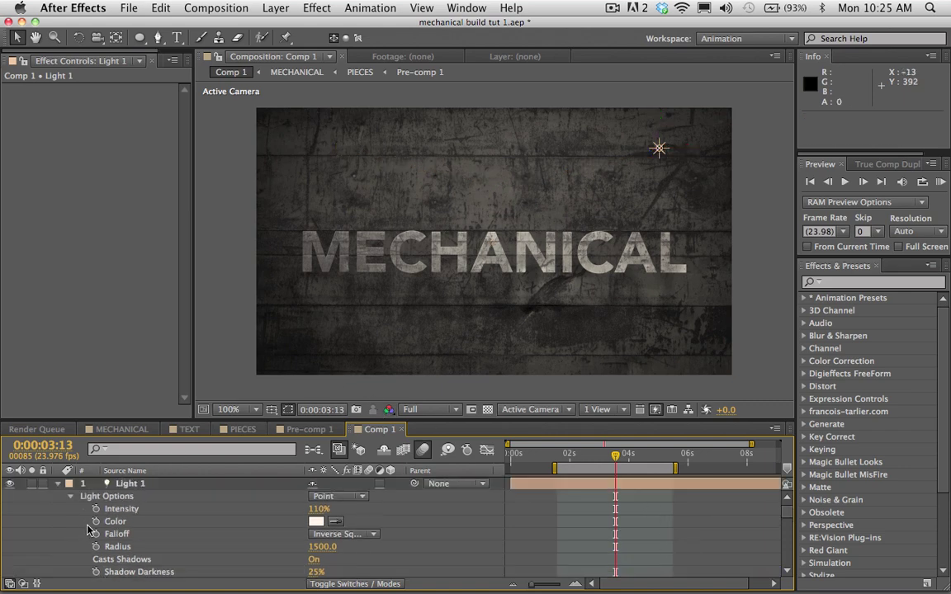
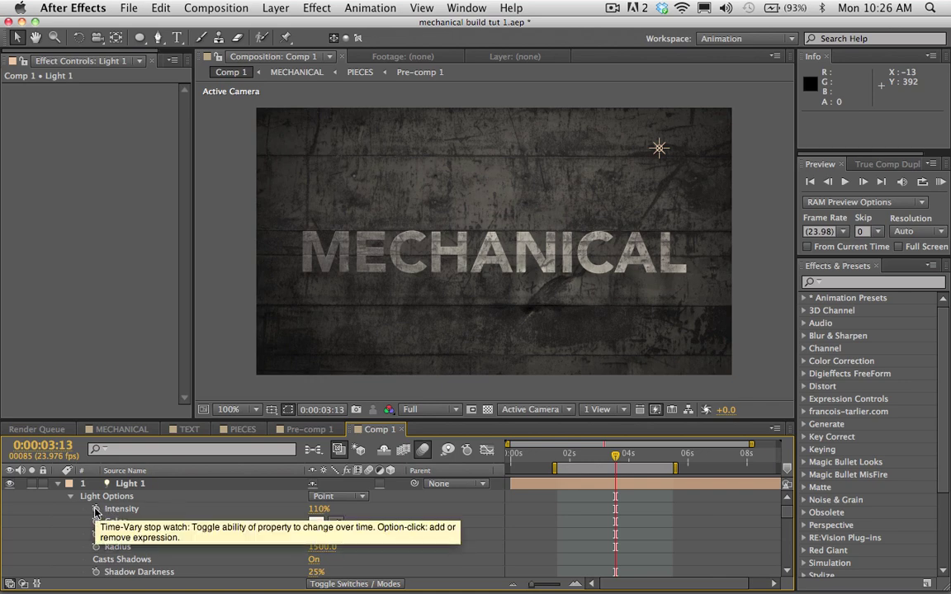
pyautogui.keyDown('alt'); pyautogui.click(95, 513); pyautogui.keyUp('alt')
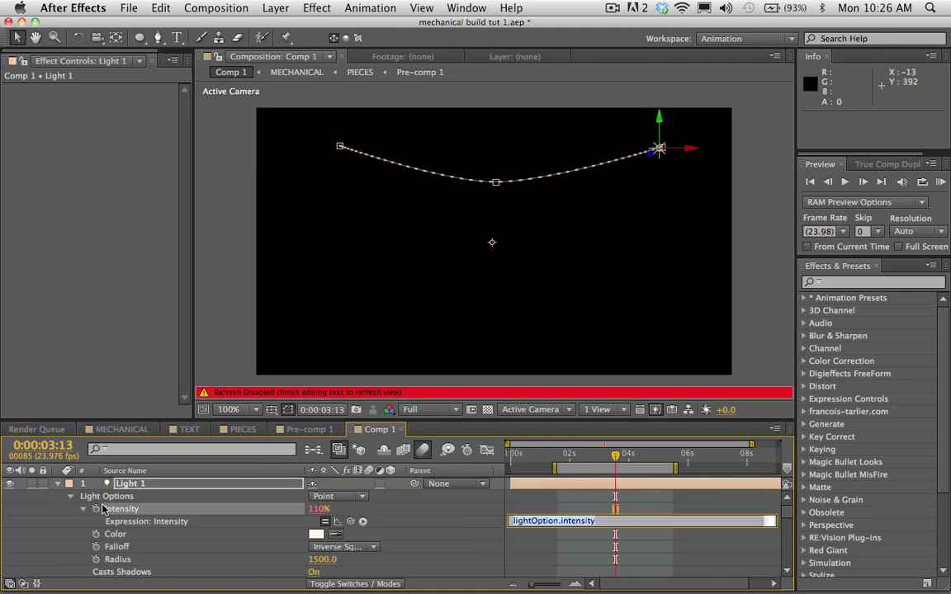
pyautogui.write('wiggle(5,12')
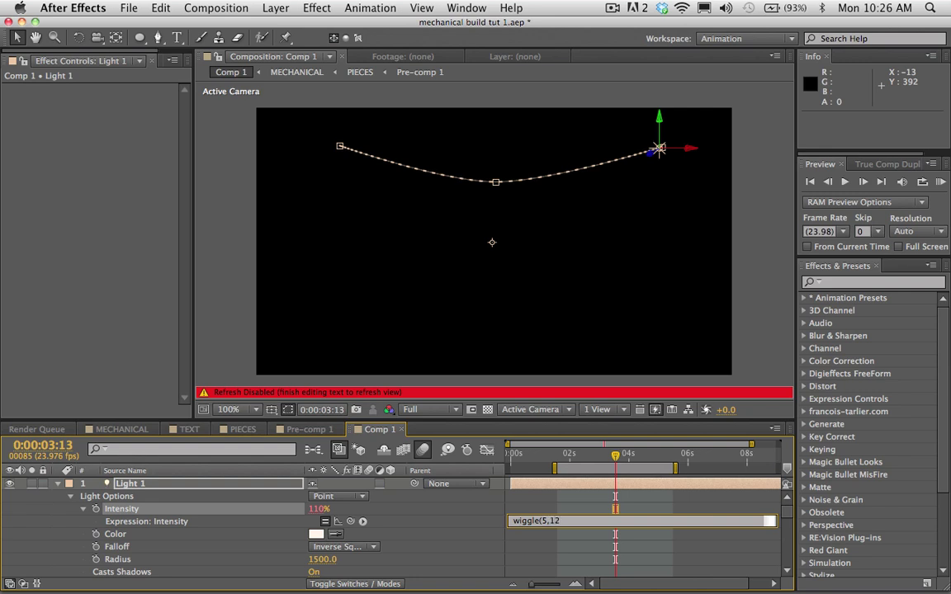
pyautogui.click(535, 556)
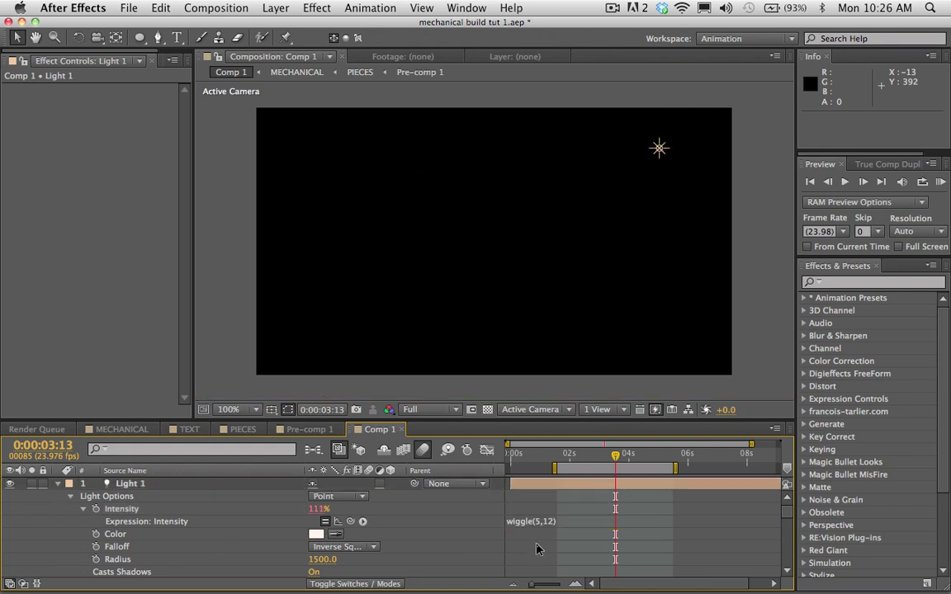
pyautogui.click(941, 183)
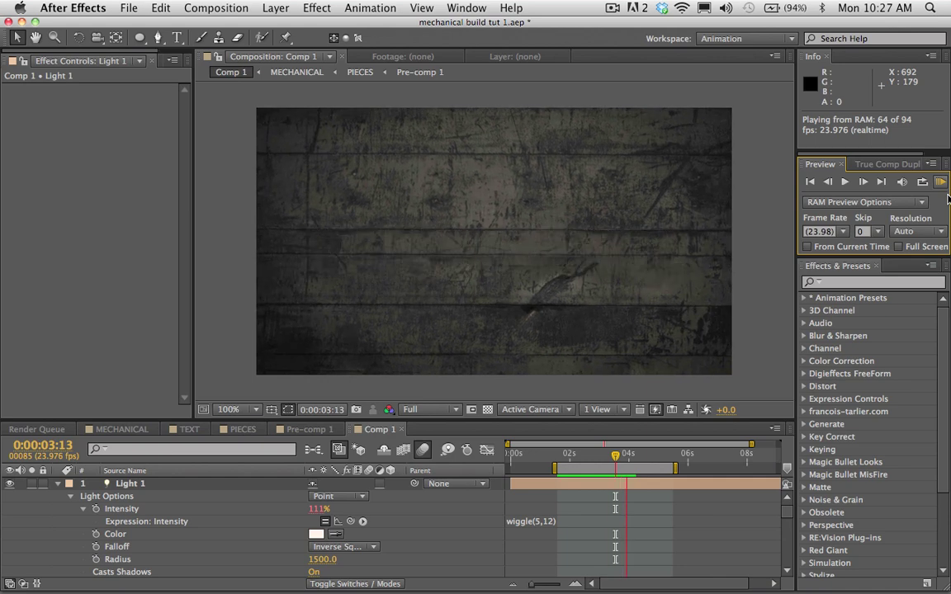
pyautogui.press('space')
pyautogui.scroll(-5, 151, 62)
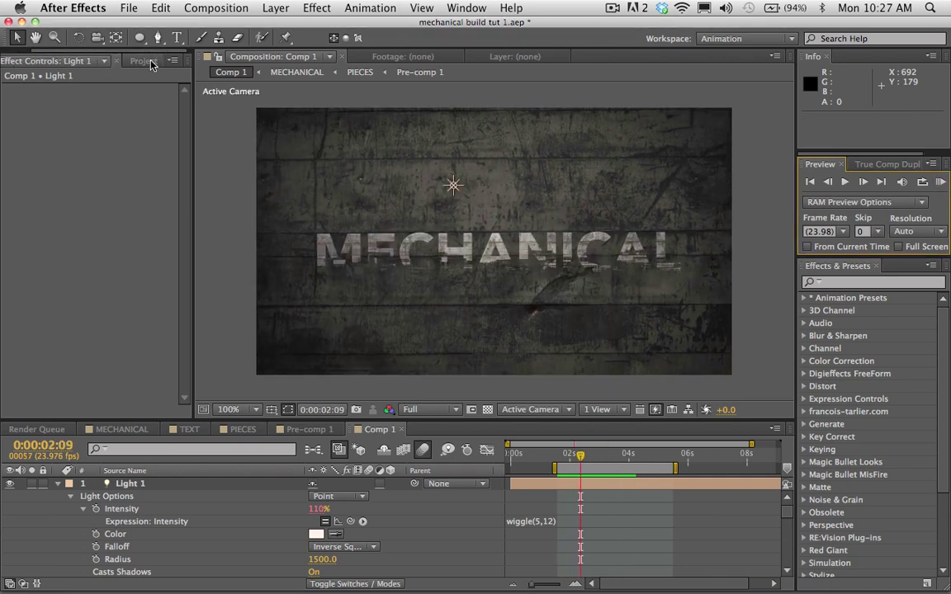
# - Duplicate the MECHANICAL comp with its nested comps using True Comp Duplicator, with the name suffix _MANIACS
pyautogui.click(150, 62)
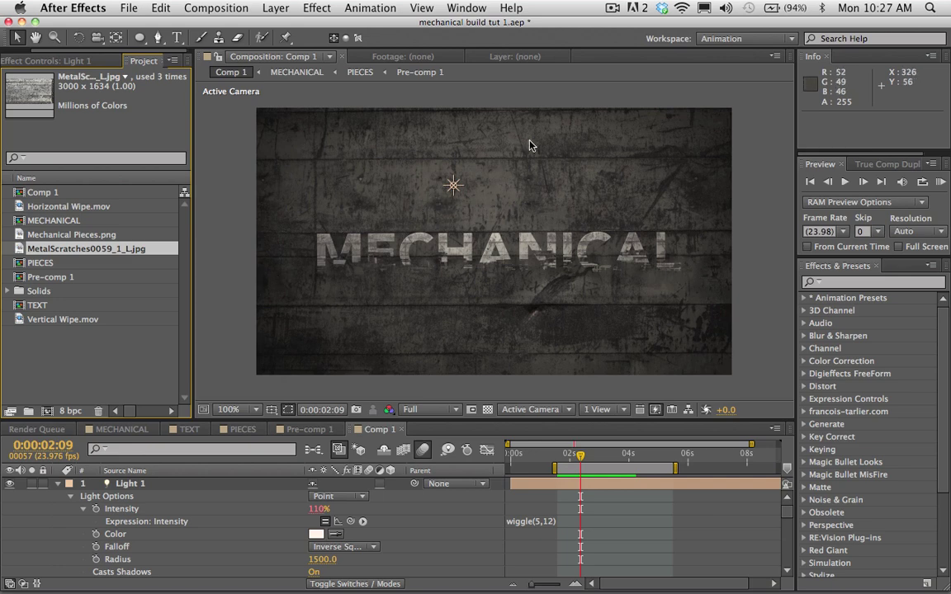
pyautogui.click(881, 165)
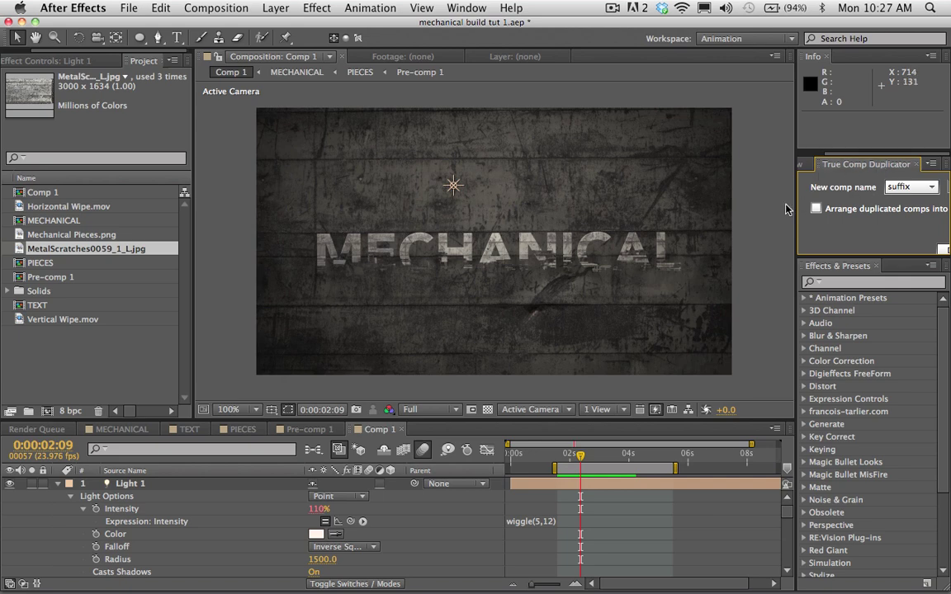
pyautogui.moveTo(795, 203); pyautogui.dragTo(752, 203)
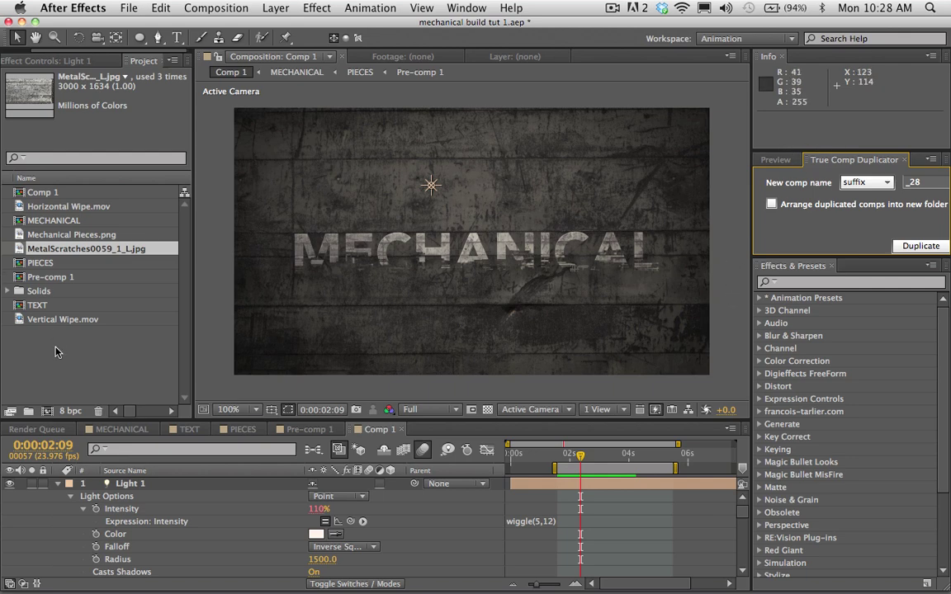
pyautogui.click(37, 221)
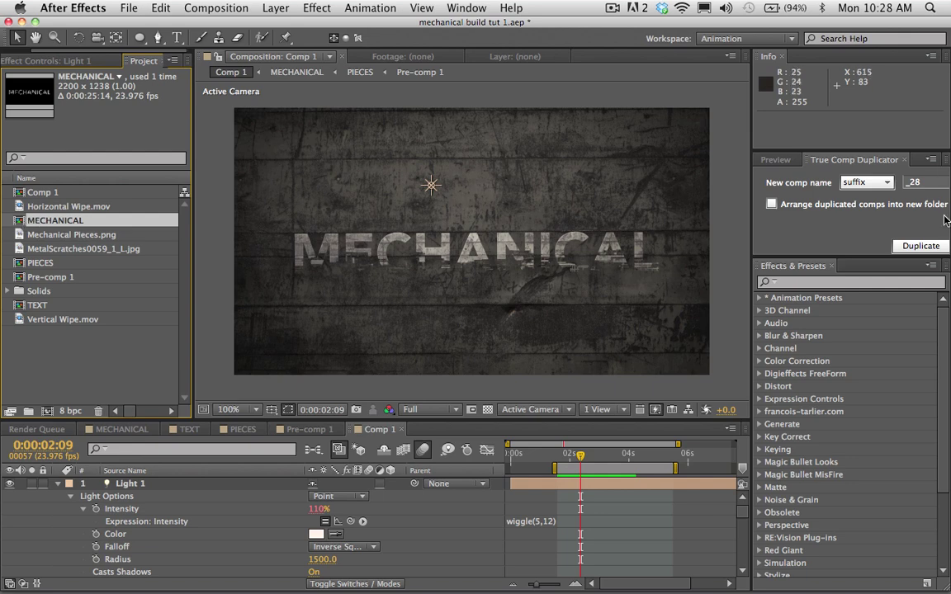
pyautogui.click(766, 194)
pyautogui.click(934, 182)
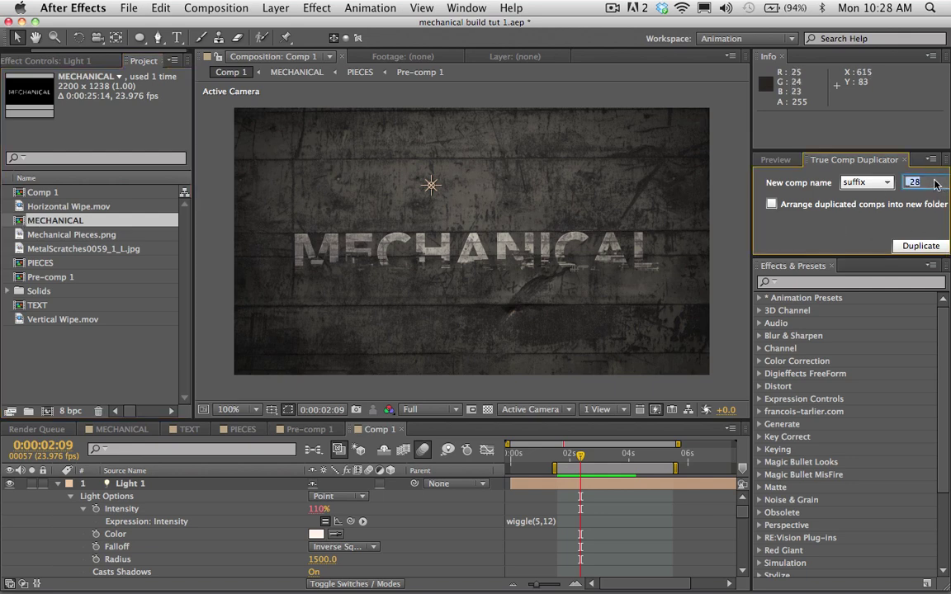
pyautogui.press('BackSpace')
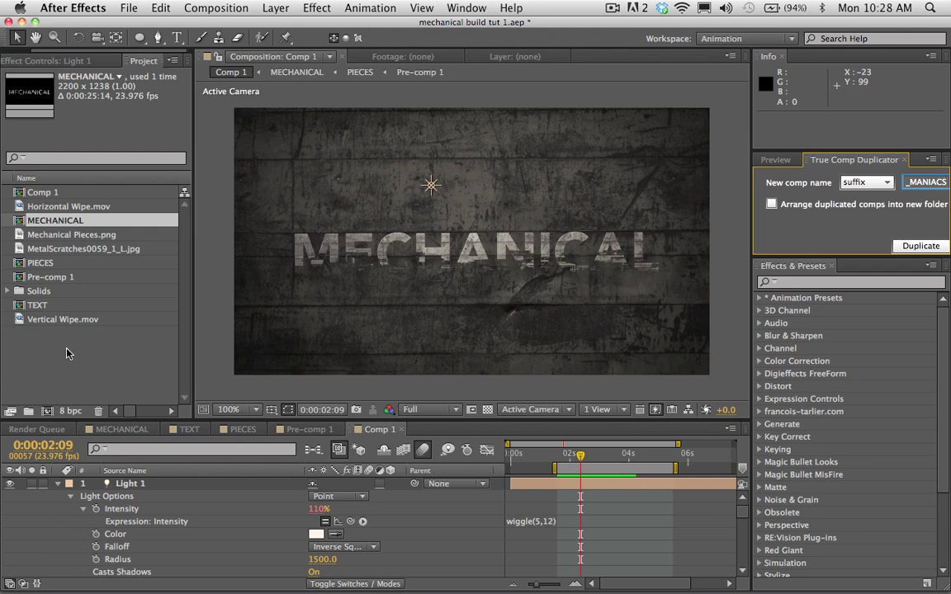
pyautogui.click(923, 246)
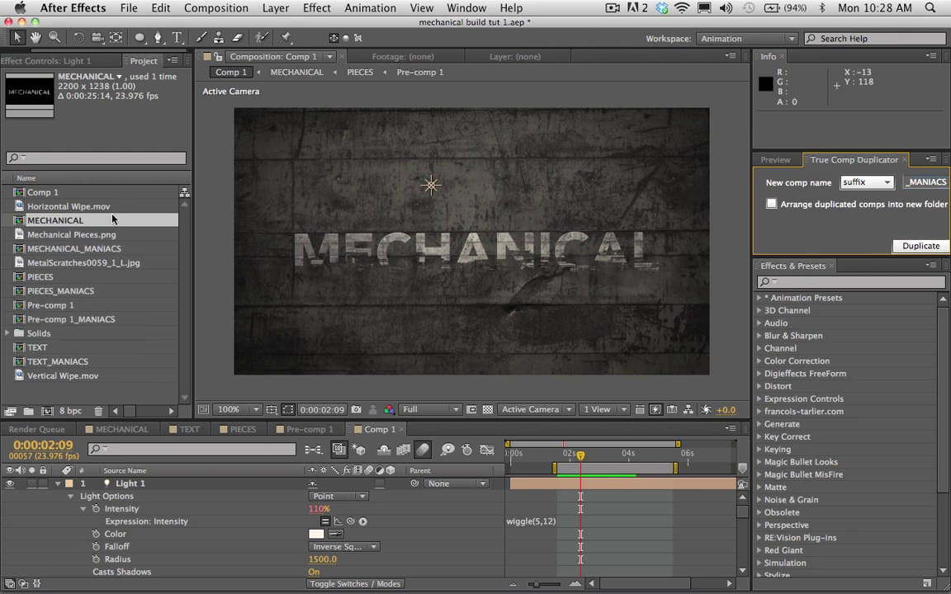
# - Rename the duplicated comp MECHANICAL_MANIACS as MANIACS and select it in the project
pyautogui.click(94, 250)
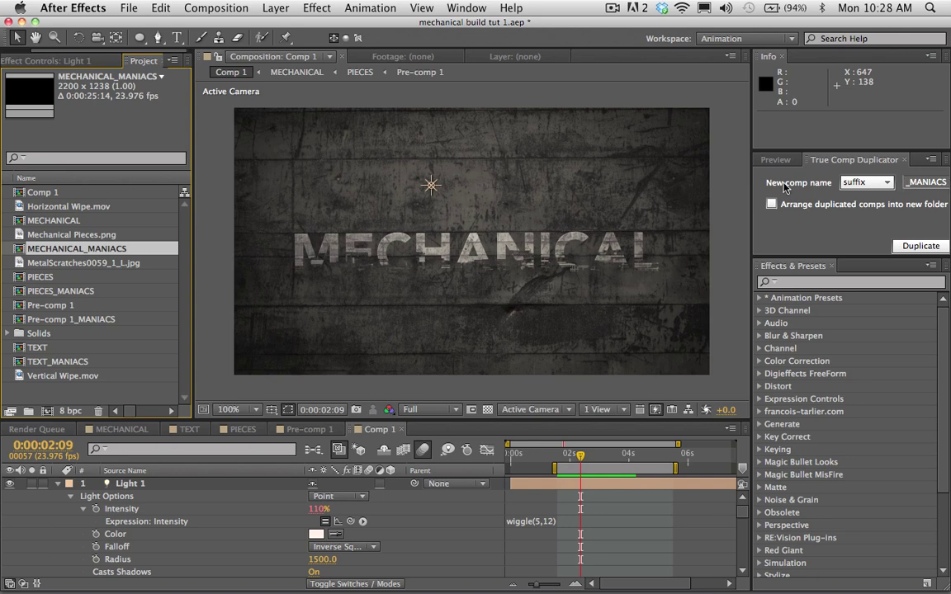
pyautogui.press('Return')
pyautogui.click(83, 249)
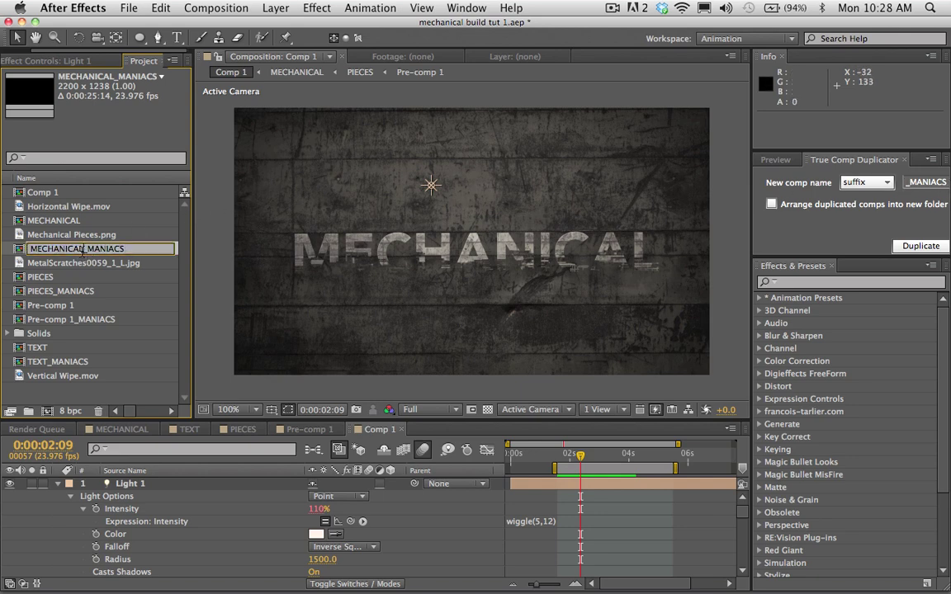
pyautogui.press('BackSpace')
pyautogui.press('BackSpace')
pyautogui.press('BackSpace')
pyautogui.press('BackSpace')
pyautogui.press('BackSpace')
pyautogui.press('BackSpace')
pyautogui.press('BackSpace')
pyautogui.press('BackSpace')
pyautogui.press('BackSpace')
pyautogui.press('BackSpace')
pyautogui.press('BackSpace')
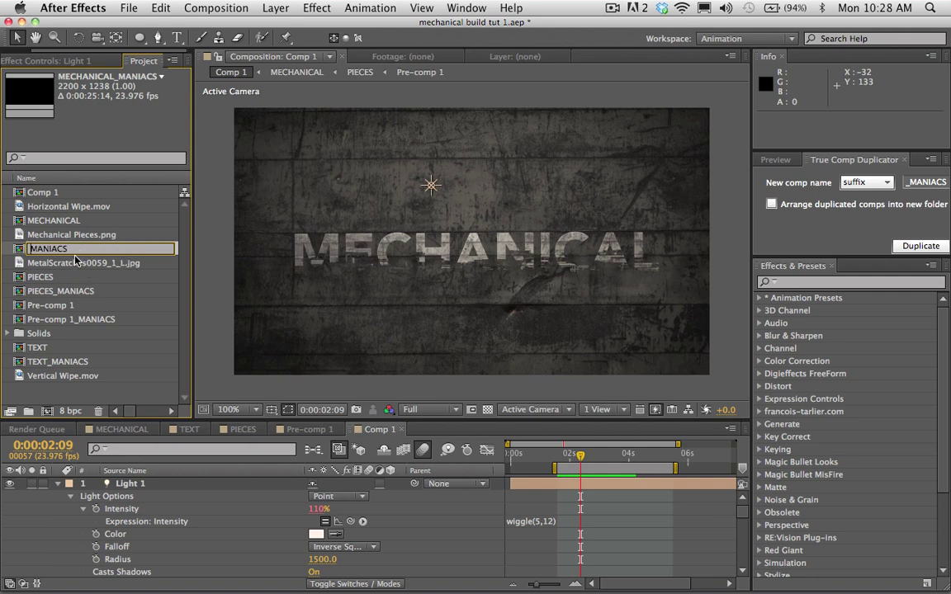
pyautogui.click(64, 262)
pyautogui.click(47, 221)
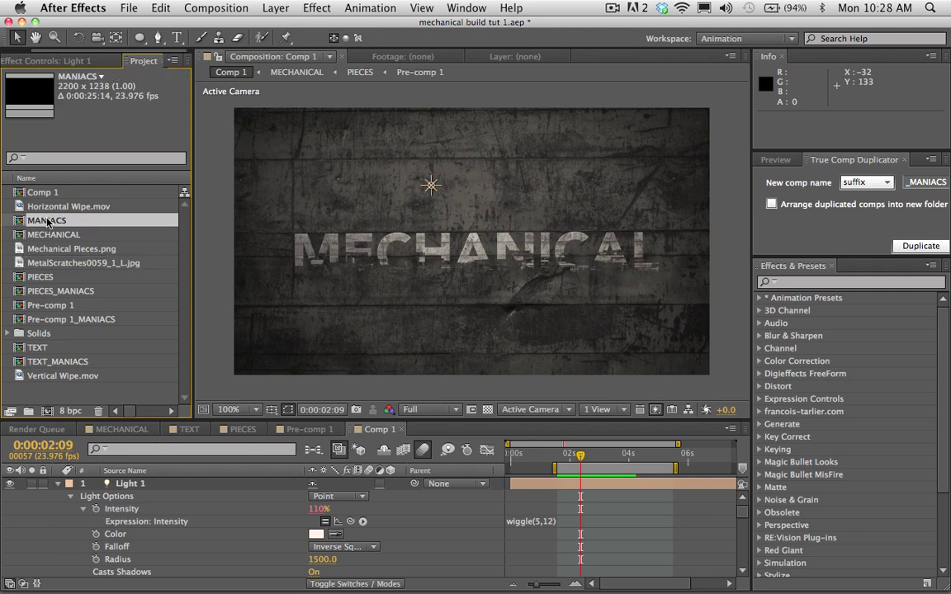
# - Collapse the expanded layers in Comp 1, duplicate the MECHANICAL layer, and replace the copy's source with the MANIACS comp
pyautogui.click(57, 485)
pyautogui.click(58, 496)
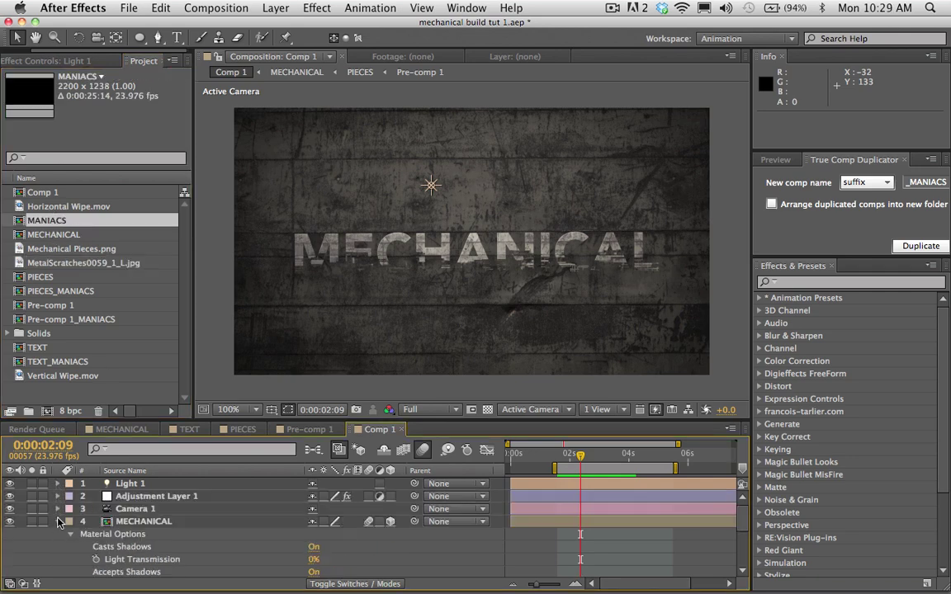
pyautogui.click(58, 522)
pyautogui.click(59, 534)
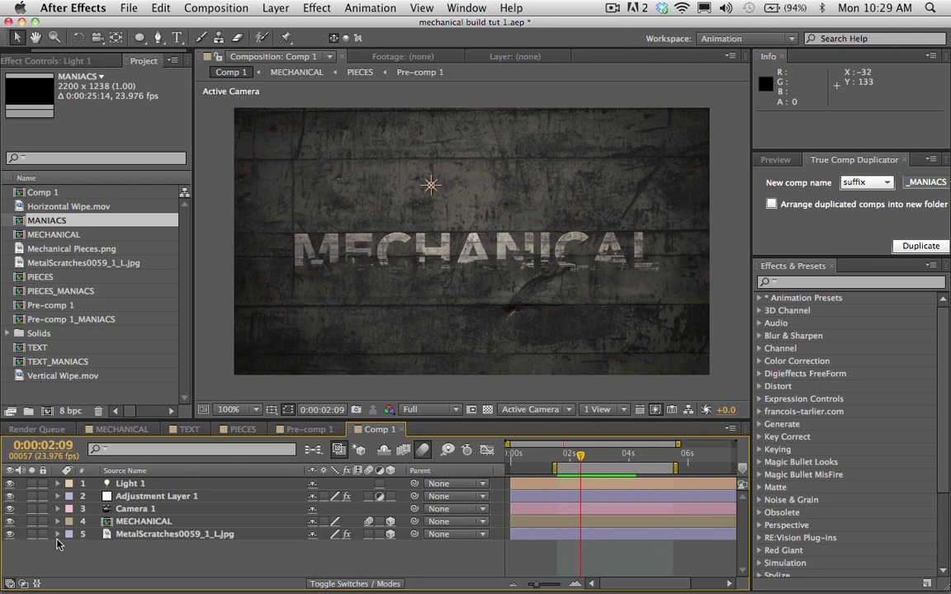
pyautogui.click(124, 521)
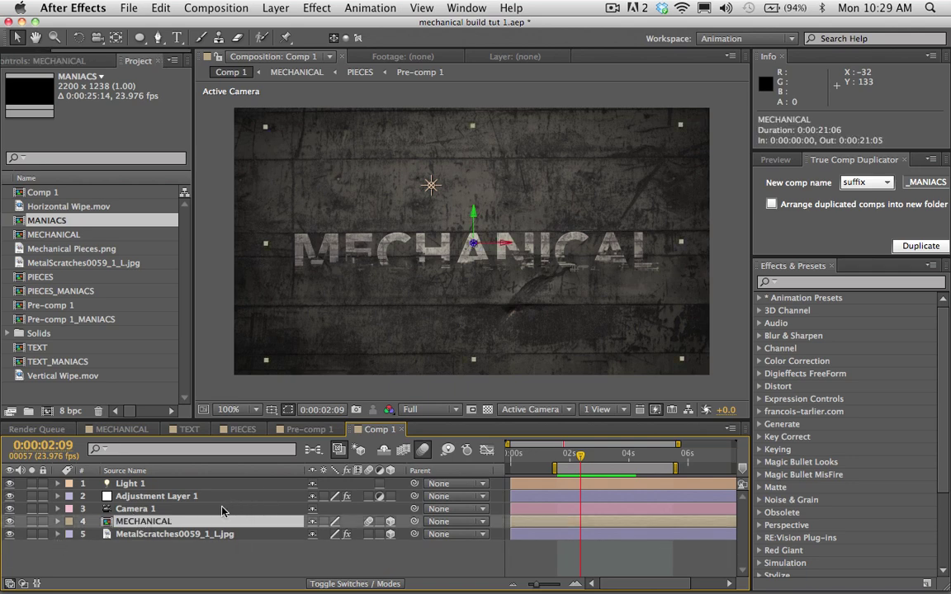
pyautogui.press('super+d')
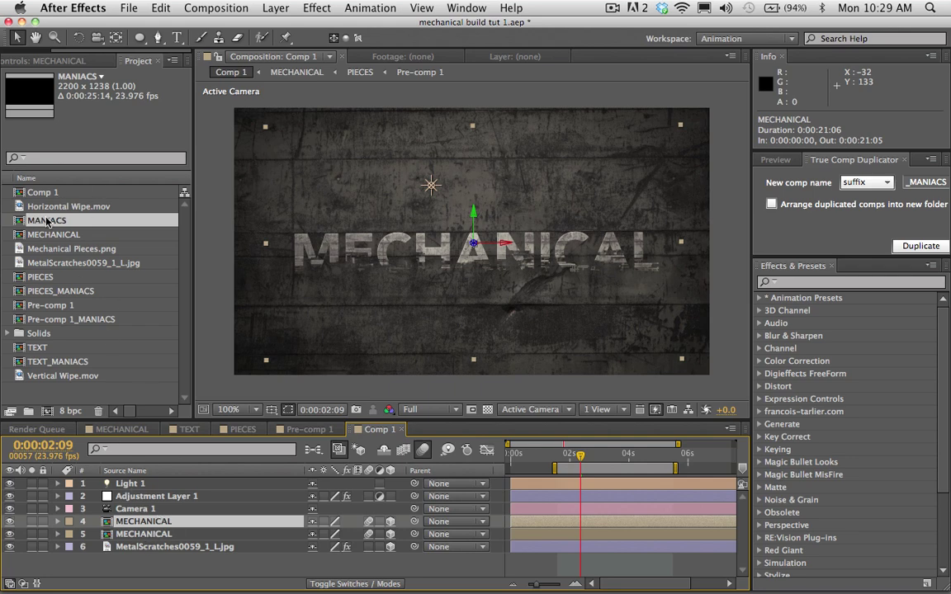
pyautogui.moveTo(46, 221); pyautogui.dragTo(161, 523)
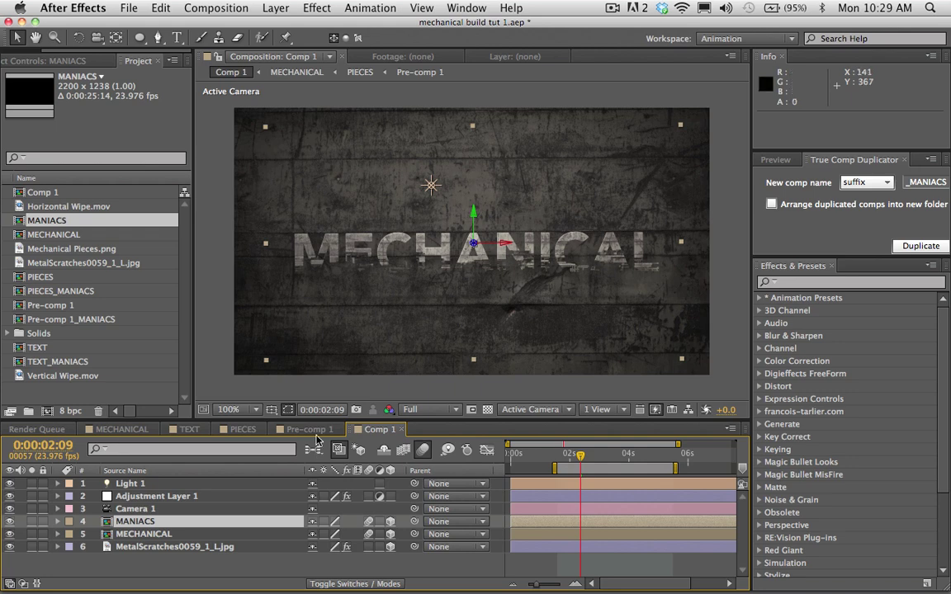
# - Open the MANIACS comp and its nested TEXT_MANIACS comp
pyautogui.doubleClick(133, 523)
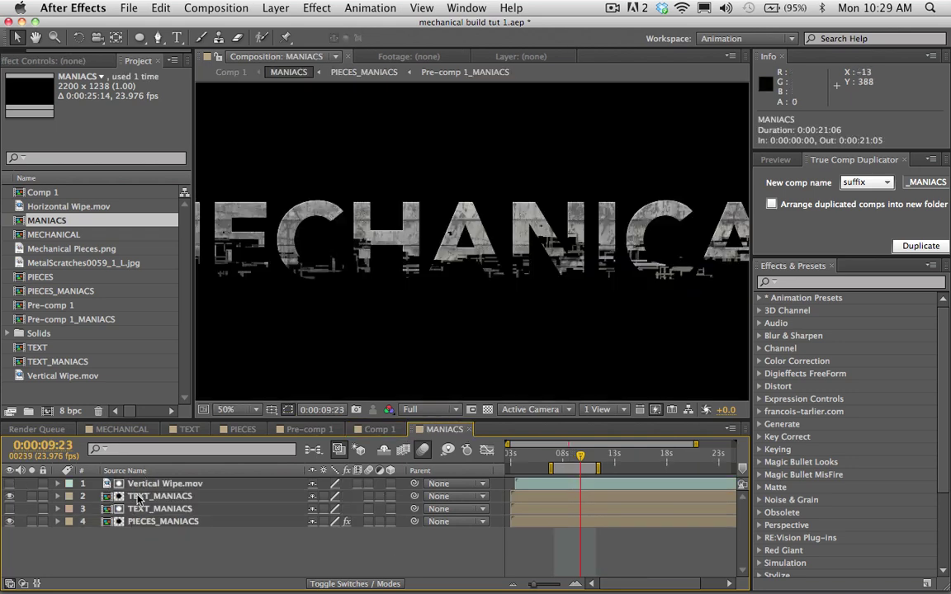
pyautogui.click(138, 499)
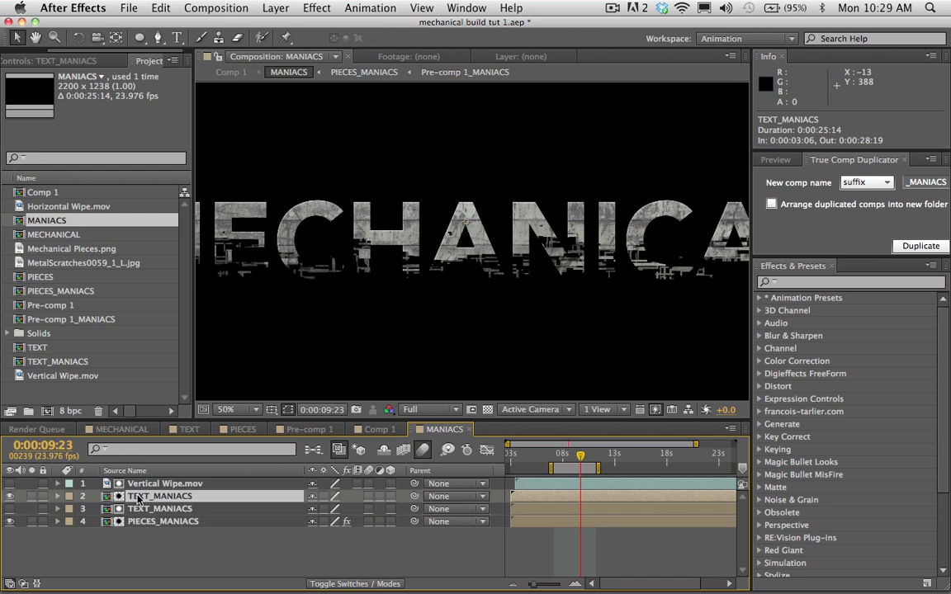
pyautogui.doubleClick(139, 498)
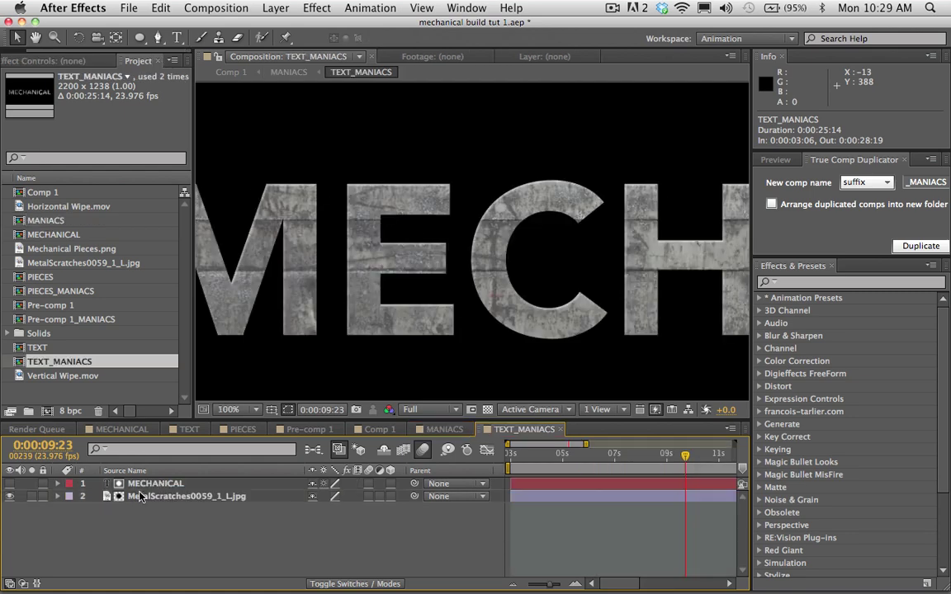
# - Change the text layer in TEXT_MANIACS from MECHANICAL to read MANIACS
pyautogui.press(',')
pyautogui.press(',')
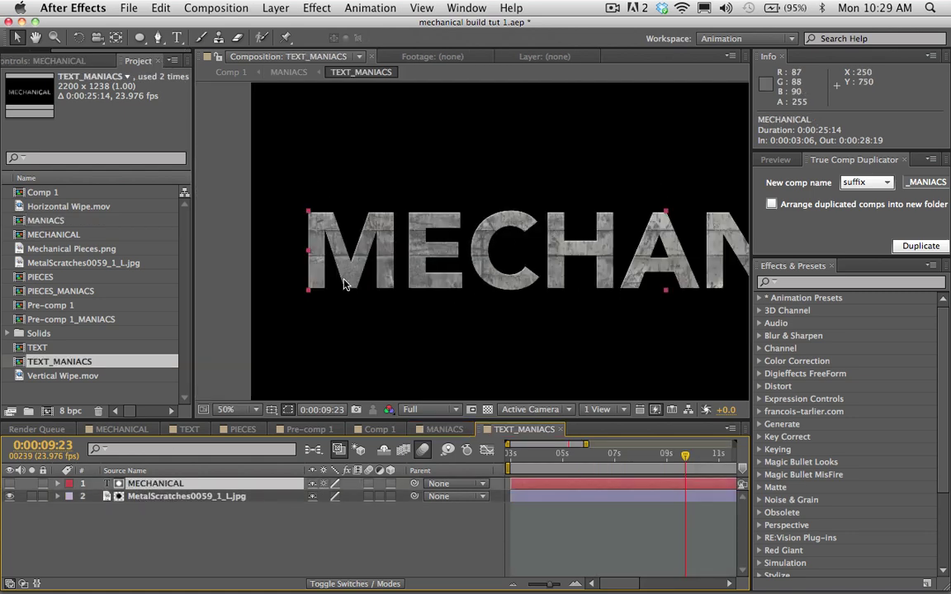
pyautogui.moveTo(627, 320); pyautogui.dragTo(537, 301)
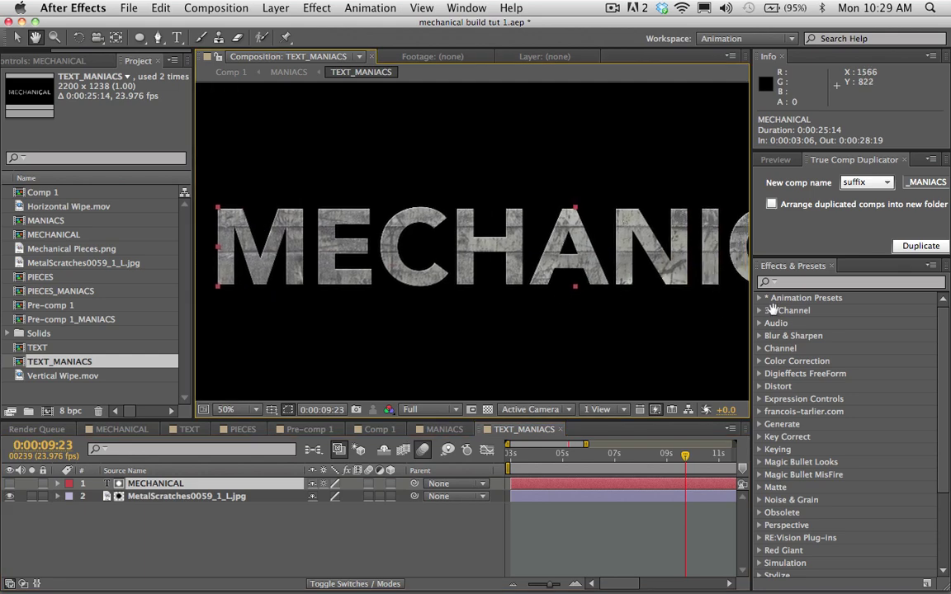
pyautogui.moveTo(750, 330); pyautogui.dragTo(897, 330)
pyautogui.moveTo(751, 293); pyautogui.dragTo(669, 302)
pyautogui.press('v')
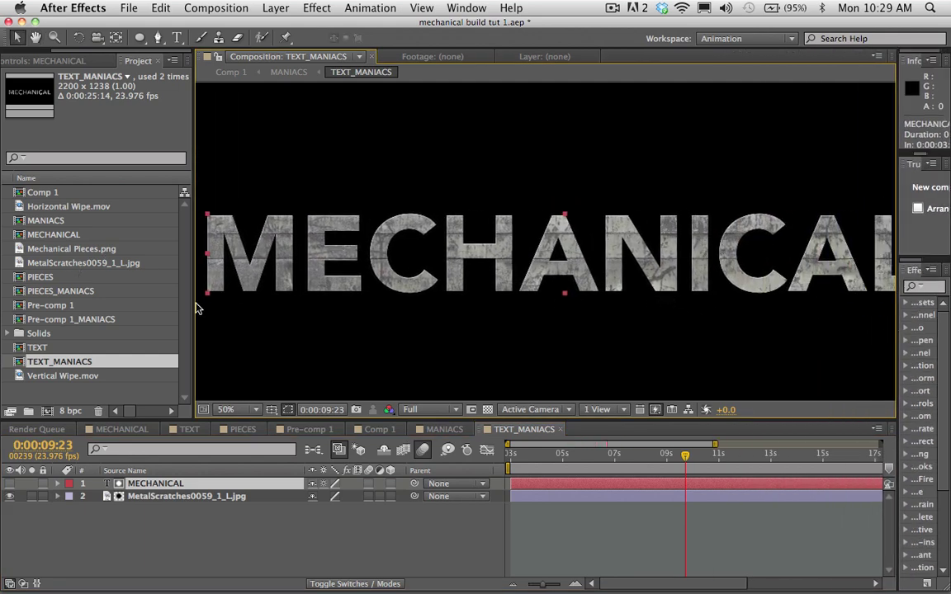
pyautogui.moveTo(195, 302); pyautogui.dragTo(83, 298)
pyautogui.press('h')
pyautogui.moveTo(432, 300); pyautogui.dragTo(423, 300)
pyautogui.press('super+t')
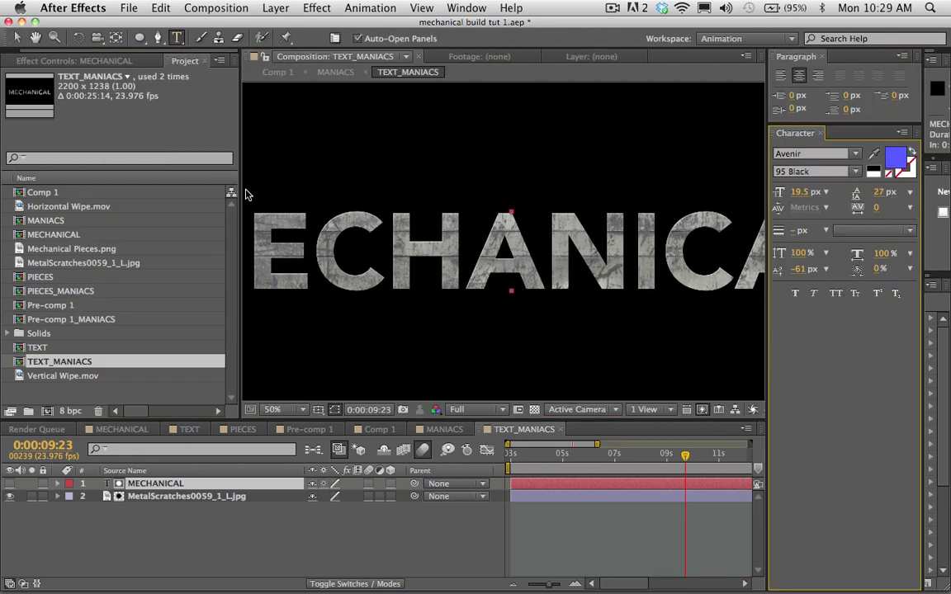
pyautogui.doubleClick(461, 246)
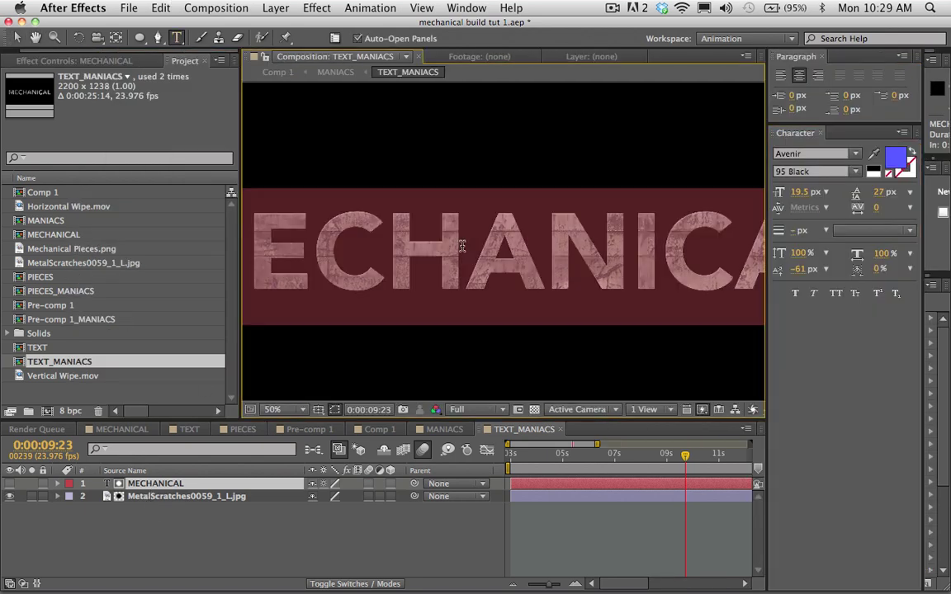
pyautogui.write('MANIAC')
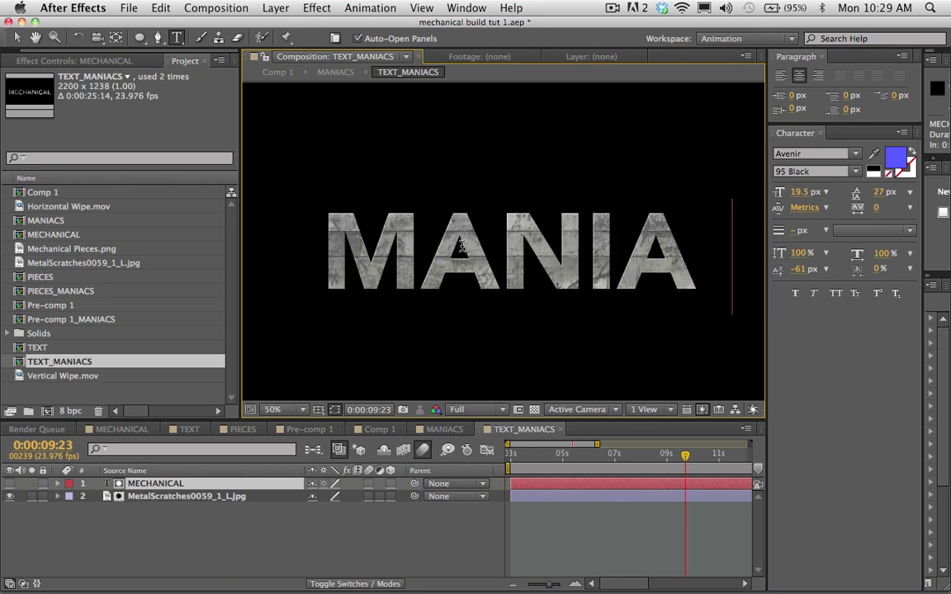
pyautogui.write('SS')
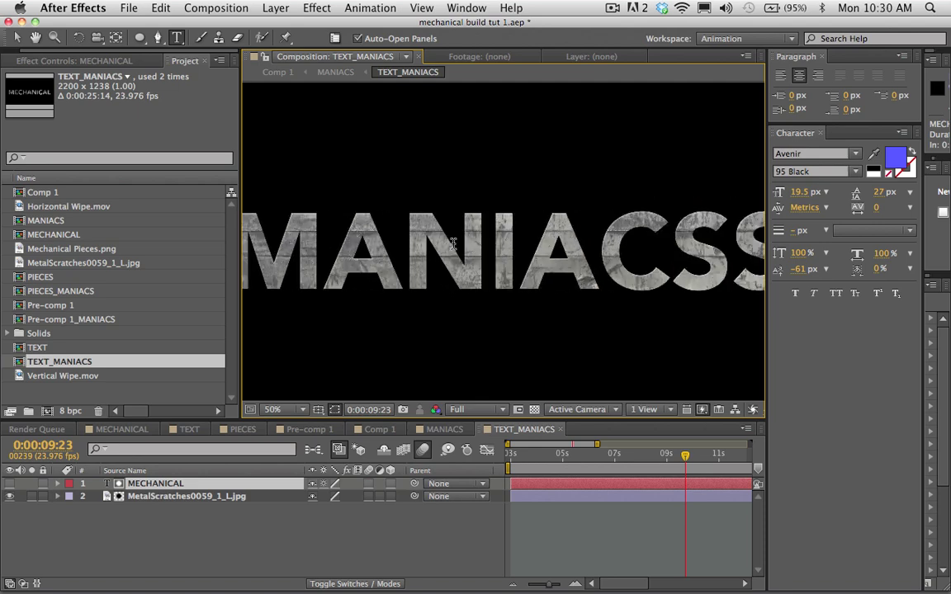
pyautogui.press('BackSpace')
pyautogui.click(17, 37)
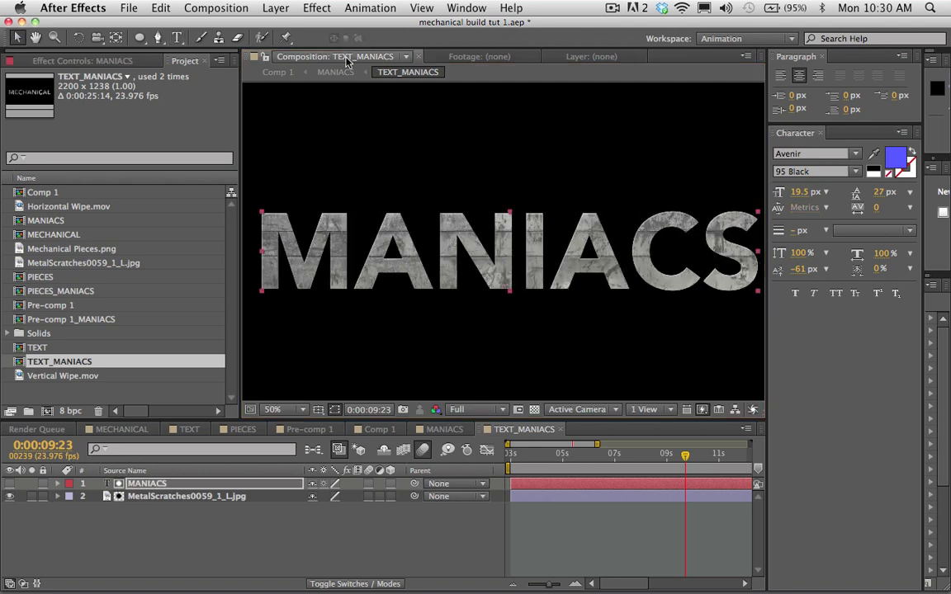
# - Return to Comp 1 and reveal the keyframes of the MANIACS and MECHANICAL layers
pyautogui.click(277, 72)
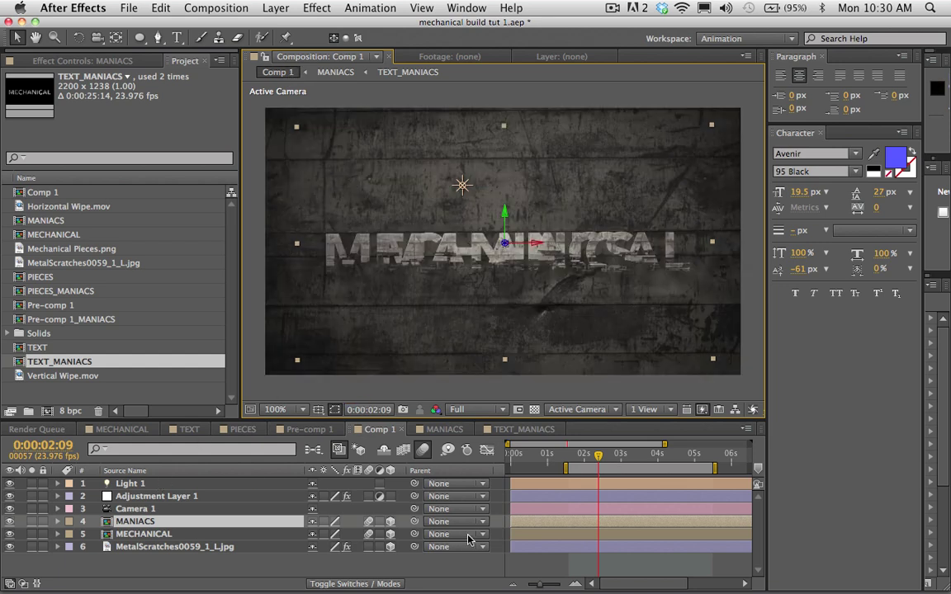
pyautogui.press('u')
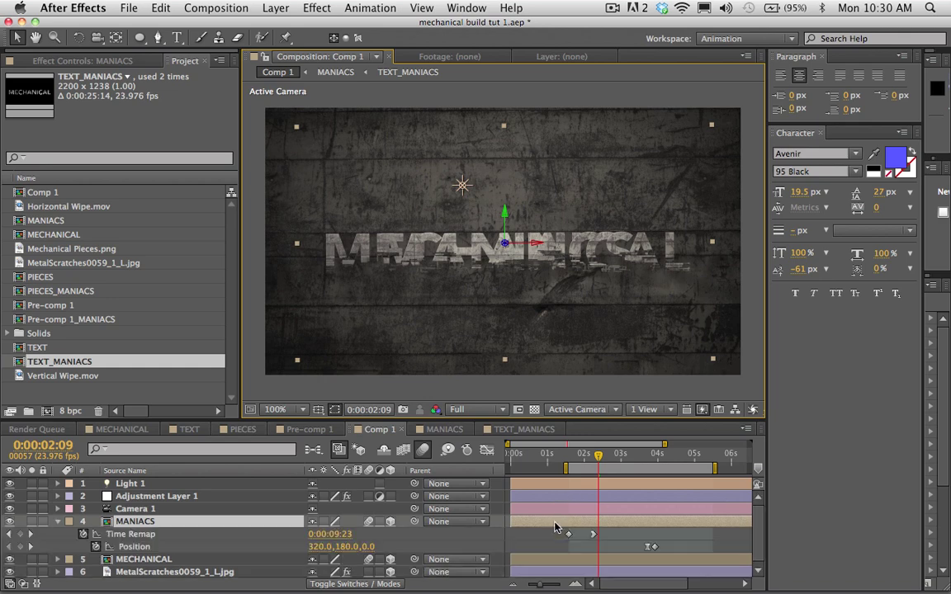
pyautogui.click(578, 558)
pyautogui.press('u')
pyautogui.scroll(-2, 578, 558)
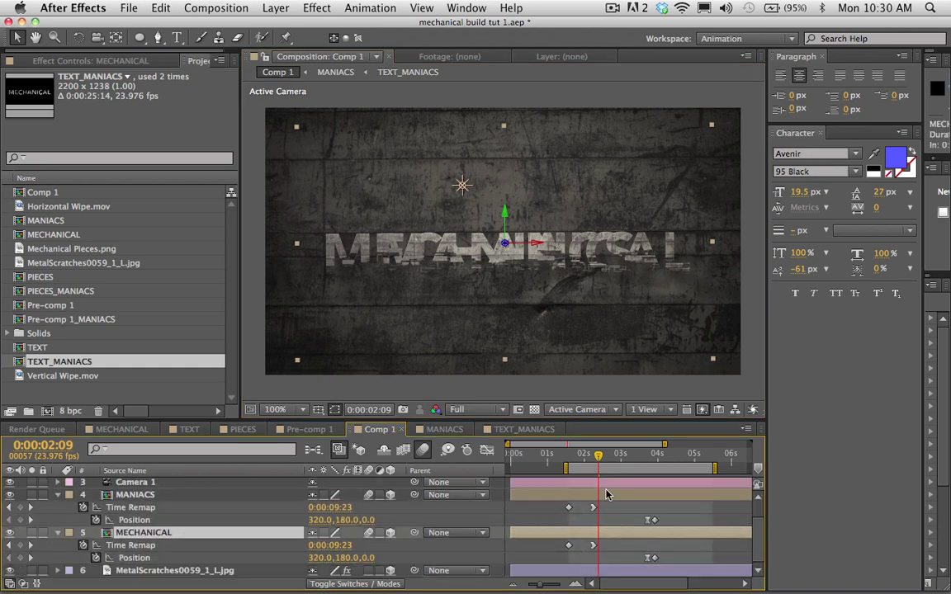
# - Shift the MANIACS layer along the timeline so its Time Remap keyframes start just before MECHANICAL's final Position keyframes, at about 0:00:03:14
pyautogui.hscroll(1, 629, 589)
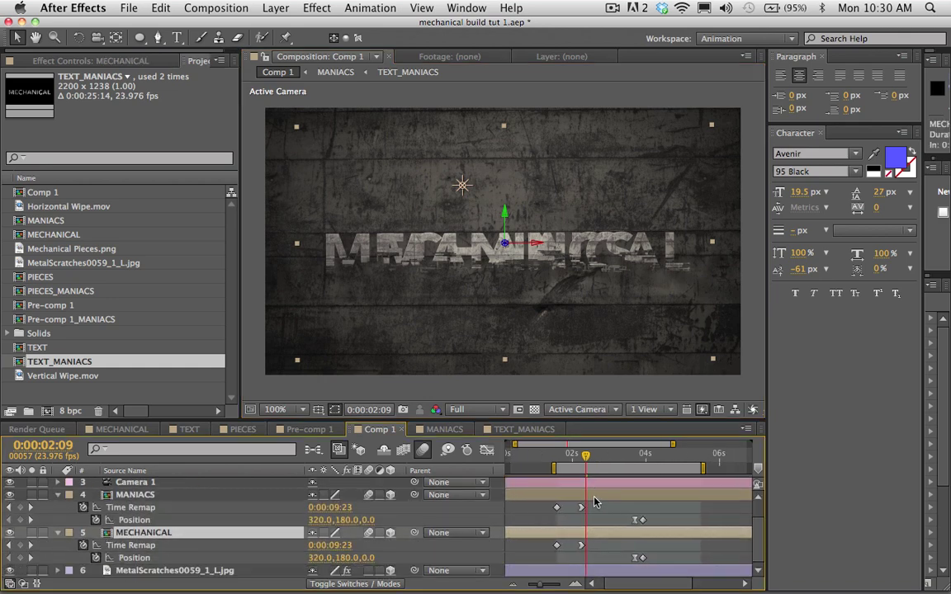
pyautogui.moveTo(591, 500); pyautogui.dragTo(739, 504)
pyautogui.click(623, 459)
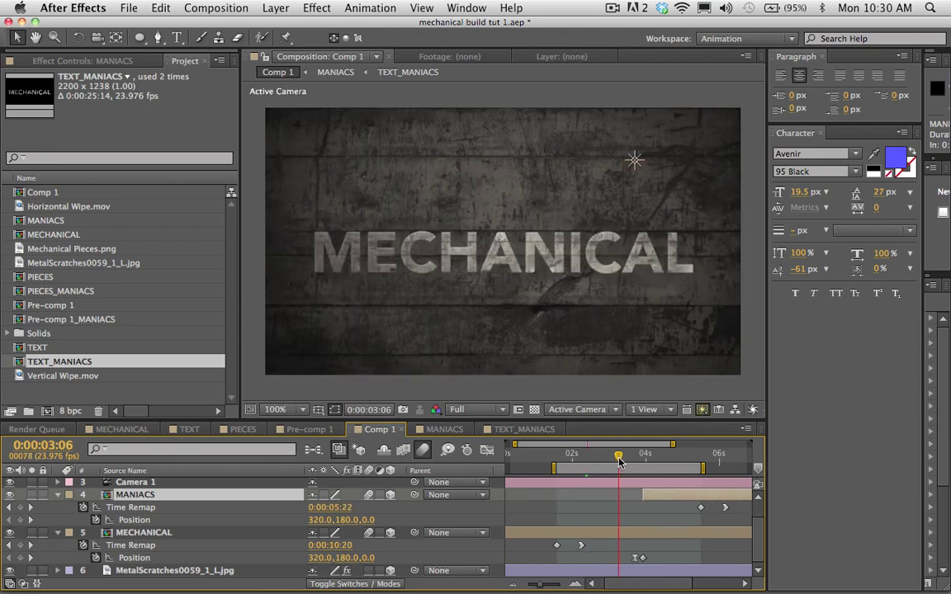
pyautogui.moveTo(623, 459); pyautogui.dragTo(643, 471)
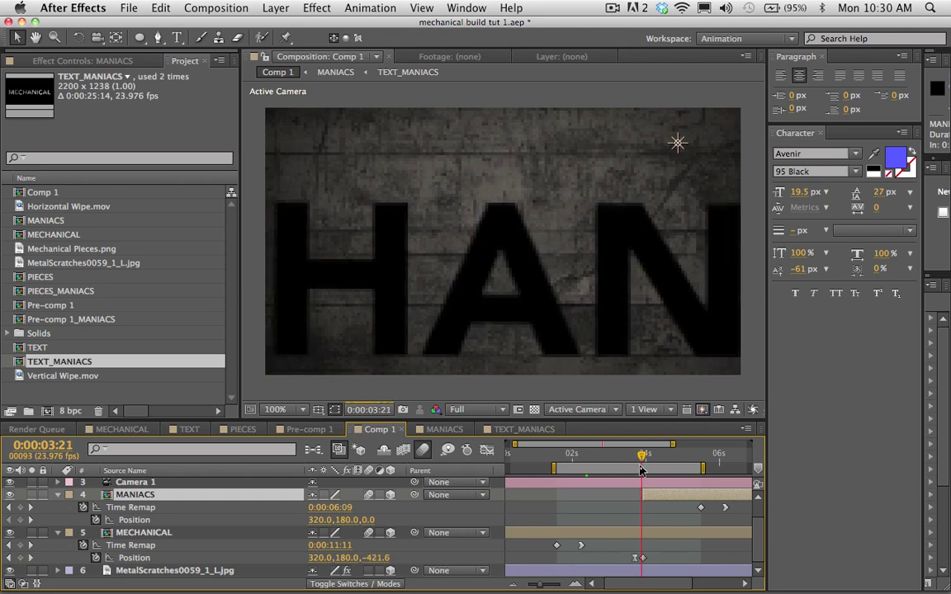
pyautogui.press('=')
pyautogui.moveTo(652, 586); pyautogui.dragTo(662, 585)
pyautogui.moveTo(726, 498); pyautogui.dragTo(583, 505)
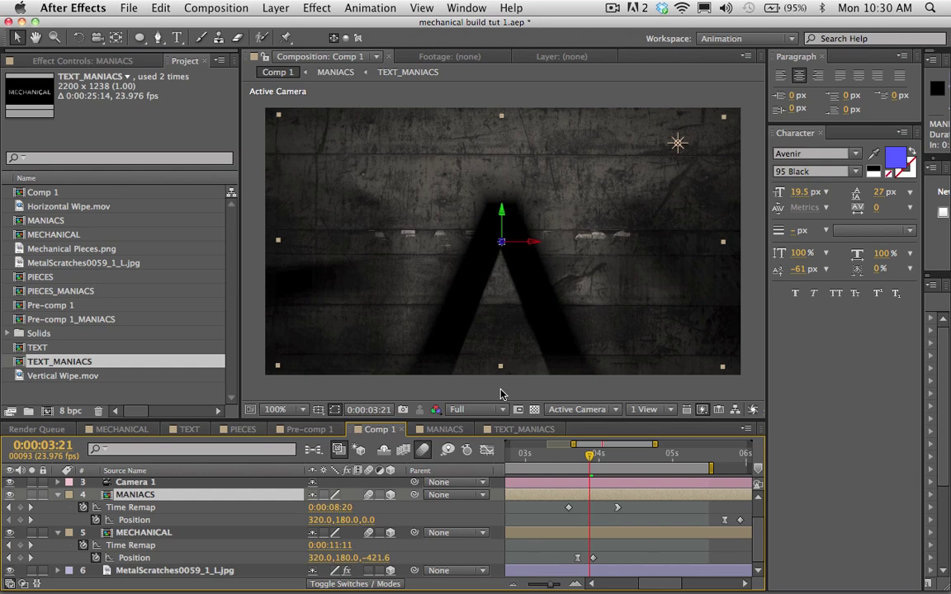
# - Tighten the MANIACS build by moving its first Time Remap keyframe later, and slide the layer to overlap MECHANICAL's fly-out around 0:00:03:22
pyautogui.click(557, 457)
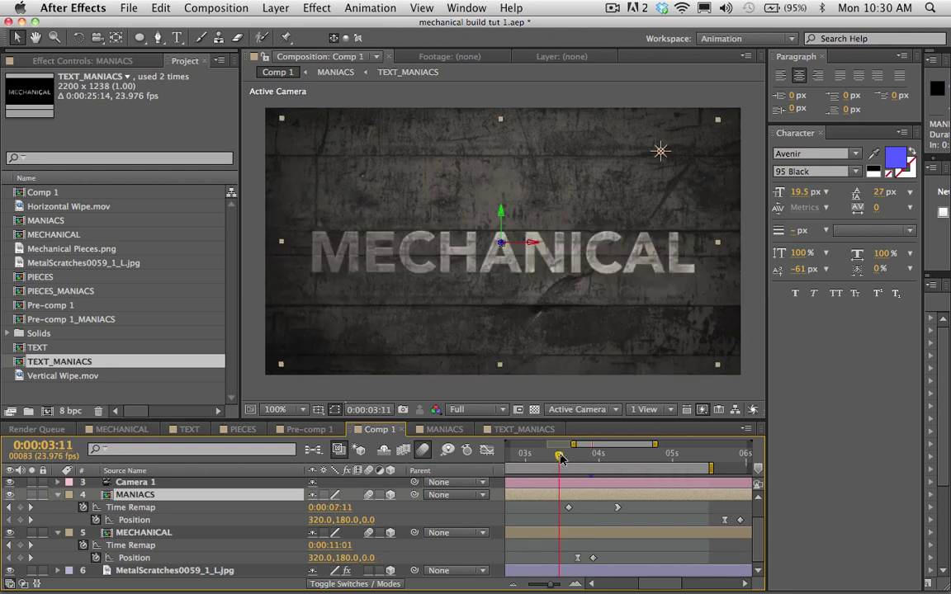
pyautogui.moveTo(559, 455); pyautogui.dragTo(605, 464)
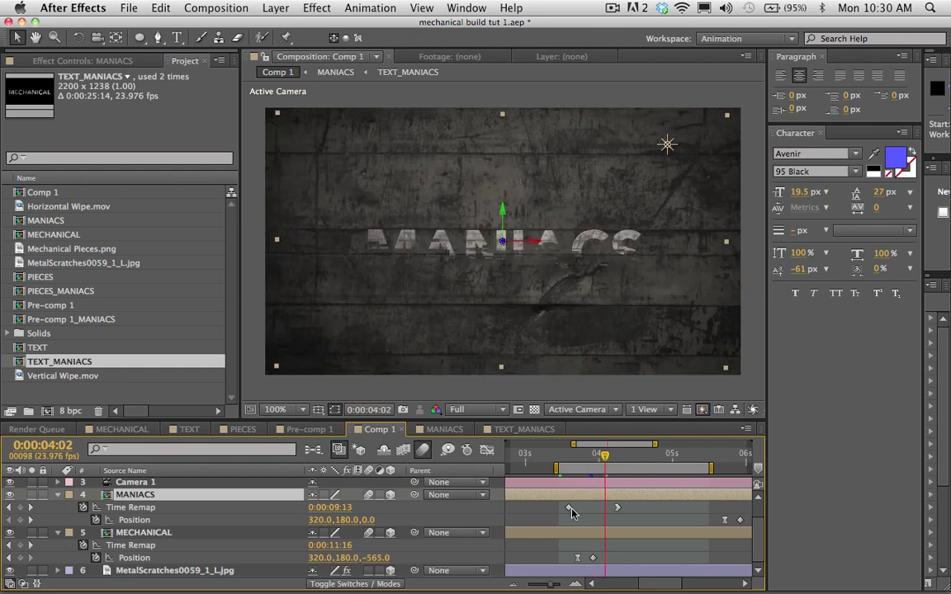
pyautogui.press('-')
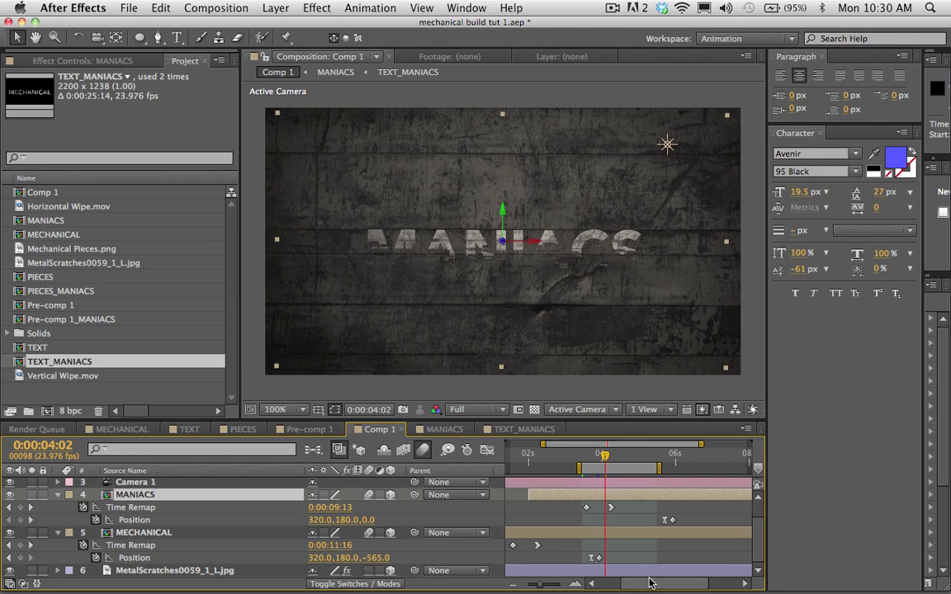
pyautogui.press('=')
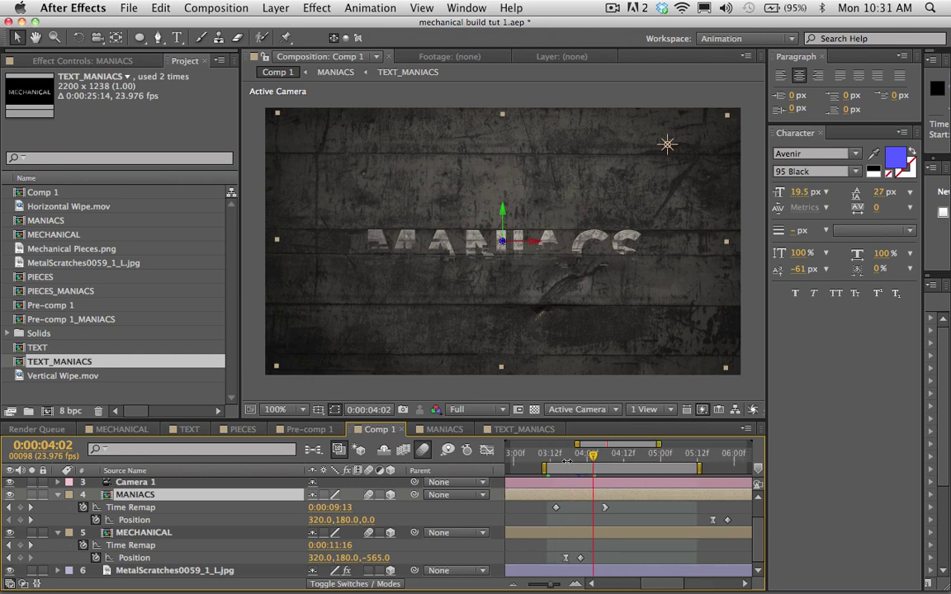
pyautogui.moveTo(556, 509)
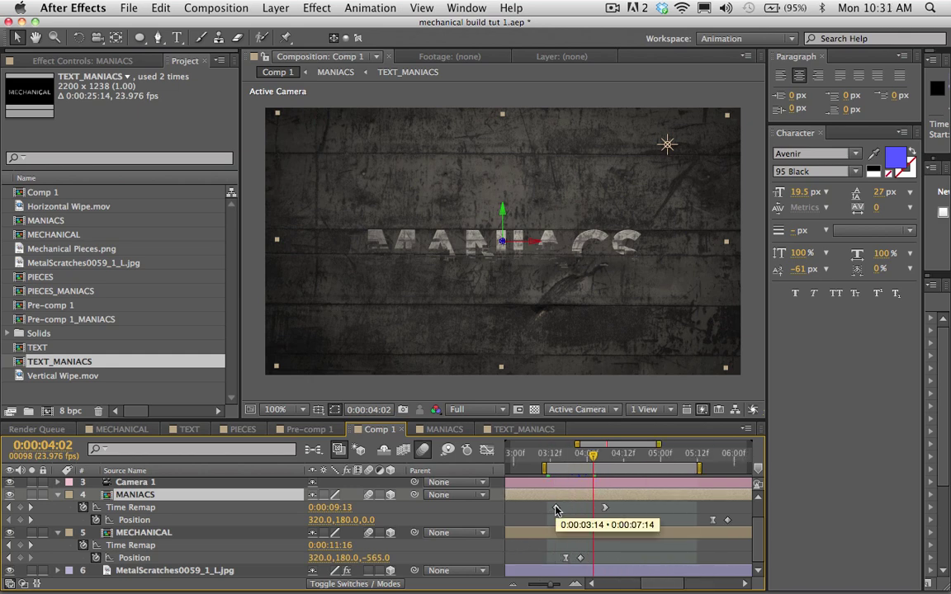
pyautogui.click(554, 509)
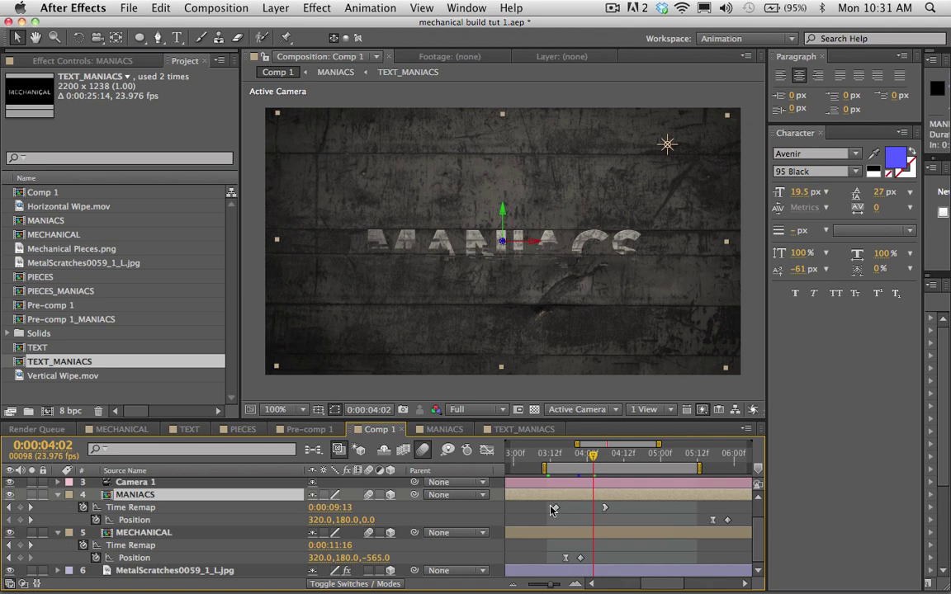
pyautogui.moveTo(557, 509); pyautogui.dragTo(582, 496)
pyautogui.moveTo(560, 456); pyautogui.dragTo(582, 459)
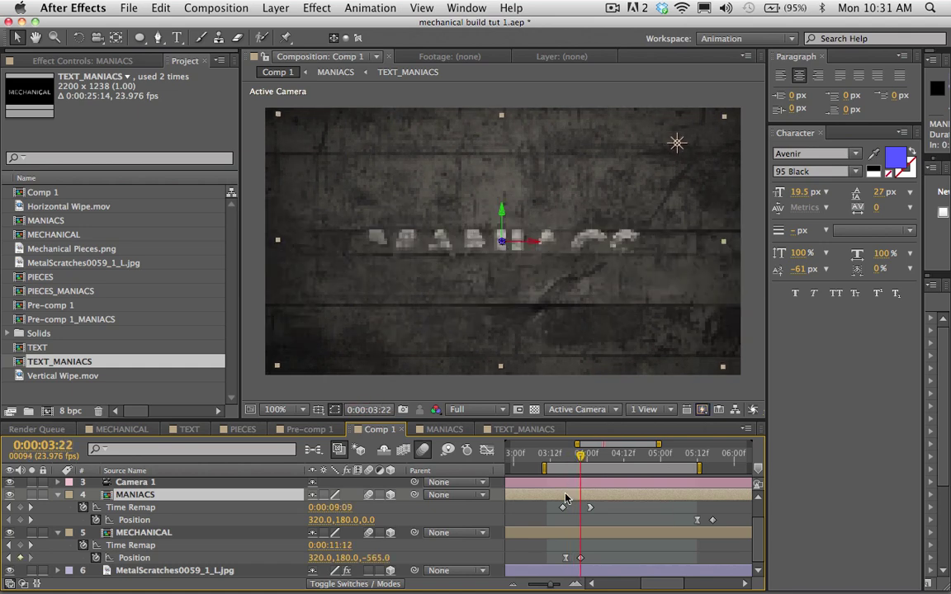
pyautogui.moveTo(566, 497); pyautogui.dragTo(564, 499)
pyautogui.press('-')
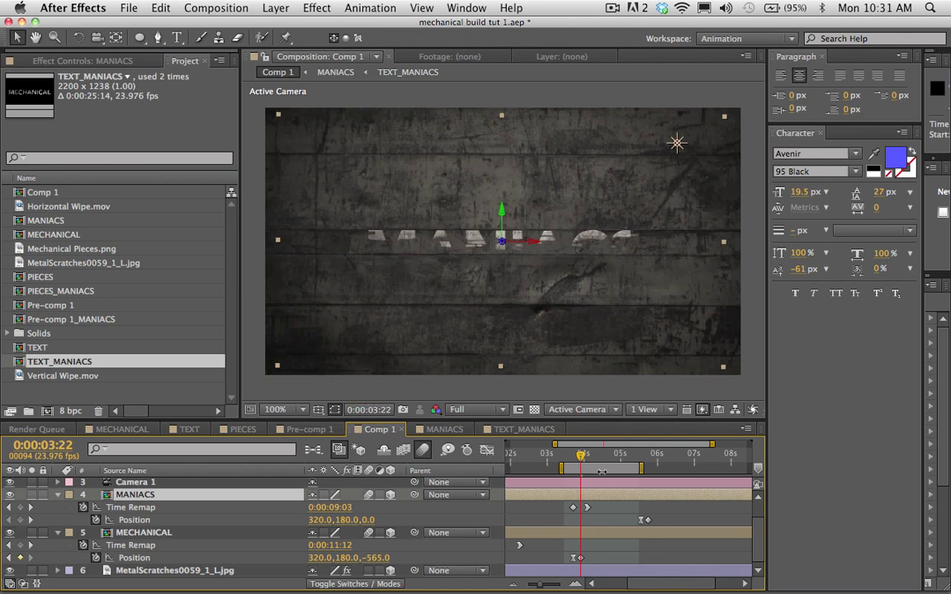
pyautogui.click(607, 460)
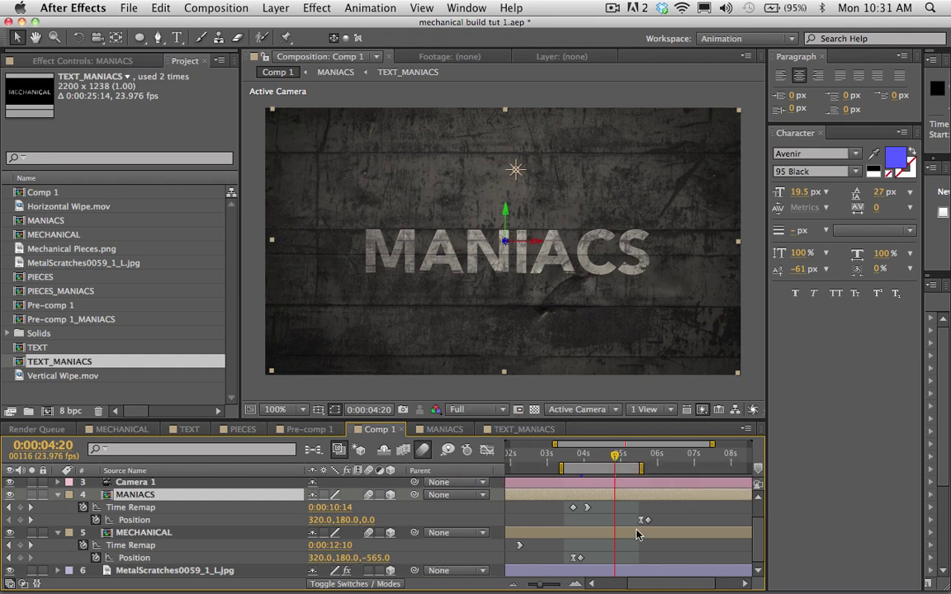
# - Add a new adjustment layer above all other layers in Comp 1
pyautogui.click(602, 518)
pyautogui.scroll(2, 84, 536)
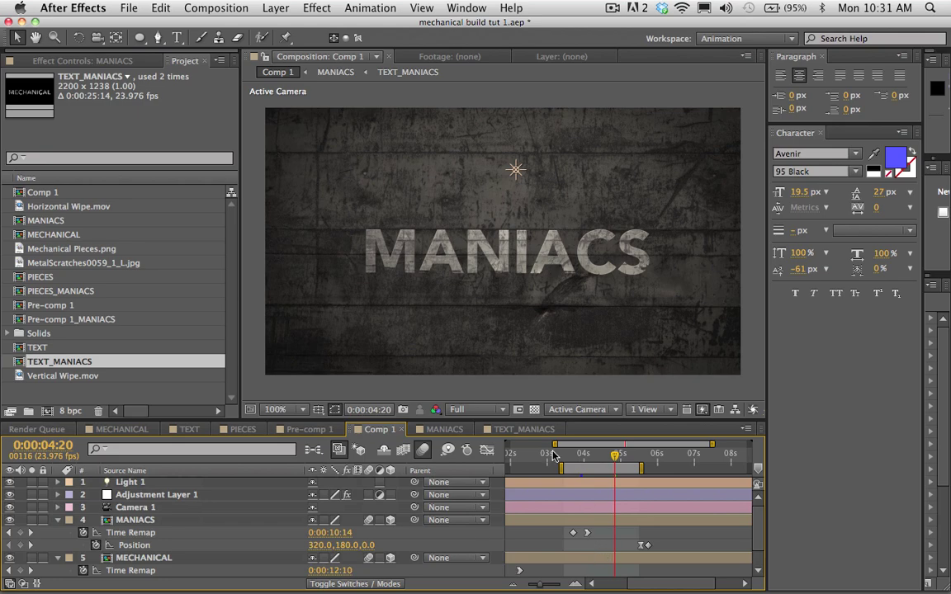
pyautogui.click(271, 7)
pyautogui.moveTo(276, 25)
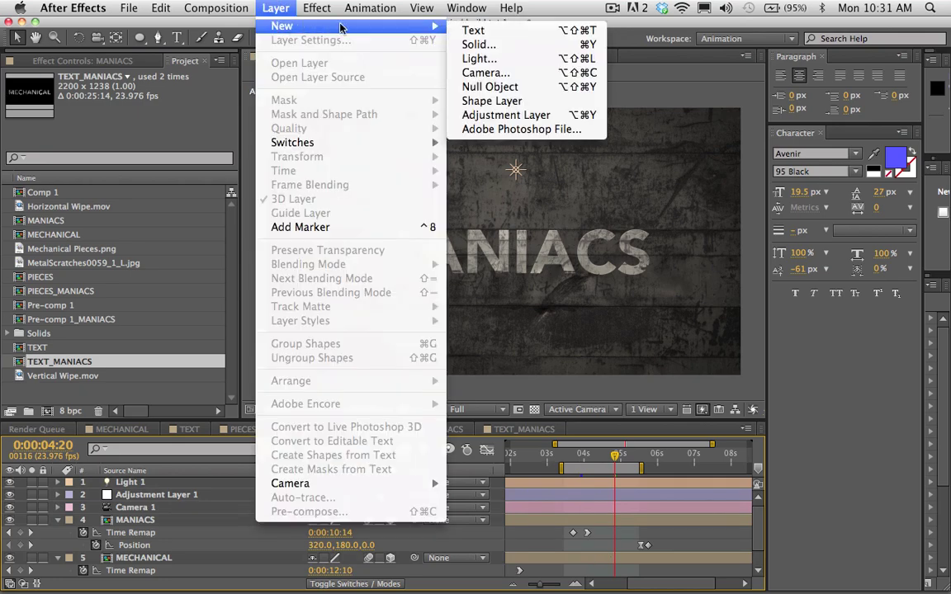
pyautogui.click(508, 117)
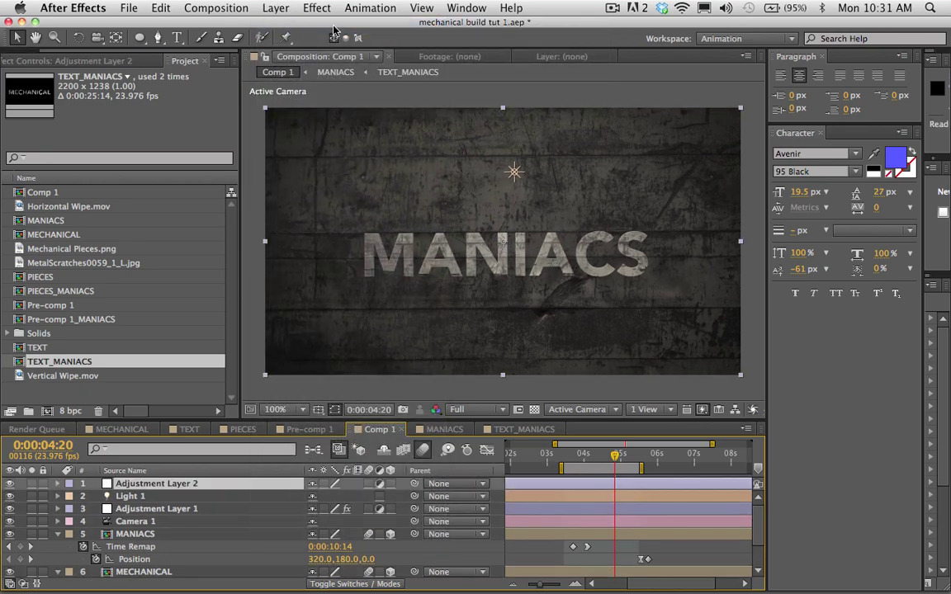
# - Apply the Stylize Glow effect to the new adjustment layer at the head of Comp 1's layer stack
pyautogui.click(314, 6)
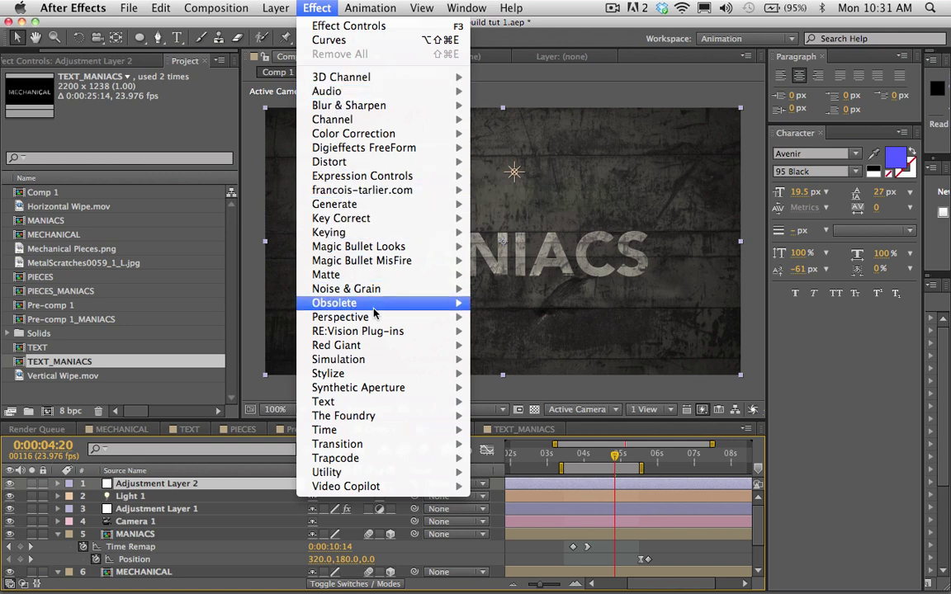
pyautogui.moveTo(370, 334)
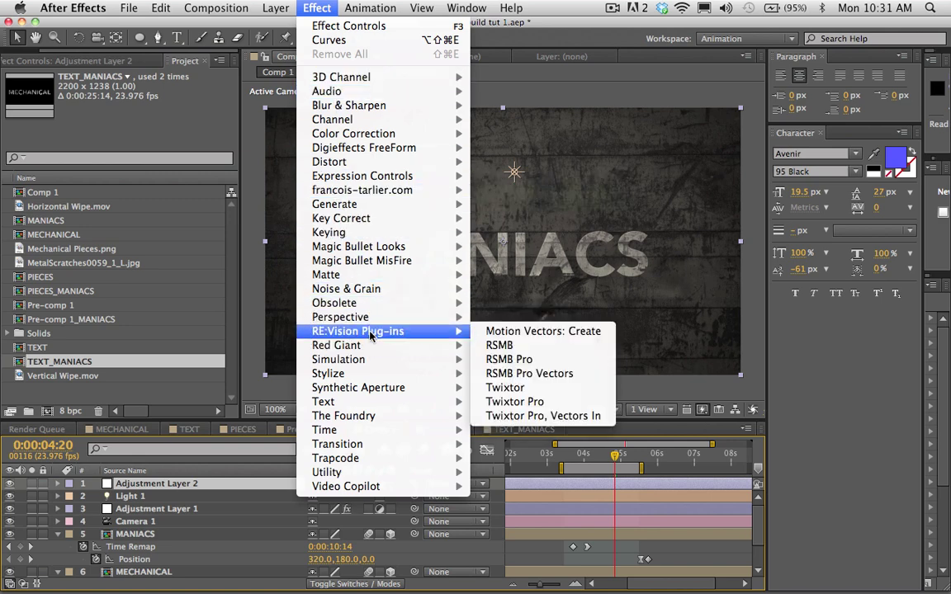
pyautogui.moveTo(361, 375)
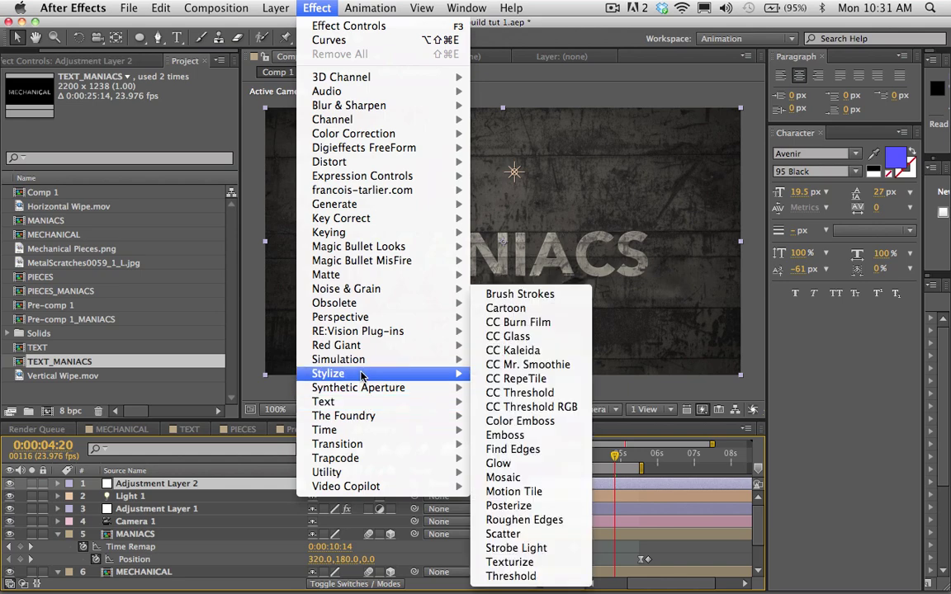
pyautogui.click(498, 463)
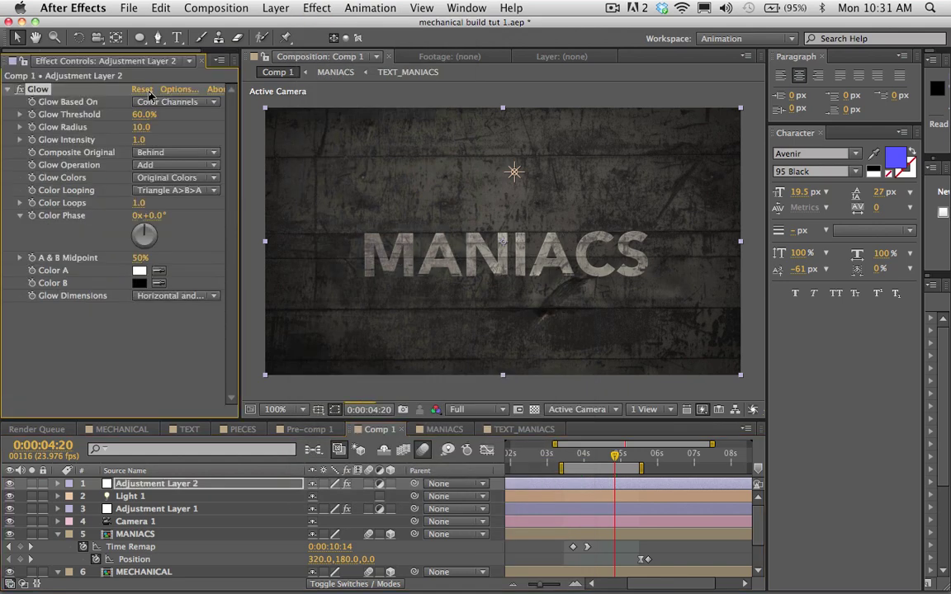
# - Set the Glow effect's threshold to about 49%, its radius to 15 and its intensity to 0.5
pyautogui.moveTo(150, 114); pyautogui.dragTo(129, 120)
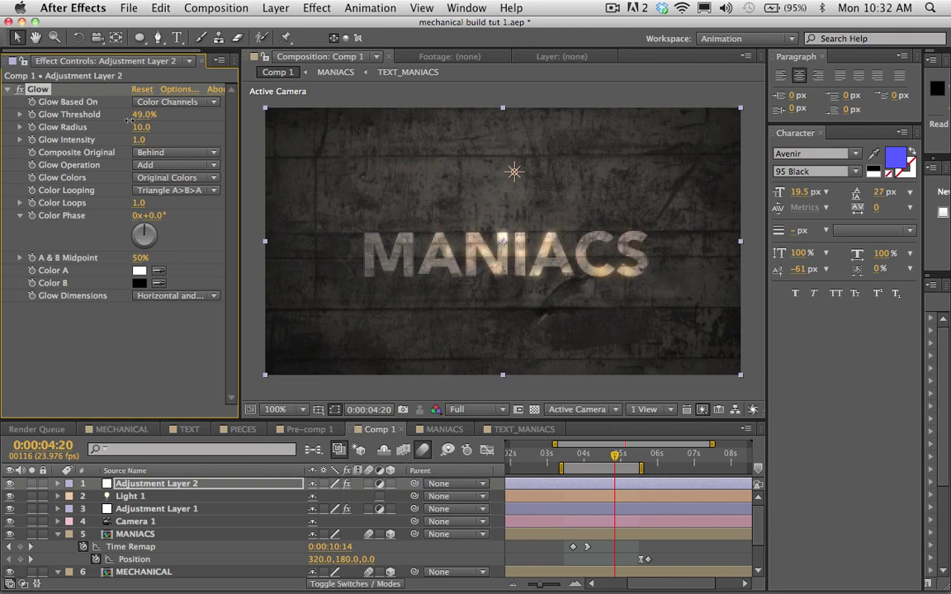
pyautogui.click(142, 127)
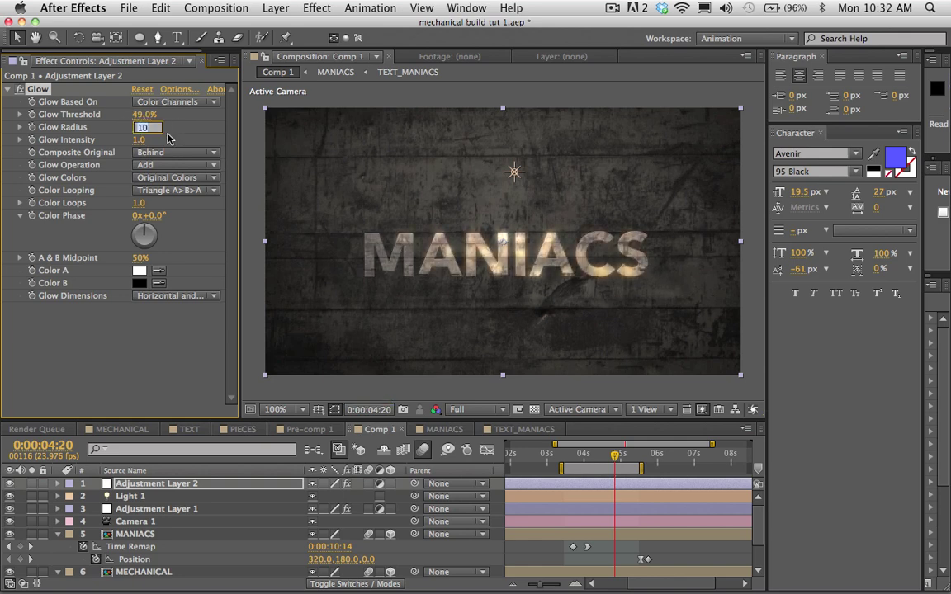
pyautogui.write('15')
pyautogui.press('Return')
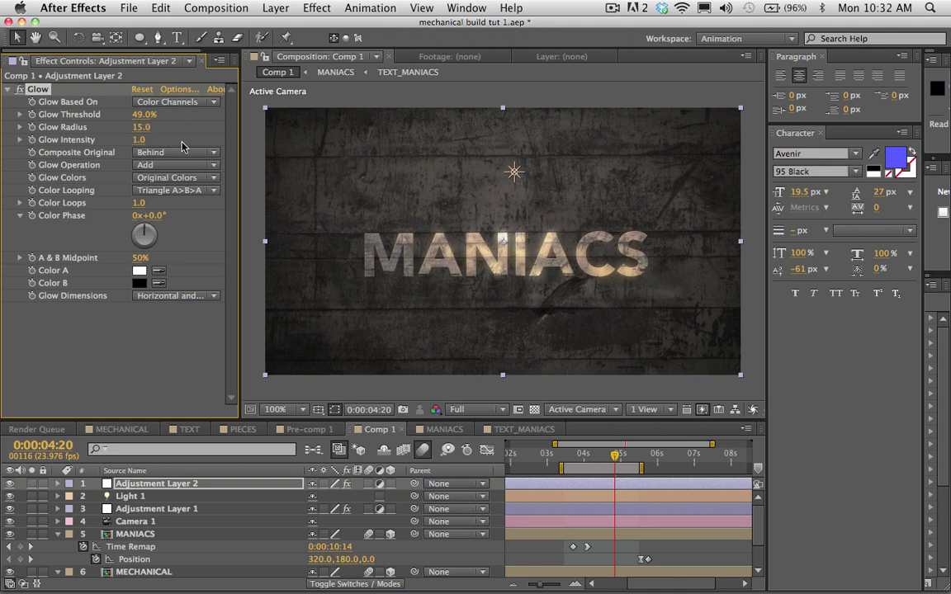
pyautogui.click(139, 140)
pyautogui.write('0.5')
pyautogui.press('Return')
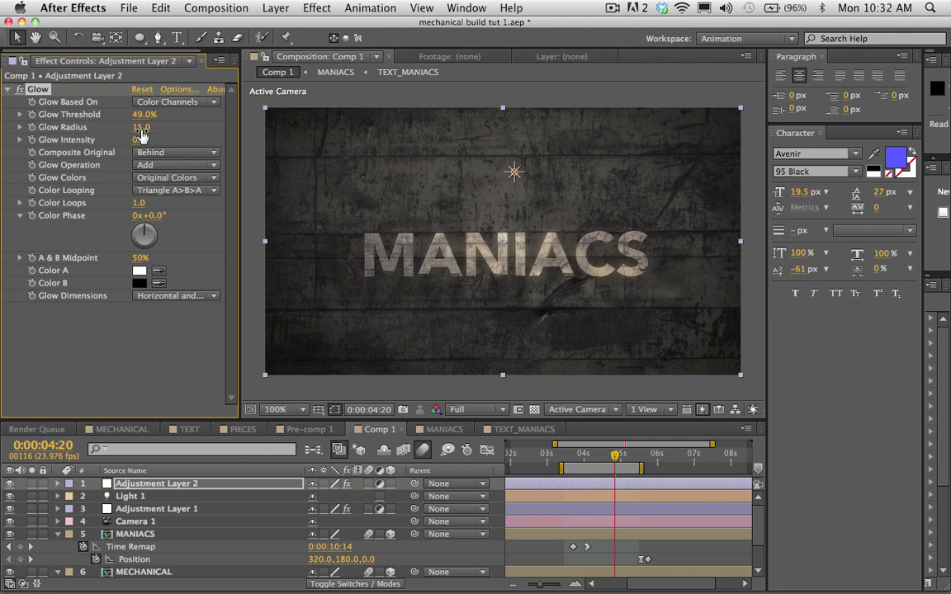
# - Refine the glow with a threshold of about 45.1% and a radius of 12, and deselect the adjustment layer
pyautogui.moveTo(132, 114)
pyautogui.mouseDown()
pyautogui.moveTo(127, 102)
pyautogui.moveTo(124, 110)
pyautogui.mouseUp()
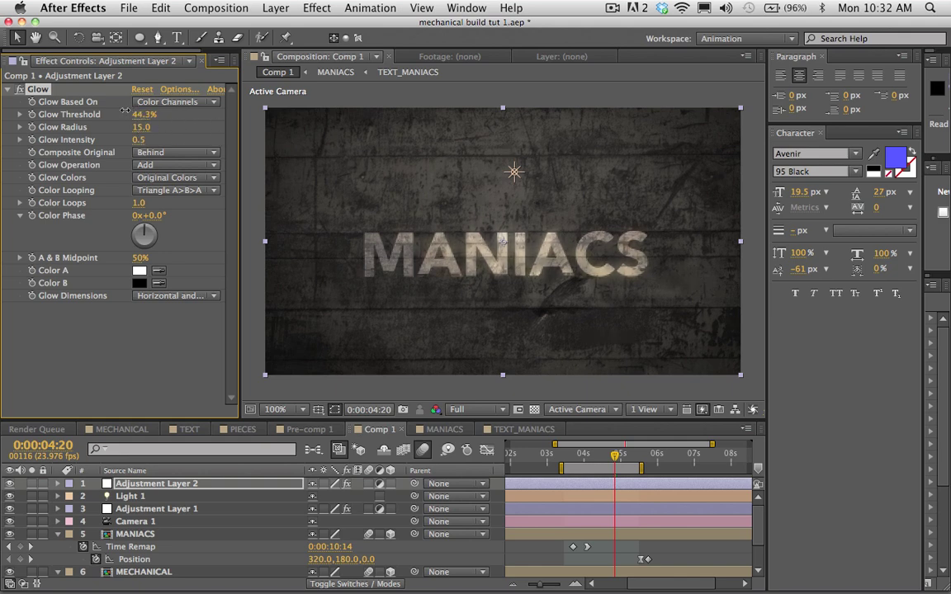
pyautogui.click(141, 127)
pyautogui.write('12')
pyautogui.press('Return')
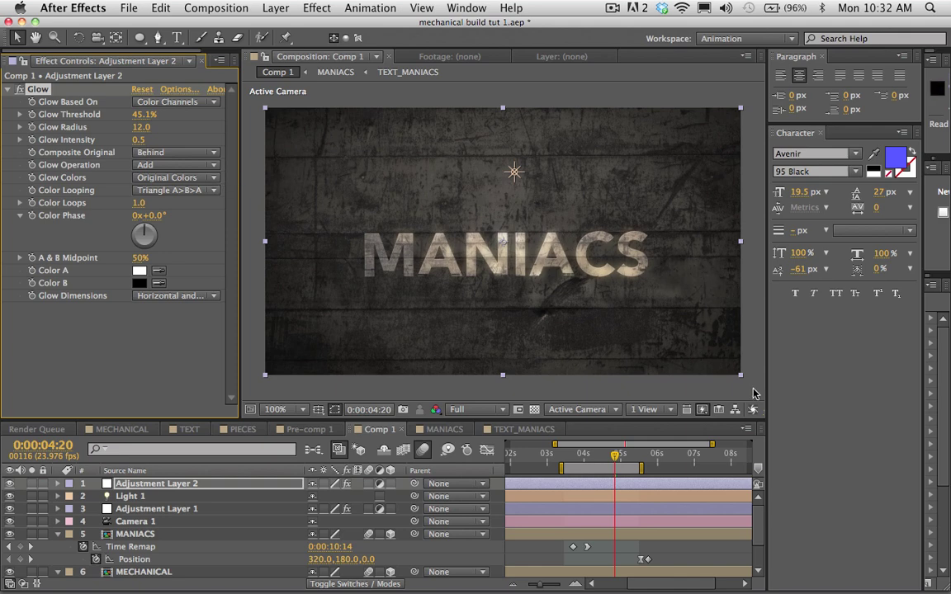
pyautogui.click(462, 363)
# - Animate Camera 1's Z Rotation from 6° at 0:00:03:11 to 0° at 0:00:05:11
pyautogui.click(132, 522)
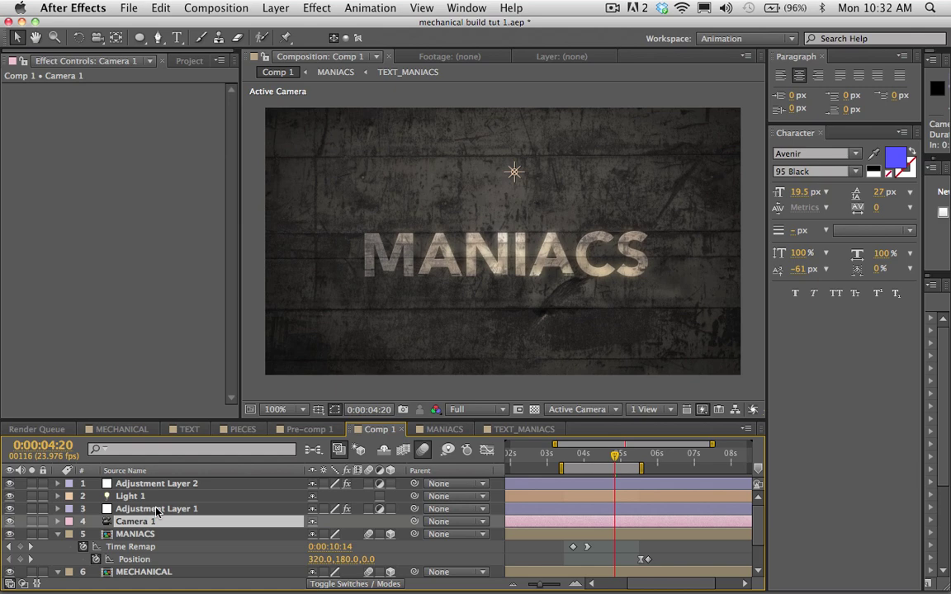
pyautogui.press('r')
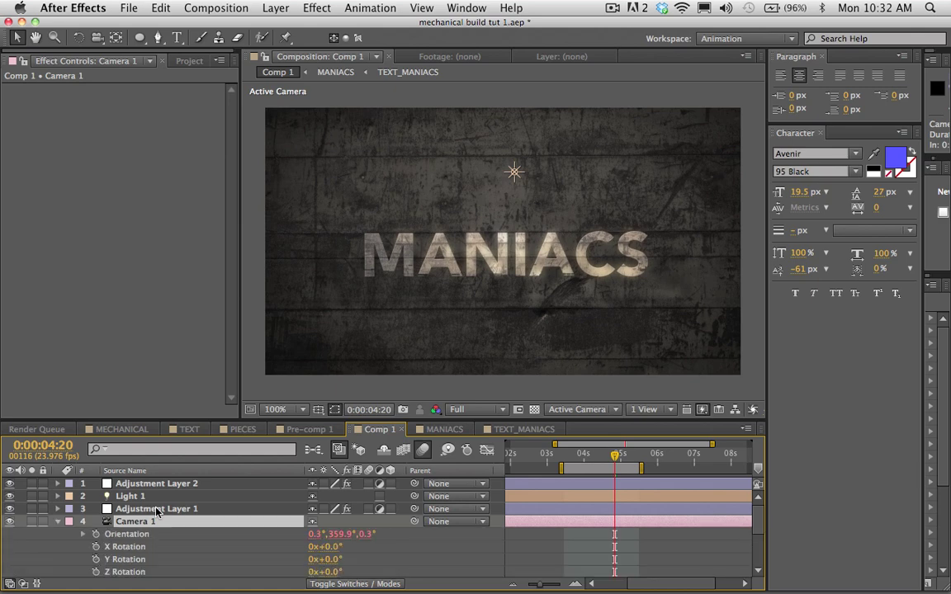
pyautogui.scroll(-1, 169, 518)
pyautogui.moveTo(577, 460); pyautogui.dragTo(566, 458)
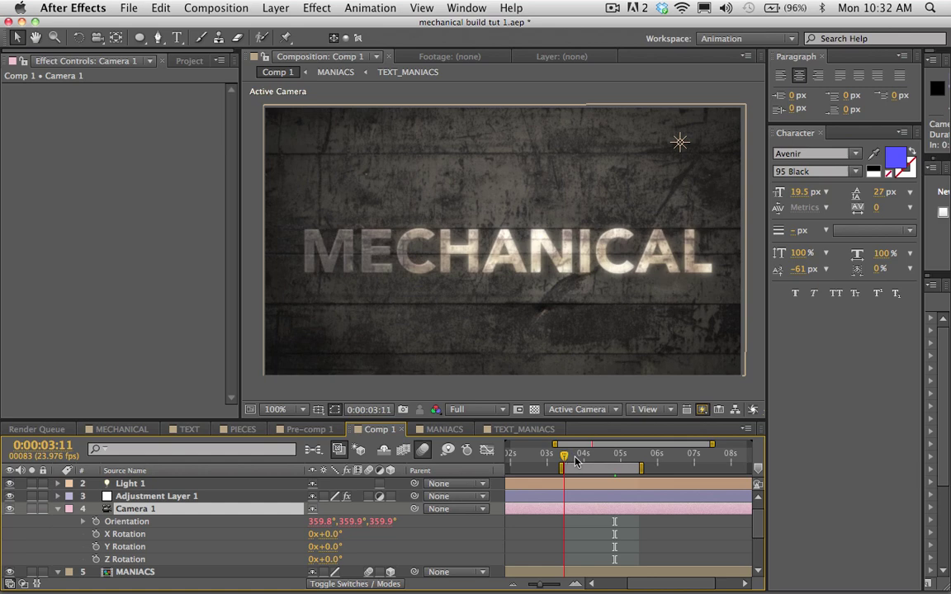
pyautogui.click(95, 560)
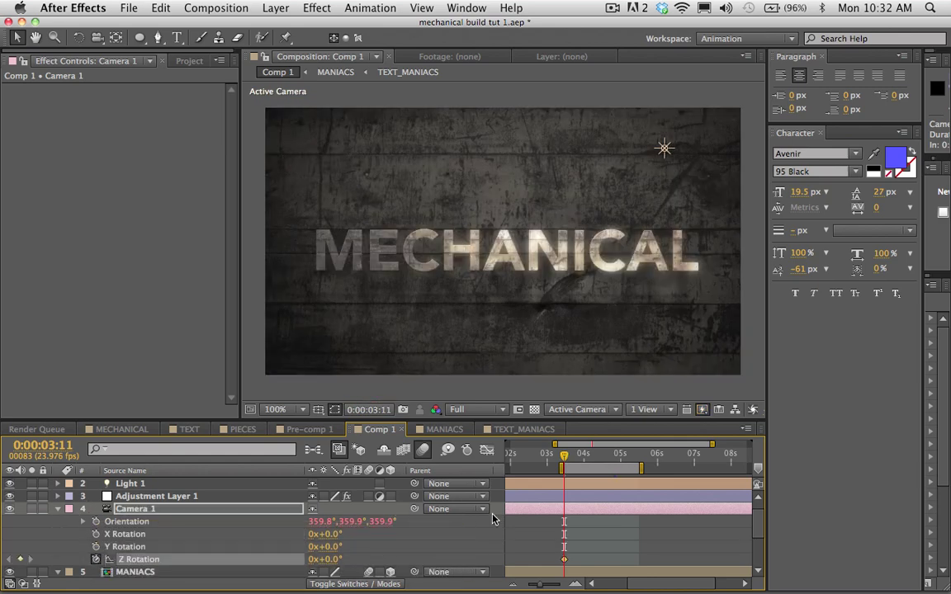
pyautogui.moveTo(564, 561); pyautogui.dragTo(637, 561)
pyautogui.click(342, 559)
pyautogui.write('6')
pyautogui.press('Return')
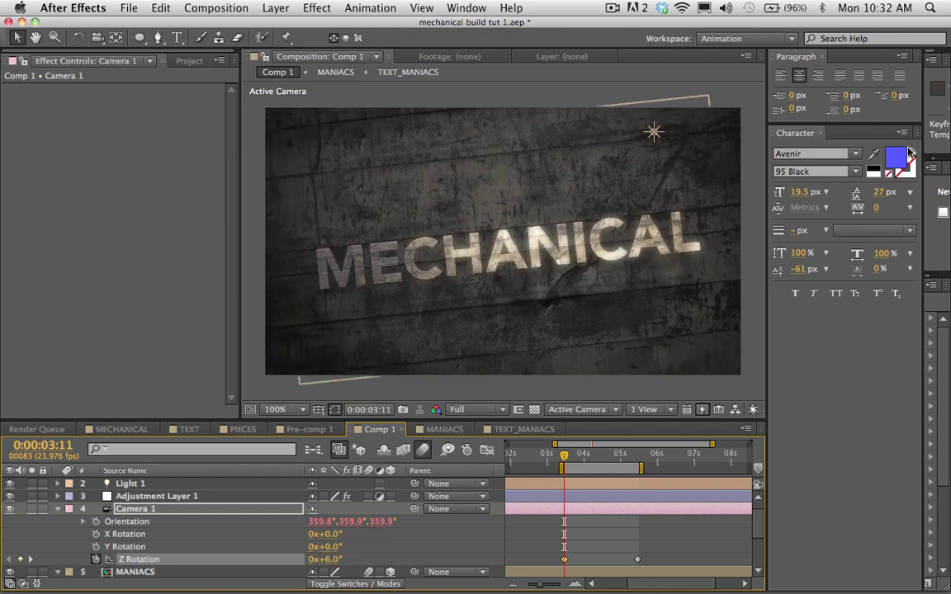
# - Clear the Paragraph and Character controls from the workspace to make room for Preview, and play a RAM preview of Comp 1
pyautogui.moveTo(922, 182); pyautogui.dragTo(897, 181)
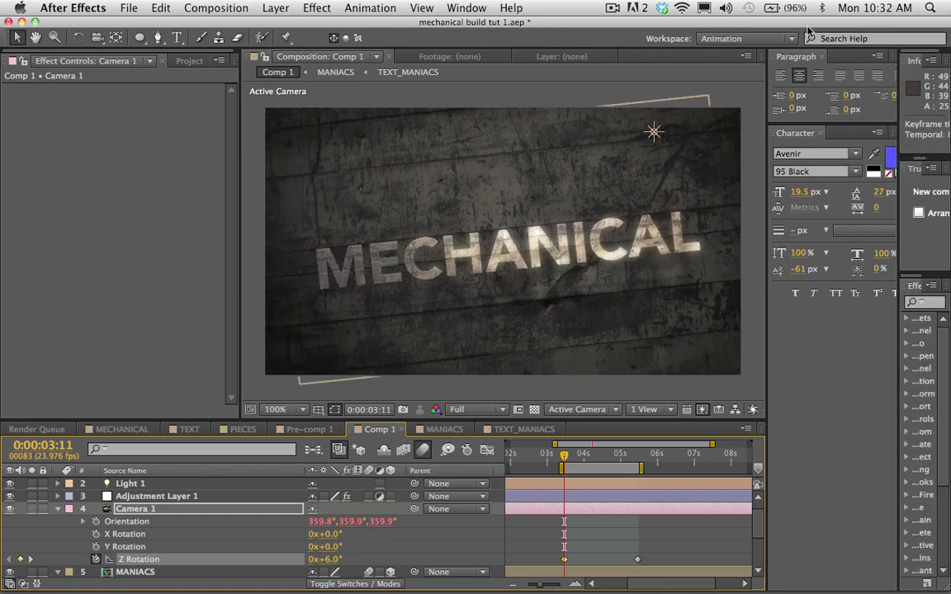
pyautogui.click(821, 58)
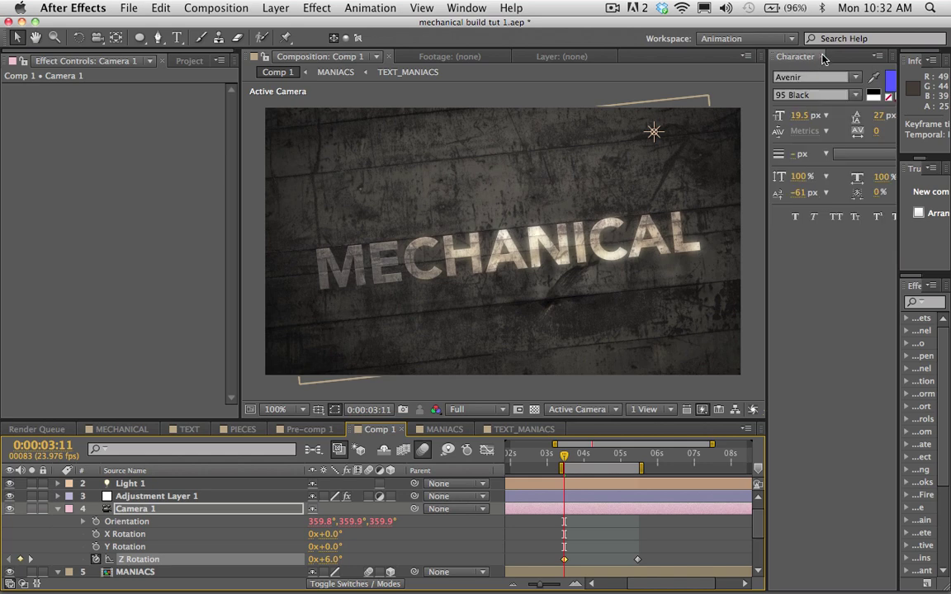
pyautogui.click(821, 57)
pyautogui.moveTo(900, 213); pyautogui.dragTo(776, 241)
pyautogui.click(793, 169)
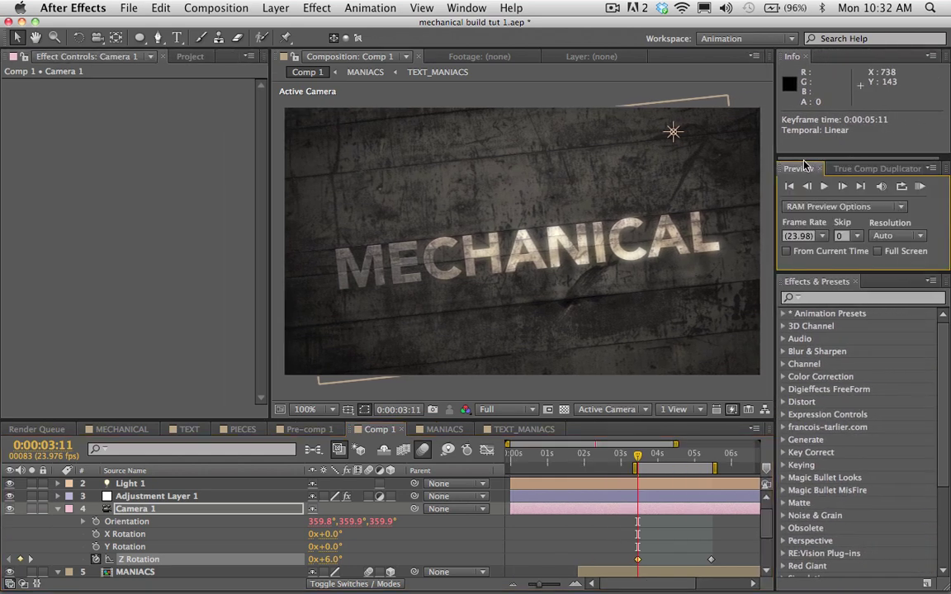
pyautogui.click(920, 187)
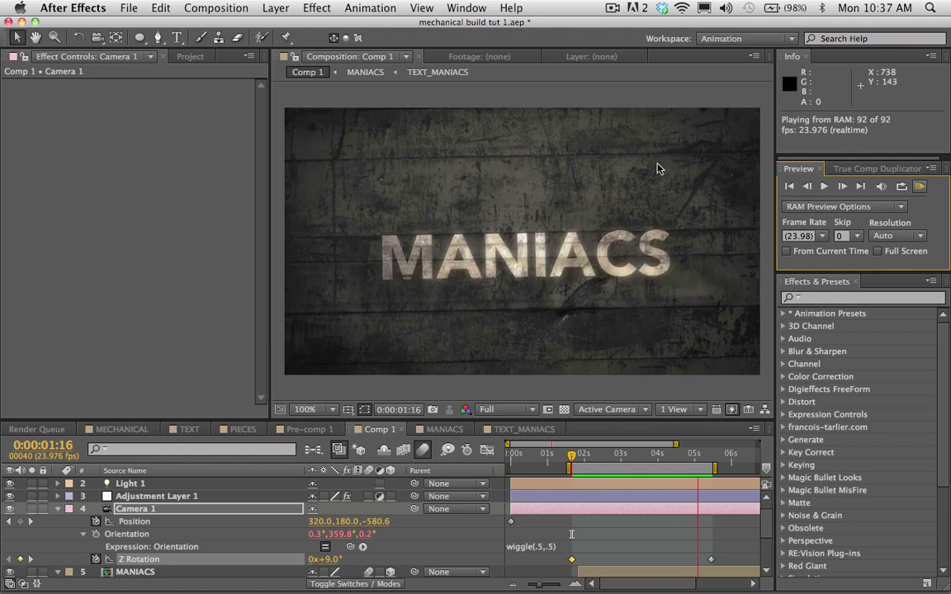
pyautogui.press('space')
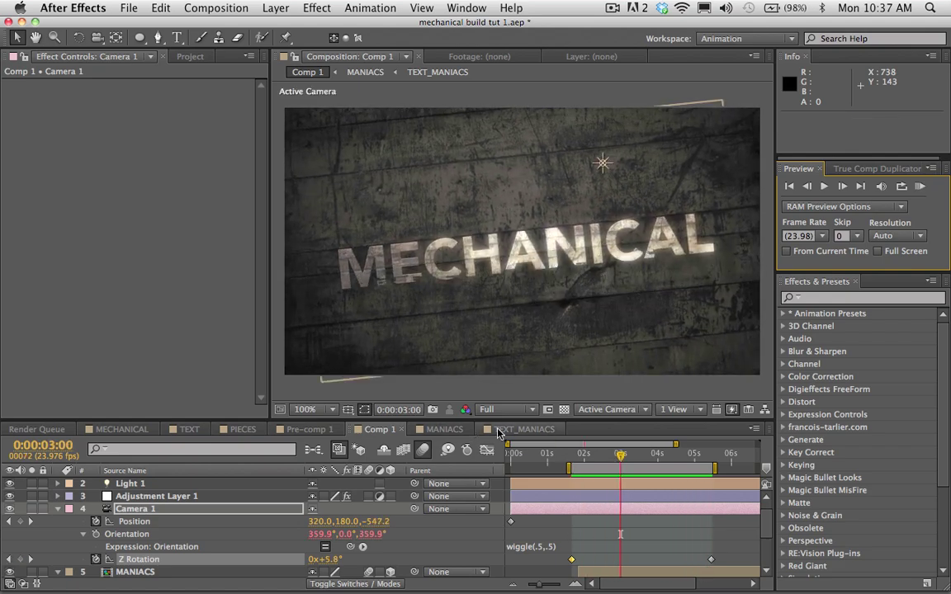
# - Add a Position keyframe to the MECHANICAL layer during its build and place it at 0:00:02:02
pyautogui.moveTo(600, 465); pyautogui.dragTo(585, 481)
pyautogui.scroll(-3, 101, 518)
pyautogui.click(142, 560)
pyautogui.scroll(-1, 139, 548)
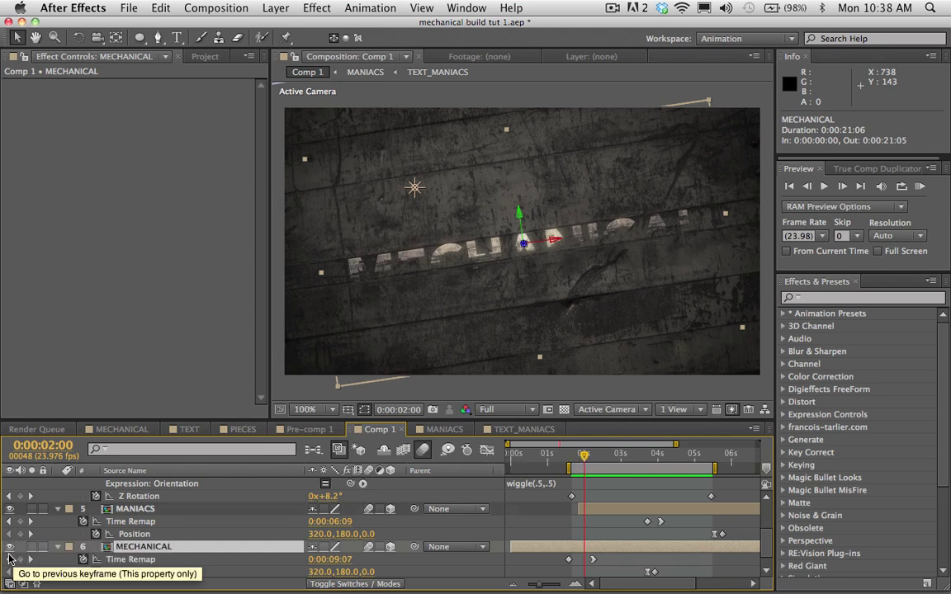
pyautogui.scroll(3, 652, 459)
pyautogui.moveTo(582, 462); pyautogui.dragTo(573, 460)
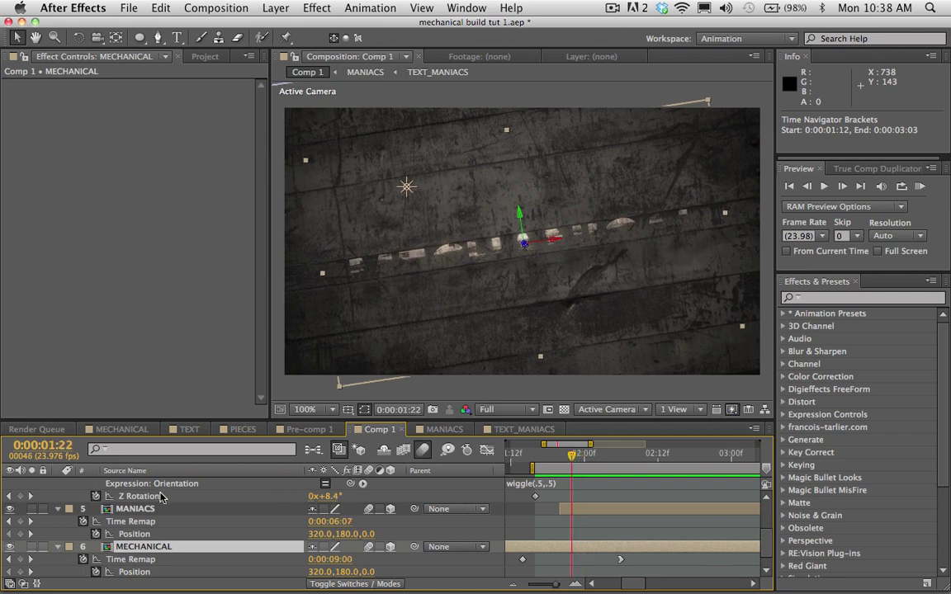
pyautogui.click(21, 572)
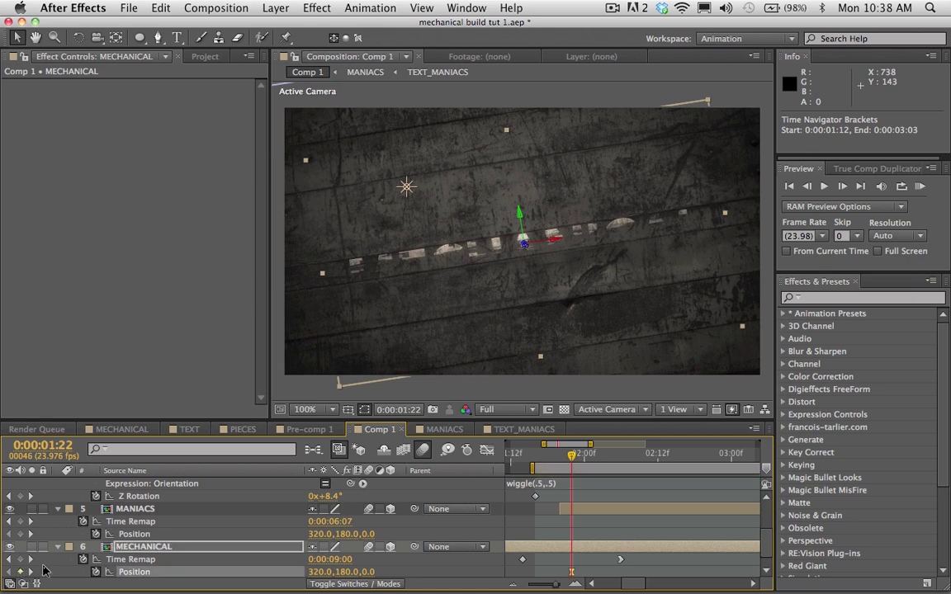
pyautogui.moveTo(573, 572)
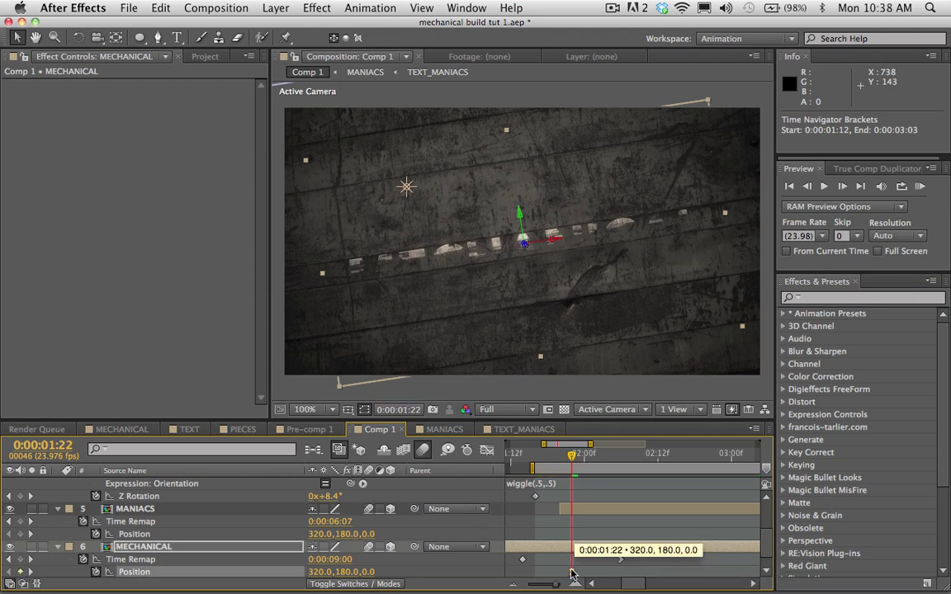
pyautogui.moveTo(585, 572); pyautogui.dragTo(596, 575)
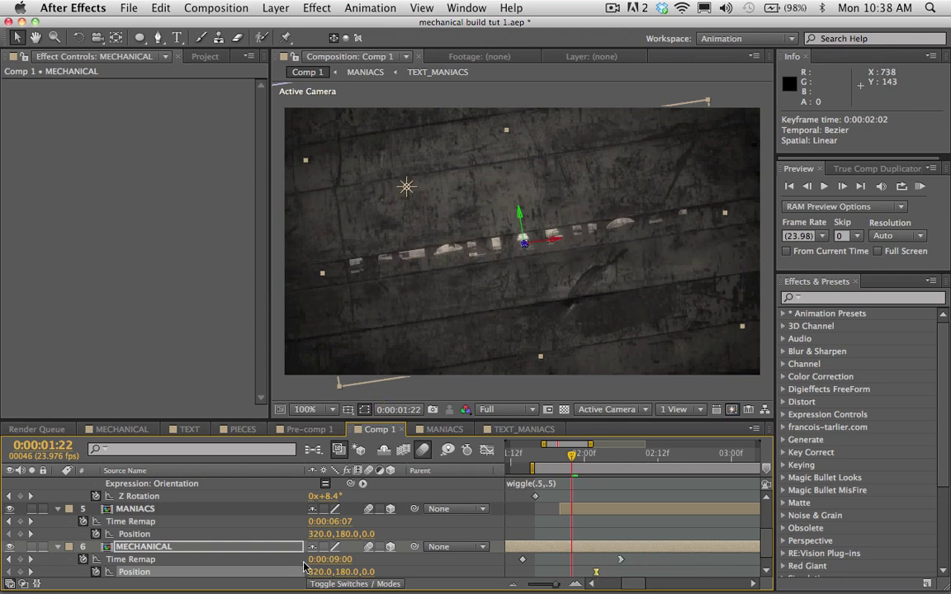
# - Try a Z Position of -367 for MECHANICAL at 0:00:01:22 and undo it
pyautogui.moveTo(369, 571); pyautogui.dragTo(5, 429)
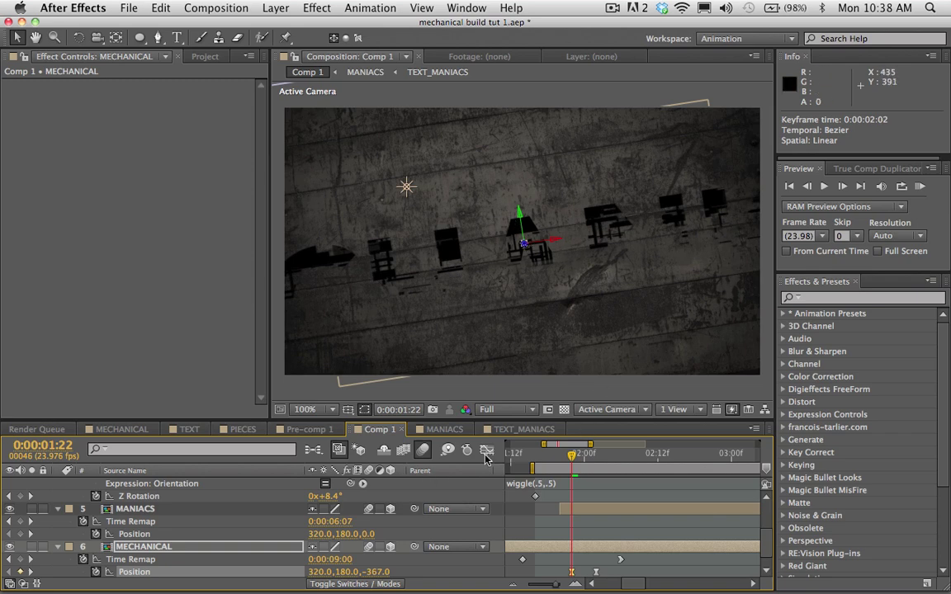
pyautogui.press('super+z')
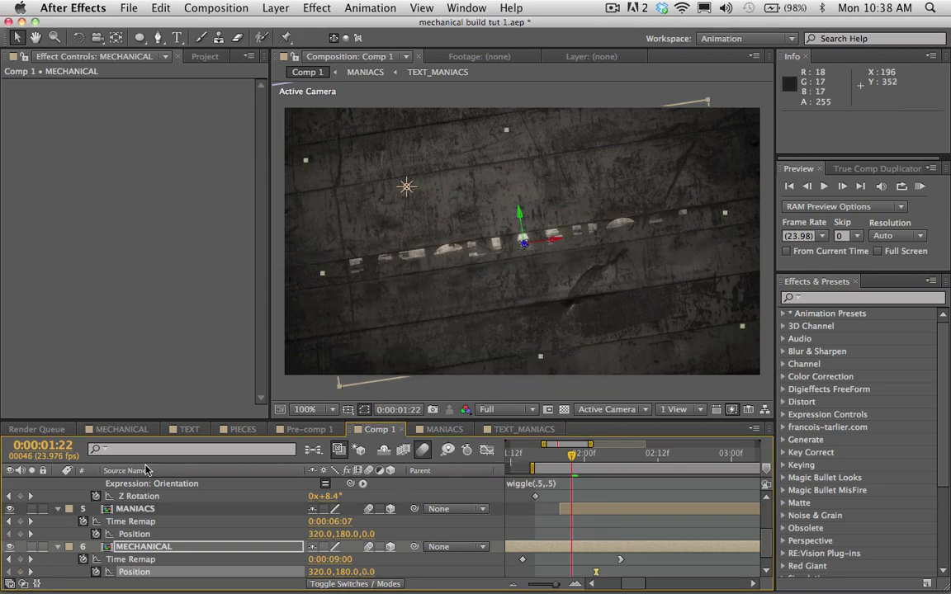
# - Add a Position keyframe to Camera 1 at 0:00:02:03 and set its Z Position to -16 at 0:00:01:22
pyautogui.scroll(5, 120, 469)
pyautogui.click(125, 509)
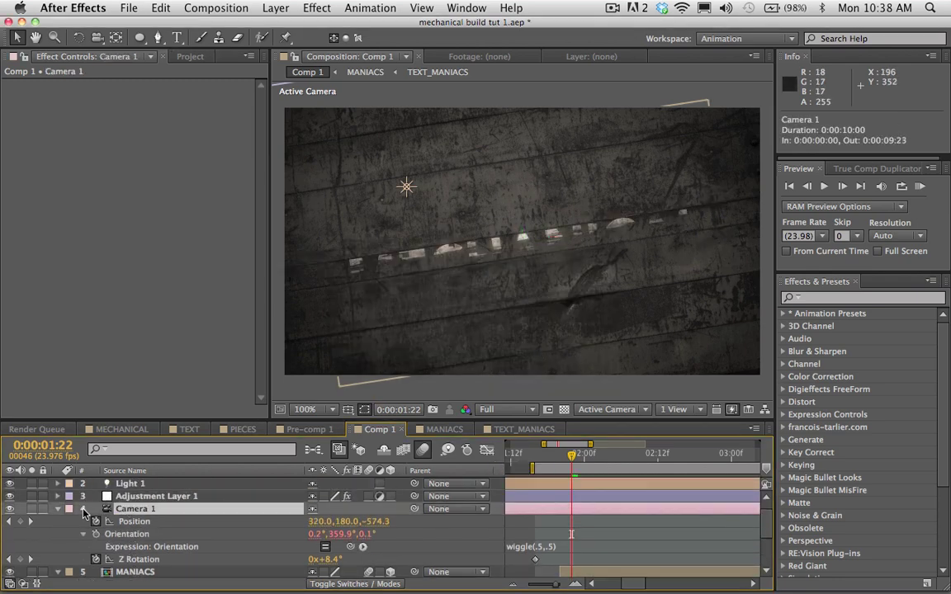
pyautogui.click(20, 521)
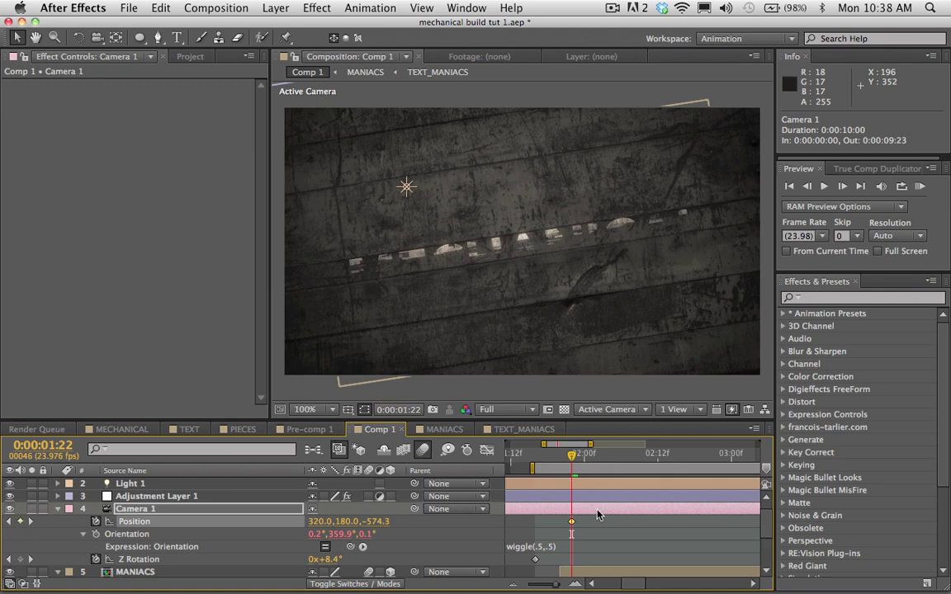
pyautogui.moveTo(571, 525); pyautogui.dragTo(603, 524)
pyautogui.moveTo(380, 524); pyautogui.dragTo(696, 416)
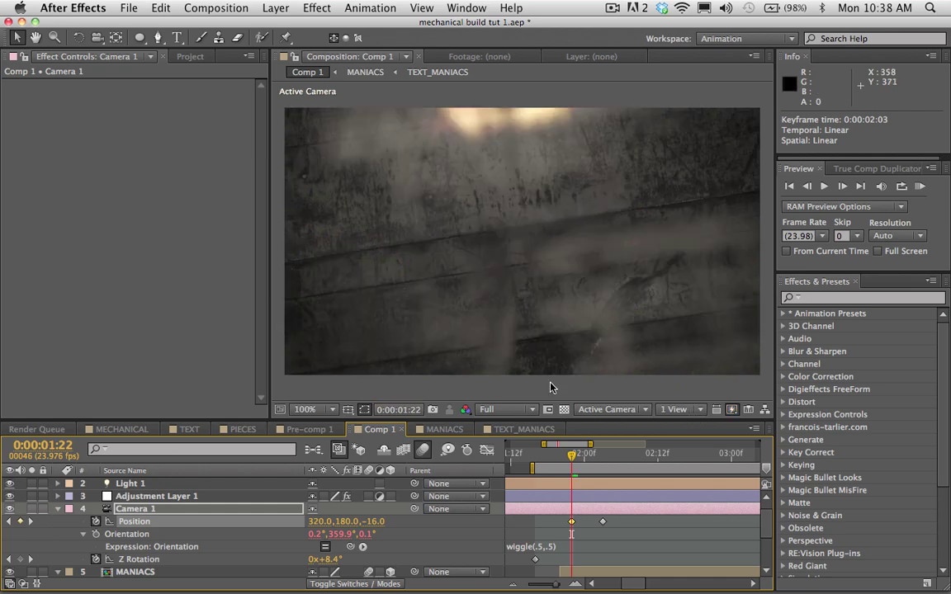
# - Nudge Camera 1 upward to Position 321.2, 172.1, -16.0 at 0:00:01:22 and start the work area at that frame
pyautogui.press('Up')
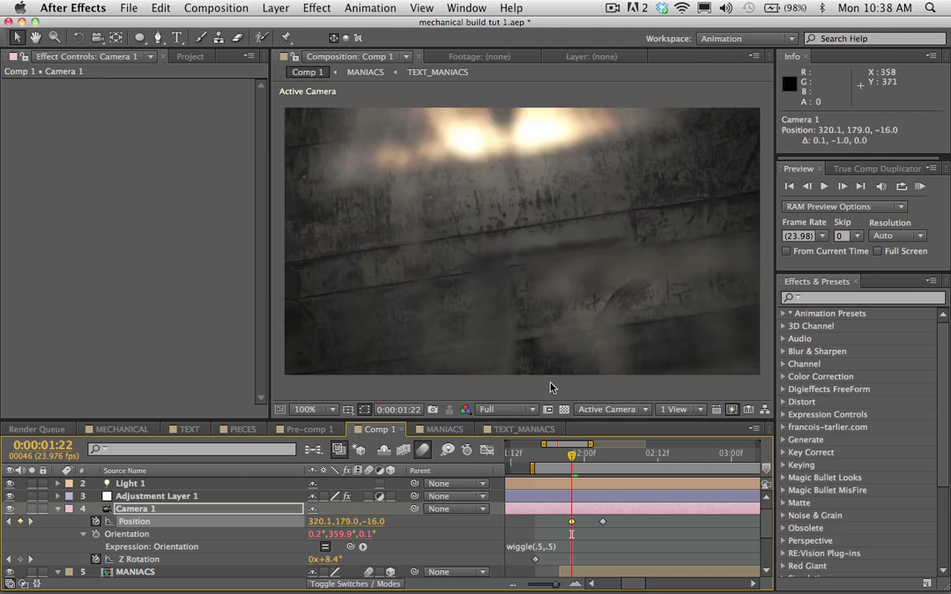
pyautogui.press('Up')
pyautogui.press('Up')
pyautogui.press('Up')
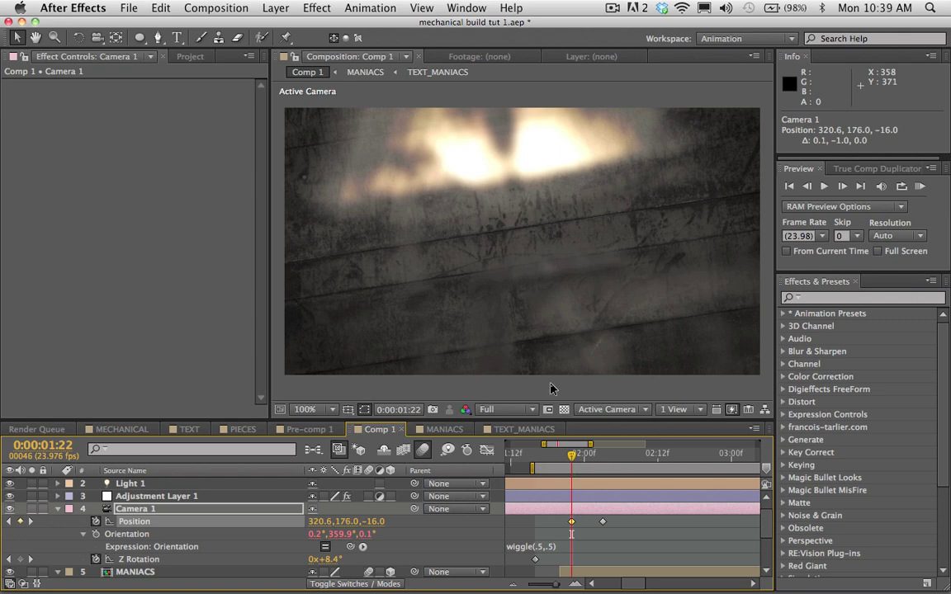
pyautogui.press('Up')
pyautogui.press('Up')
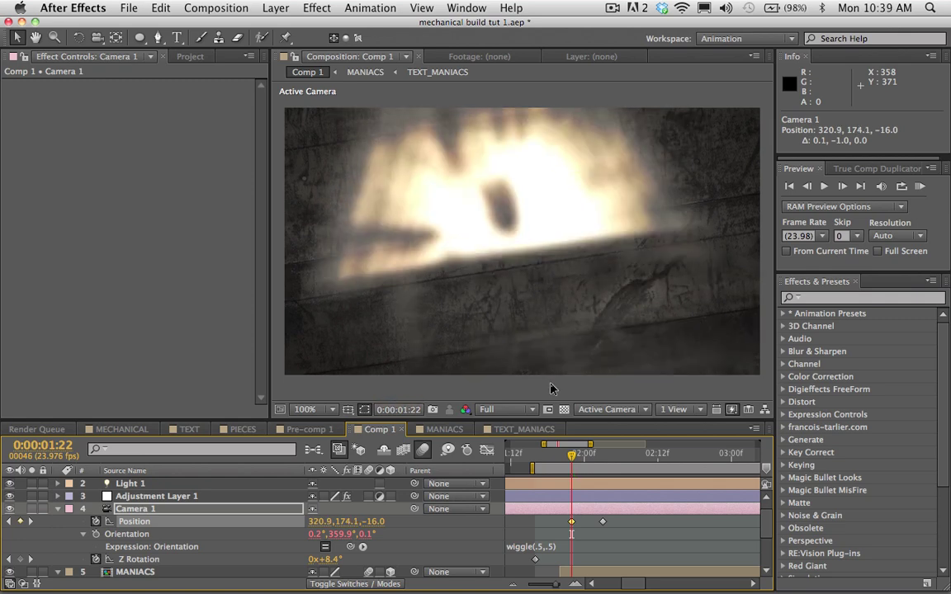
pyautogui.press('Up')
pyautogui.press('Up')
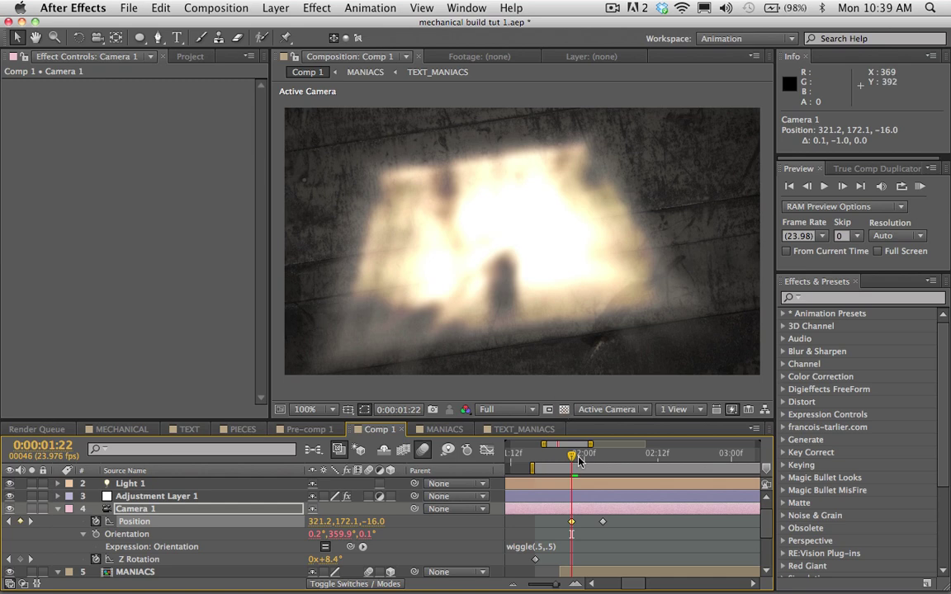
pyautogui.press('b')
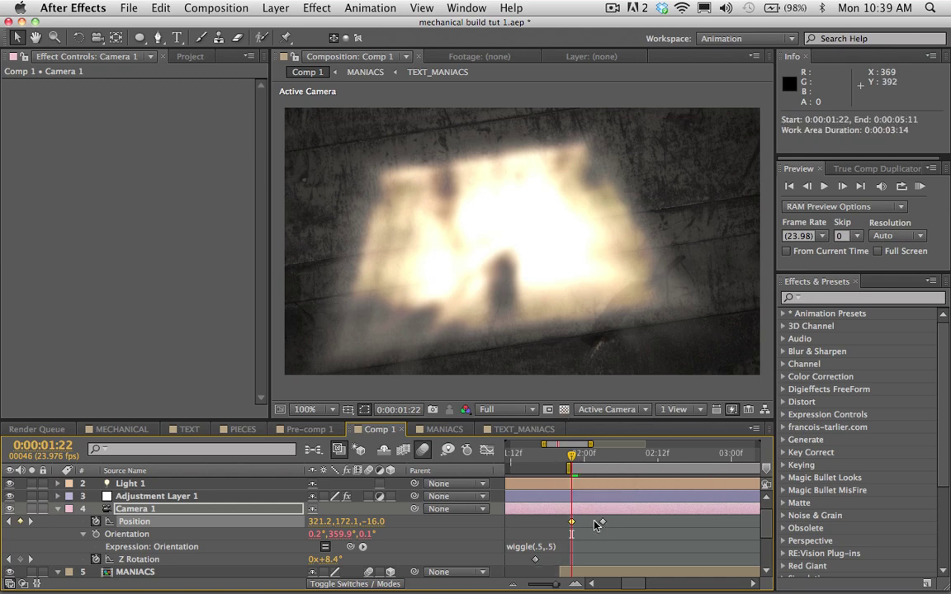
# - Apply Easy Ease In to Camera 1's Position keyframe at 0:00:02:03
pyautogui.click(602, 521)
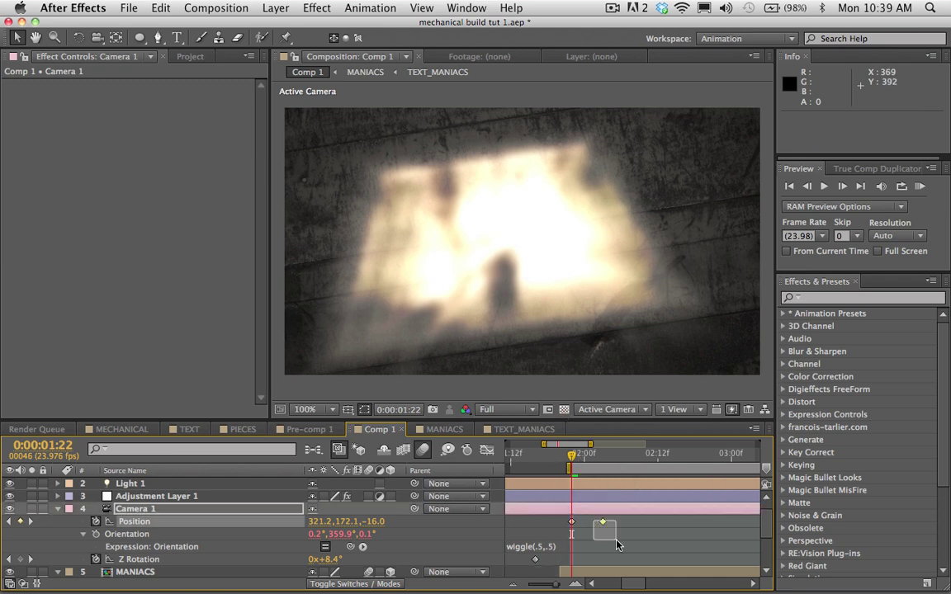
pyautogui.moveTo(561, 585)
pyautogui.mouseDown()
pyautogui.moveTo(571, 586)
pyautogui.moveTo(533, 585)
pyautogui.moveTo(555, 589)
pyautogui.mouseUp()
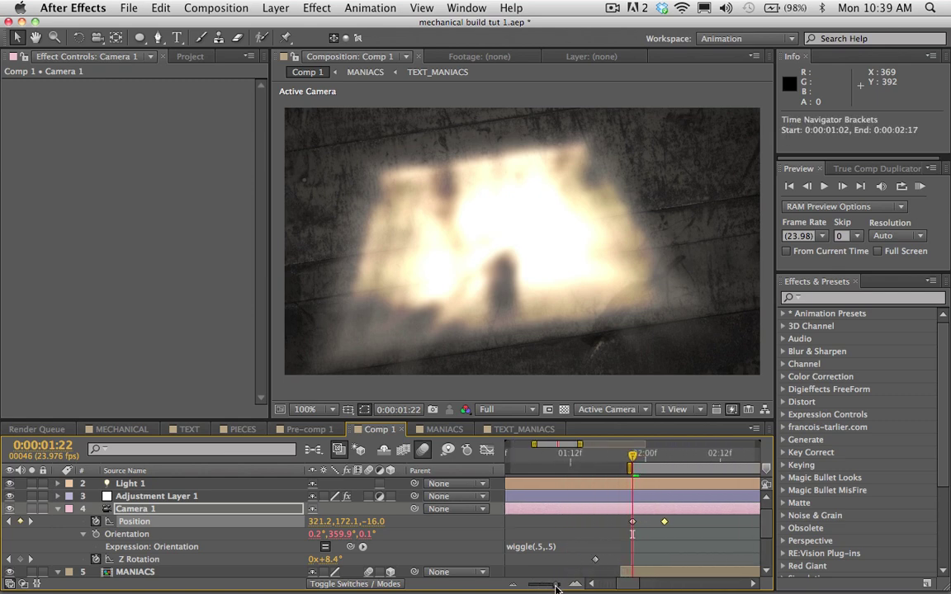
pyautogui.hscroll(2, 652, 519)
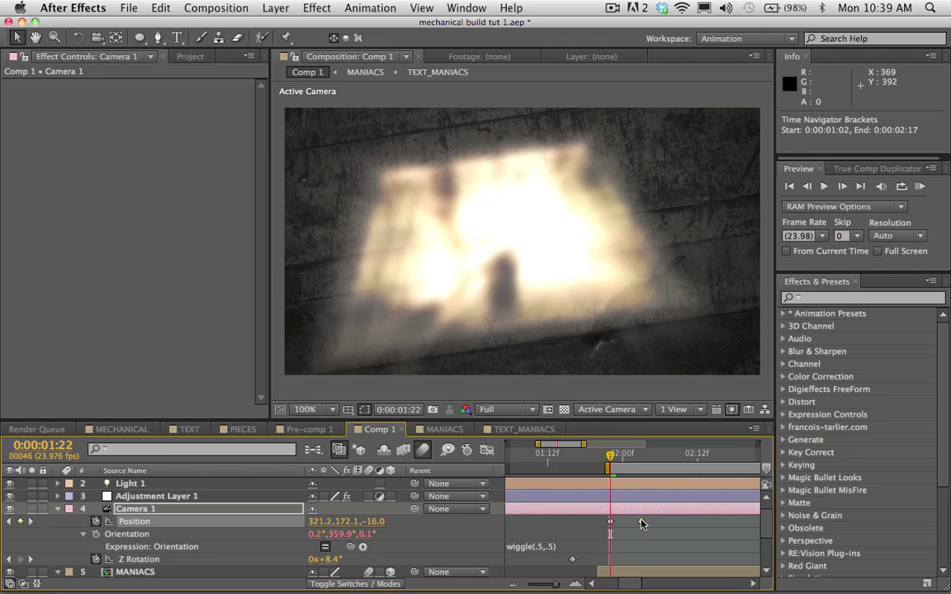
pyautogui.rightClick(641, 522)
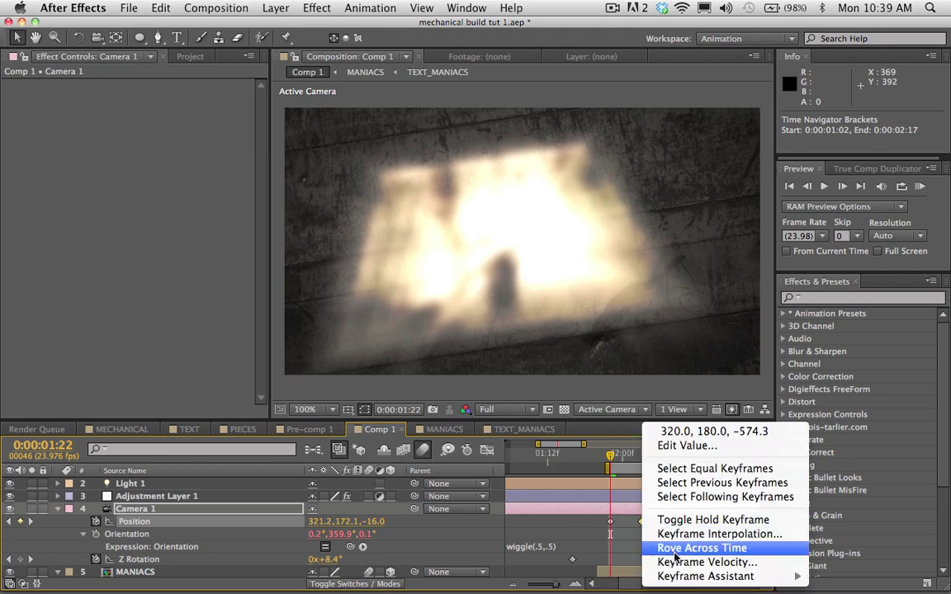
pyautogui.moveTo(710, 576)
pyautogui.click(519, 500)
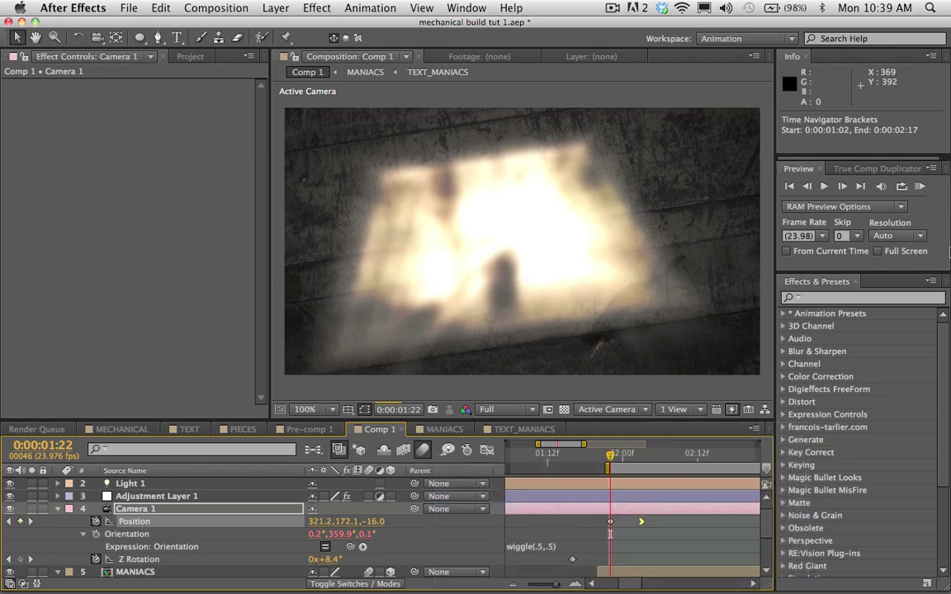
# - Add a Position keyframe to Camera 1 at 0:00:05:05
pyautogui.moveTo(541, 580); pyautogui.dragTo(529, 581)
pyautogui.click(697, 457)
pyautogui.click(626, 457)
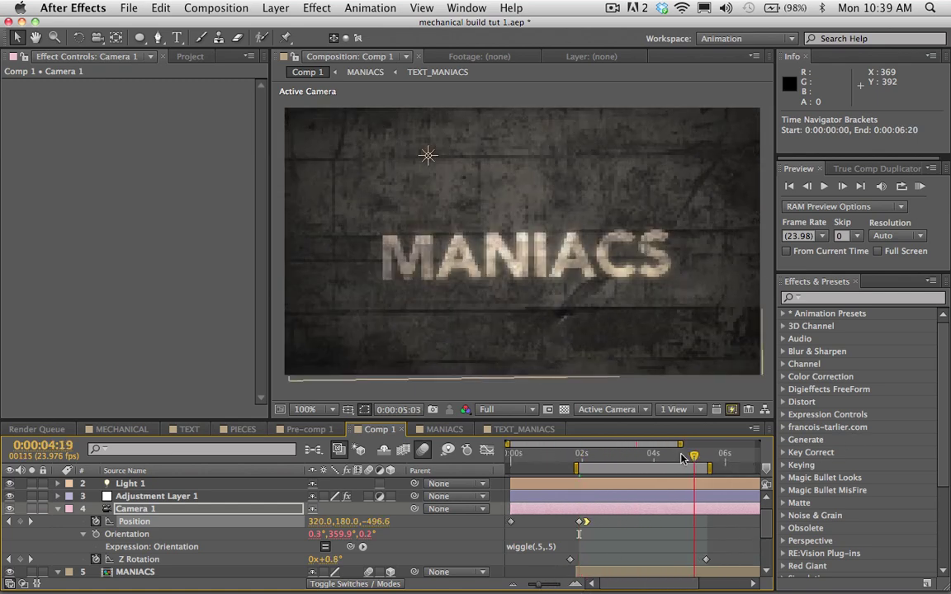
pyautogui.moveTo(626, 459); pyautogui.dragTo(698, 458)
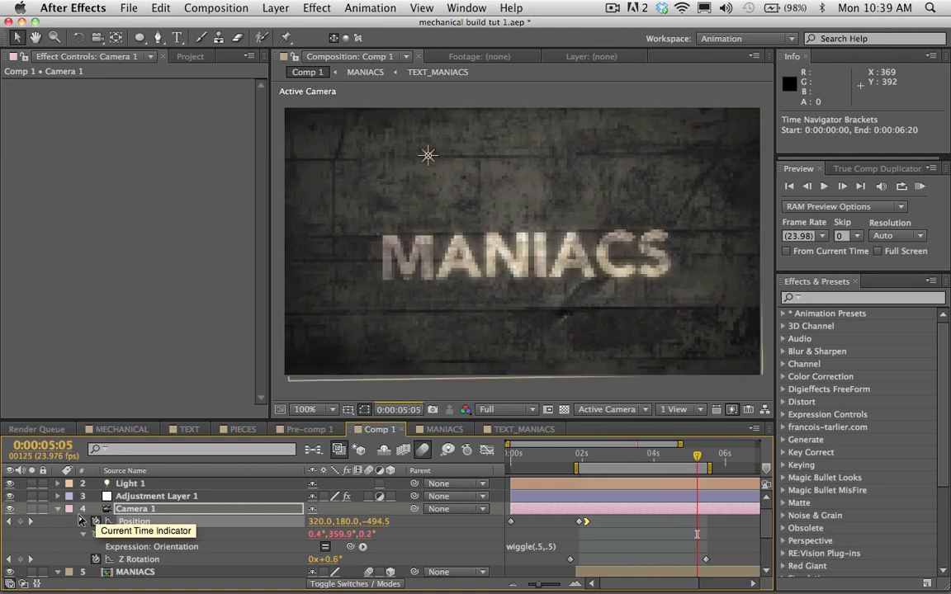
pyautogui.click(19, 522)
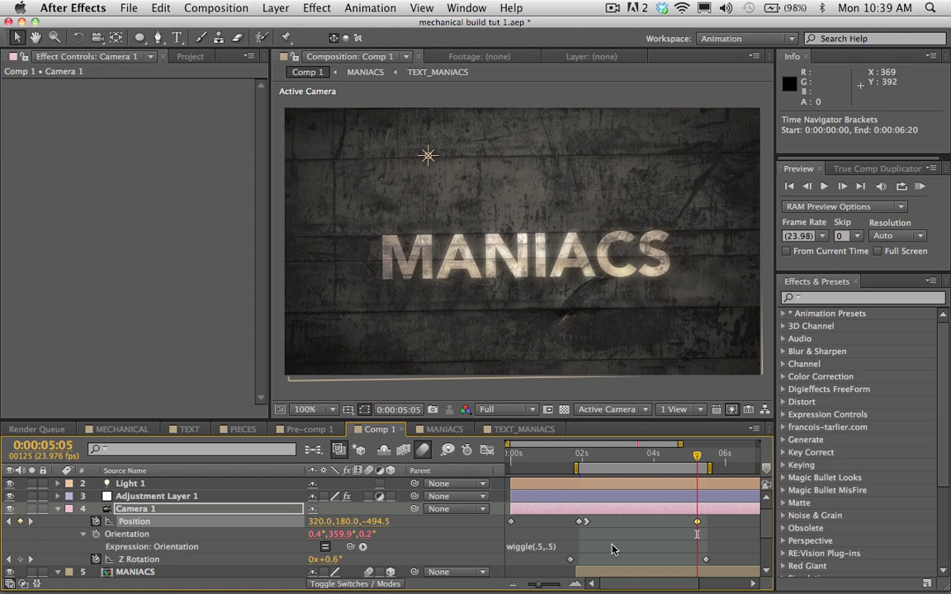
# - Set Camera 1's Z Position to -6 at 0:00:05:11, on the same frame as its last Z Rotation keyframe
pyautogui.press('=')
pyautogui.press('=')
pyautogui.press('=')
pyautogui.click(716, 461)
pyautogui.moveTo(716, 461); pyautogui.dragTo(745, 458)
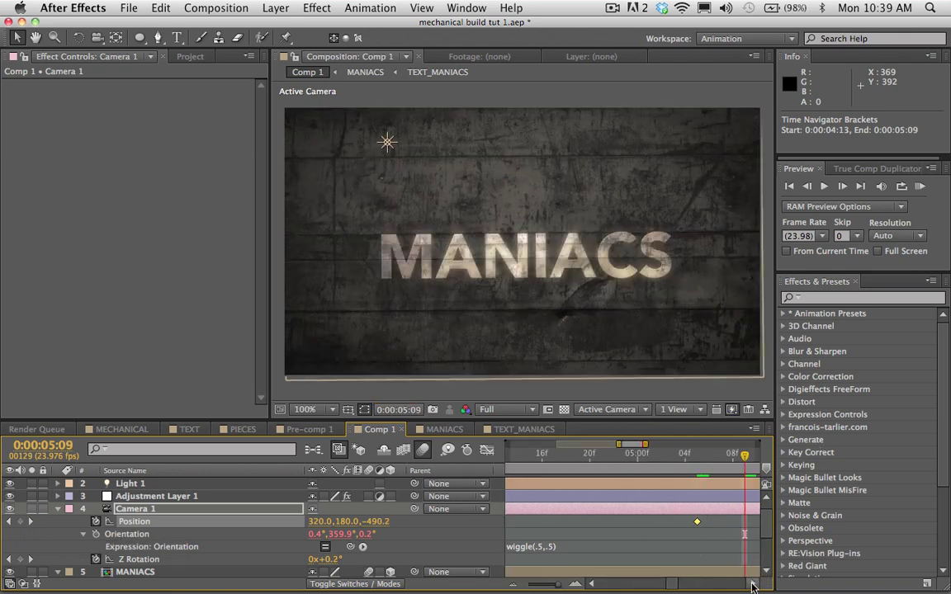
pyautogui.press('pagedown')
pyautogui.press('pagedown')
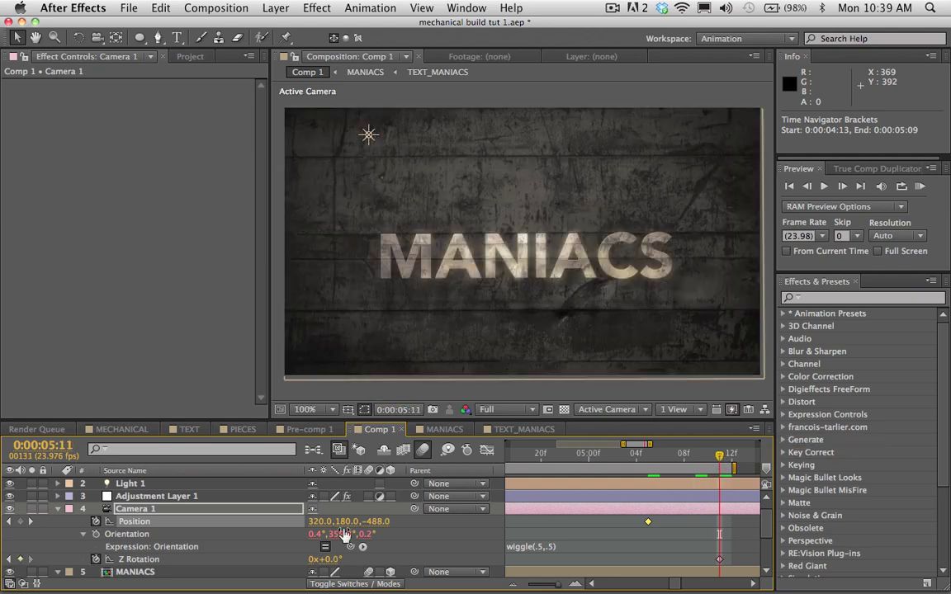
pyautogui.moveTo(378, 522); pyautogui.dragTo(647, 432)
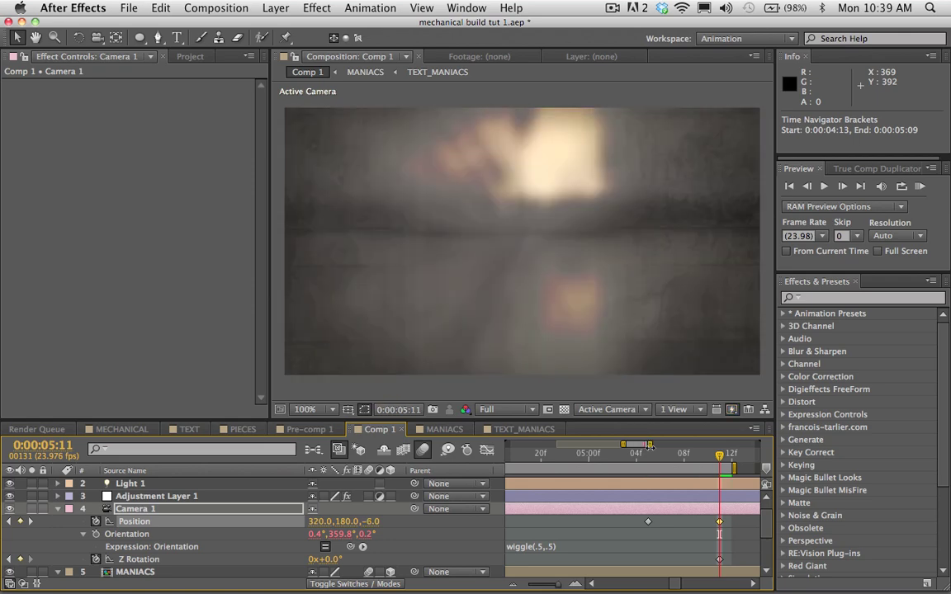
# - Apply Easy Ease Out to Camera 1's Position keyframe at 0:00:05:05
pyautogui.rightClick(648, 523)
pyautogui.press('Escape')
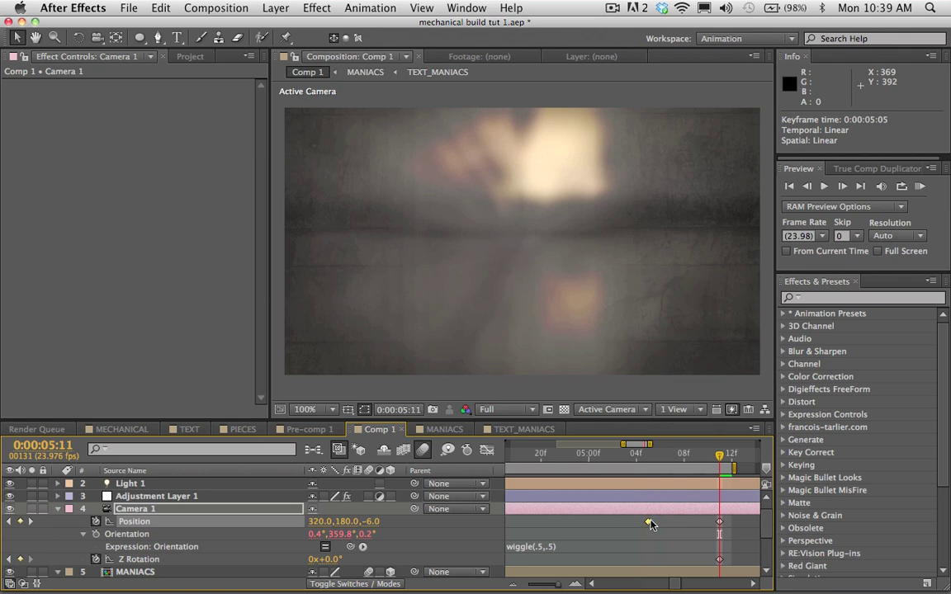
pyautogui.rightClick(648, 524)
pyautogui.moveTo(676, 575)
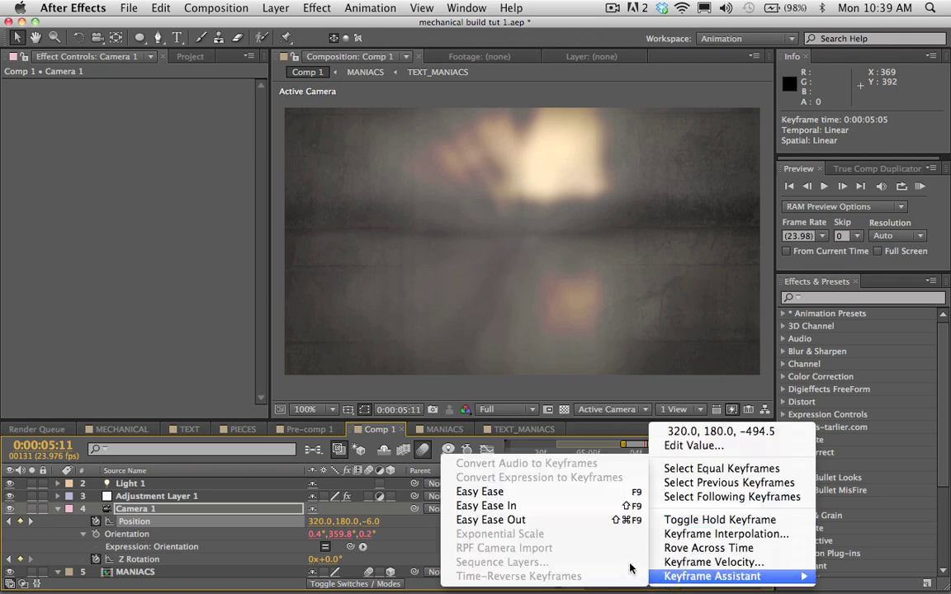
pyautogui.click(565, 520)
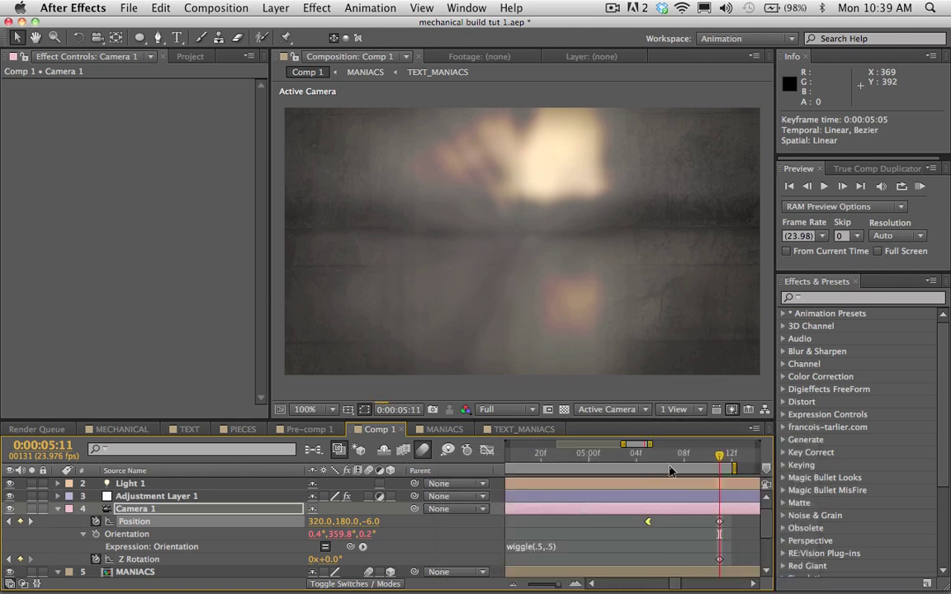
# - Go to 0:00:05:07, create a new adjustment layer and apply the ft-Cubic Lens Distortion effect to it
pyautogui.click(670, 460)
pyautogui.moveTo(532, 585)
pyautogui.mouseDown()
pyautogui.moveTo(546, 586)
pyautogui.moveTo(533, 586)
pyautogui.mouseUp()
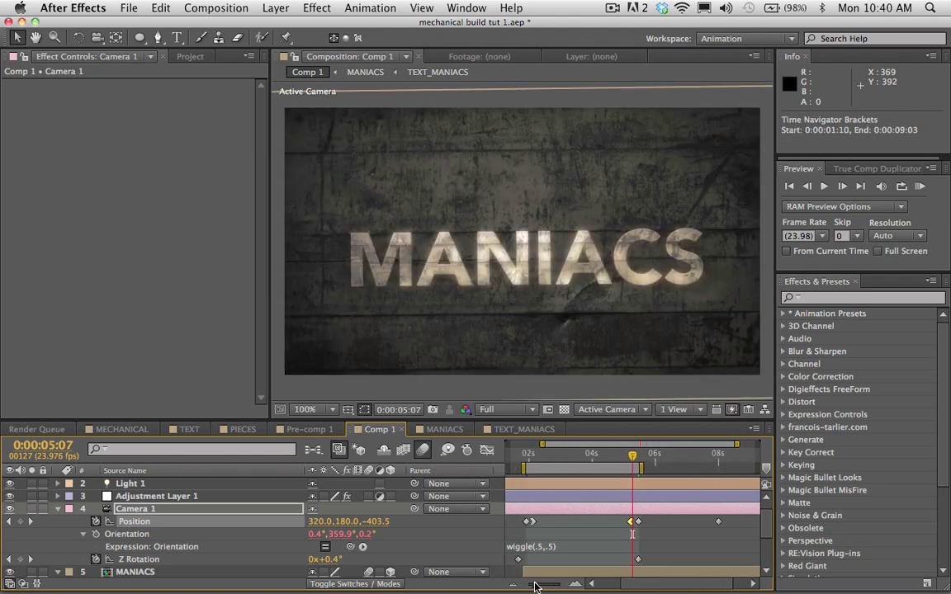
pyautogui.hscroll(-3, 627, 576)
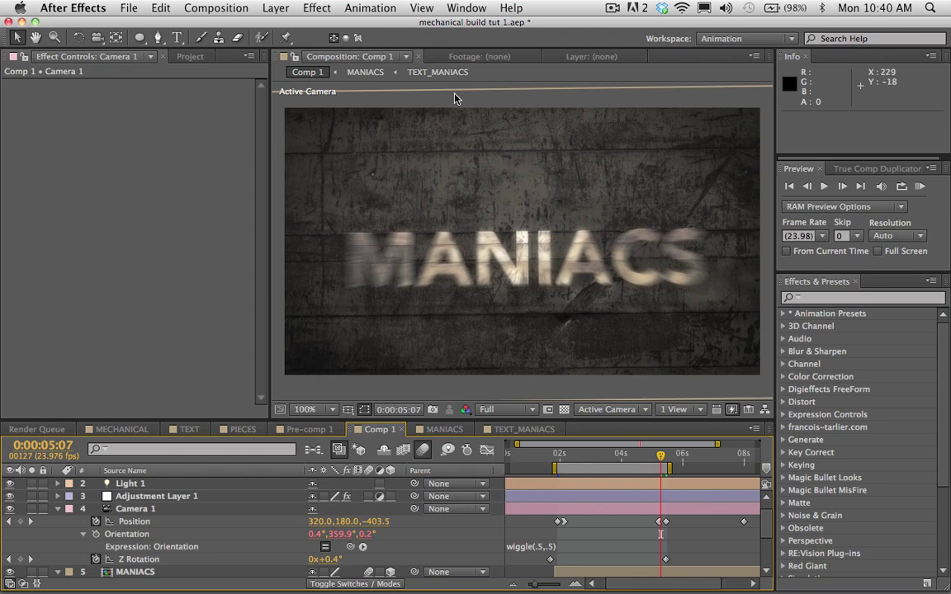
pyautogui.click(275, 7)
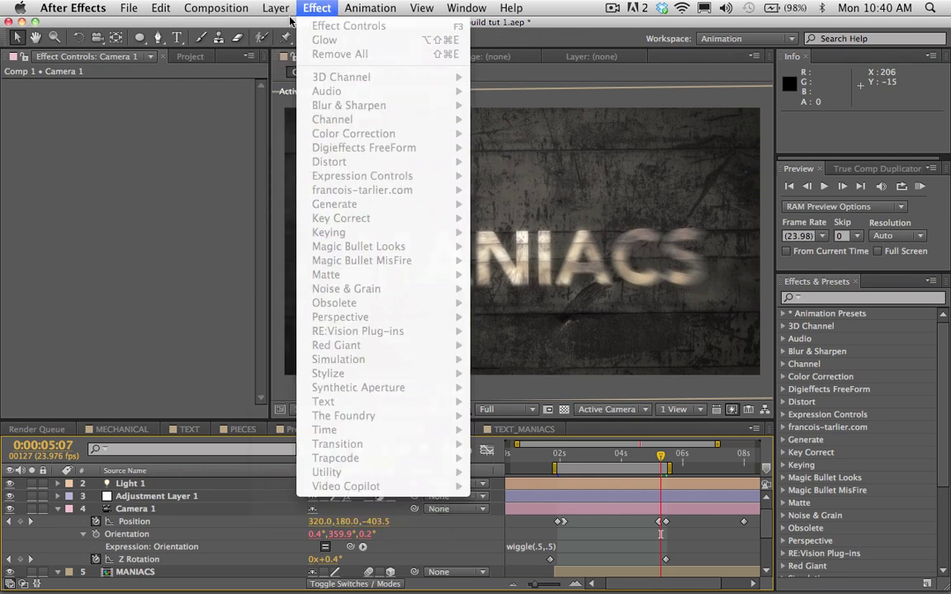
pyautogui.moveTo(281, 26)
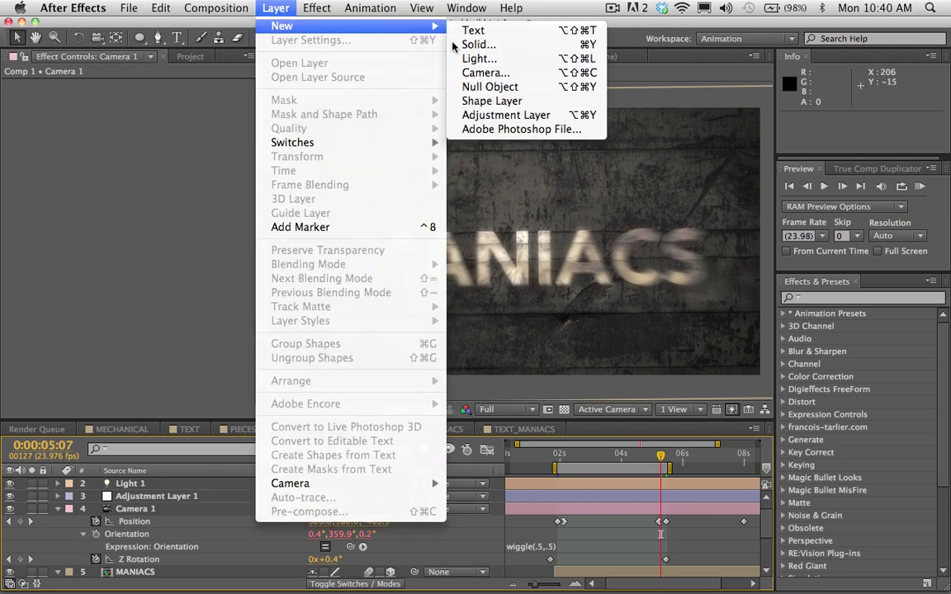
pyautogui.click(505, 115)
pyautogui.click(314, 7)
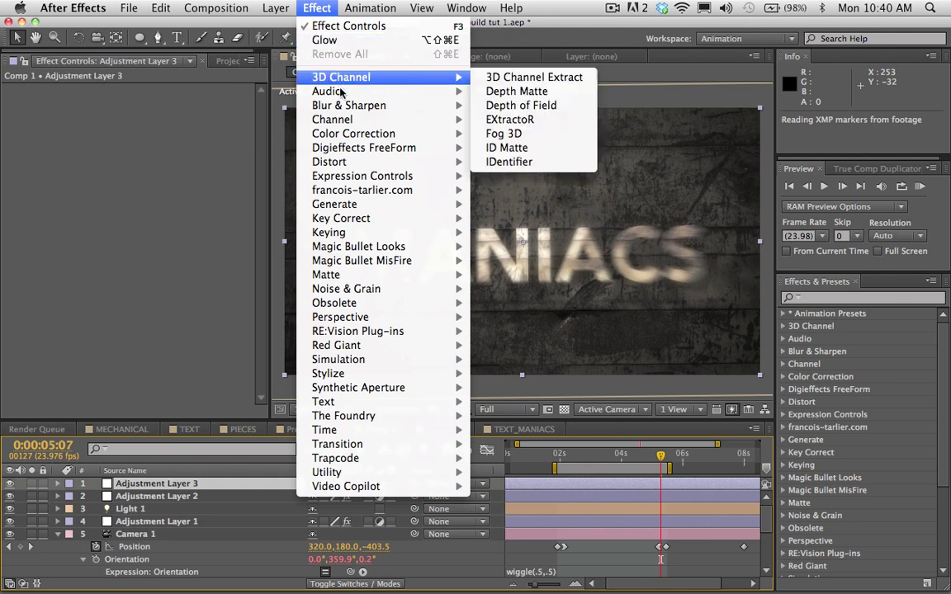
pyautogui.moveTo(393, 197)
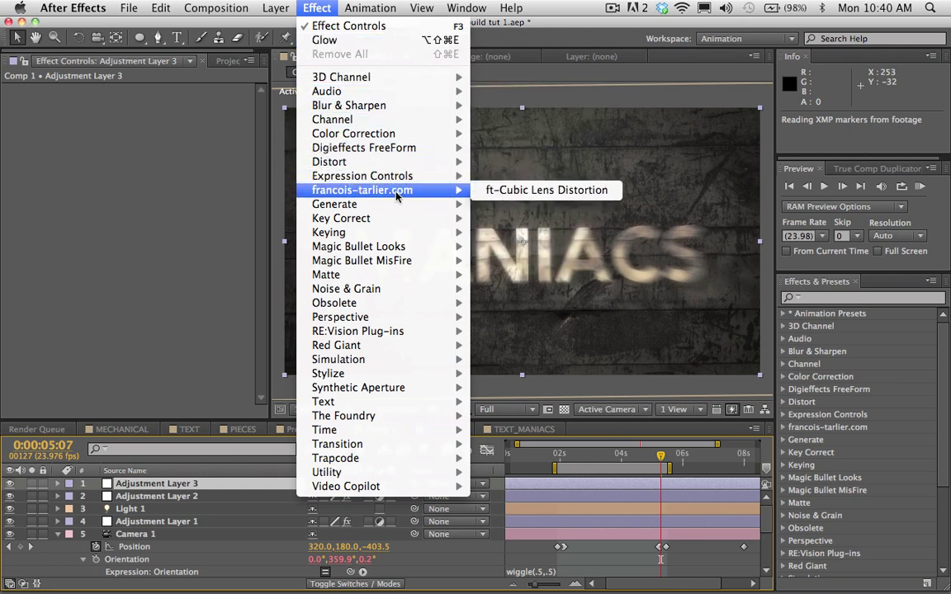
pyautogui.click(484, 193)
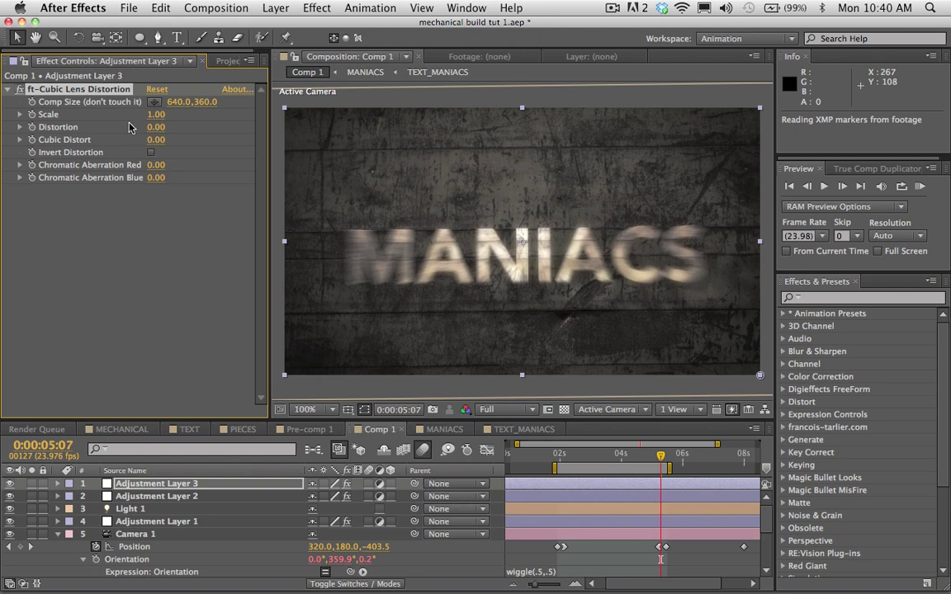
# - Try Distortion values of -1.00 and -0.06 in ft-Cubic Lens Distortion on Adjustment Layer 3
pyautogui.moveTo(144, 127)
pyautogui.mouseDown()
pyautogui.moveTo(185, 134)
pyautogui.moveTo(159, 130)
pyautogui.mouseUp()
pyautogui.click(159, 128)
pyautogui.write('-1')
pyautogui.press('Return')
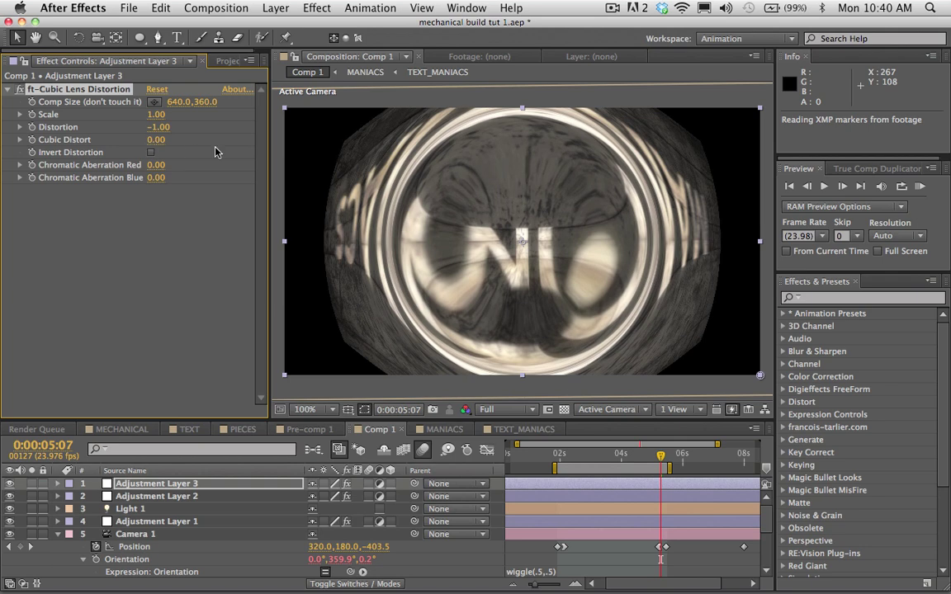
pyautogui.moveTo(187, 120); pyautogui.dragTo(70, 140)
pyautogui.moveTo(12, 130); pyautogui.dragTo(13, 130)
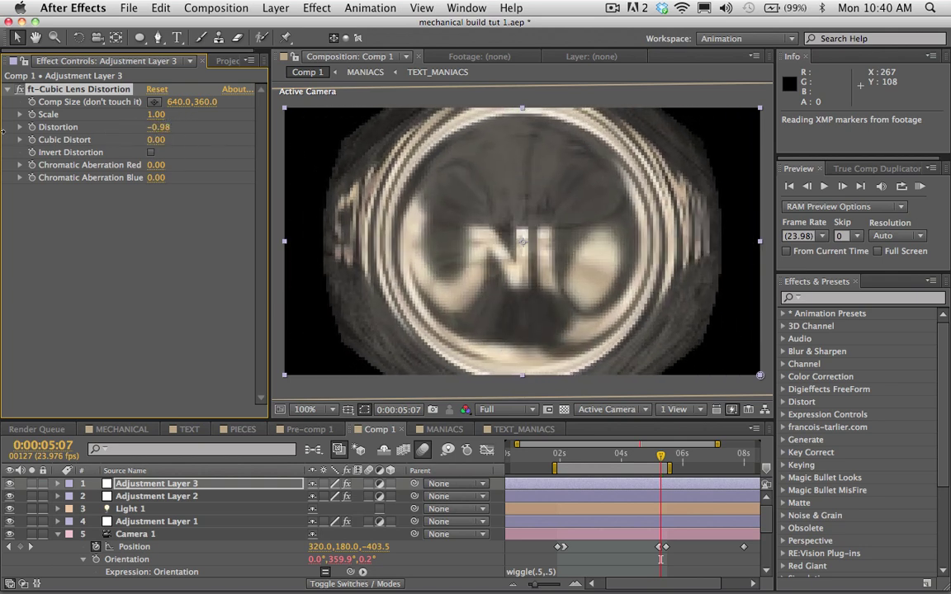
pyautogui.press('super+z')
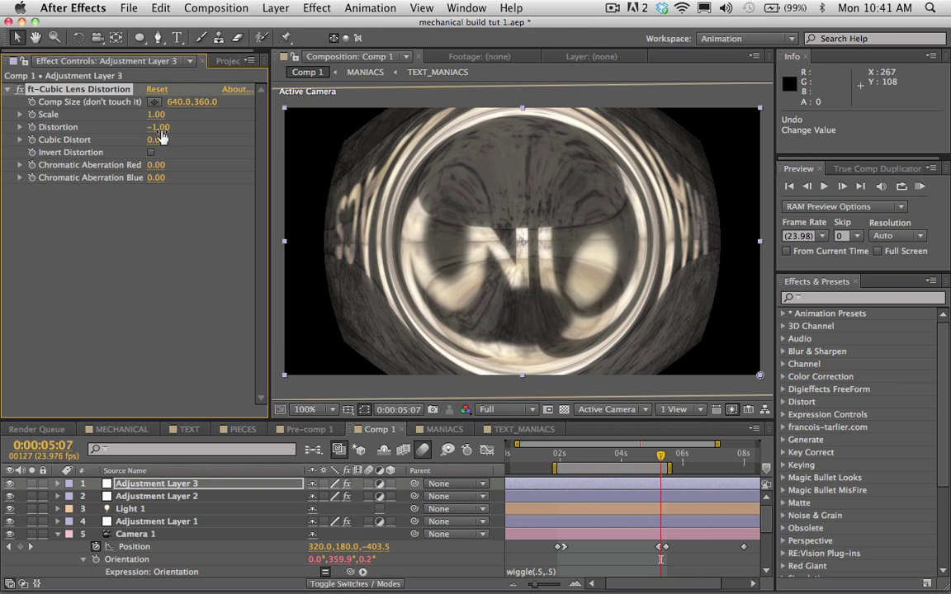
pyautogui.moveTo(159, 132); pyautogui.dragTo(136, 134)
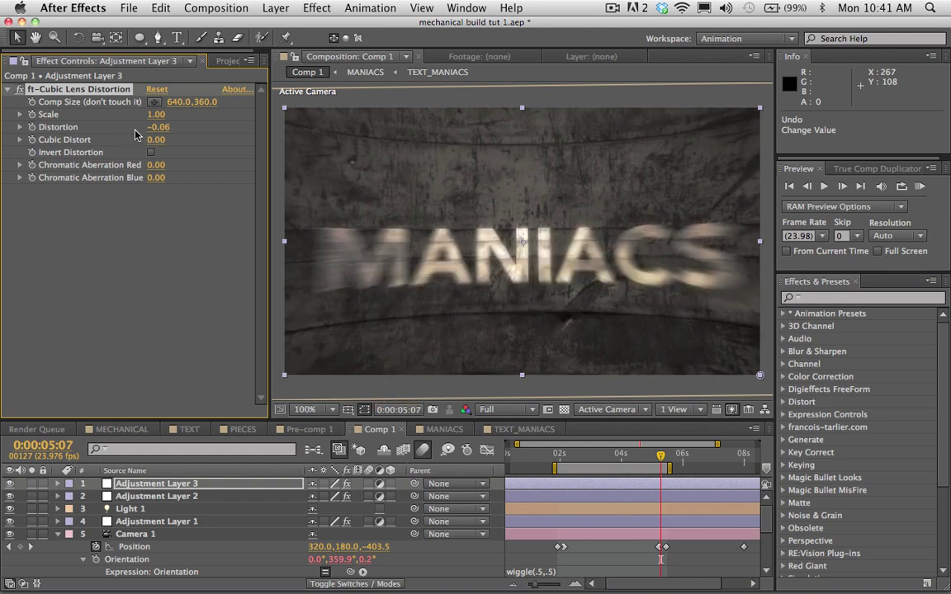
# - Set ft-Cubic Lens Distortion's Distortion to 0.05 and Scale to 1.21 on Adjustment Layer 3
pyautogui.moveTo(162, 135); pyautogui.dragTo(171, 127)
pyautogui.click(162, 129)
pyautogui.write('-4')
pyautogui.write('0')
pyautogui.press('Return')
pyautogui.moveTo(163, 128); pyautogui.dragTo(130, 129)
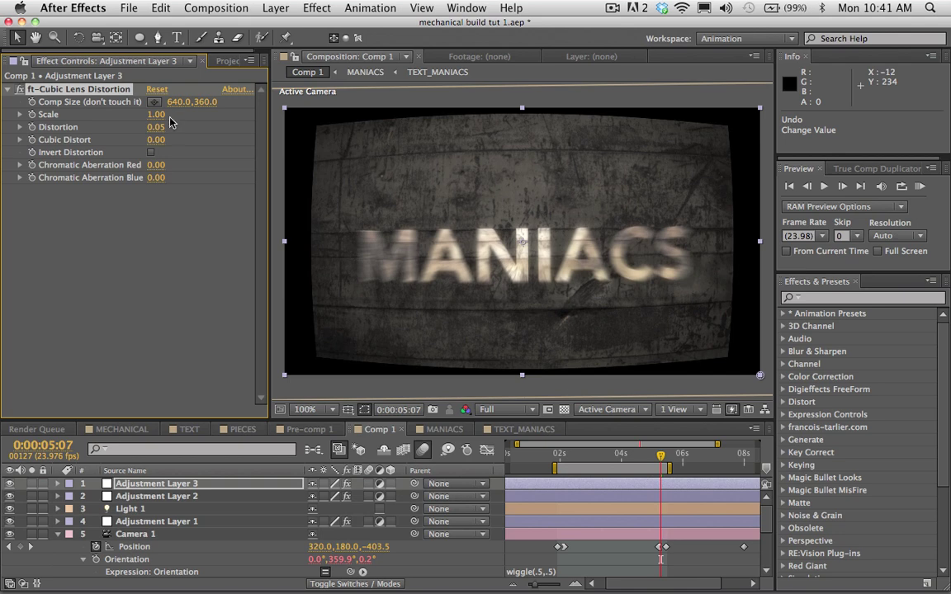
pyautogui.moveTo(156, 114); pyautogui.dragTo(165, 114)
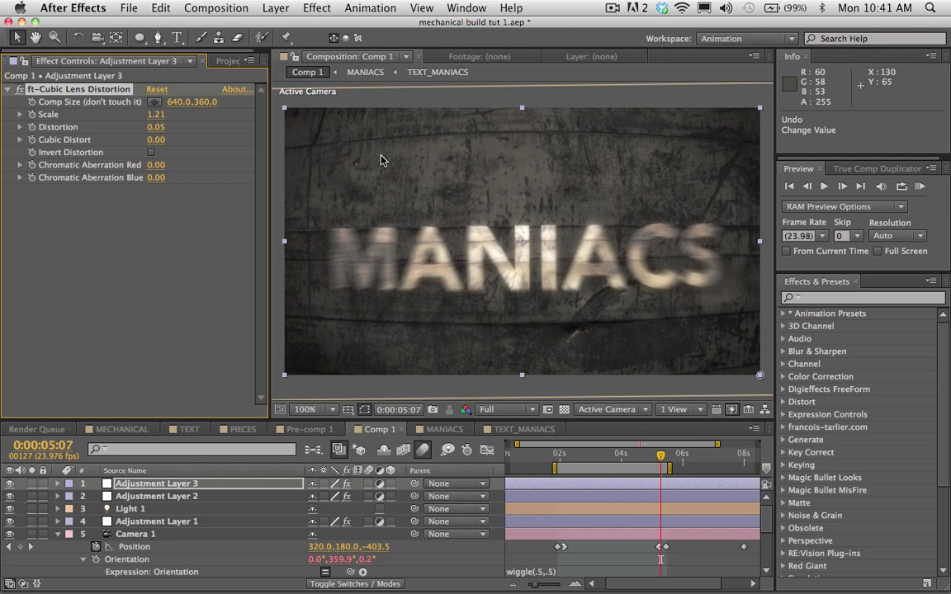
# - Disable ft-Cubic Lens Distortion and try CC Lens on Adjustment Layer 3 with Size 199 and Convergence -65
pyautogui.click(314, 7)
pyautogui.click(313, 7)
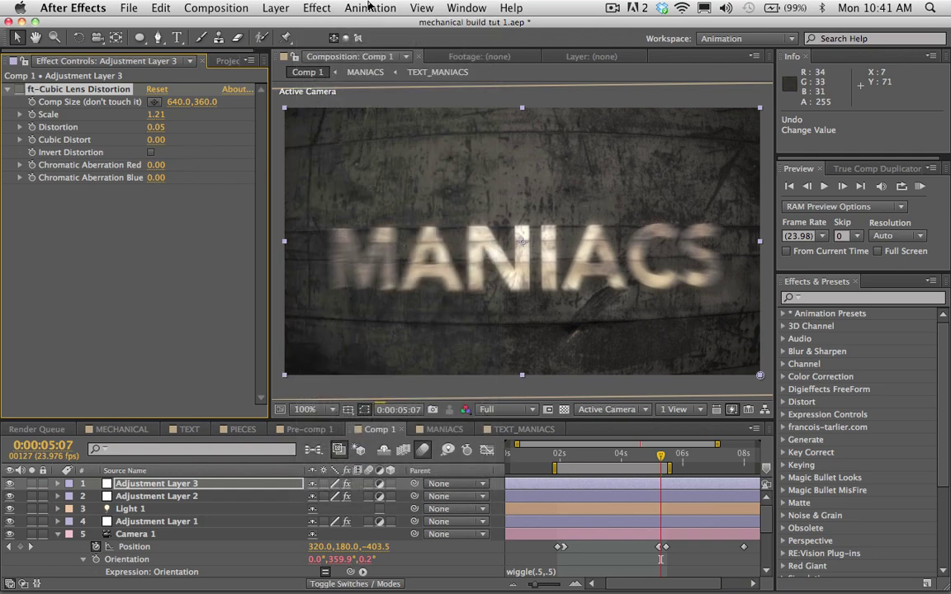
pyautogui.click(314, 7)
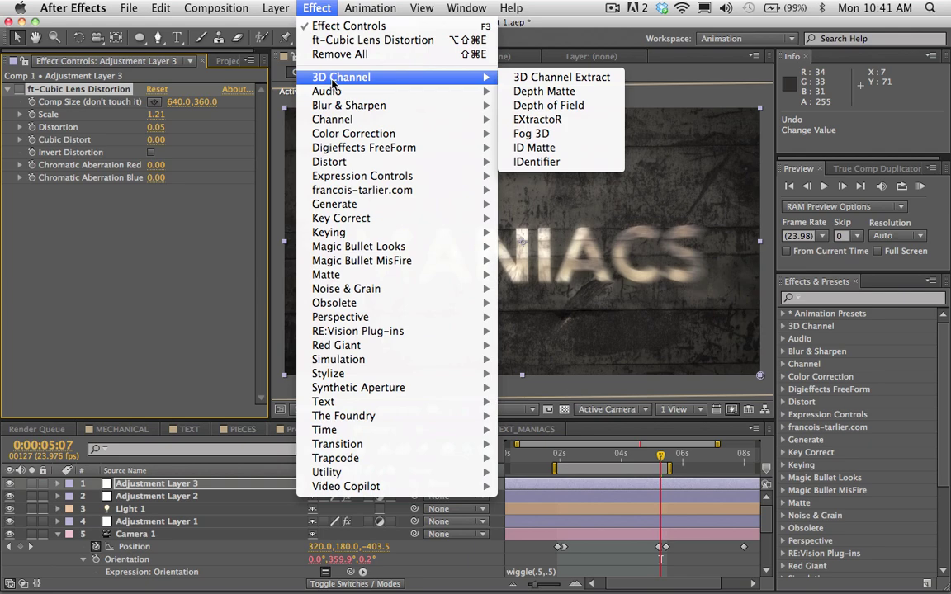
pyautogui.moveTo(352, 163)
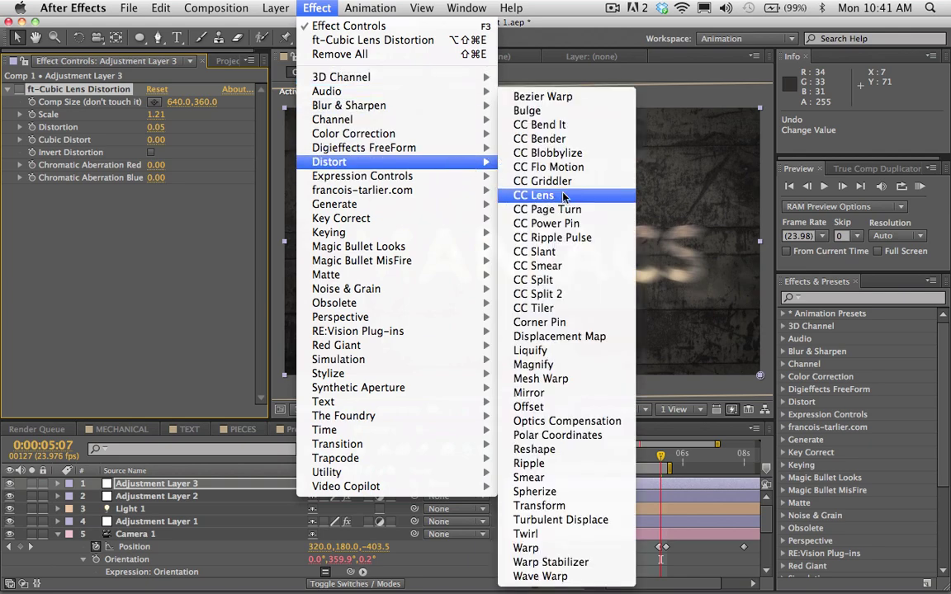
pyautogui.click(532, 195)
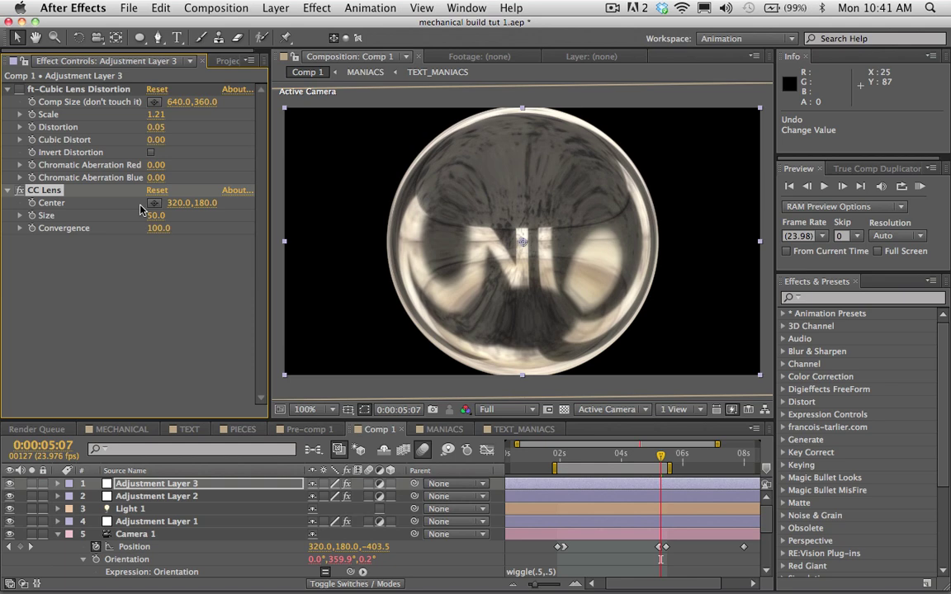
pyautogui.moveTo(146, 213); pyautogui.dragTo(44, 237)
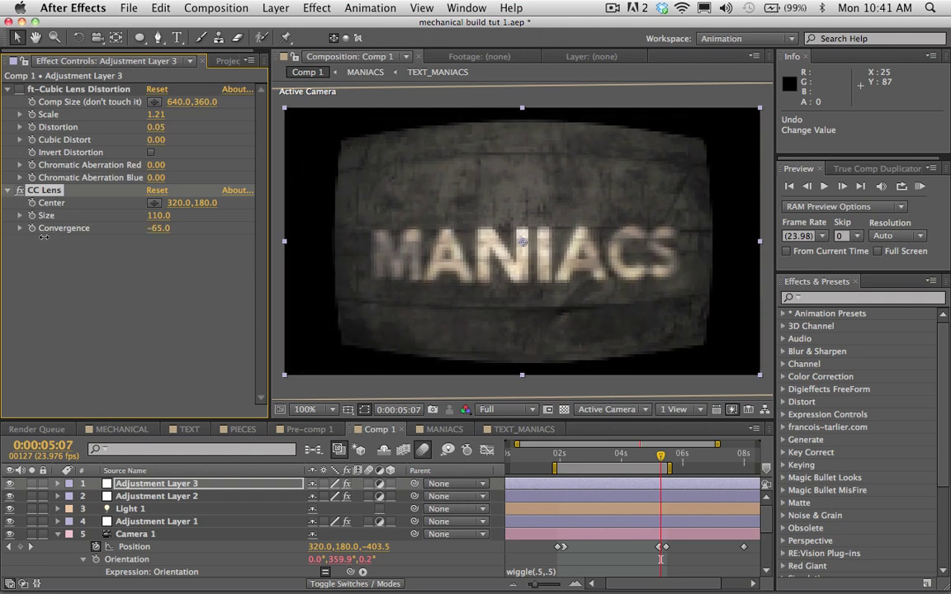
pyautogui.moveTo(156, 216); pyautogui.dragTo(206, 202)
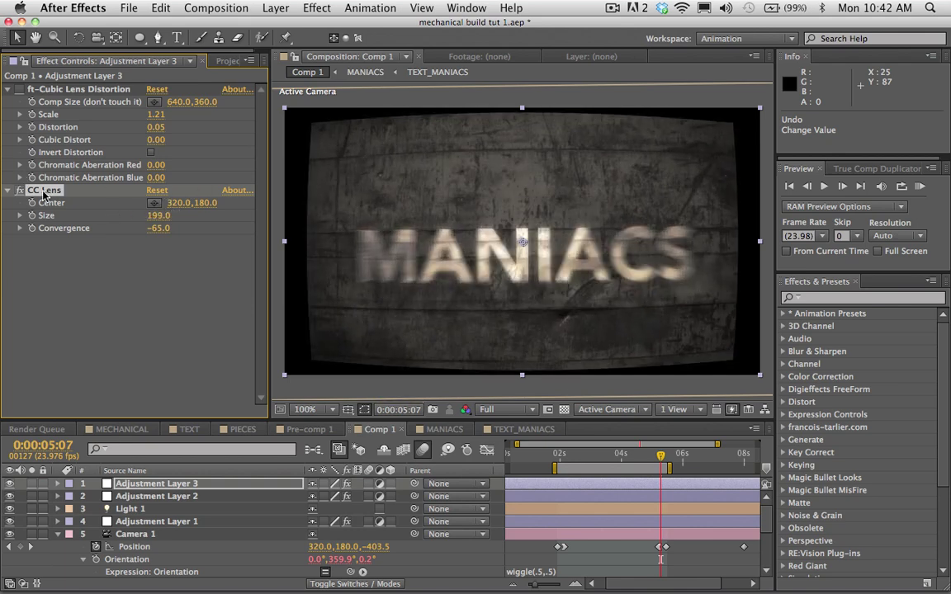
# - Delete CC Lens from Adjustment Layer 3 and re-enable ft-Cubic Lens Distortion
pyautogui.press('Delete')
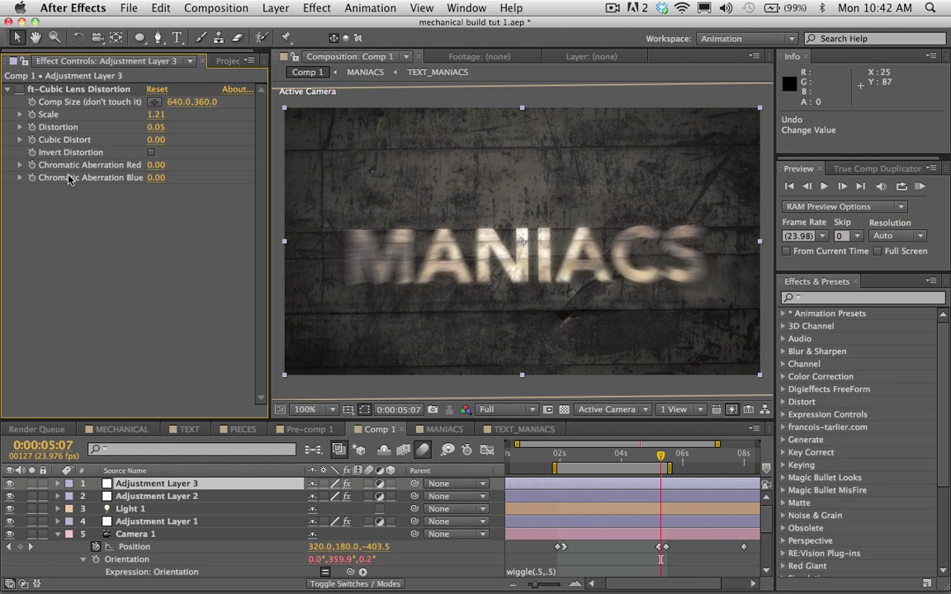
pyautogui.click(19, 89)
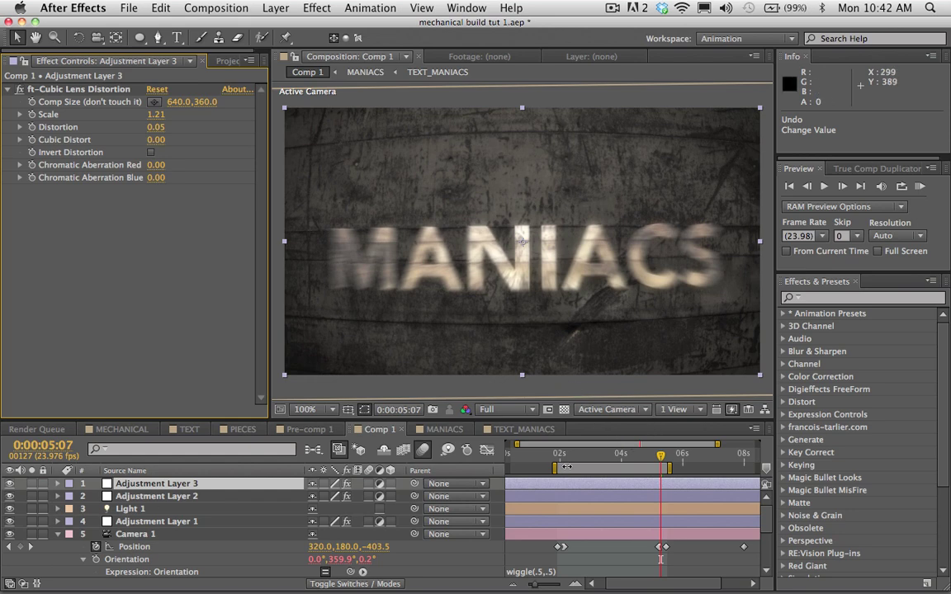
# - Add a new adjustment layer at the top of Comp 1 and apply the Curves effect to it
pyautogui.click(621, 457)
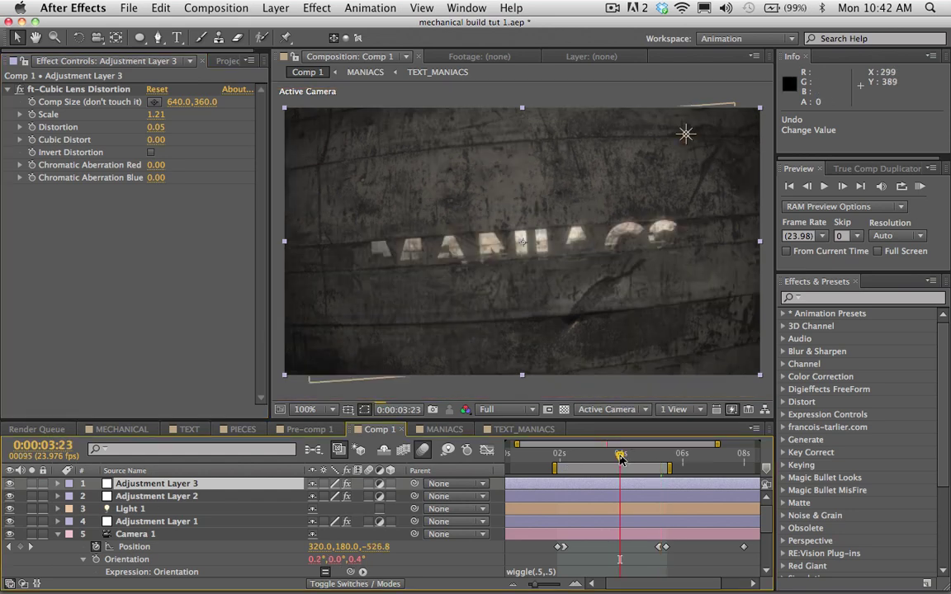
pyautogui.click(272, 7)
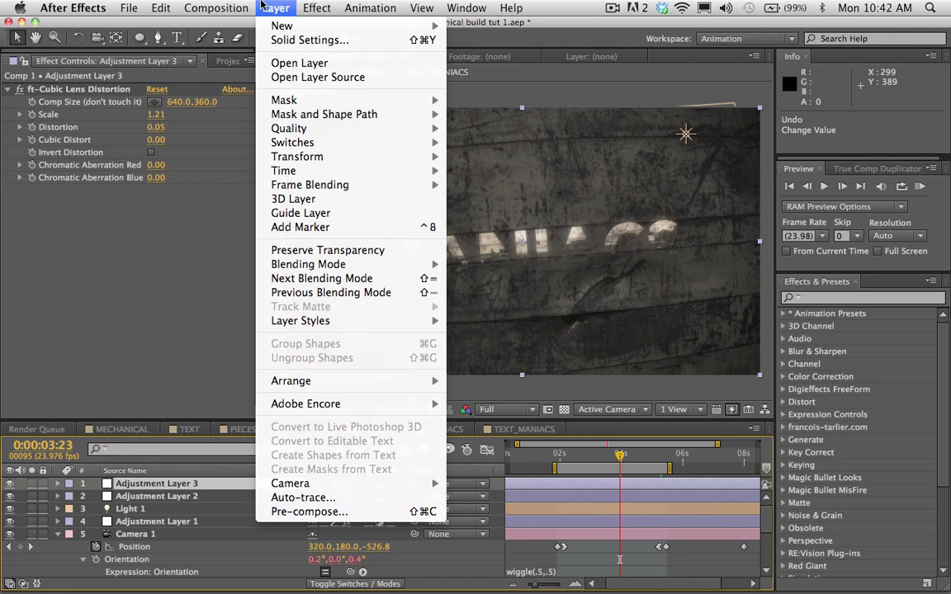
pyautogui.moveTo(280, 26)
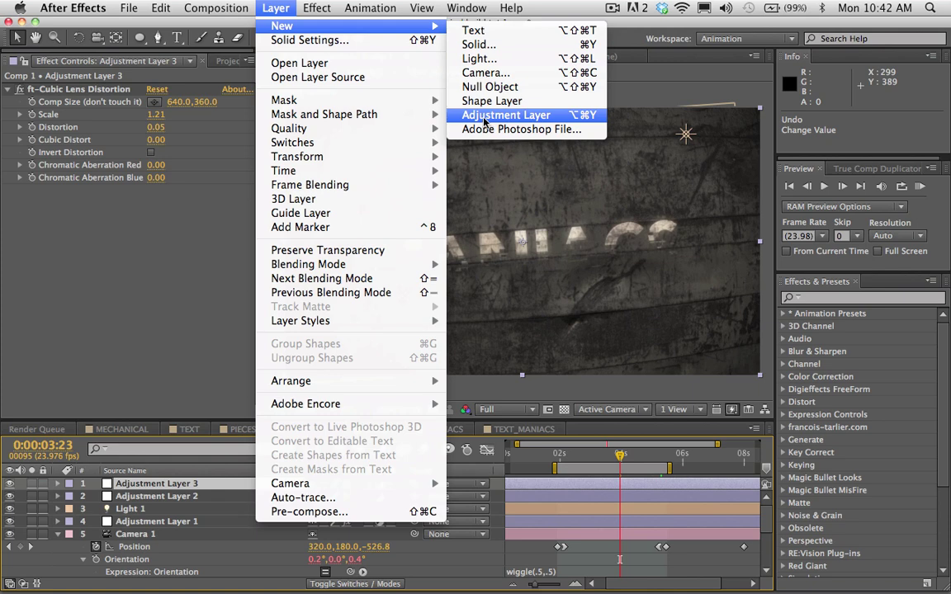
pyautogui.click(495, 115)
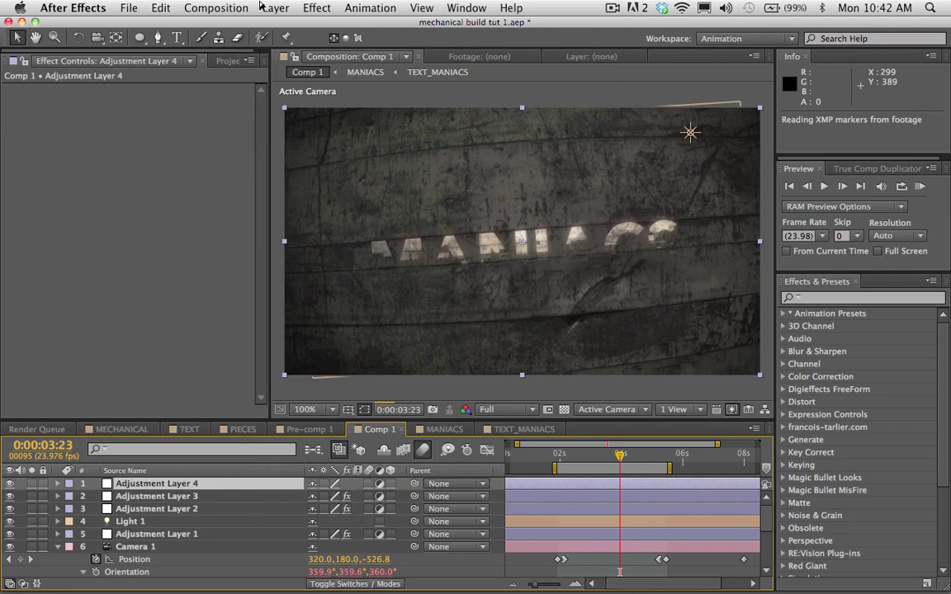
pyautogui.click(316, 7)
pyautogui.moveTo(413, 132)
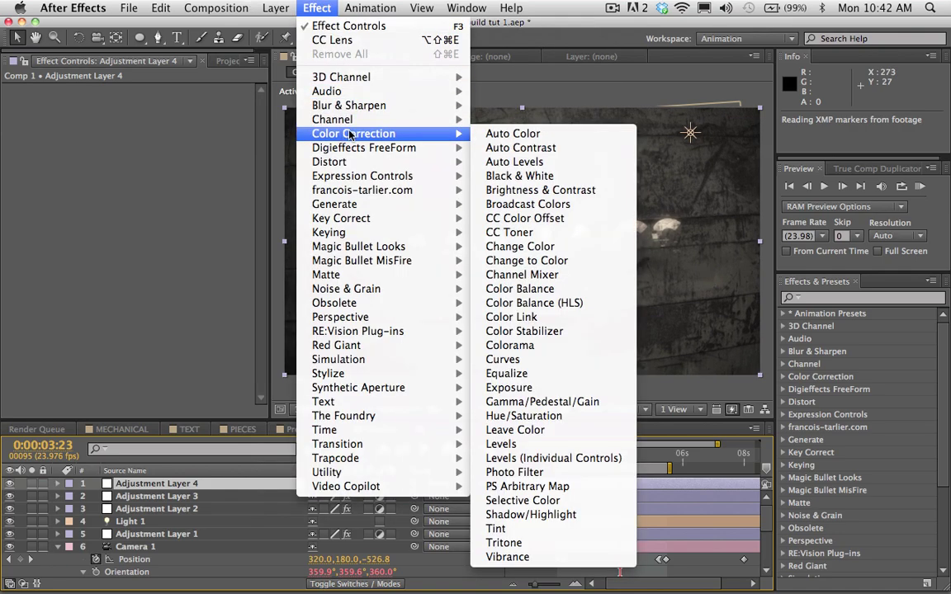
pyautogui.click(543, 360)
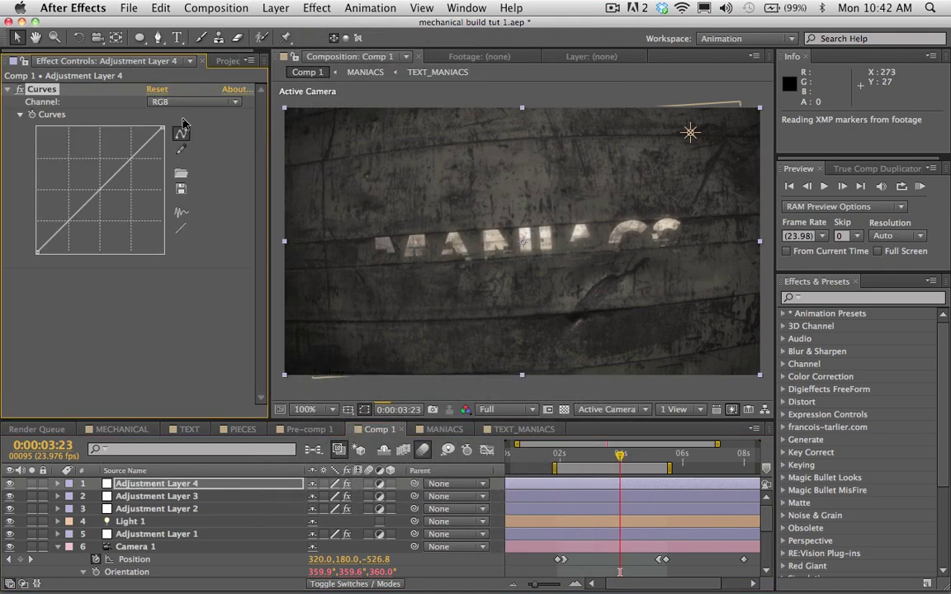
# - Raise the midtones of the Red channel slightly in Adjustment Layer 4's Curves effect
pyautogui.click(166, 103)
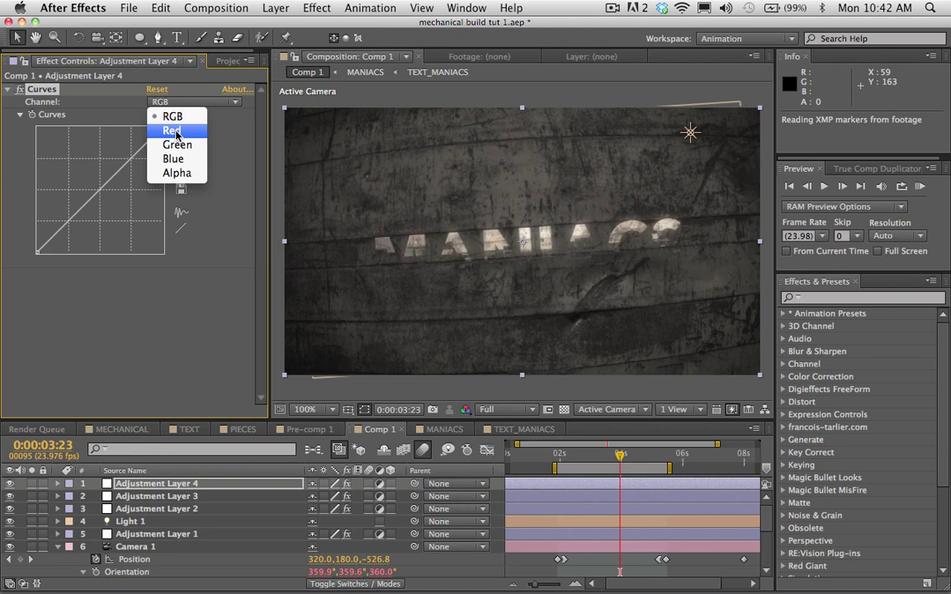
pyautogui.click(174, 131)
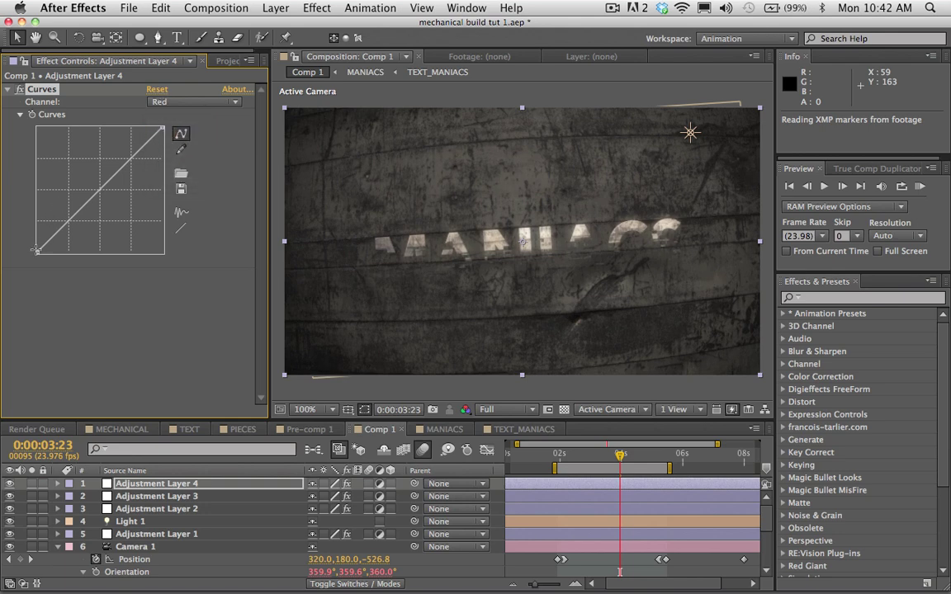
pyautogui.moveTo(37, 252); pyautogui.dragTo(36, 253)
pyautogui.moveTo(100, 178)
pyautogui.mouseDown()
pyautogui.moveTo(102, 170)
pyautogui.moveTo(101, 180)
pyautogui.mouseUp()
# - Lower the midtones of the Blue channel slightly in Adjustment Layer 4's Curves effect
pyautogui.click(187, 101)
pyautogui.click(173, 158)
pyautogui.moveTo(104, 186); pyautogui.dragTo(105, 191)
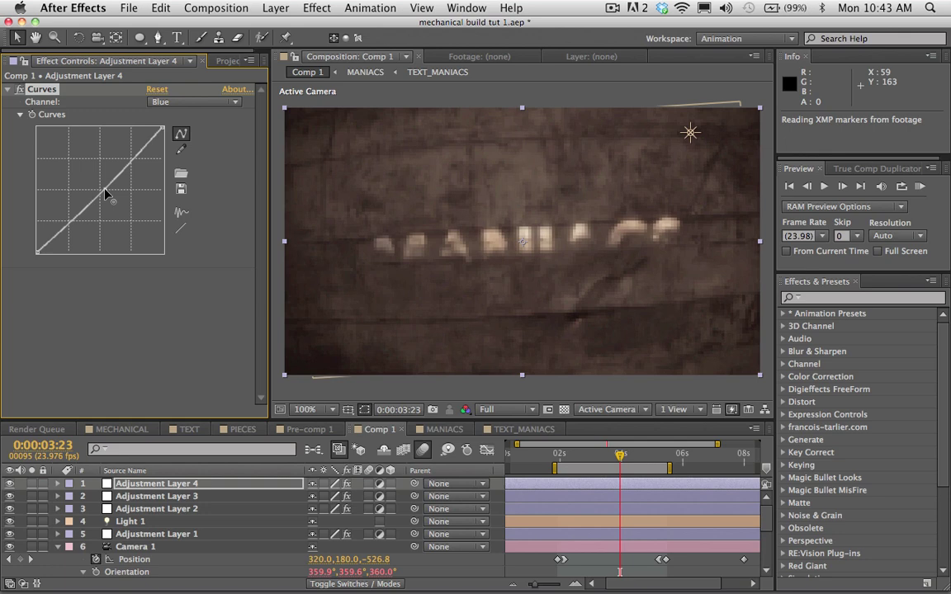
pyautogui.moveTo(105, 195); pyautogui.dragTo(102, 193)
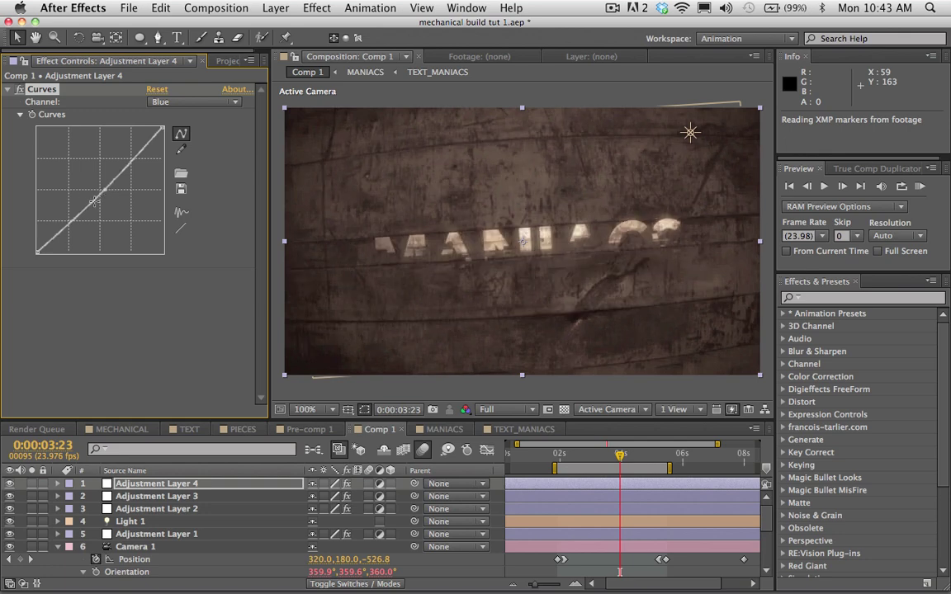
# - Shape the RGB curve into a mild S with raised highlights and lowered shadows, comparing the image with Curves off and on
pyautogui.click(174, 101)
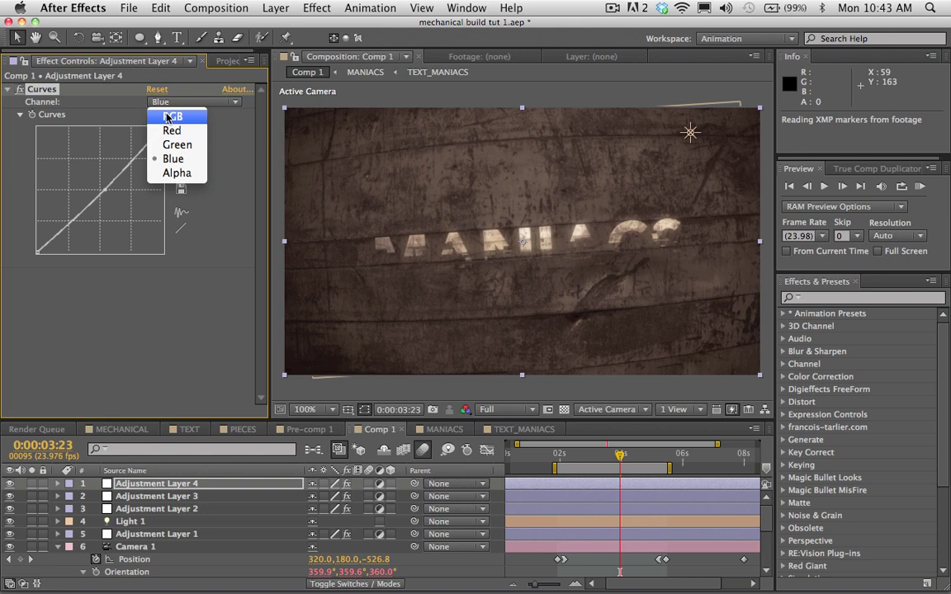
pyautogui.click(169, 118)
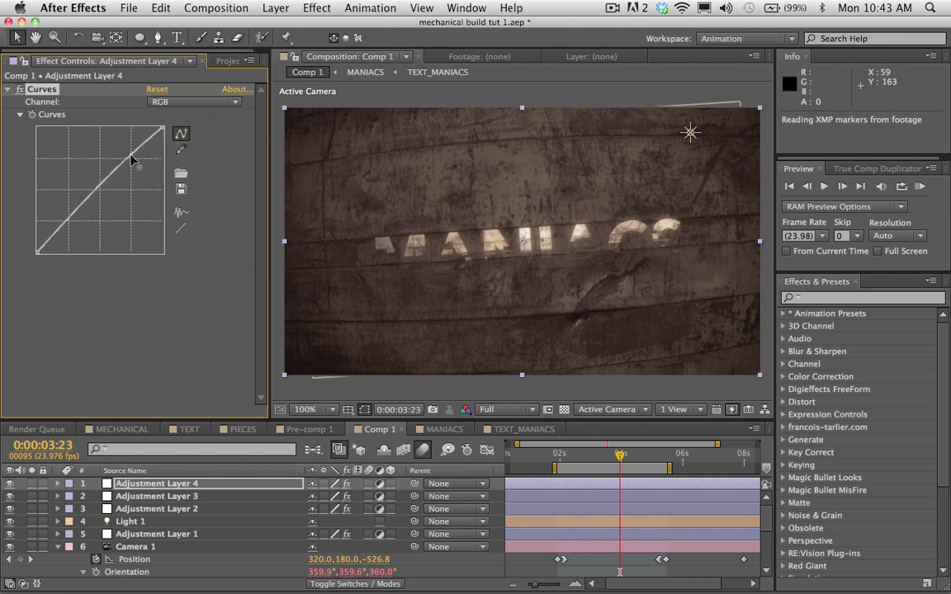
pyautogui.click(129, 155)
pyautogui.click(67, 221)
pyautogui.moveTo(68, 222); pyautogui.dragTo(70, 225)
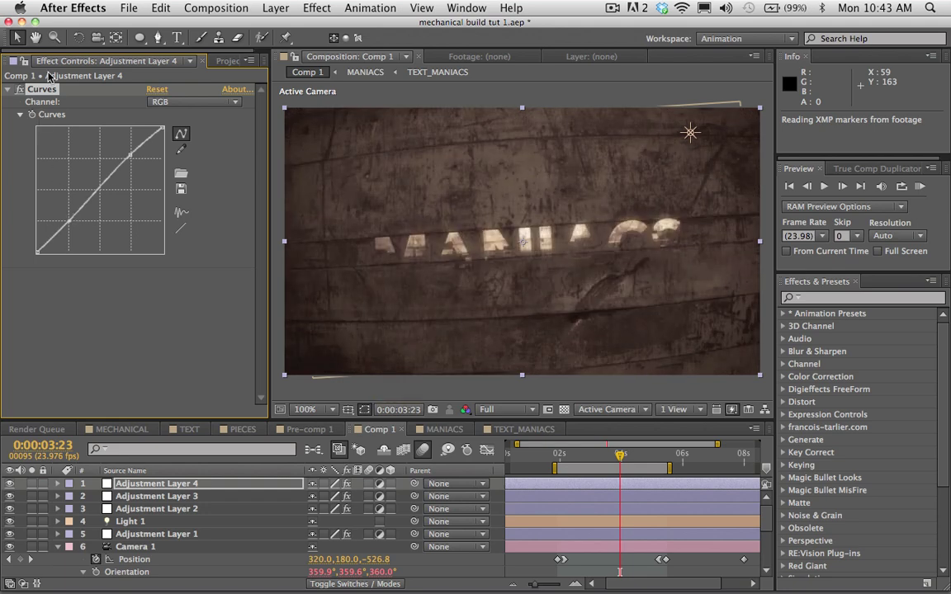
pyautogui.click(19, 91)
pyautogui.click(18, 90)
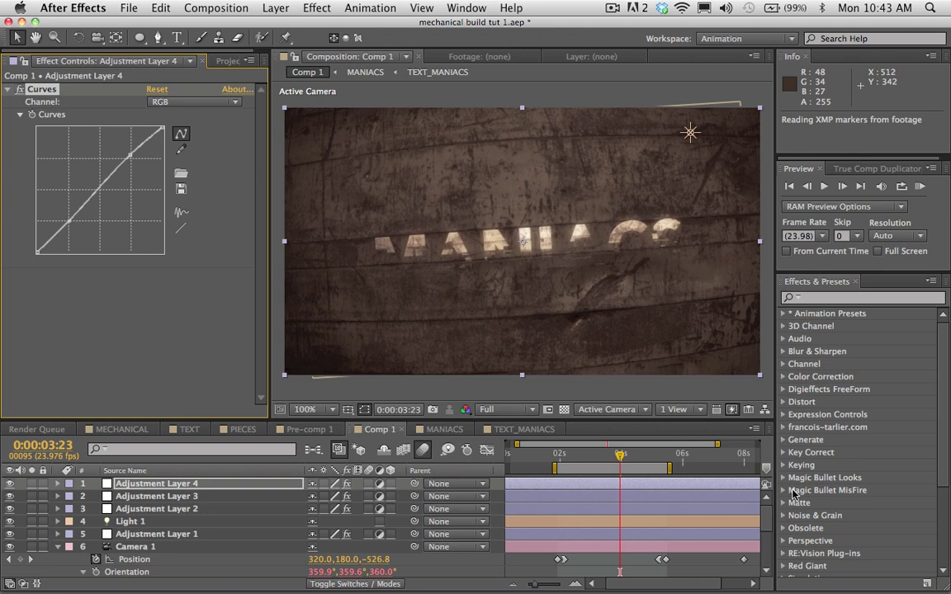
pyautogui.click(586, 454)
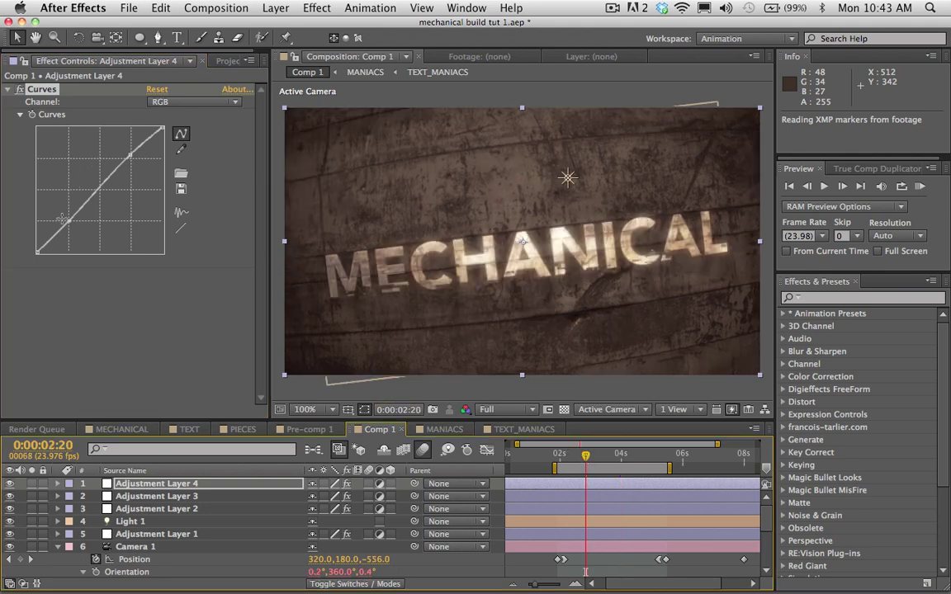
pyautogui.moveTo(70, 221); pyautogui.dragTo(69, 223)
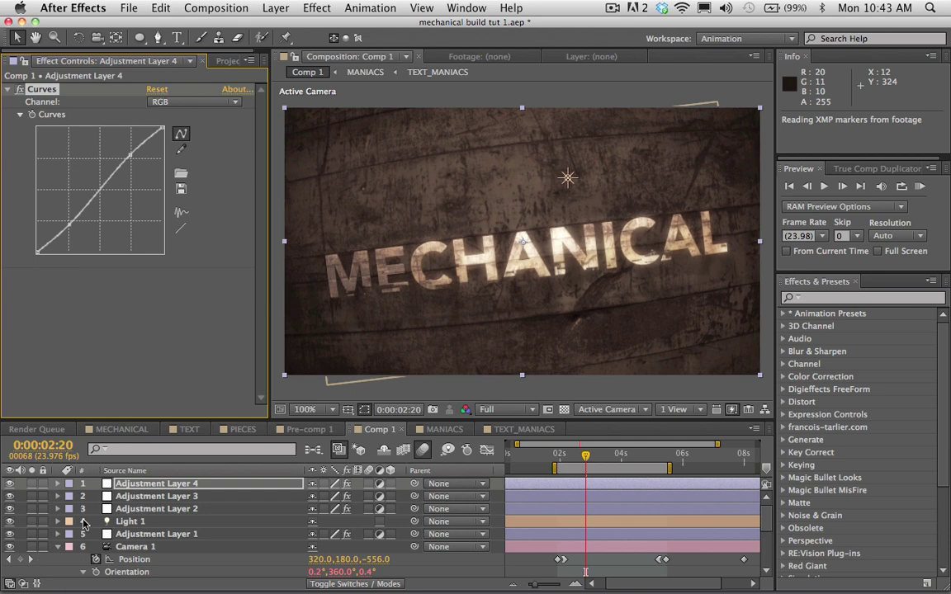
# - Set Camera 1's Zoom to 576.2 pixels in its Camera Options
pyautogui.click(119, 546)
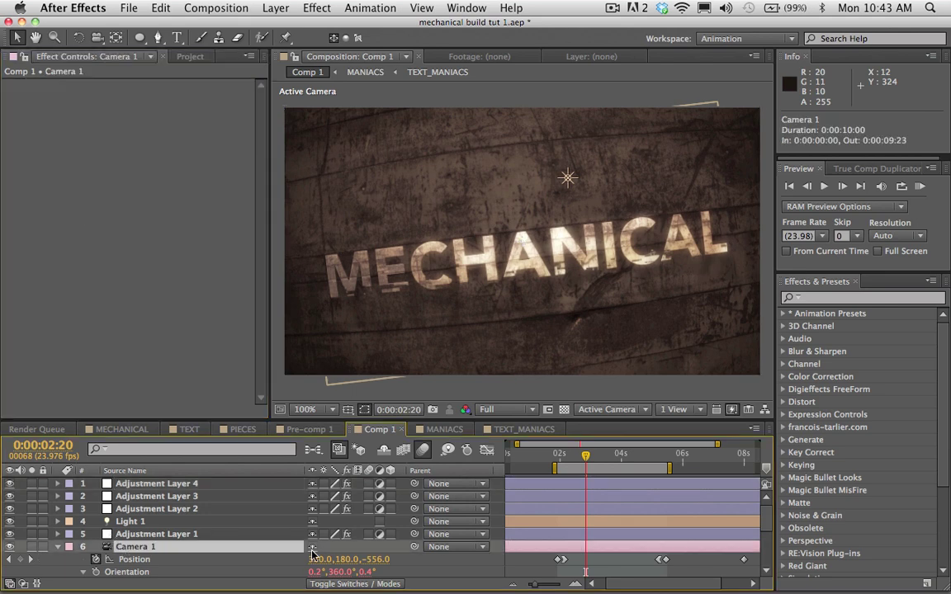
pyautogui.scroll(-2, 49, 520)
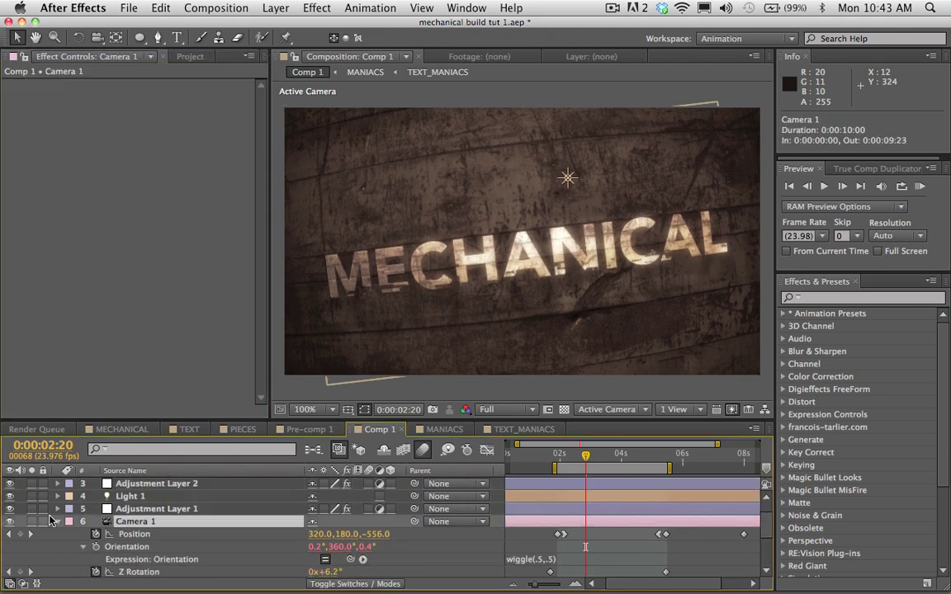
pyautogui.scroll(-1, 49, 520)
pyautogui.click(57, 508)
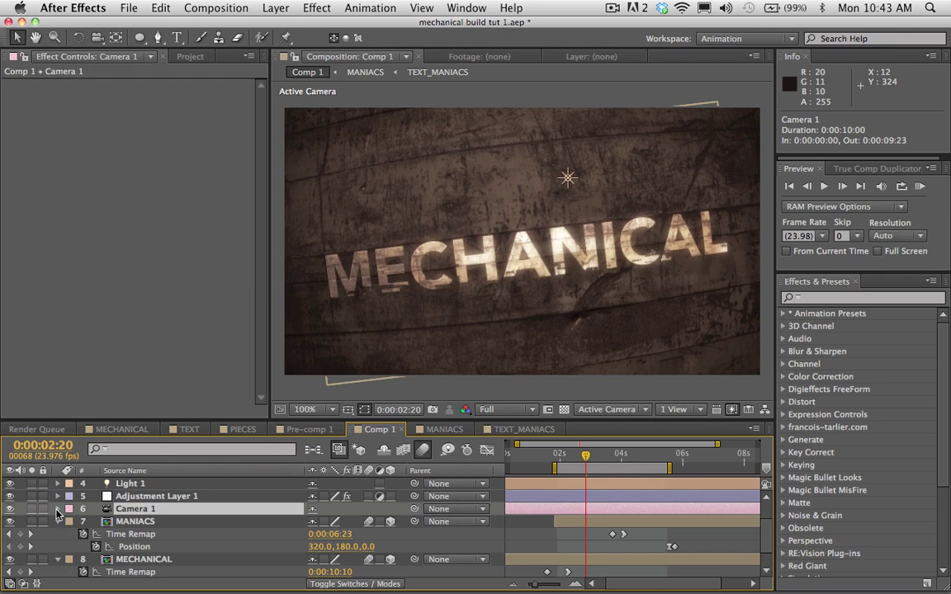
pyautogui.click(57, 508)
pyautogui.scroll(-3, 66, 520)
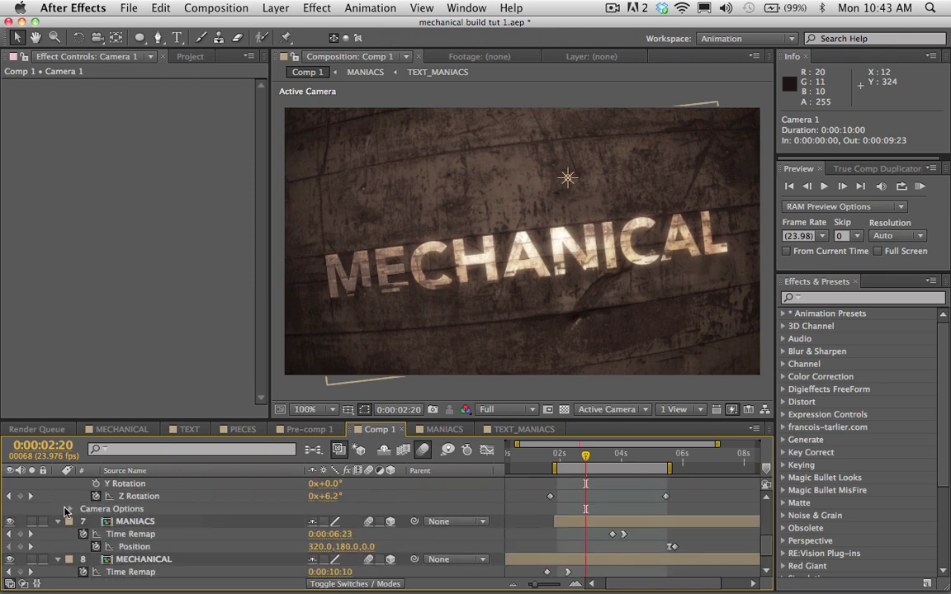
pyautogui.click(70, 509)
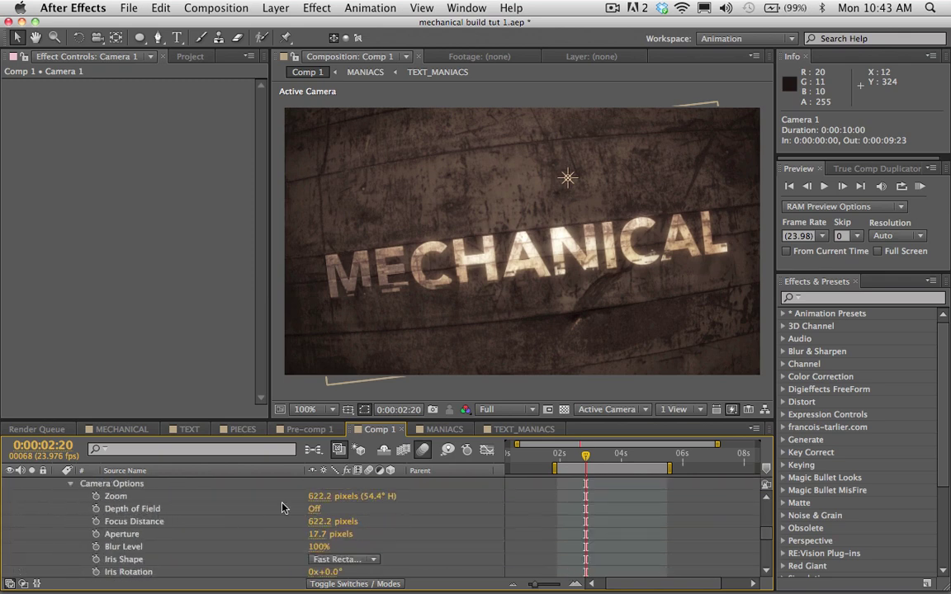
pyautogui.moveTo(319, 496); pyautogui.dragTo(286, 499)
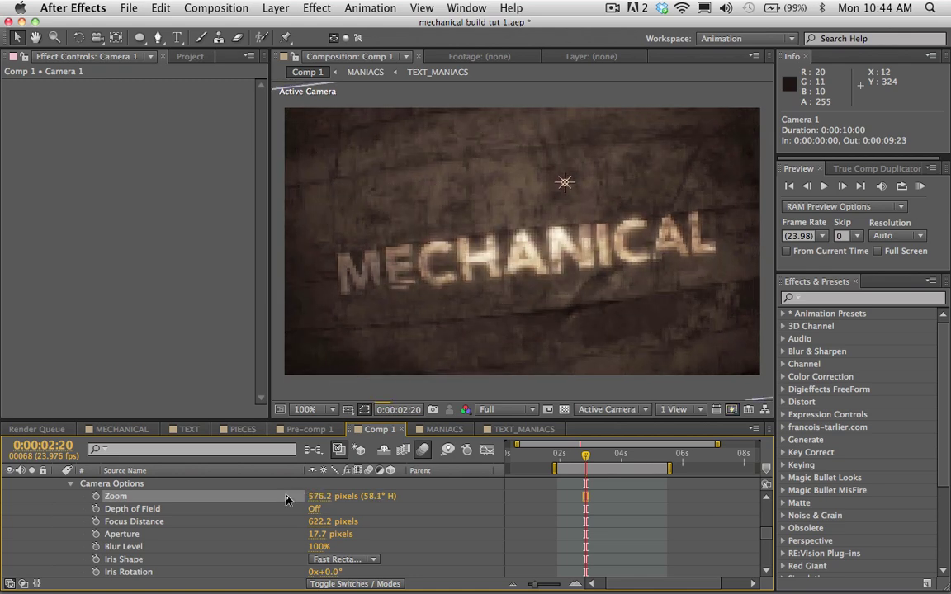
pyautogui.click(691, 507)
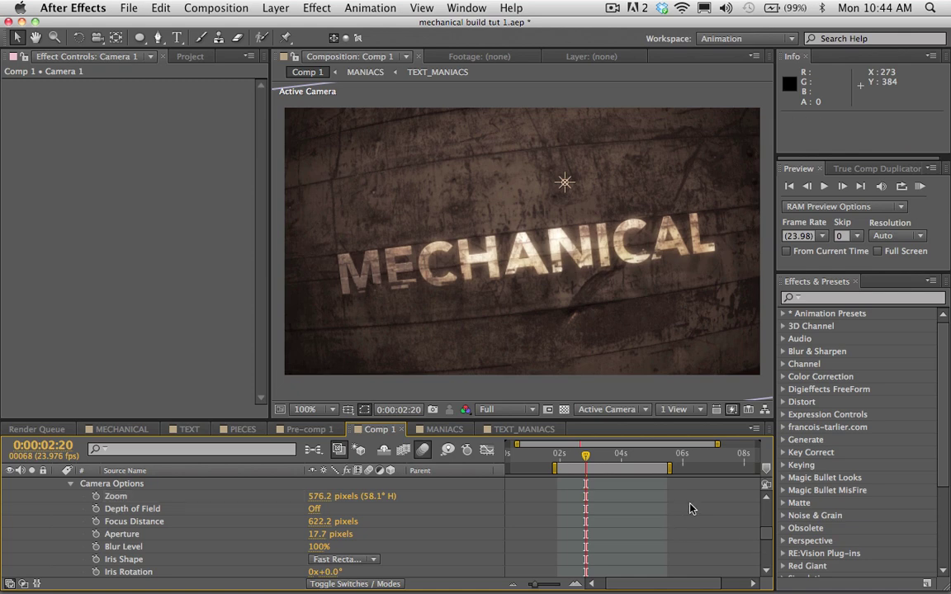
# - Play a RAM preview of Comp 1 and inspect the frames from 0:00:02:06 to 0:00:05:10
pyautogui.click(921, 188)
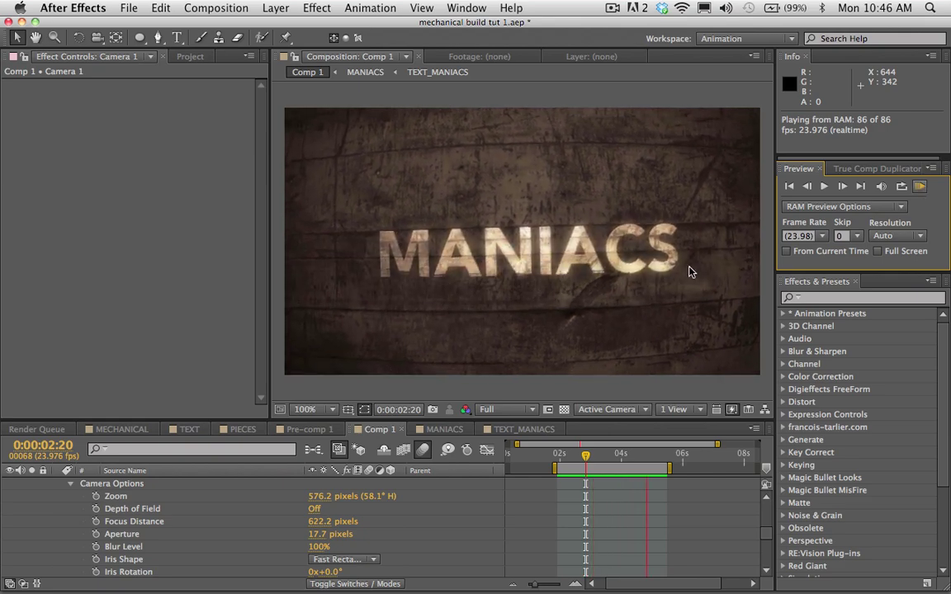
pyautogui.click(568, 453)
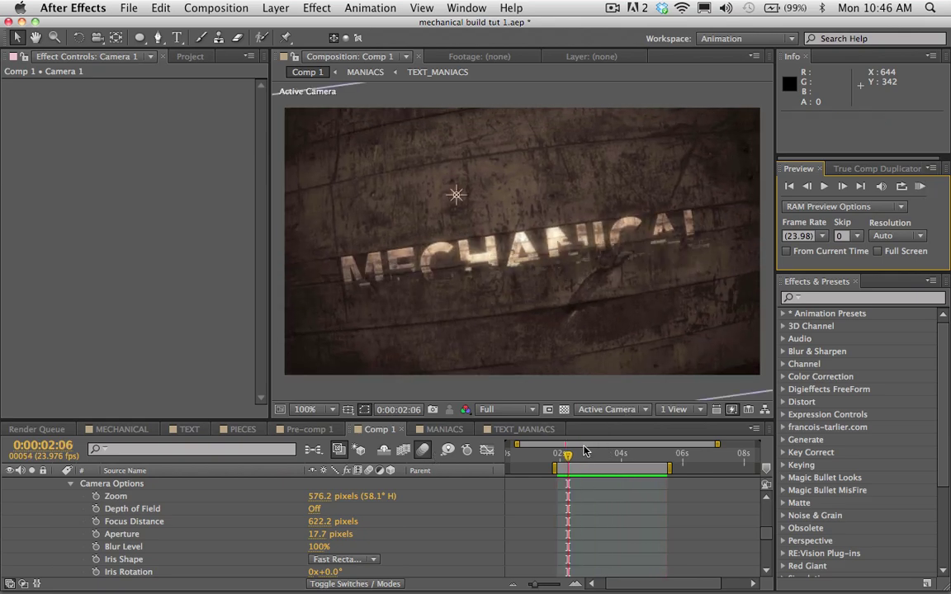
pyautogui.moveTo(598, 455); pyautogui.dragTo(665, 455)
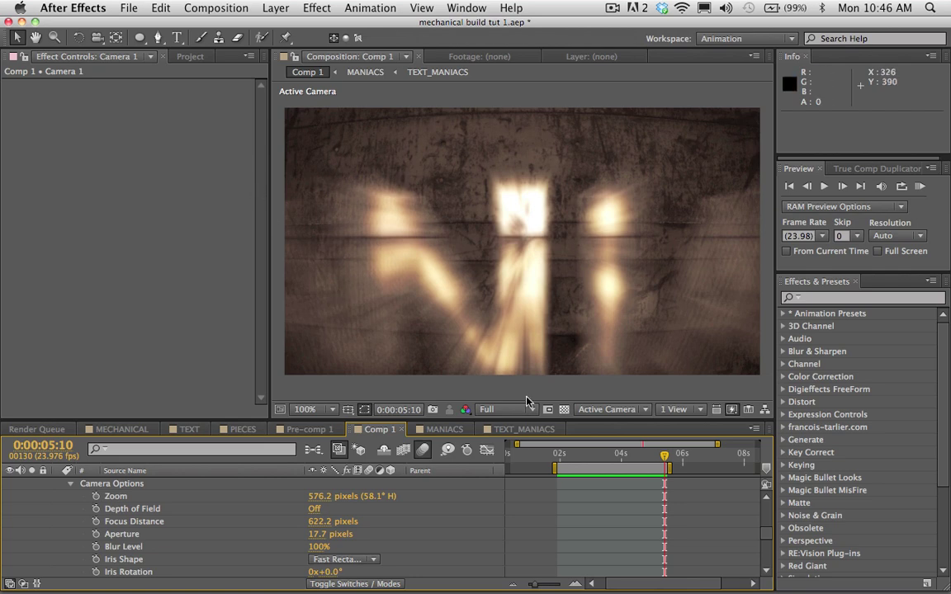
# - Set Comp 1's motion blur Samples Per Frame to 40 in the advanced composition settings
pyautogui.click(217, 7)
pyautogui.click(208, 47)
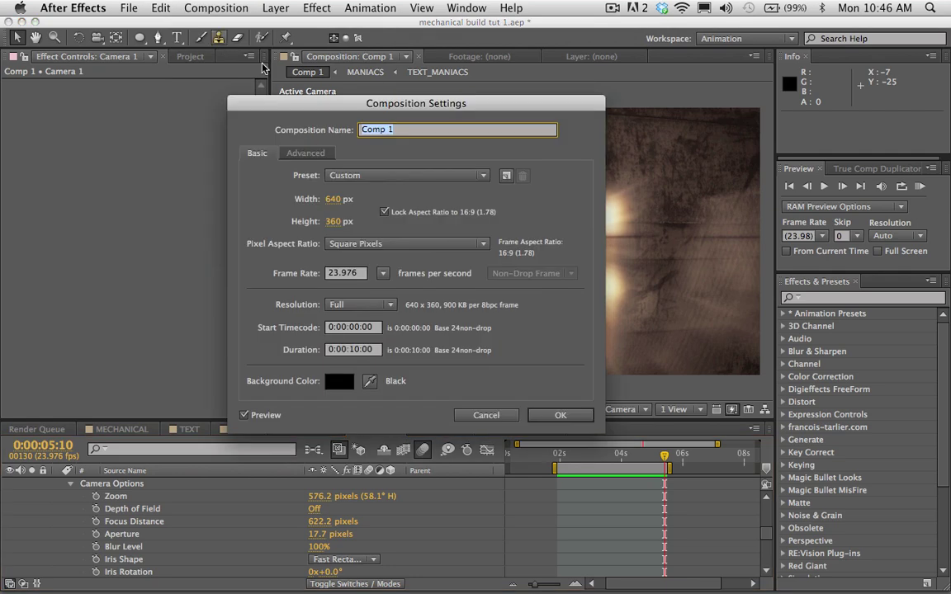
pyautogui.click(320, 153)
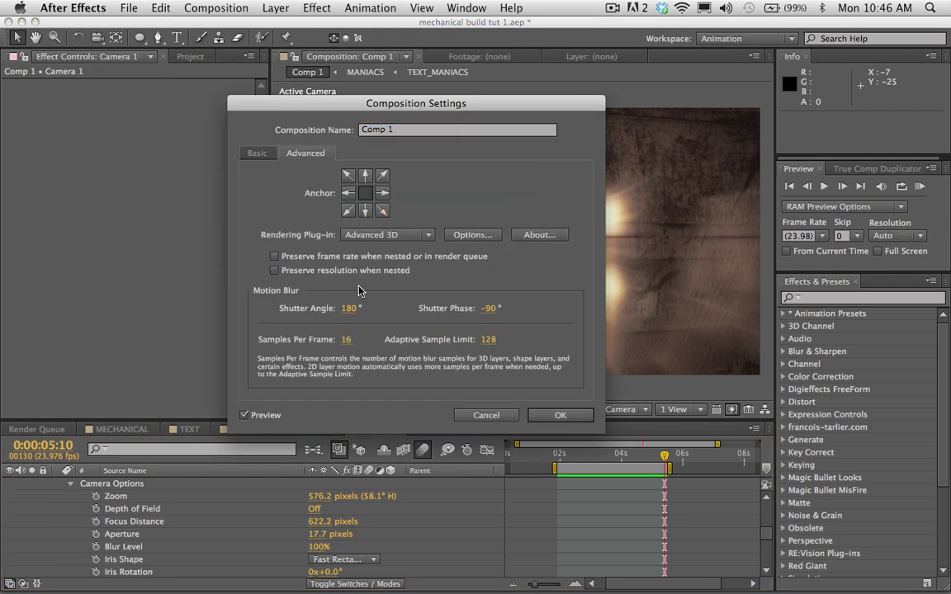
pyautogui.click(348, 341)
pyautogui.moveTo(413, 103); pyautogui.dragTo(186, 216)
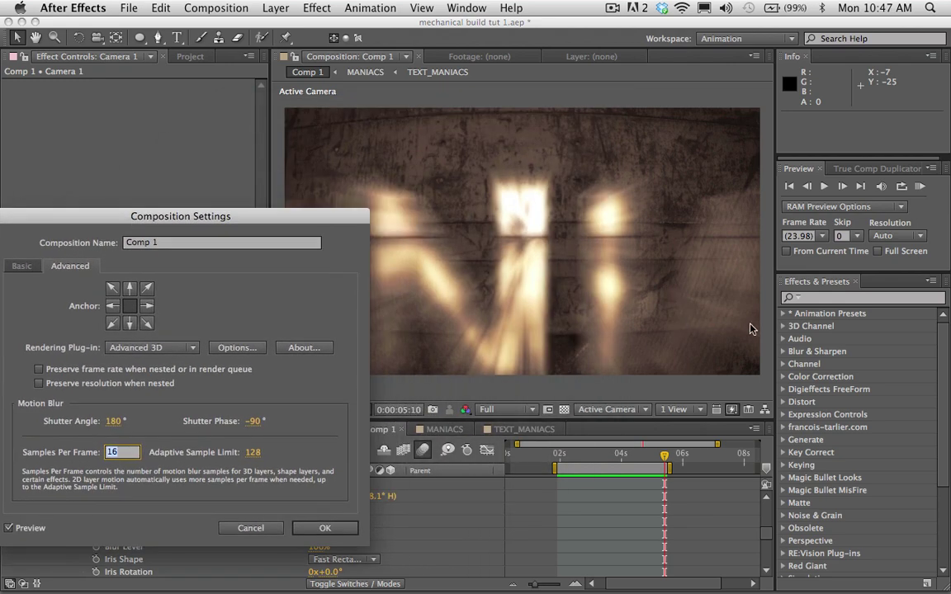
pyautogui.write('40')
pyautogui.click(196, 449)
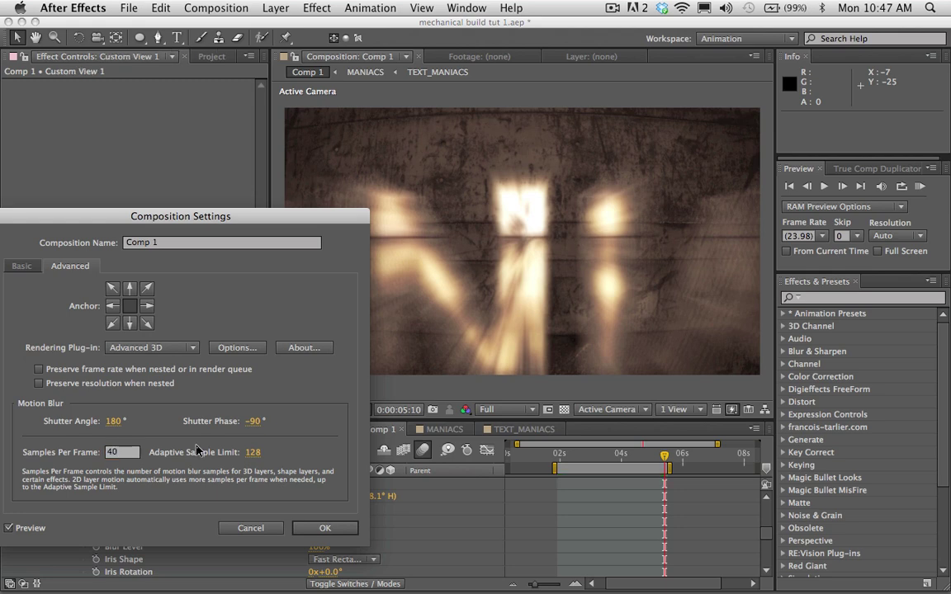
pyautogui.press('Return')
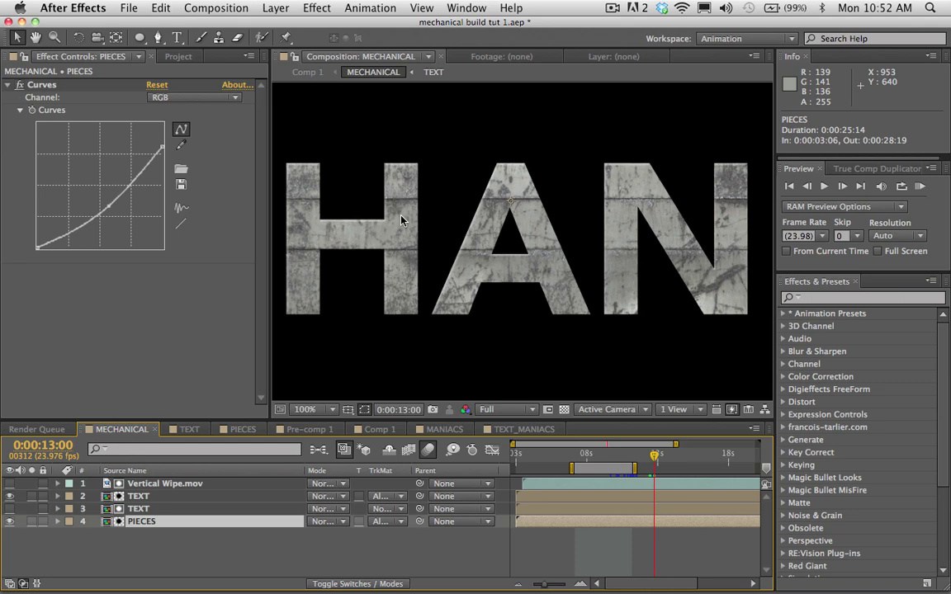
# - Apply the Fill effect in red to the PIECES layer of the MECHANICAL comp and inspect the letter edges at 400% magnification
pyautogui.click(314, 7)
pyautogui.moveTo(388, 204)
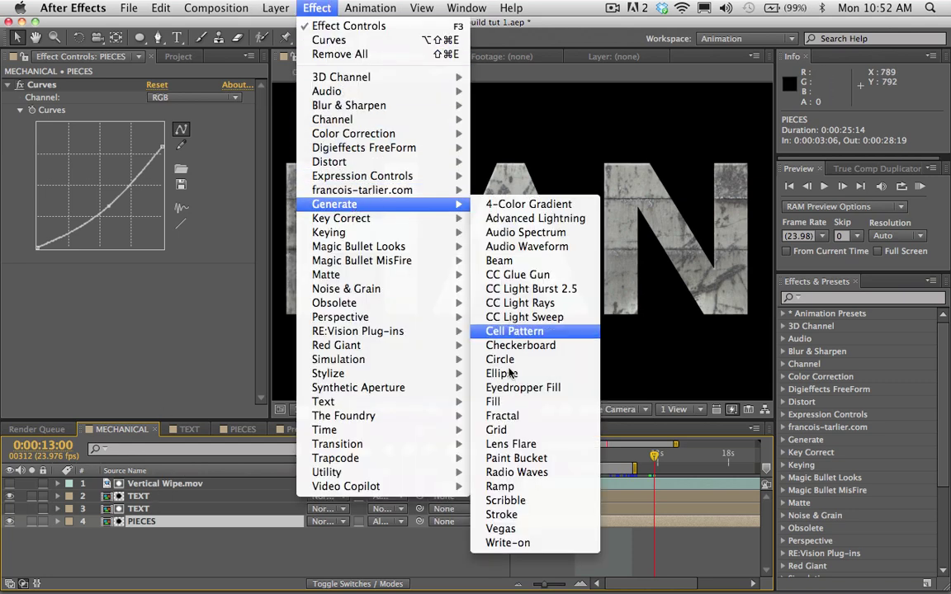
pyautogui.click(495, 401)
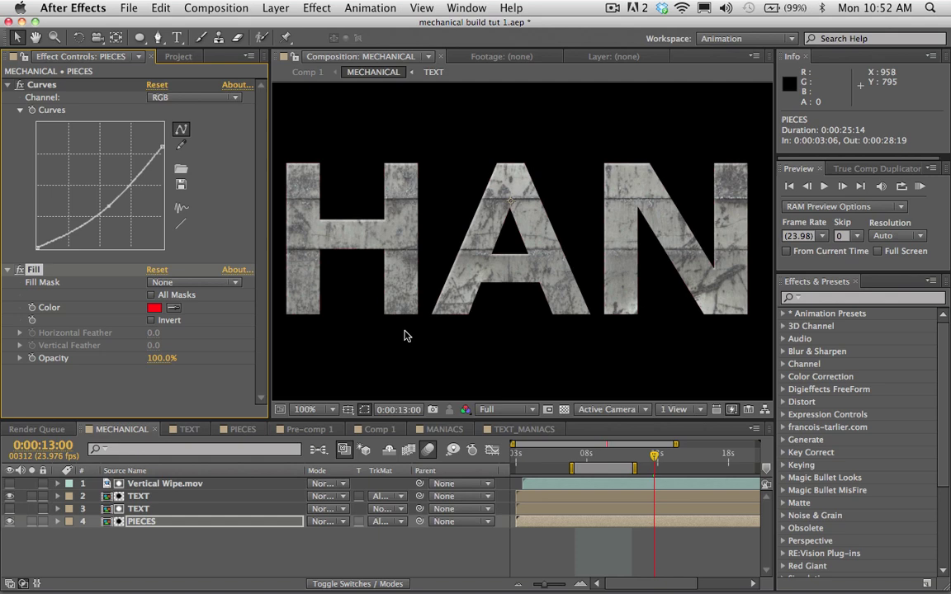
pyautogui.press('.')
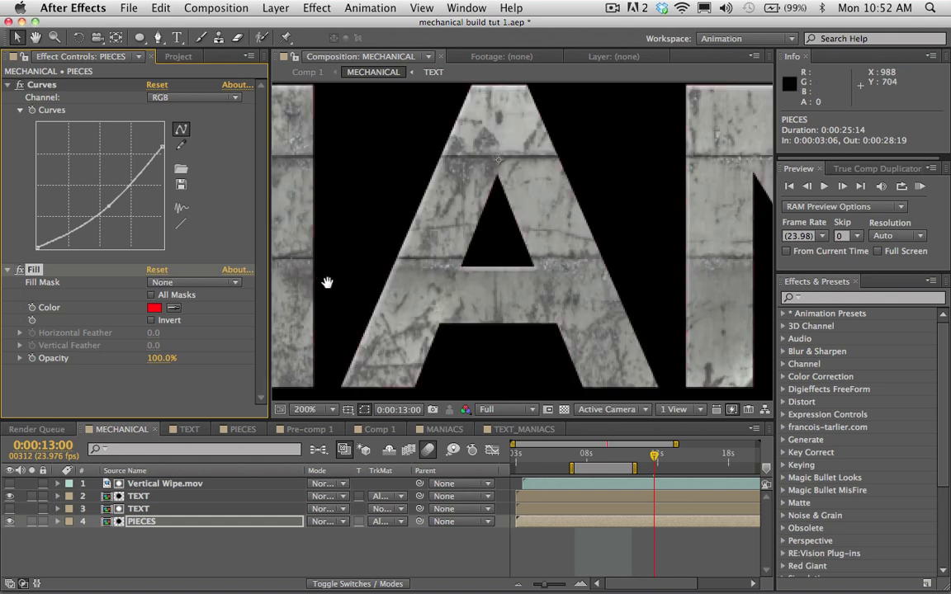
pyautogui.scroll(3, 331, 291)
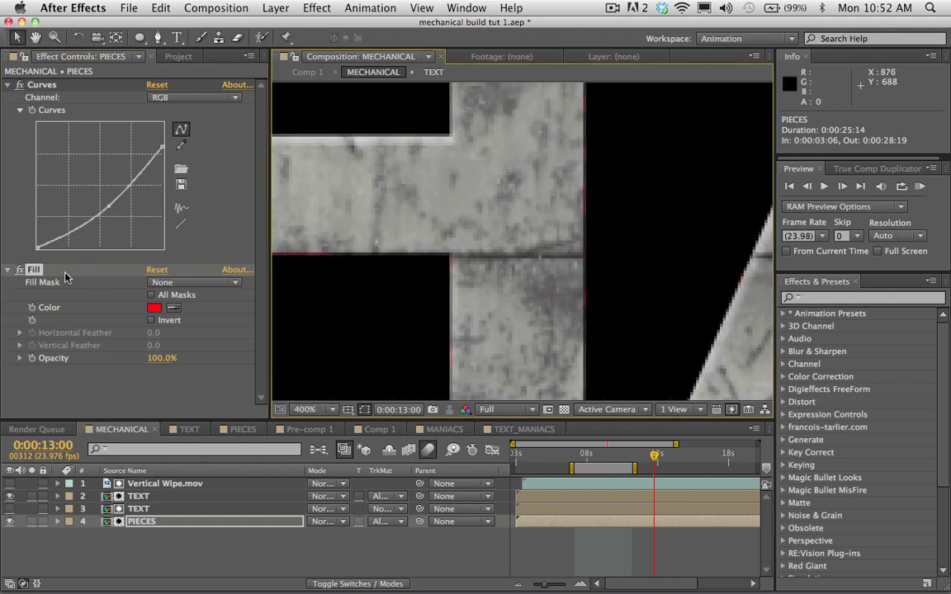
# - Apply the Simple Choker effect to the hidden TEXT matte layer directly above PIECES in the MECHANICAL comp
pyautogui.moveTo(436, 288); pyautogui.dragTo(522, 191)
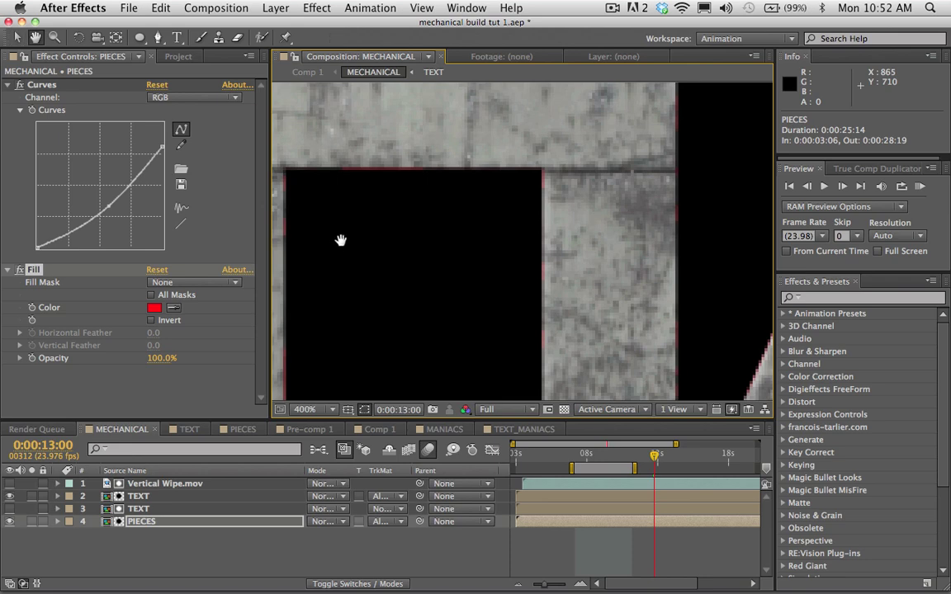
pyautogui.moveTo(346, 244); pyautogui.dragTo(498, 219)
pyautogui.moveTo(446, 256); pyautogui.dragTo(524, 260)
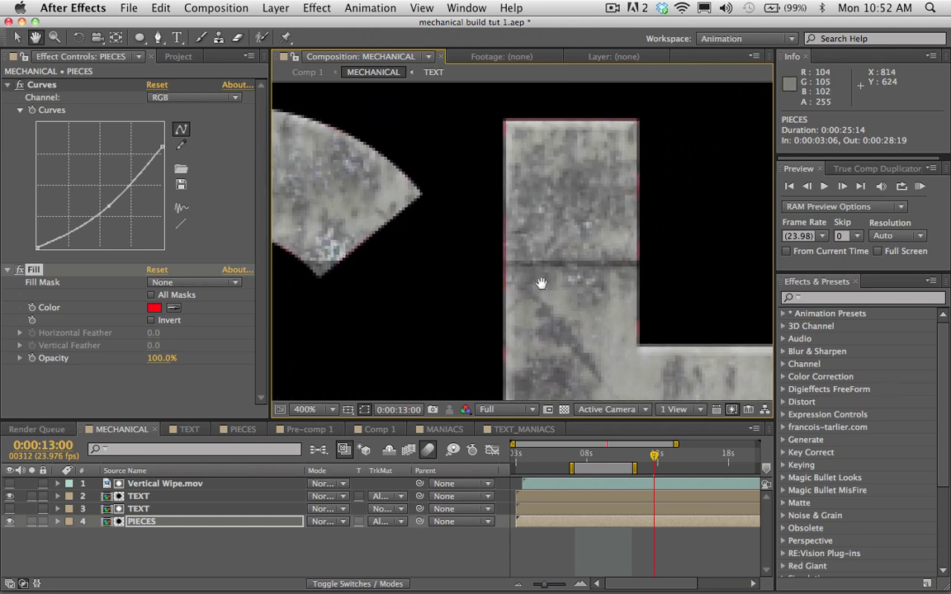
pyautogui.press('v')
pyautogui.click(146, 510)
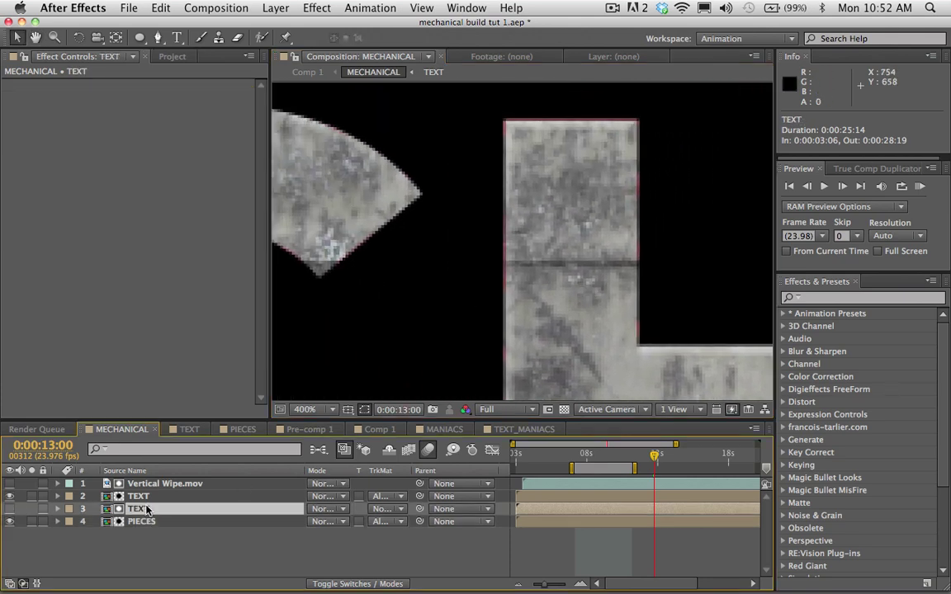
pyautogui.click(314, 8)
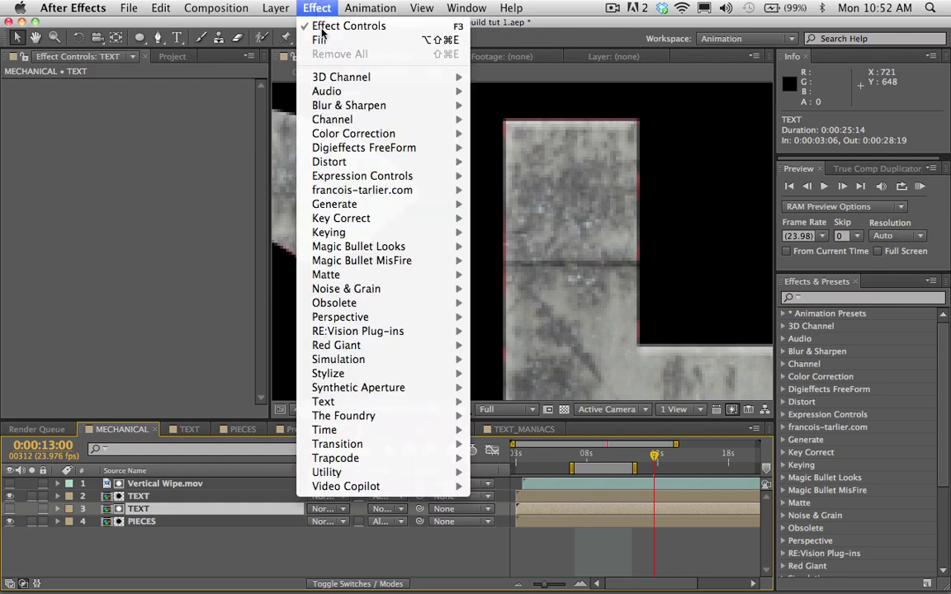
pyautogui.moveTo(375, 274)
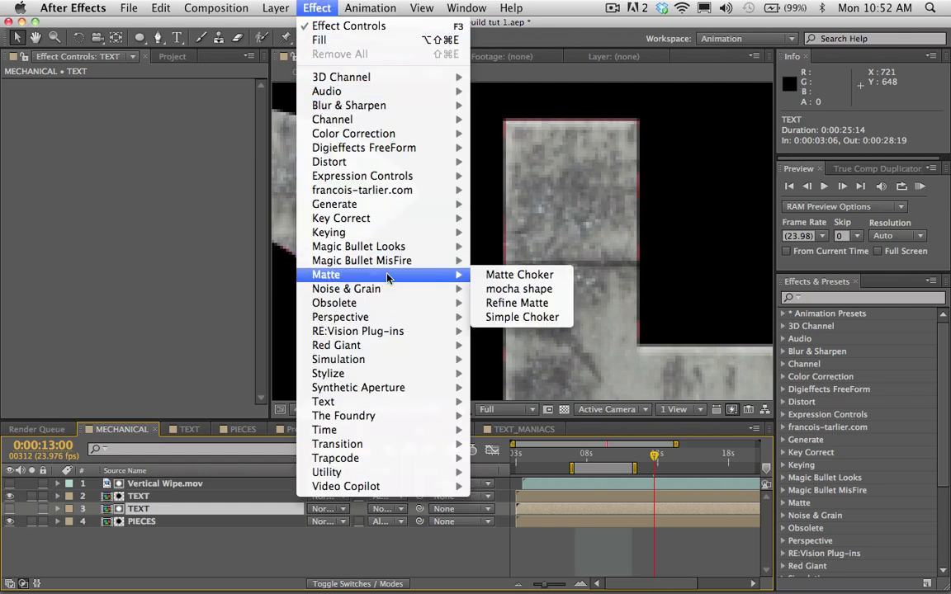
pyautogui.click(511, 322)
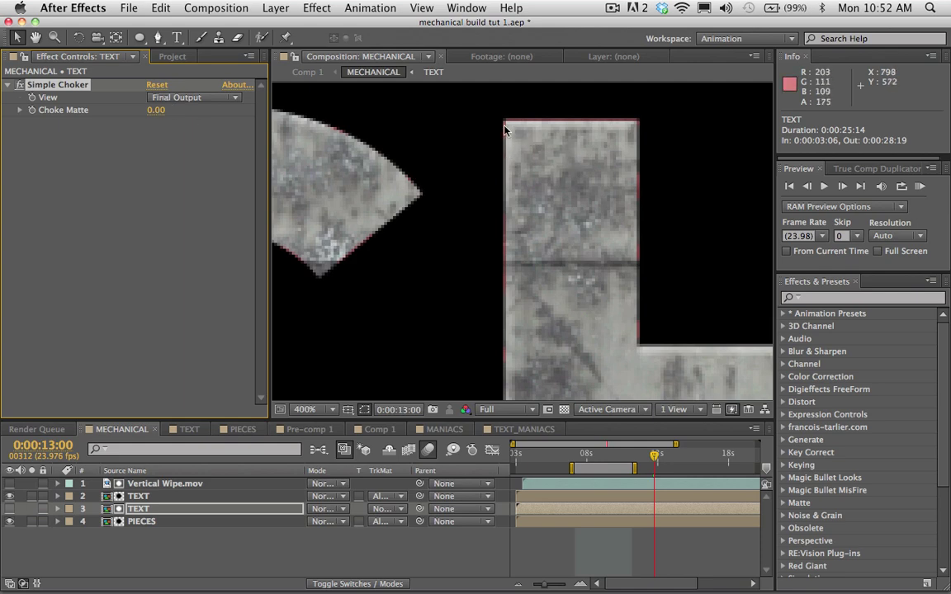
# - Set the Simple Choker's Choke Matte to 1.00 on the TEXT matte layer, trying other choke amounts against the letter edges
pyautogui.click(155, 111)
pyautogui.write('1')
pyautogui.press('Return')
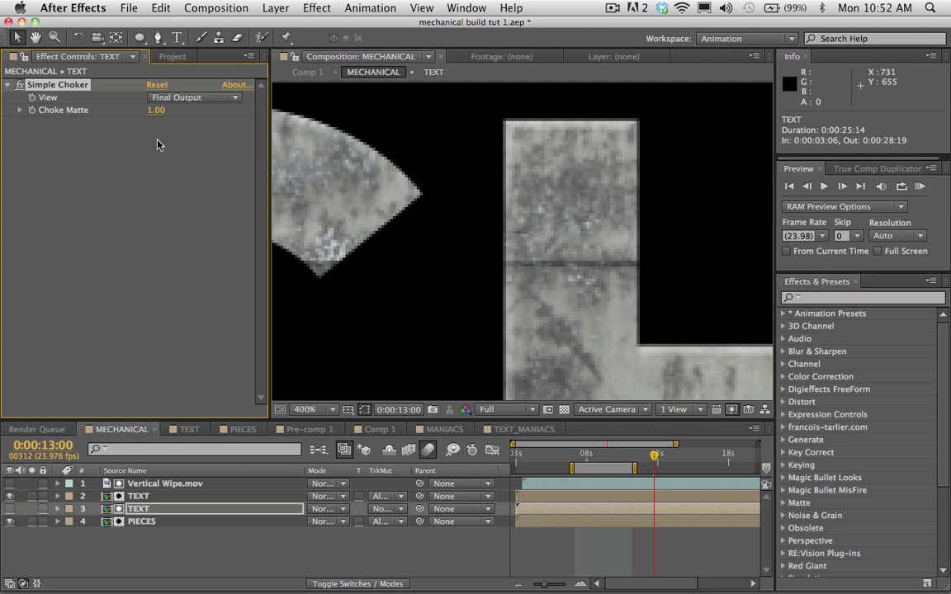
pyautogui.moveTo(156, 110); pyautogui.dragTo(102, 117)
pyautogui.moveTo(110, 117); pyautogui.dragTo(144, 105)
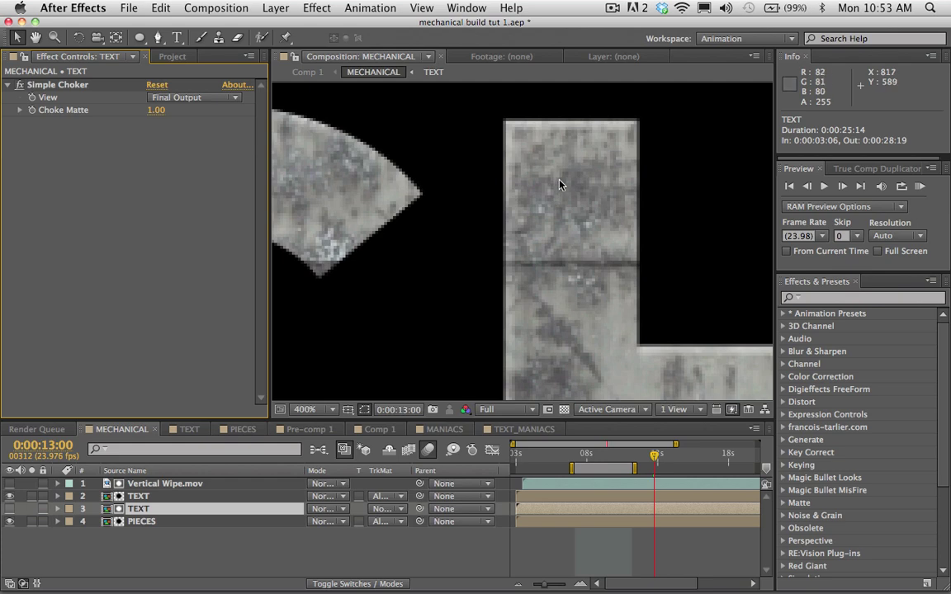